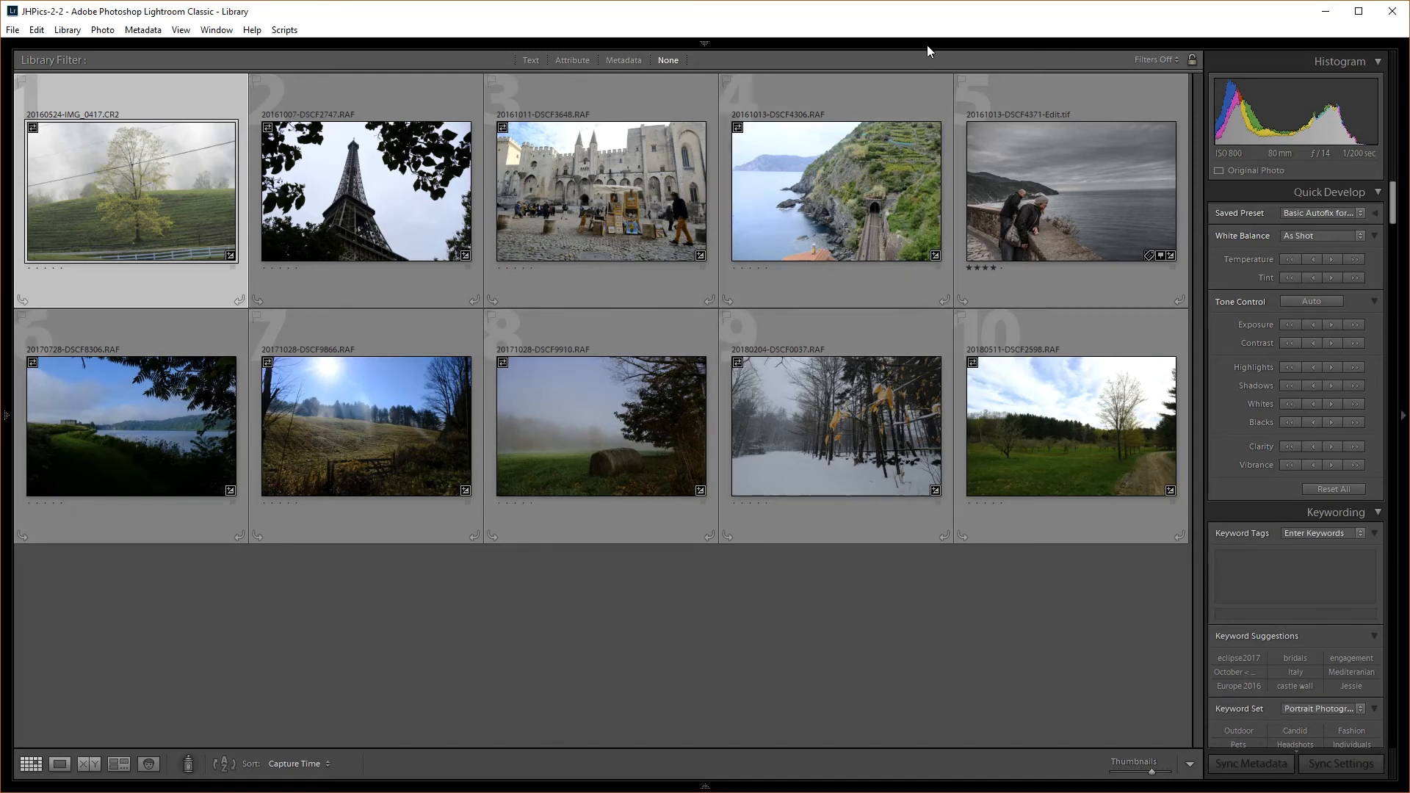
Open 20160524-IMG_0417.CR2 in Develop and set the info overlay to exposure and lens details
mouse_move(927, 45)
key(d)
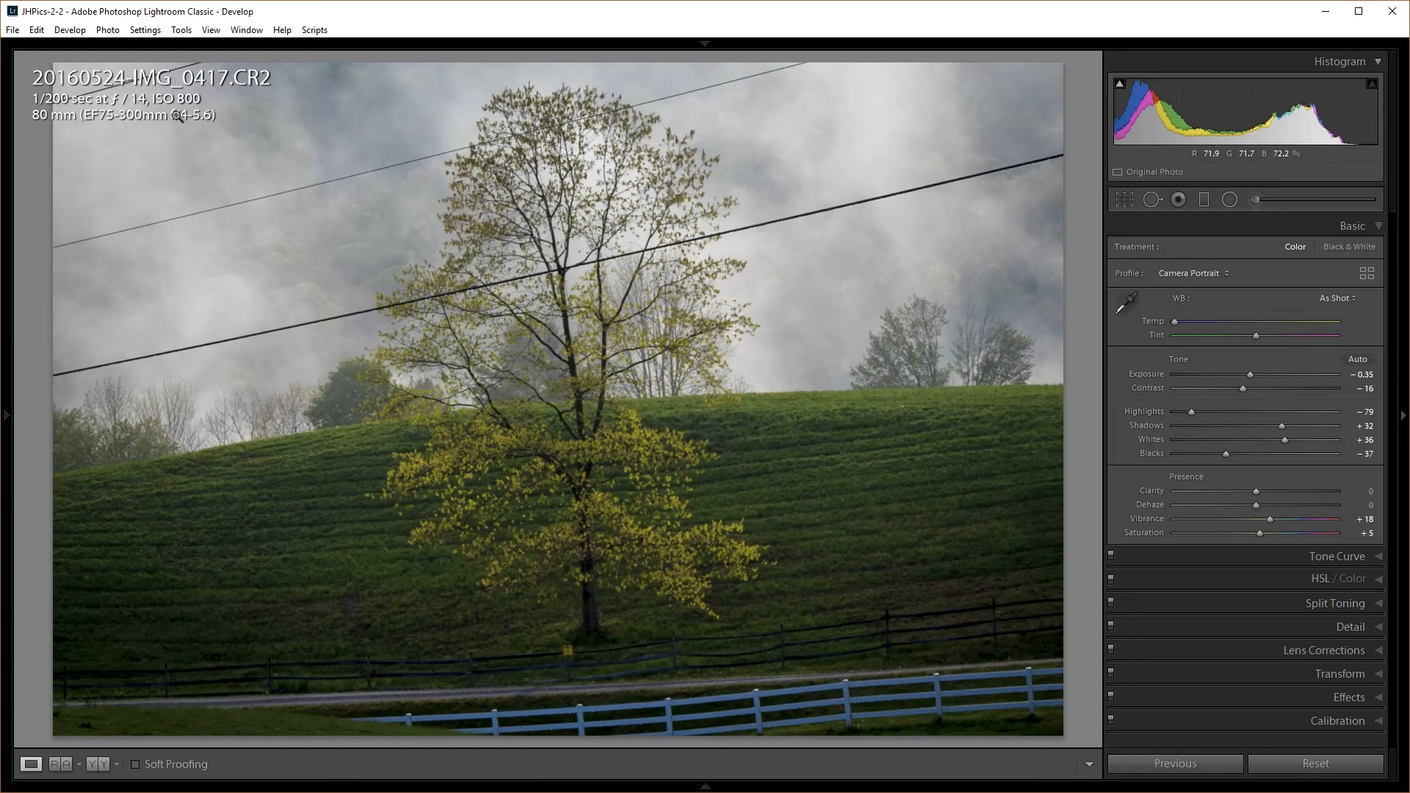
key(i)
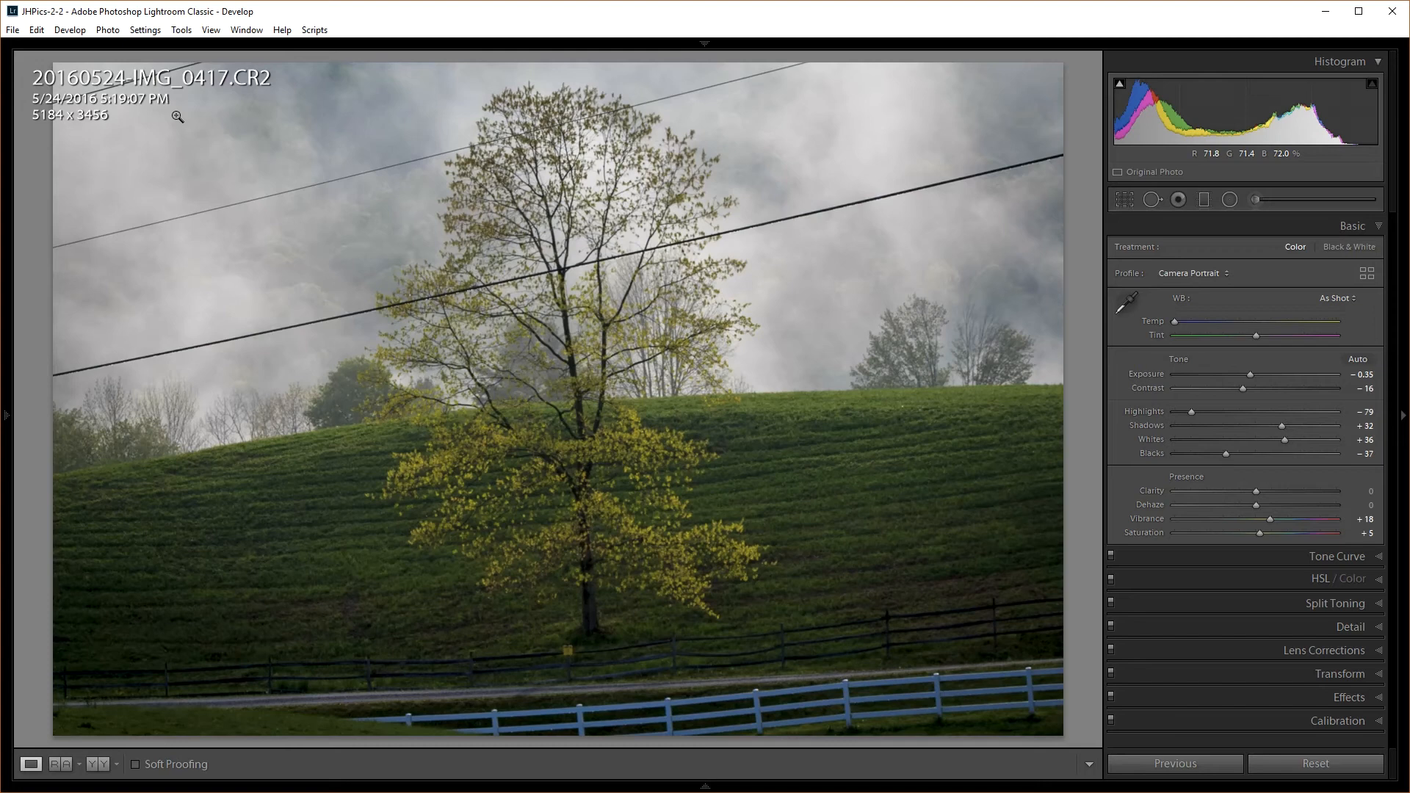
key(i)
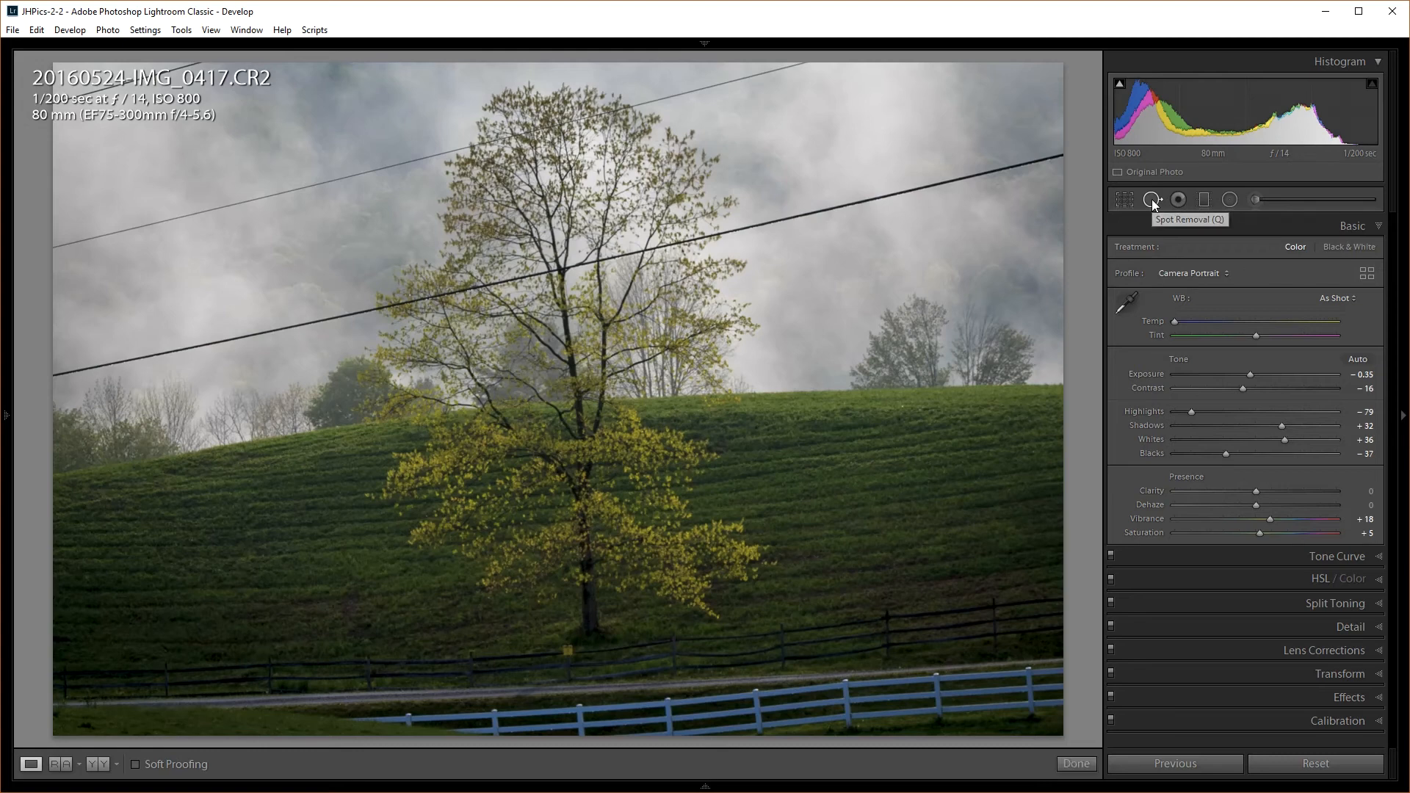
Heal the lower wire's left stretch in Heal mode, moving the source higher in the sky
click(1152, 200)
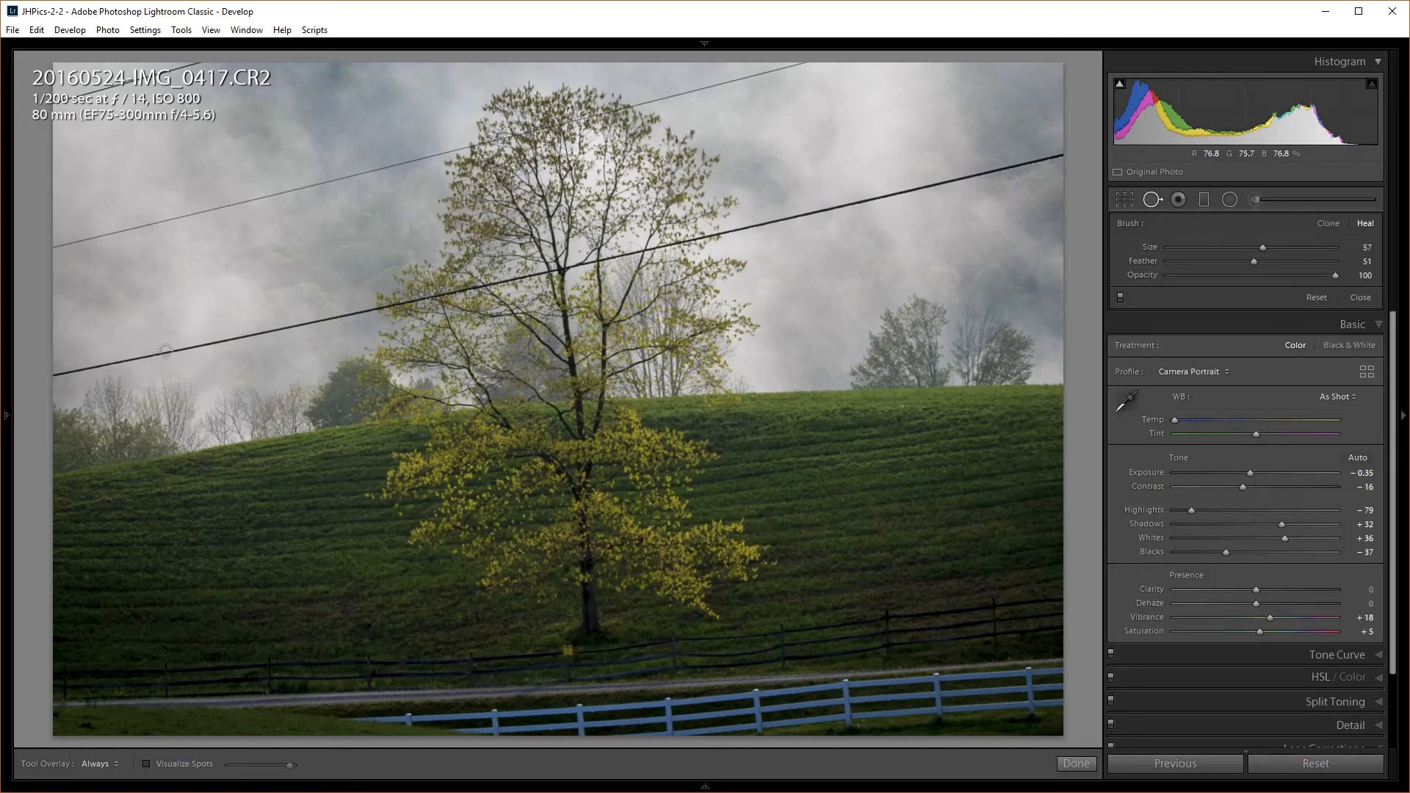
drag(53, 374, 375, 305)
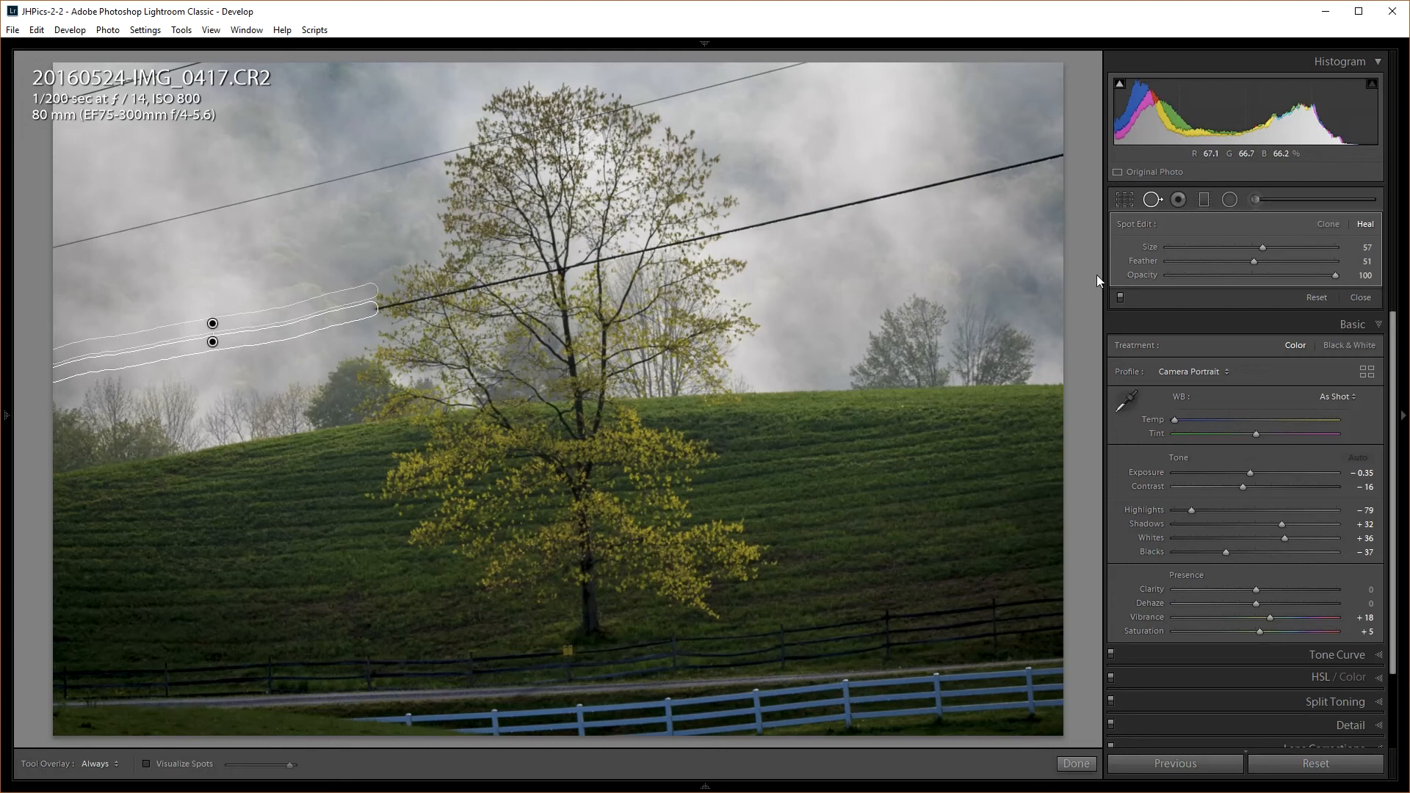
click(1323, 223)
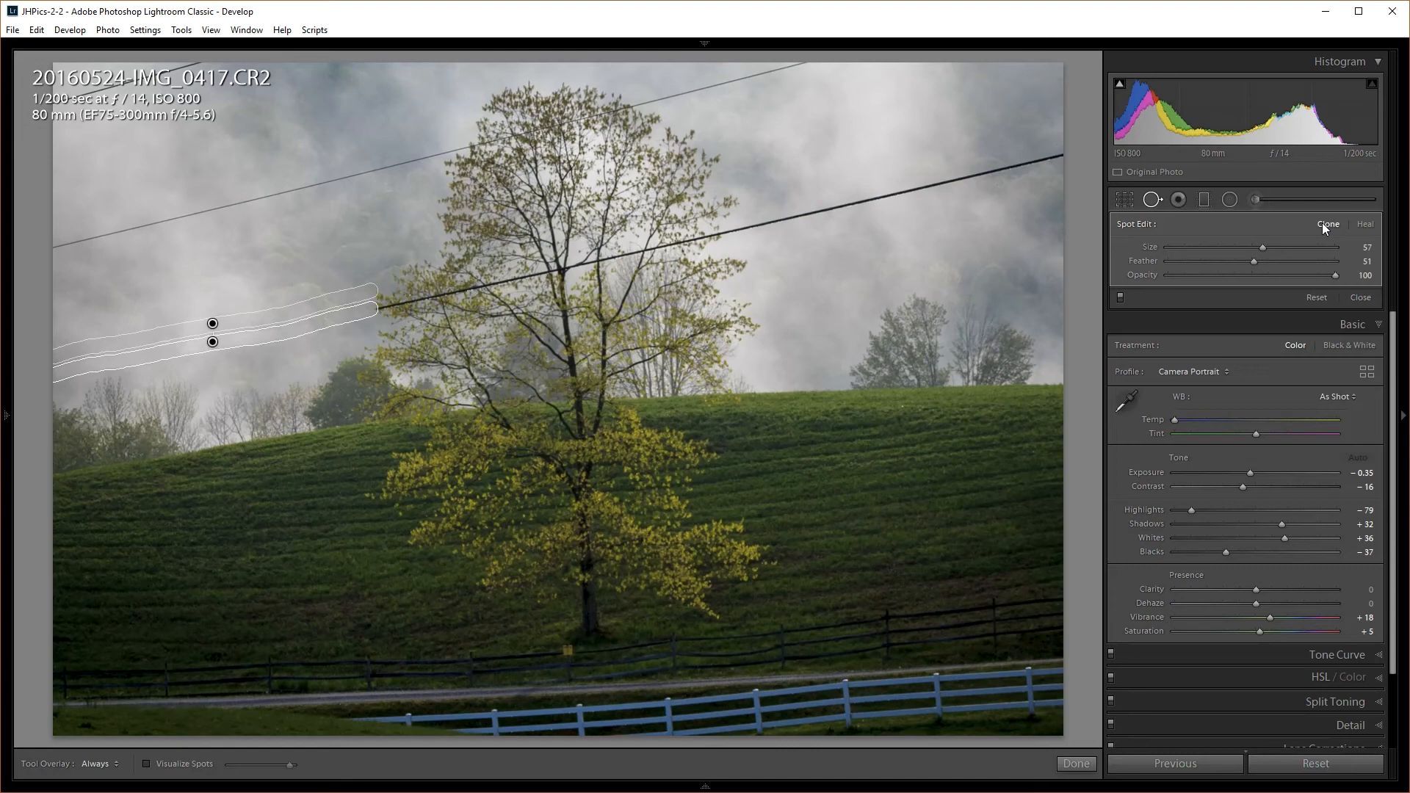
click(1367, 228)
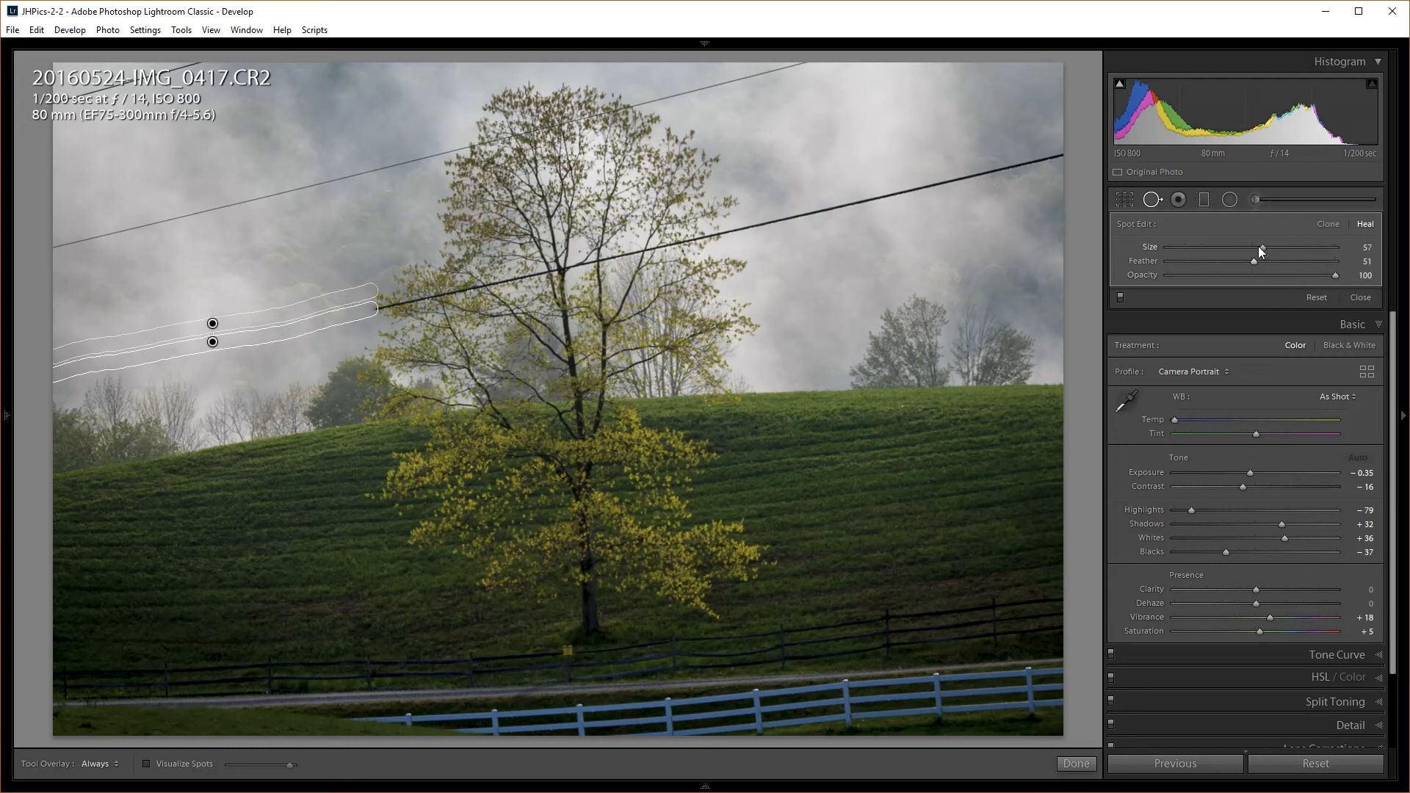
drag(240, 318, 288, 221)
click(1152, 202)
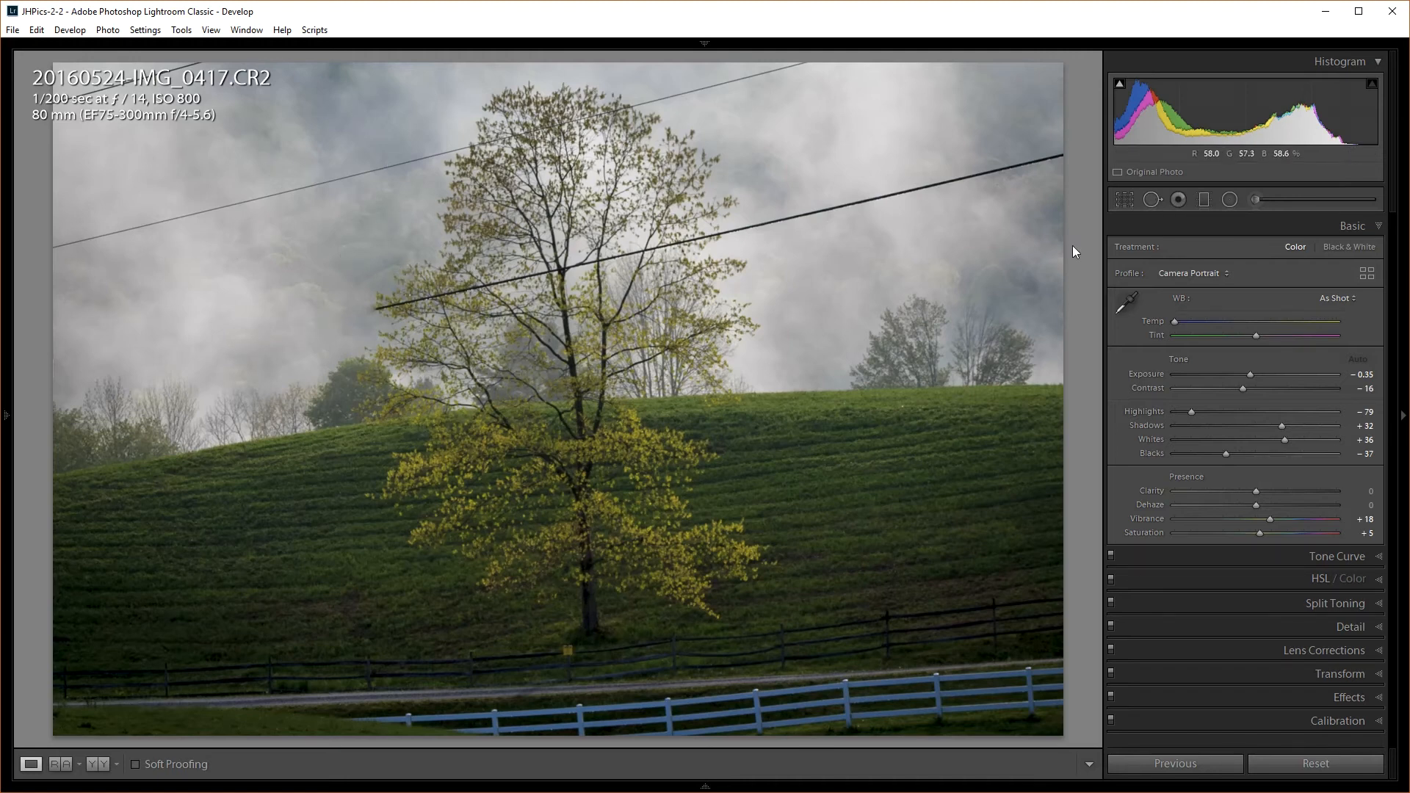
Paint a trial heal along the upper power line, then delete that spot
click(1151, 201)
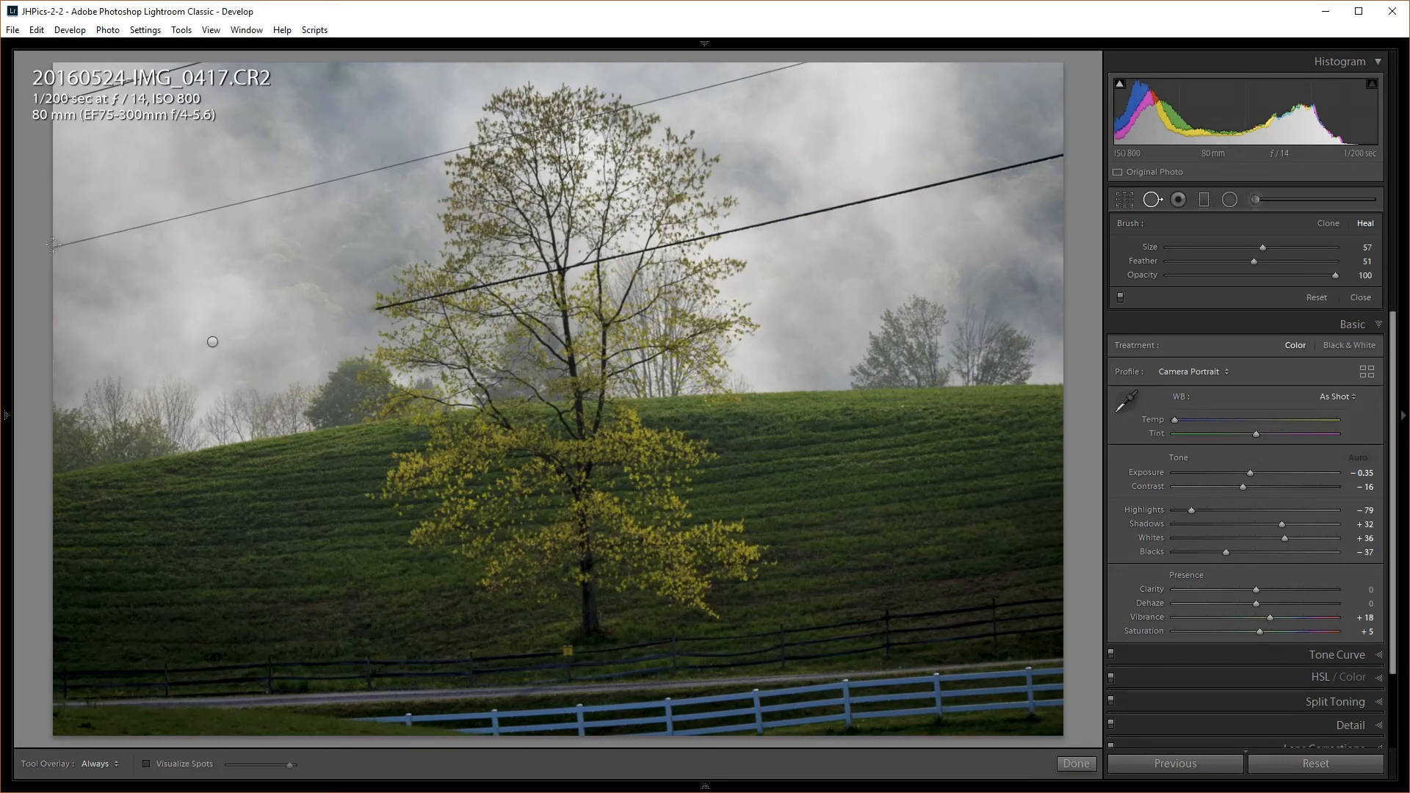
drag(56, 245, 435, 154)
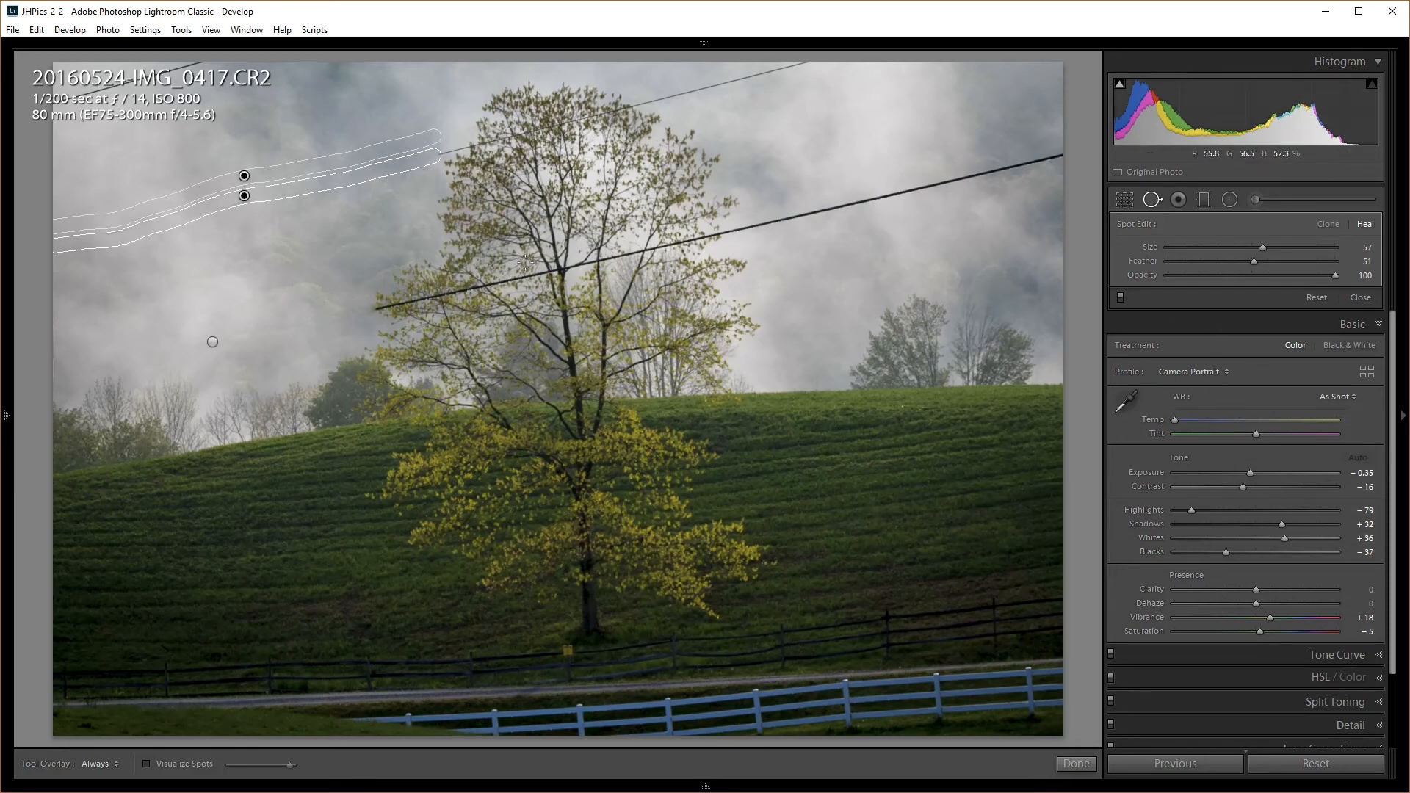
key(Delete)
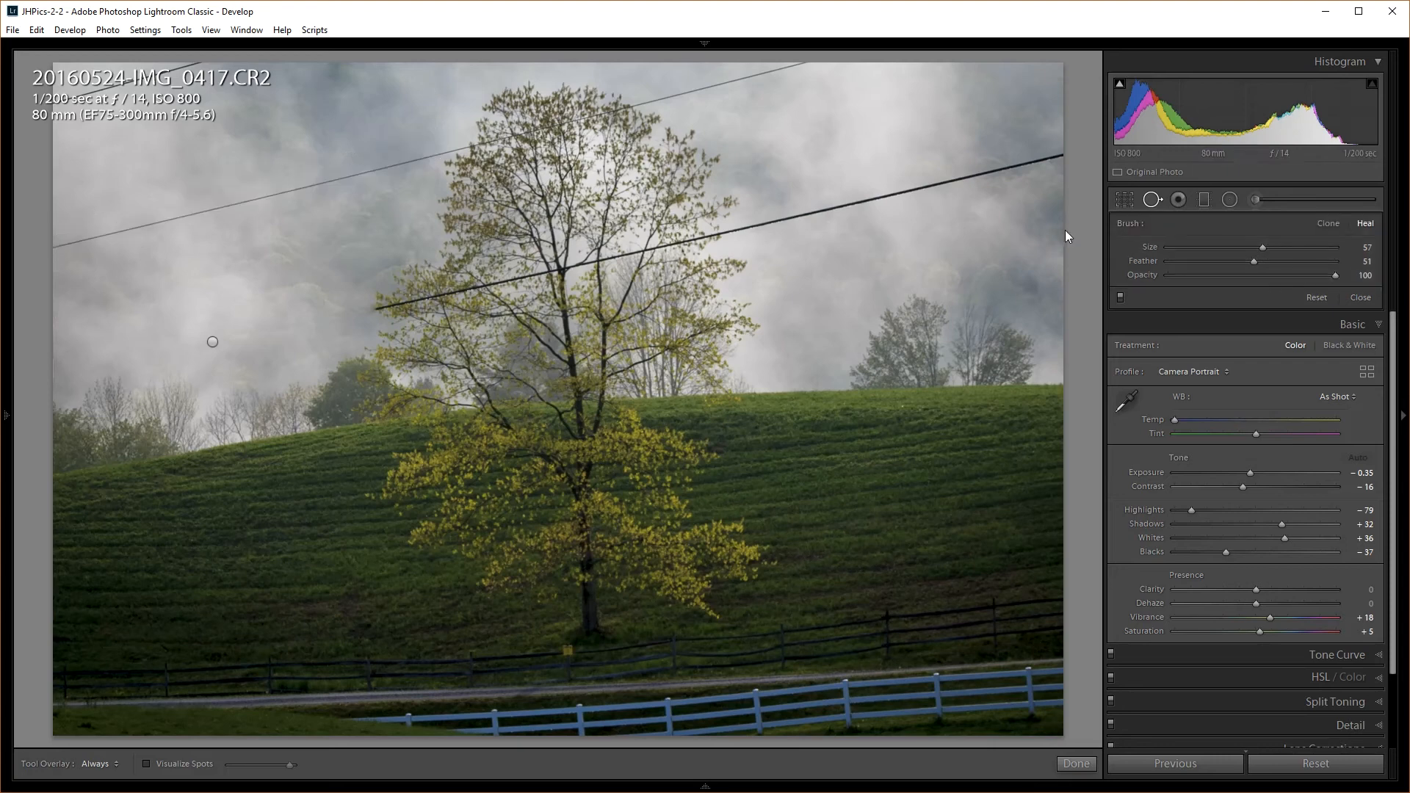
Reopen Spot Removal to show existing heals and delete the heal on the lower wire
click(1152, 199)
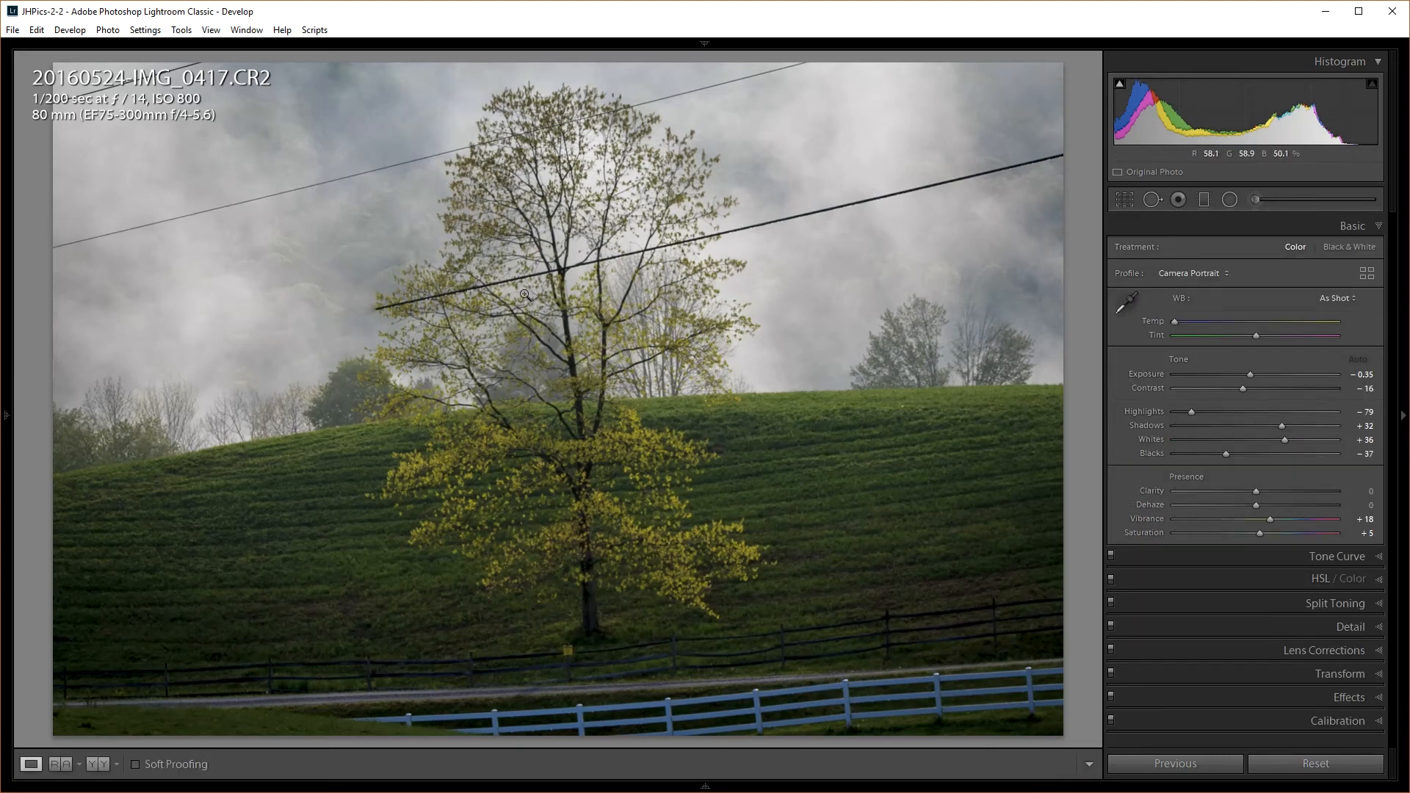
click(1150, 199)
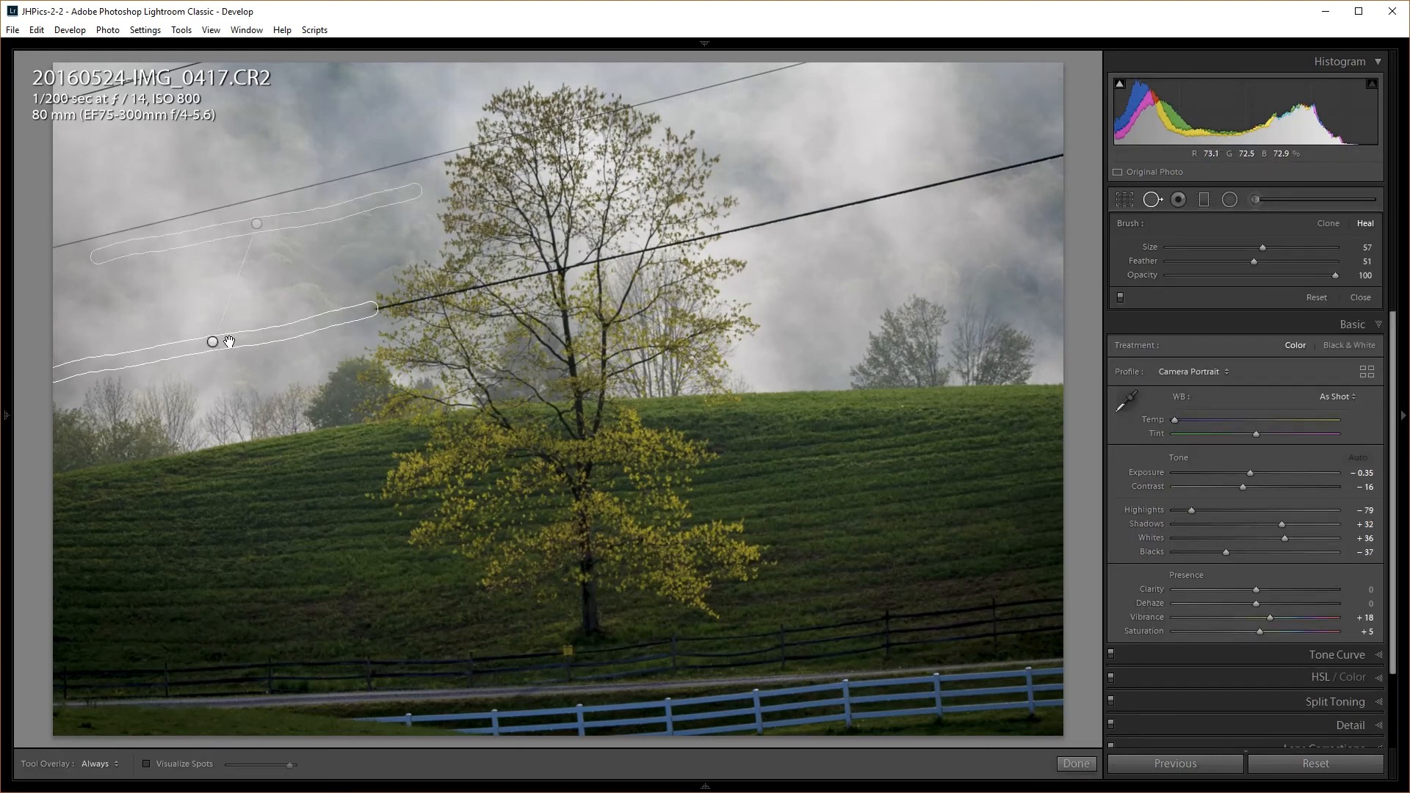
key(Delete)
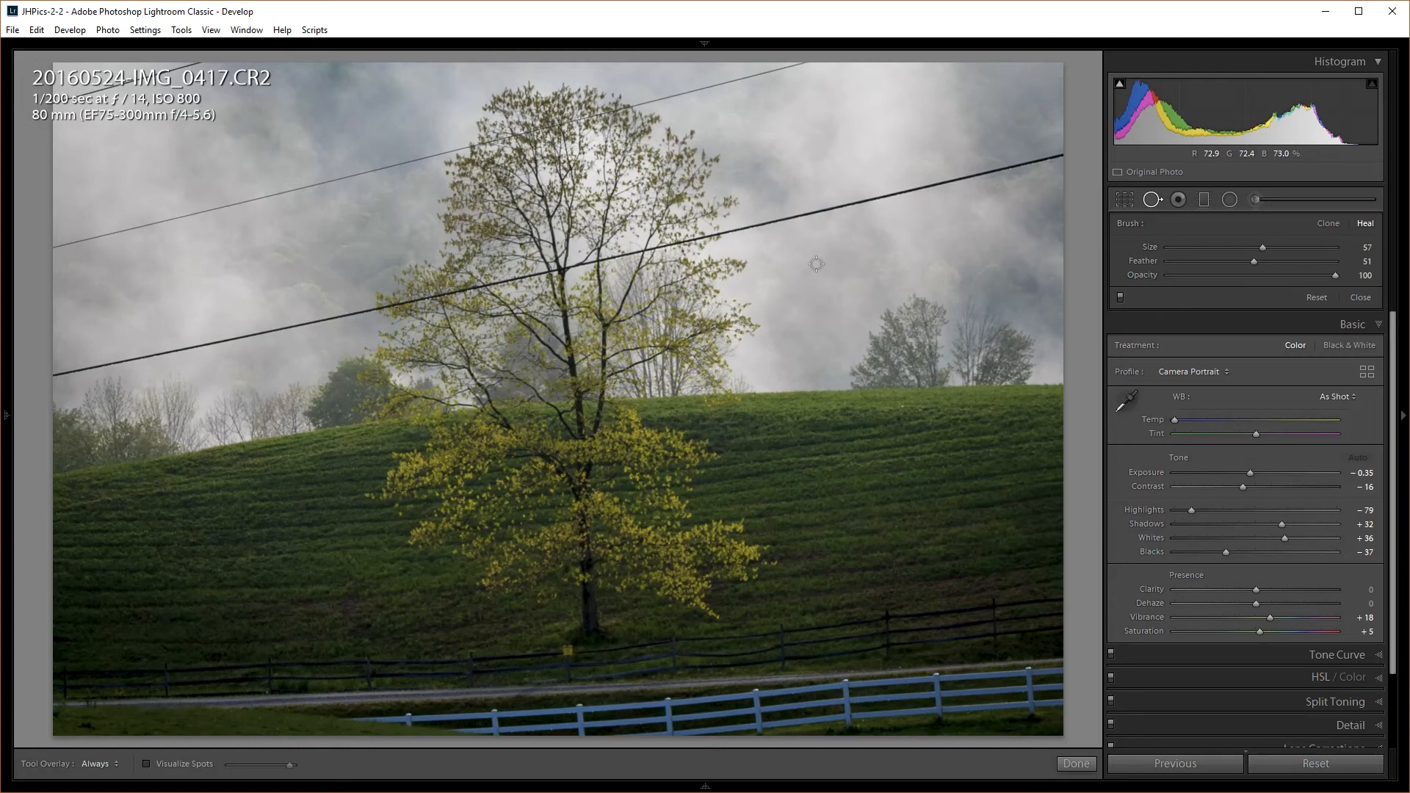
Close Spot Removal and reset the Develop adjustments to their defaults
click(1158, 199)
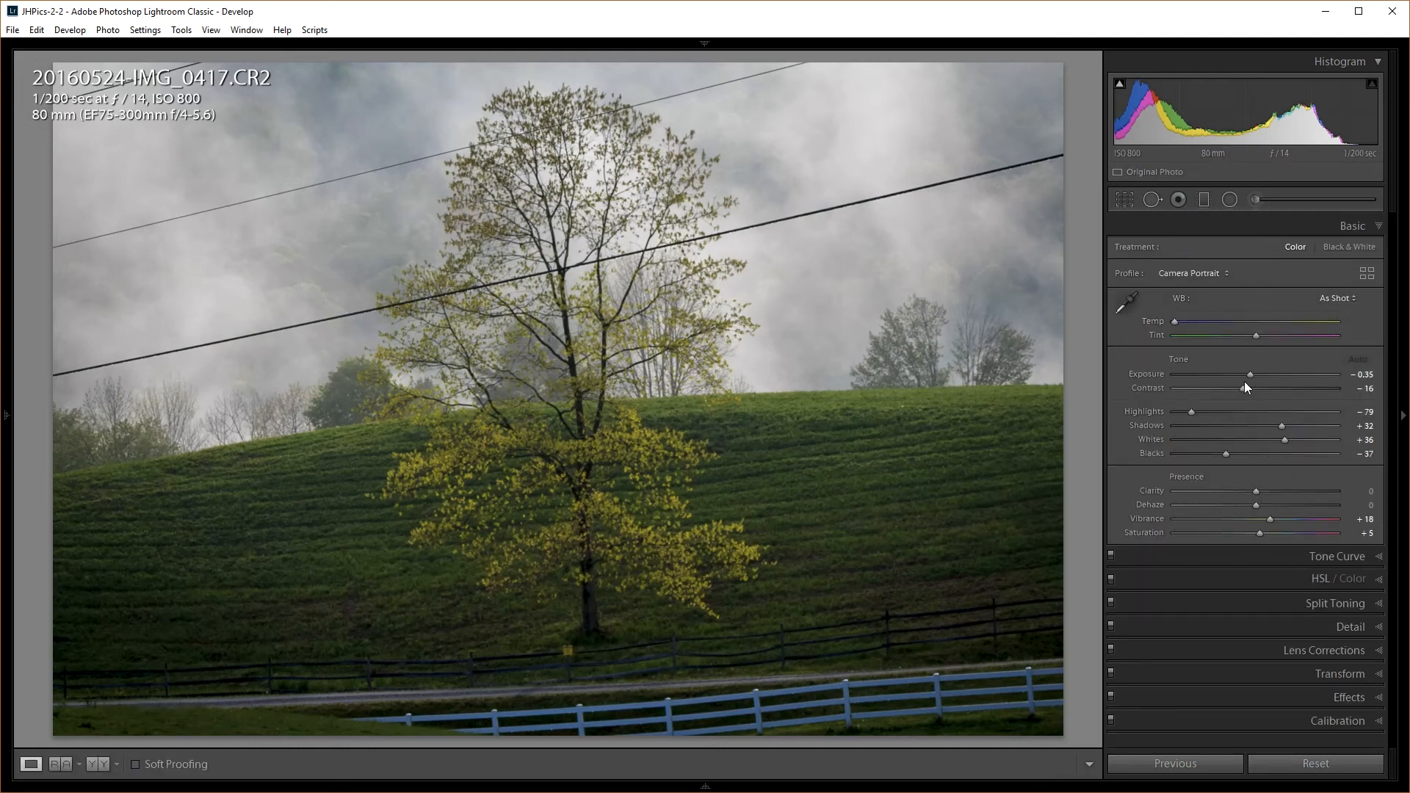
click(1308, 764)
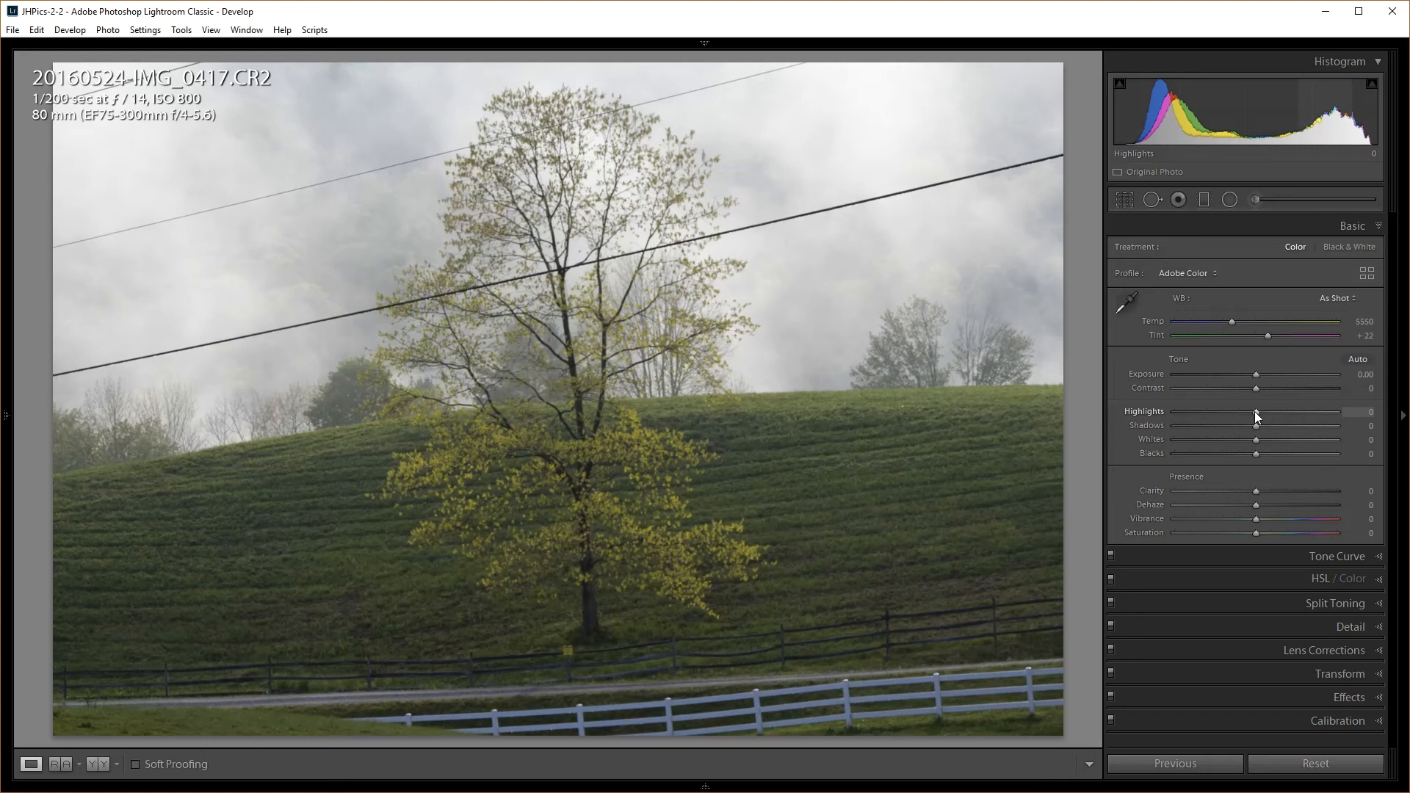
Set Basic panel Highlights -50, Shadows +13, Contrast +16 and Clarity +98
drag(1254, 412, 1215, 411)
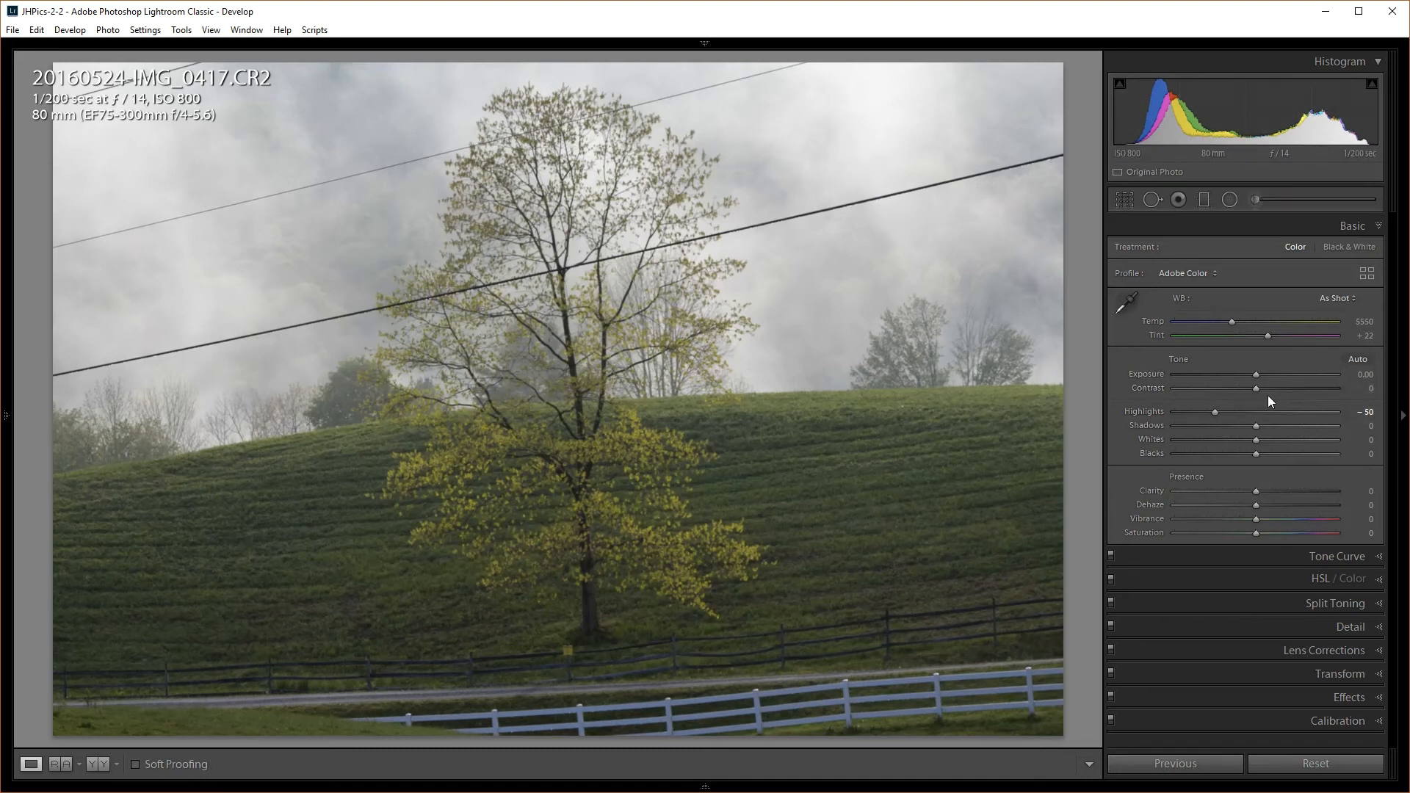
mouse_move(1255, 425)
mouse_down()
mouse_move(1306, 429)
mouse_move(1253, 434)
mouse_move(1276, 429)
mouse_up()
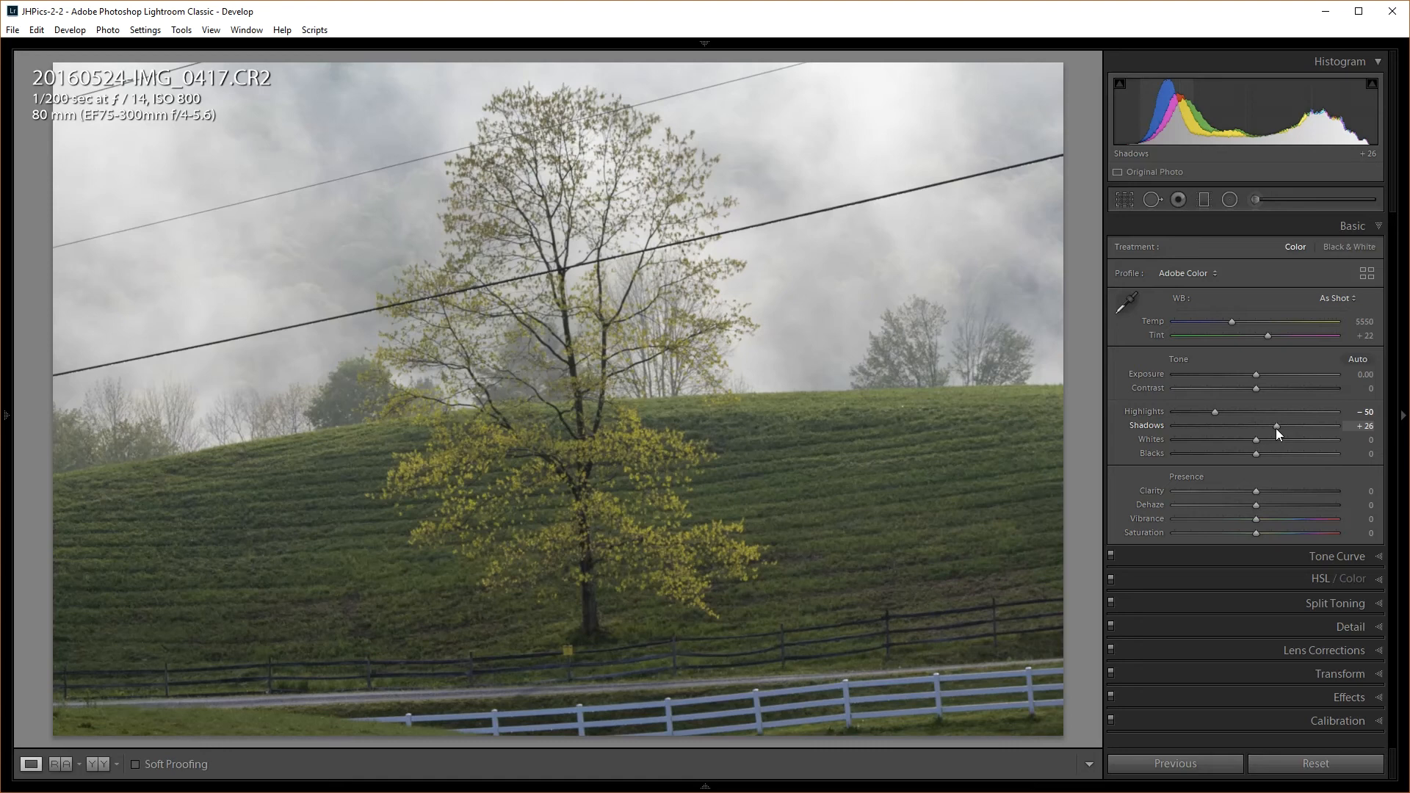
mouse_move(1276, 429)
mouse_down()
mouse_move(1211, 433)
mouse_move(1267, 432)
mouse_up()
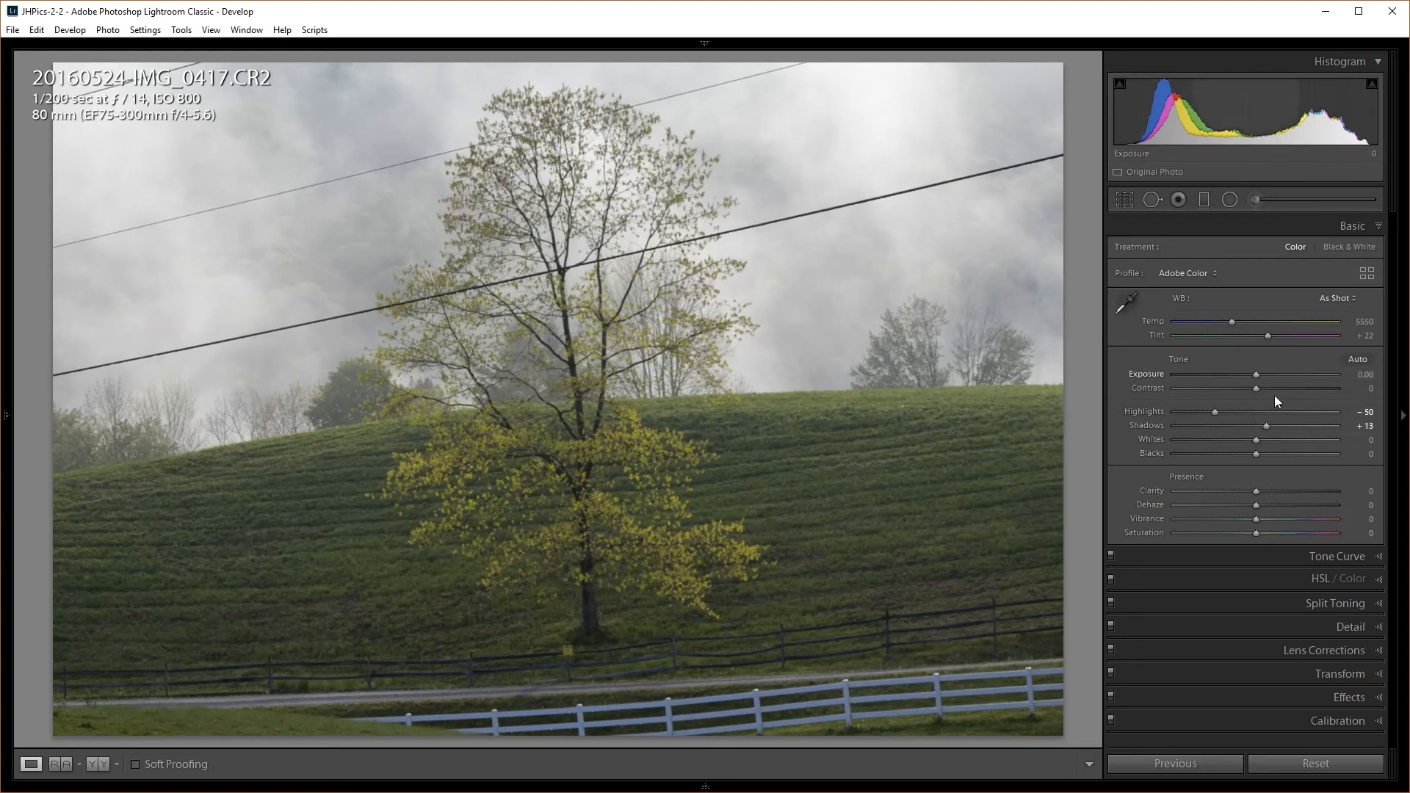
drag(1258, 387, 1269, 386)
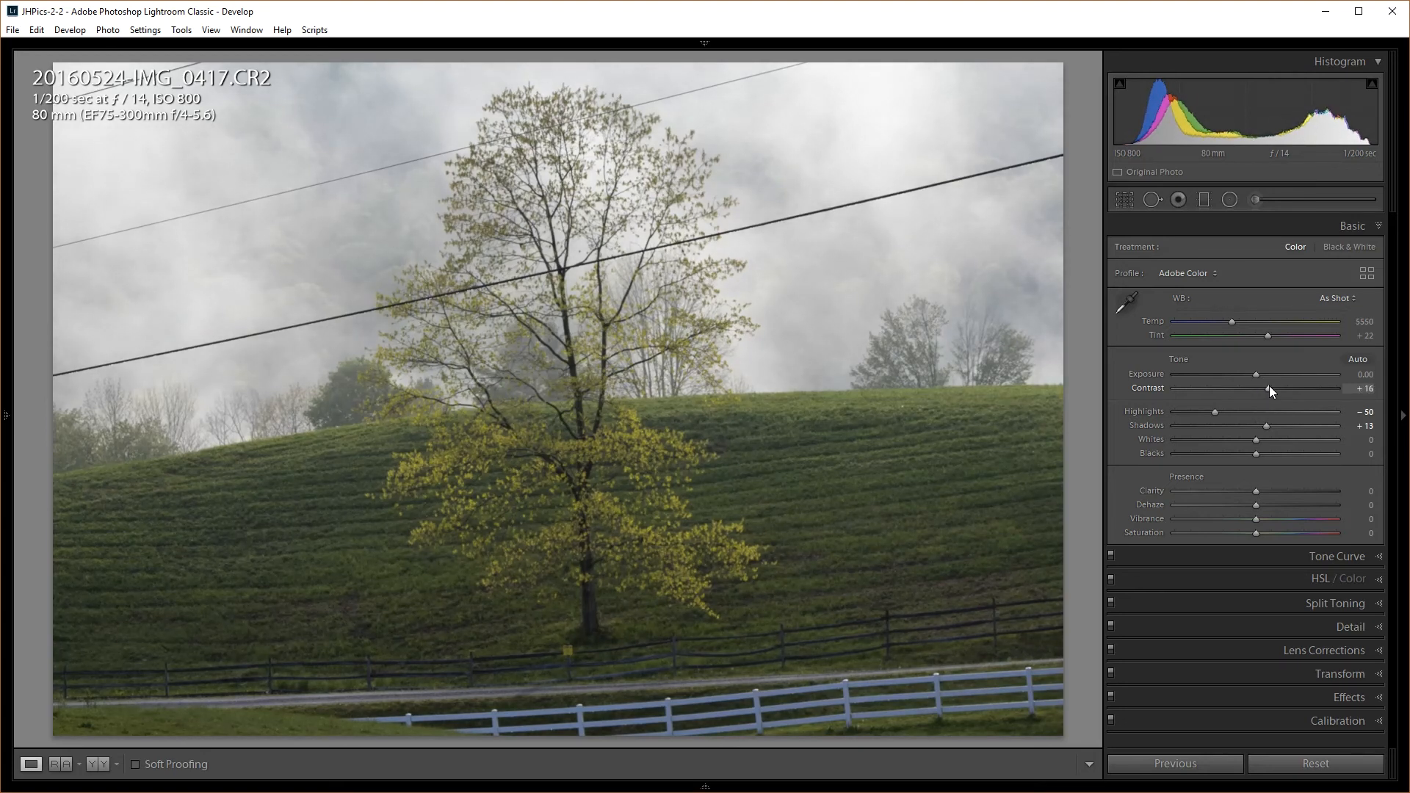
drag(1257, 488, 1337, 488)
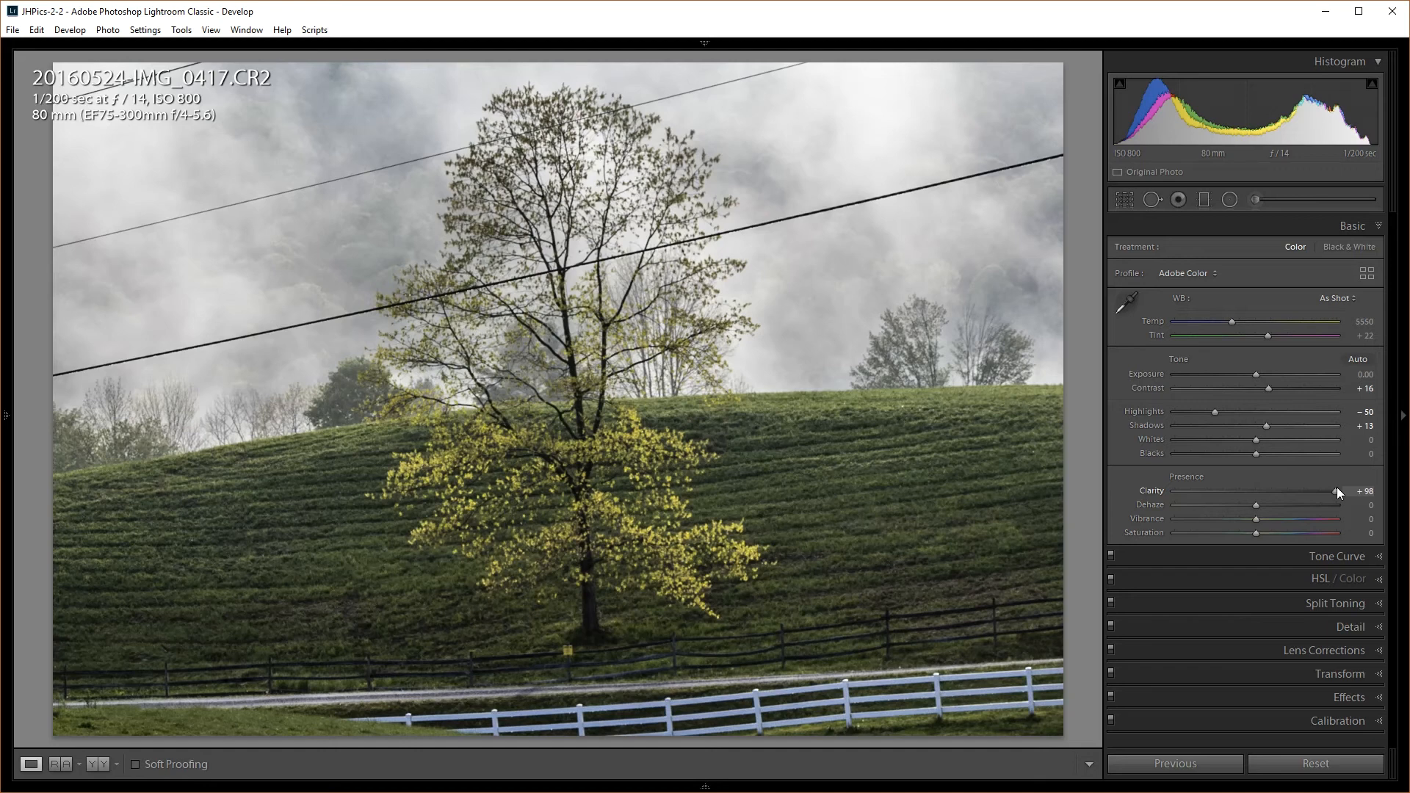
Ease Clarity back to +20 after comparing extremes, and raise Vibrance to +27
drag(1337, 489, 1287, 494)
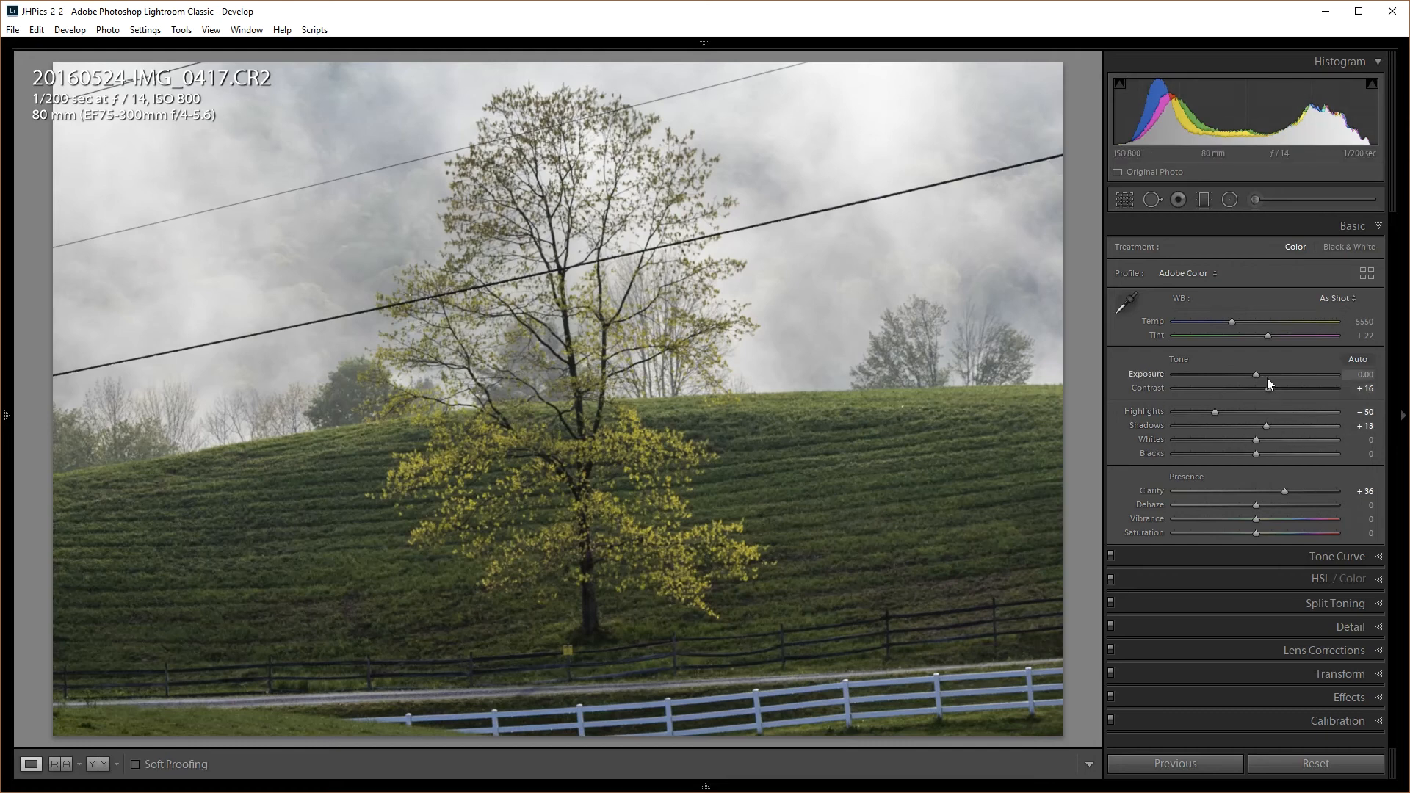
drag(1286, 492, 1369, 498)
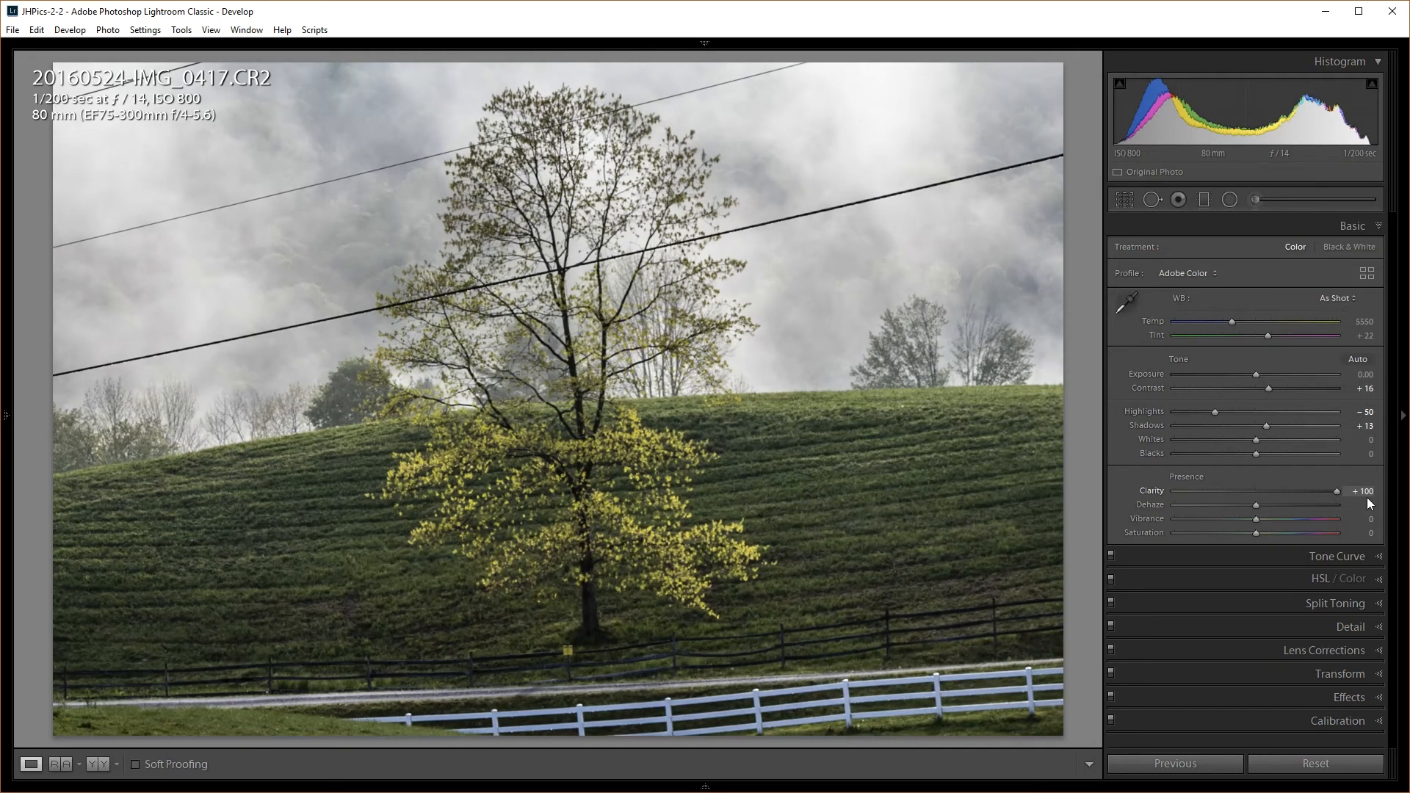
drag(1327, 501, 1268, 505)
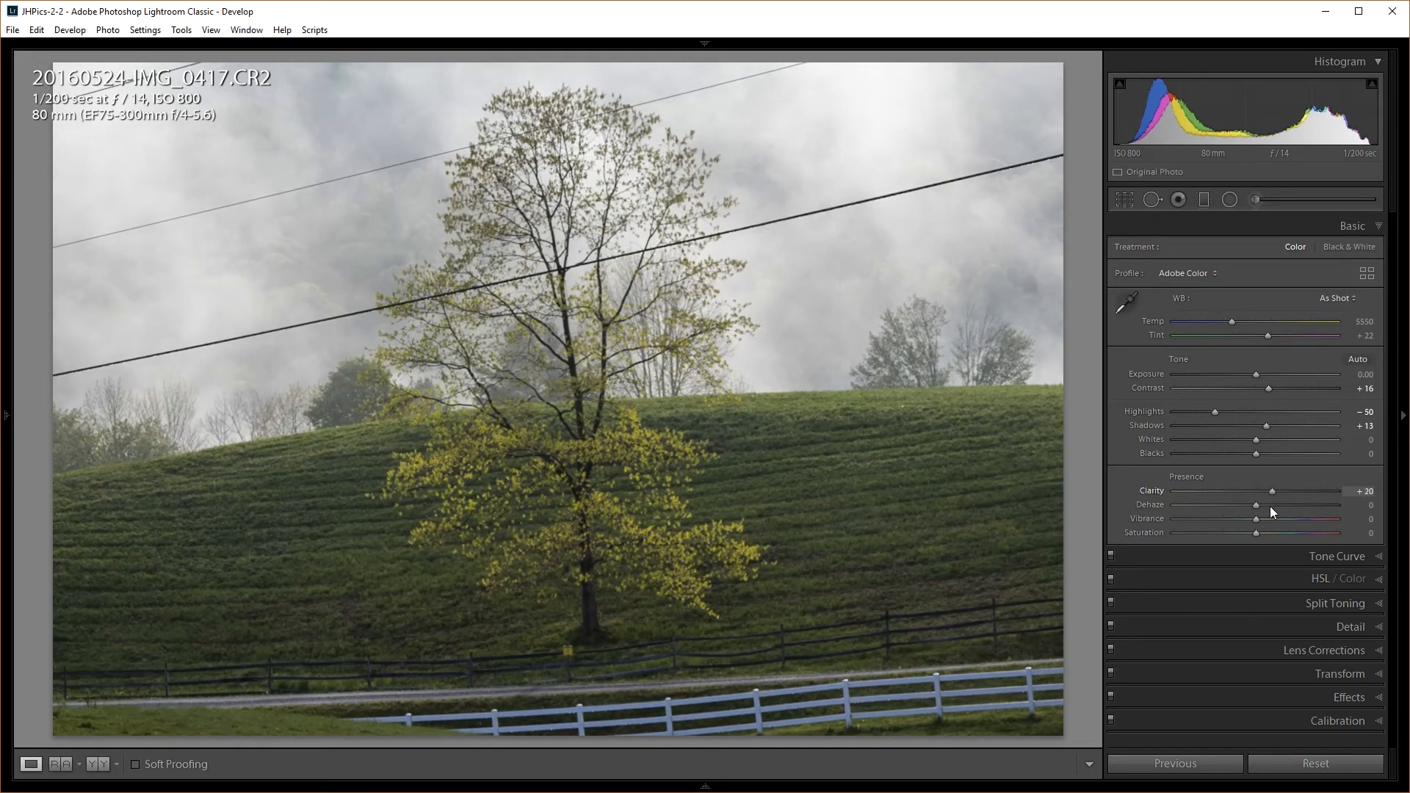
drag(1272, 512, 1269, 508)
mouse_move(1257, 518)
mouse_down()
mouse_move(1299, 519)
mouse_move(1280, 518)
mouse_up()
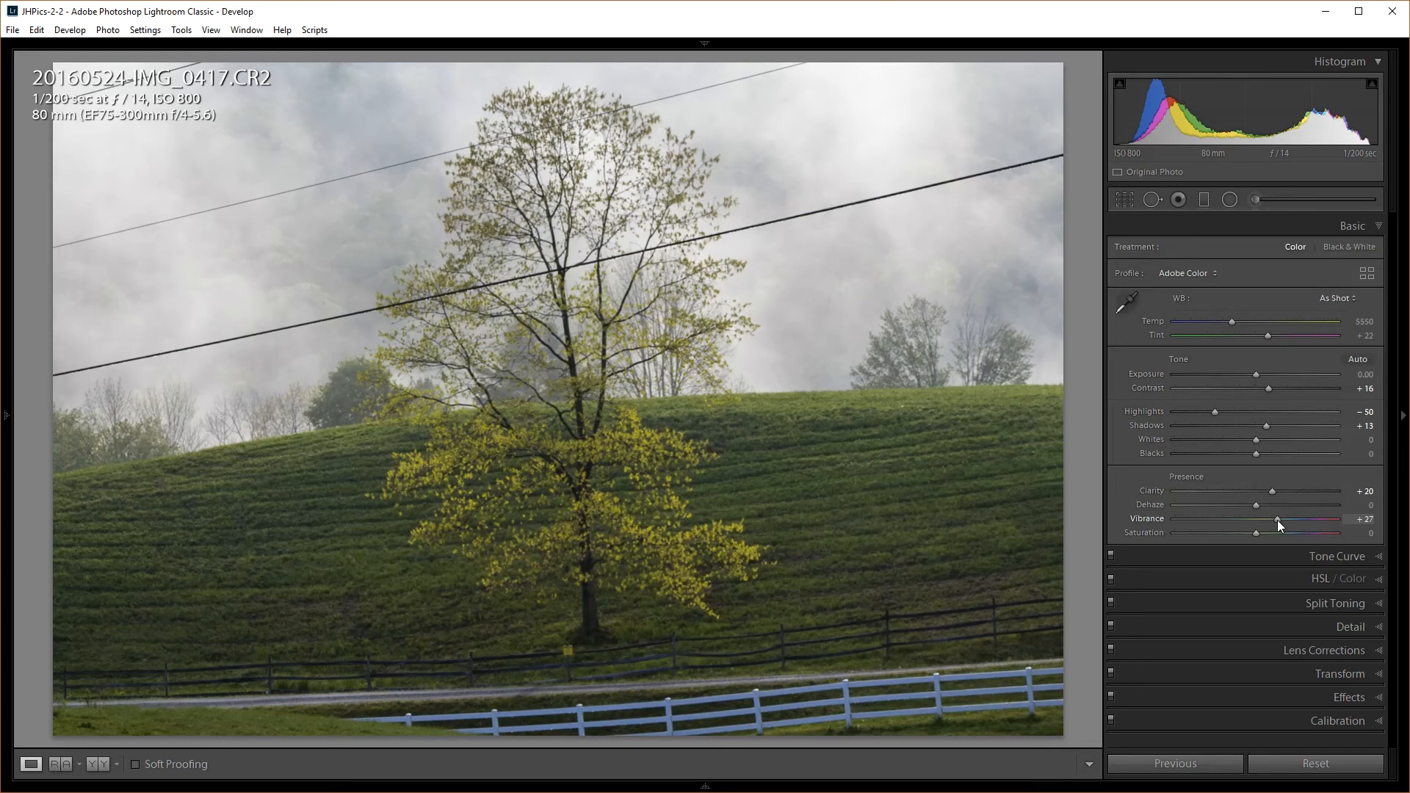
Try Vibrance at +100 and -5, then settle it at +19
drag(1285, 520, 1356, 527)
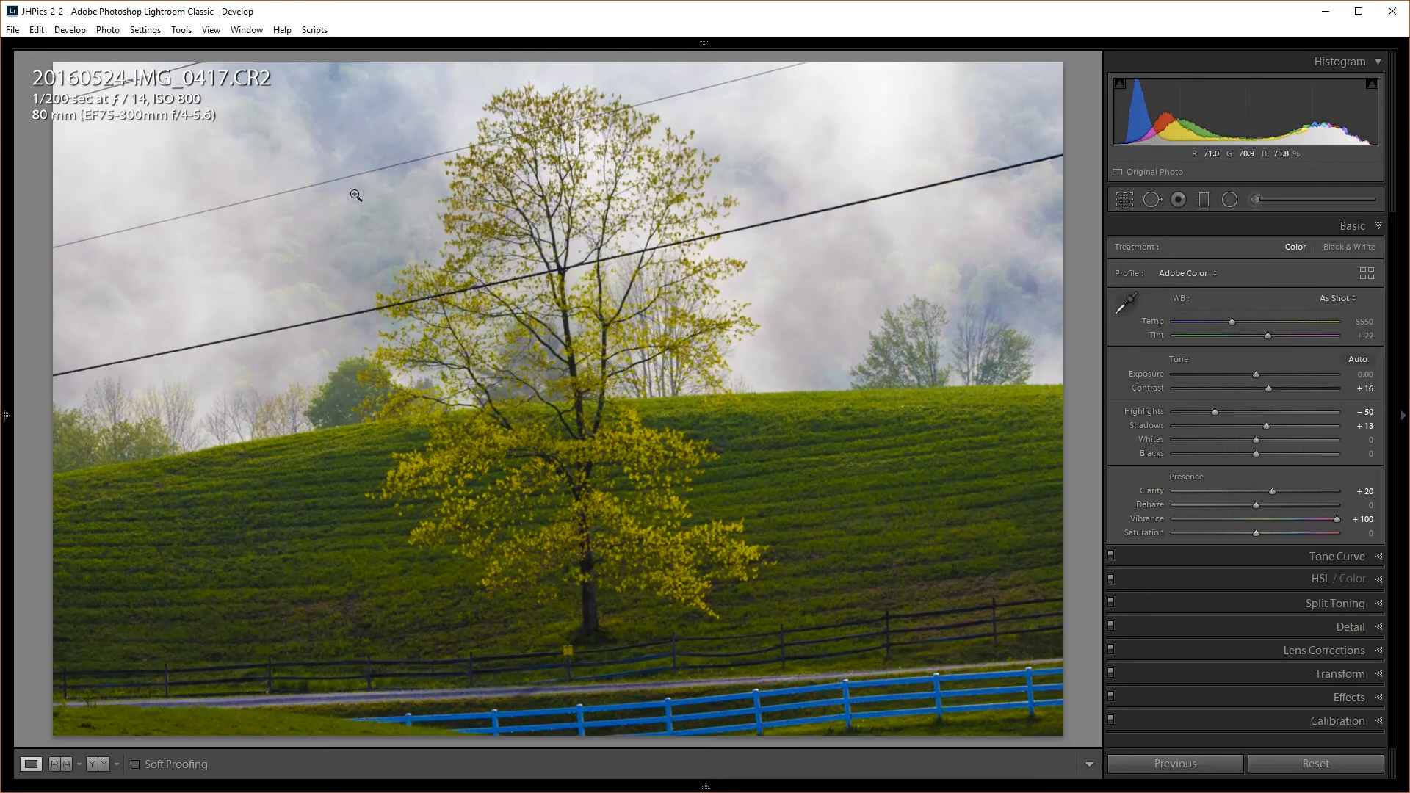
drag(1338, 518, 1251, 518)
drag(1246, 518, 1271, 520)
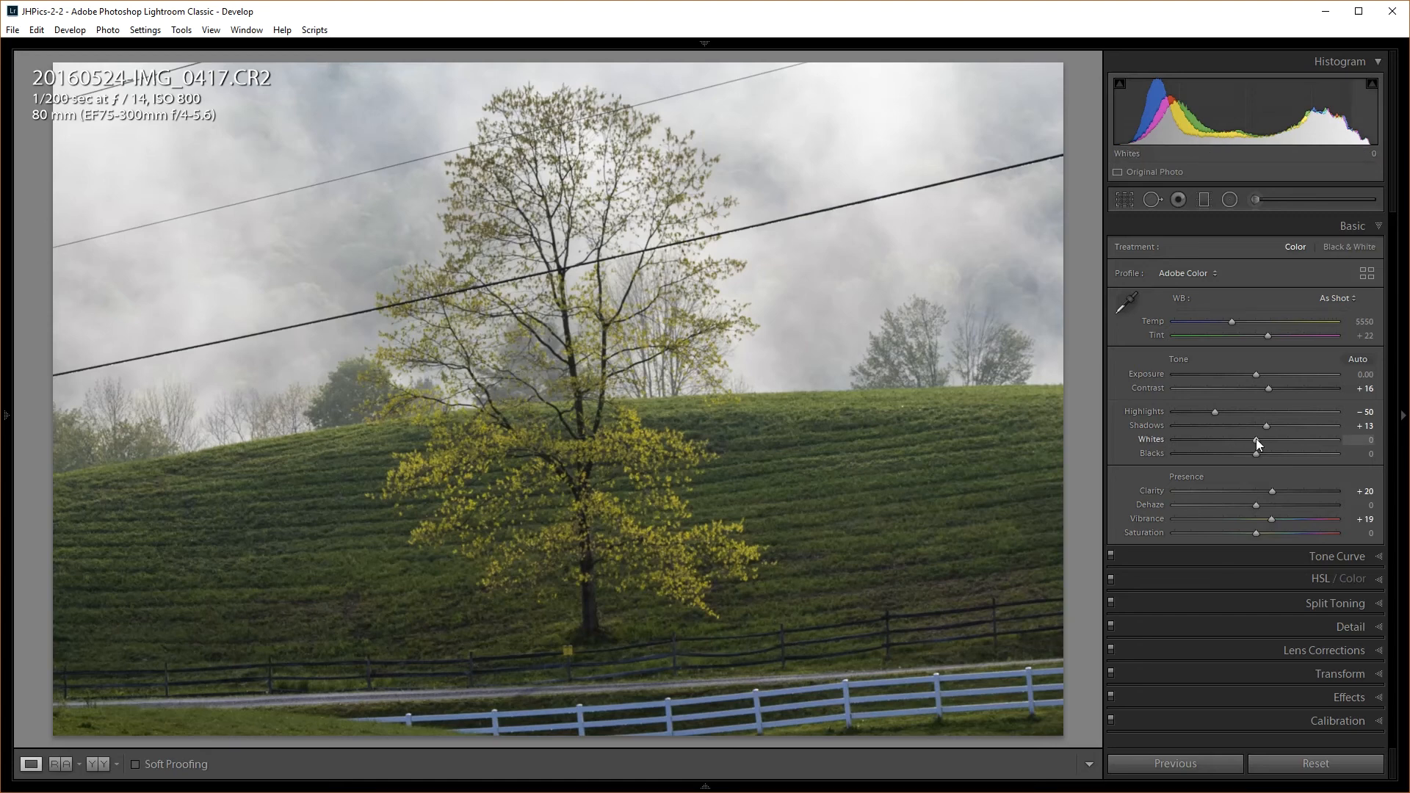
Raise Whites to about +45 with the clipping preview, trying Blacks and resetting them to 0
key(alt)
alt+click(1255, 438)
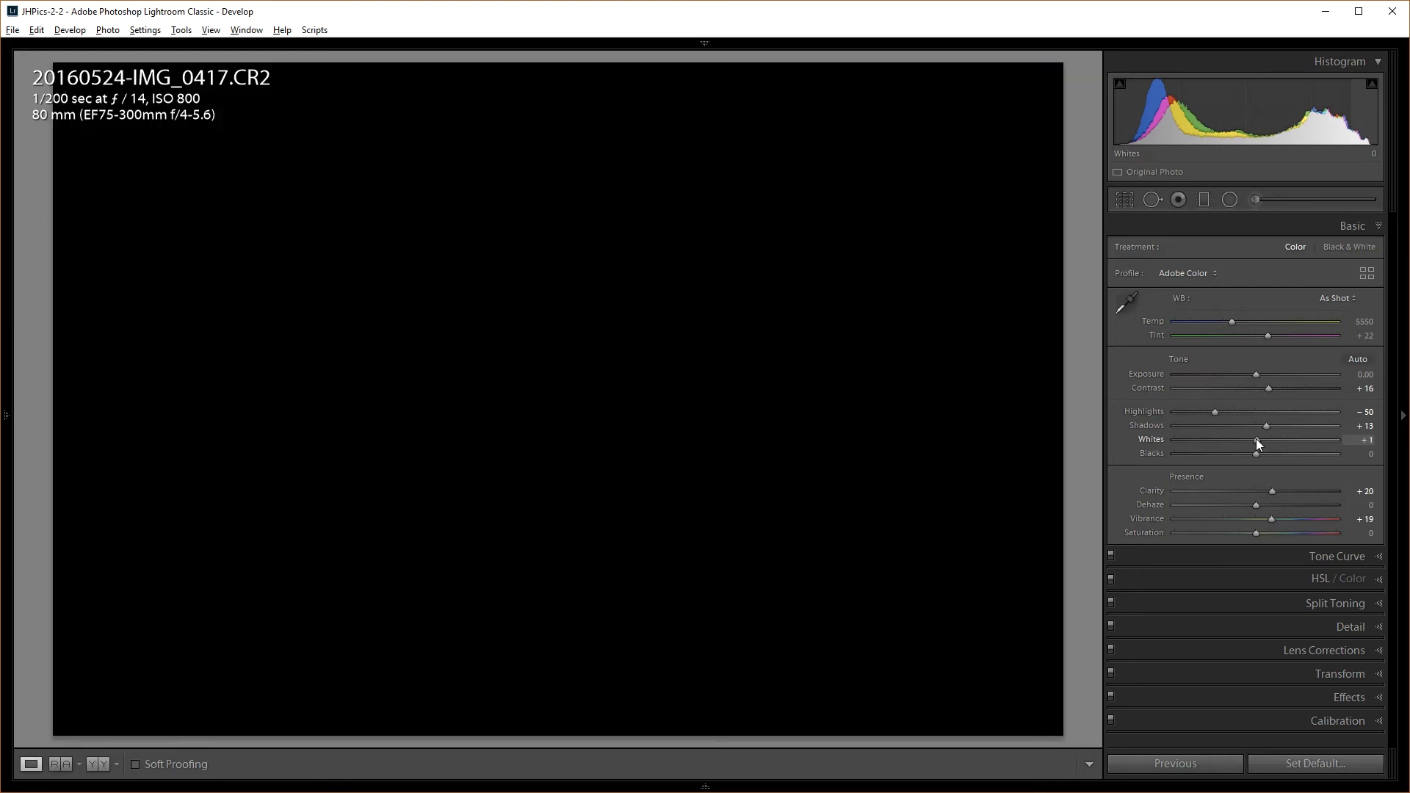
drag(1257, 439, 1295, 442)
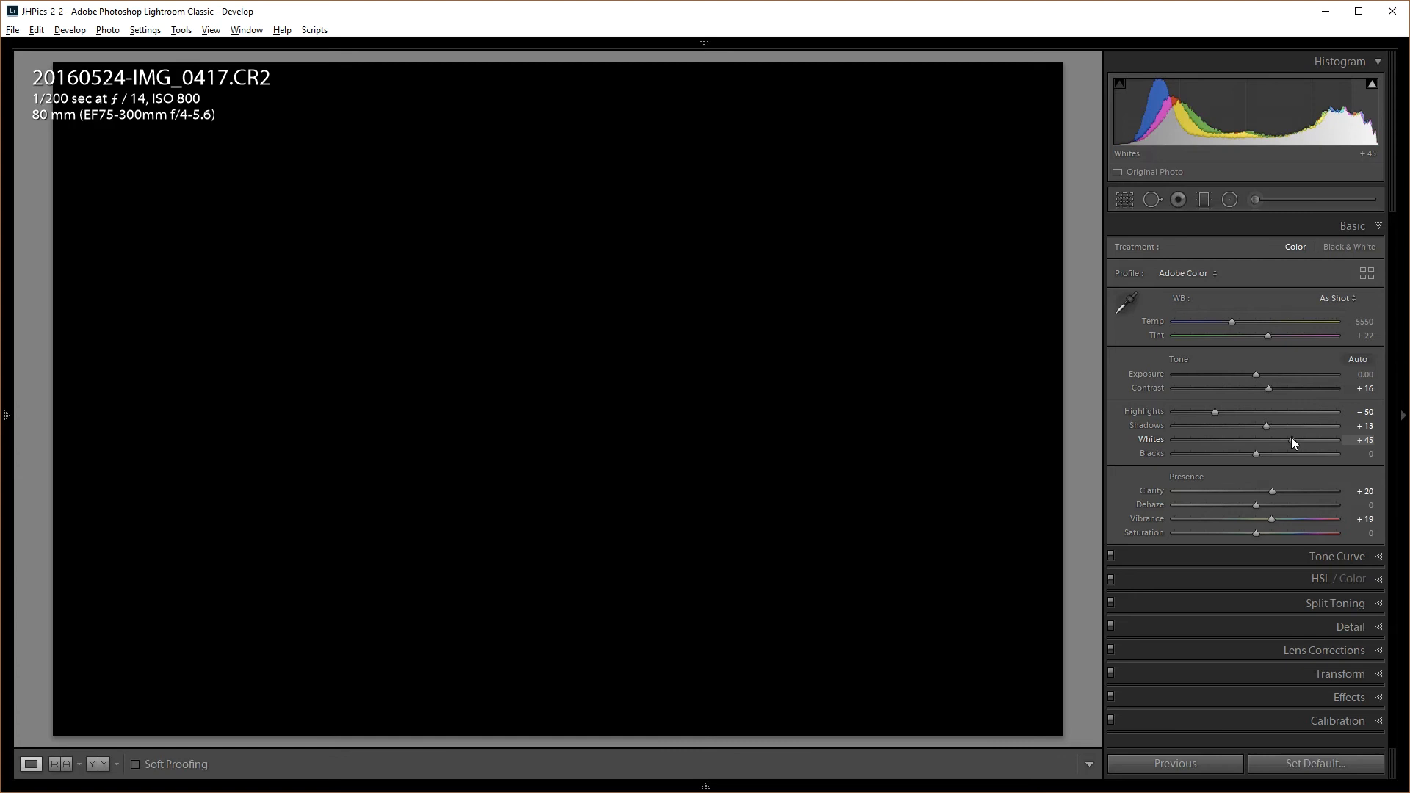
drag(1294, 442, 1294, 443)
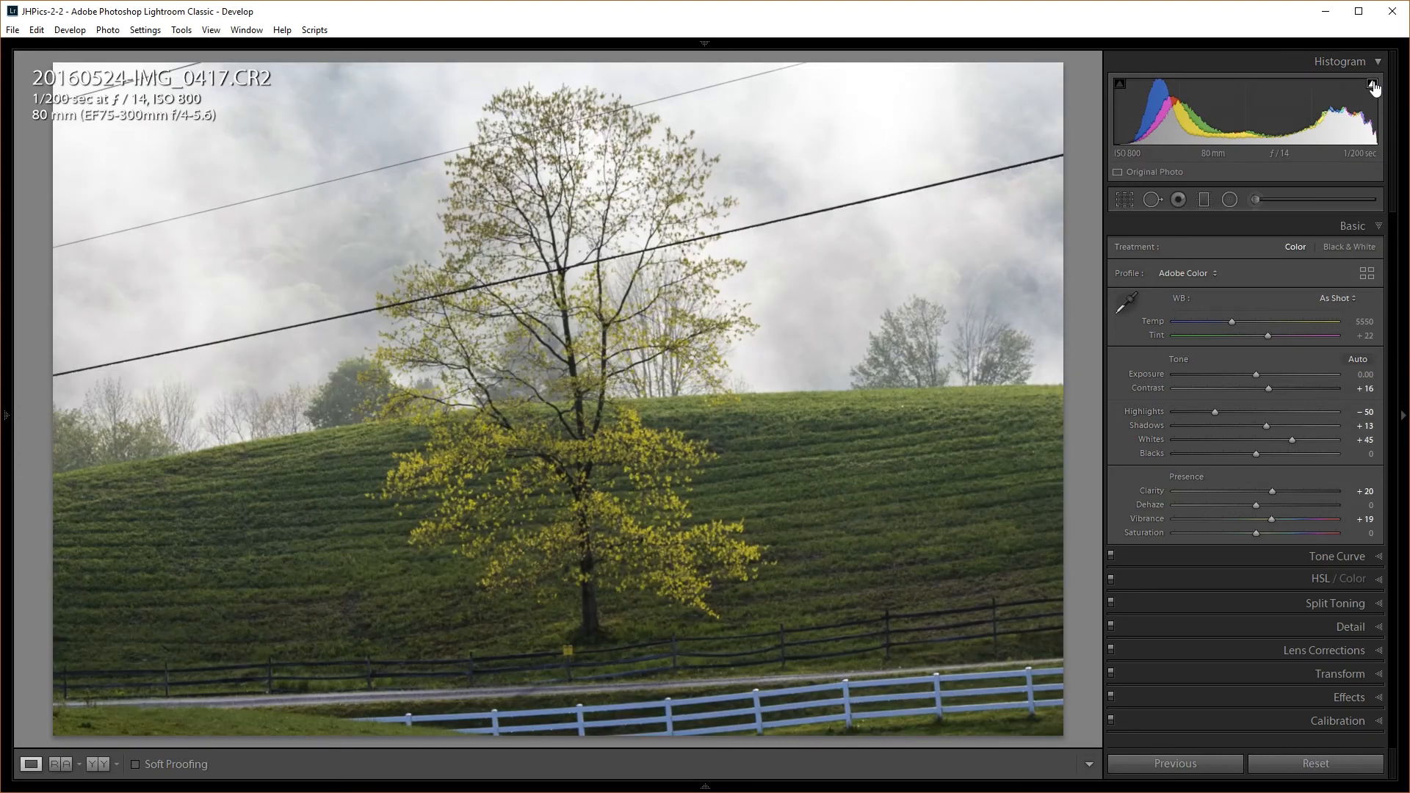
alt+click(1258, 454)
drag(1258, 454, 1292, 438)
double_click(1246, 456)
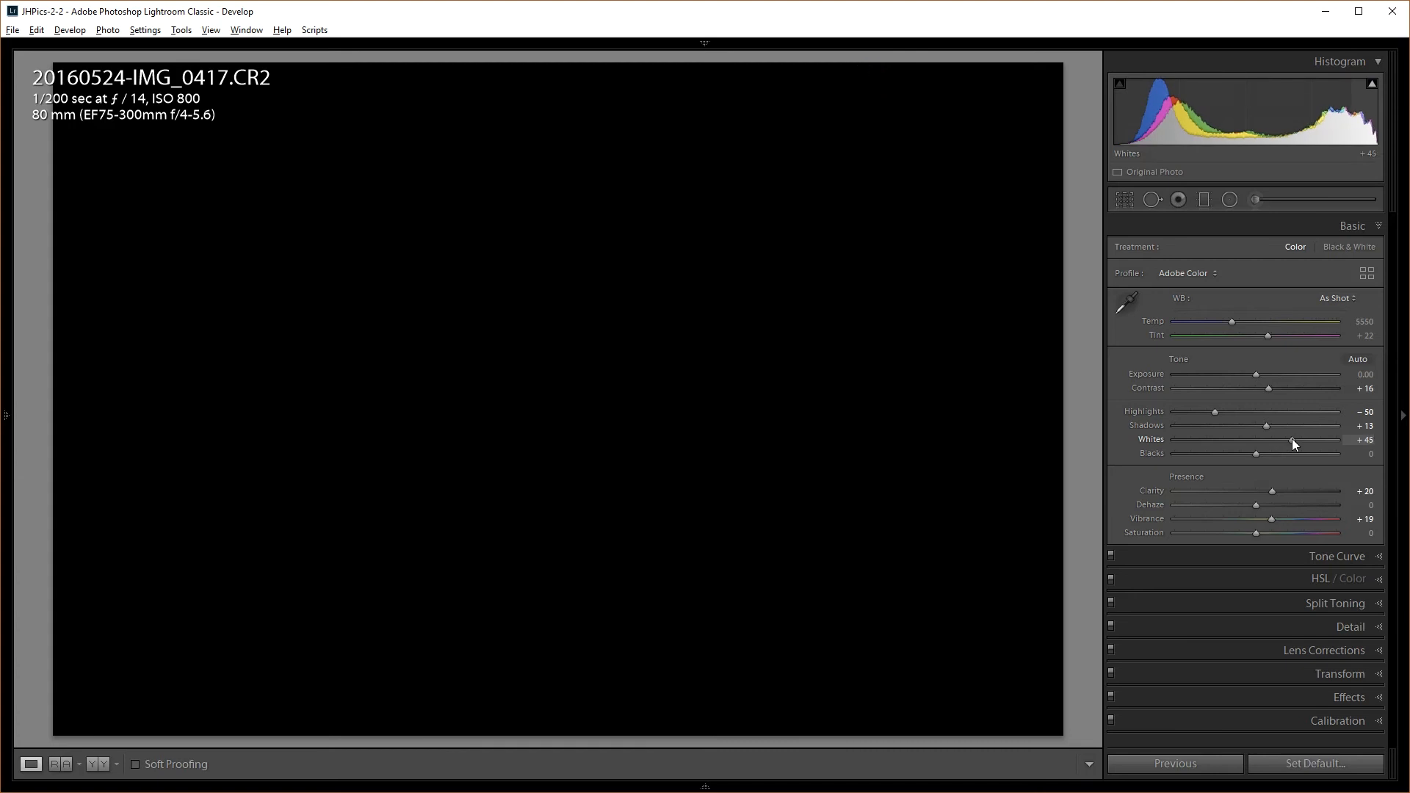
Push Whites until highlights clip, then bring them back to +49
drag(1293, 439, 1299, 438)
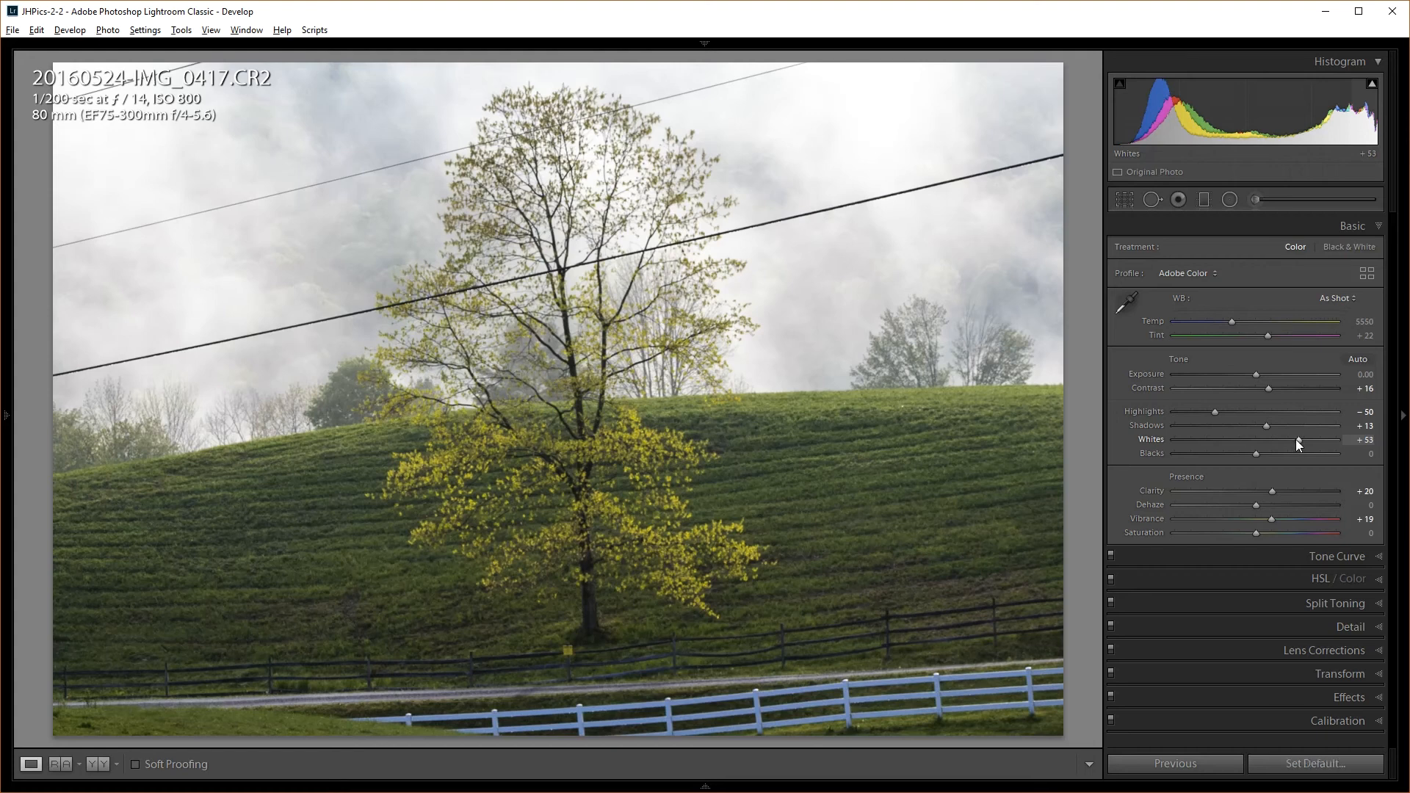
drag(1299, 439, 1299, 440)
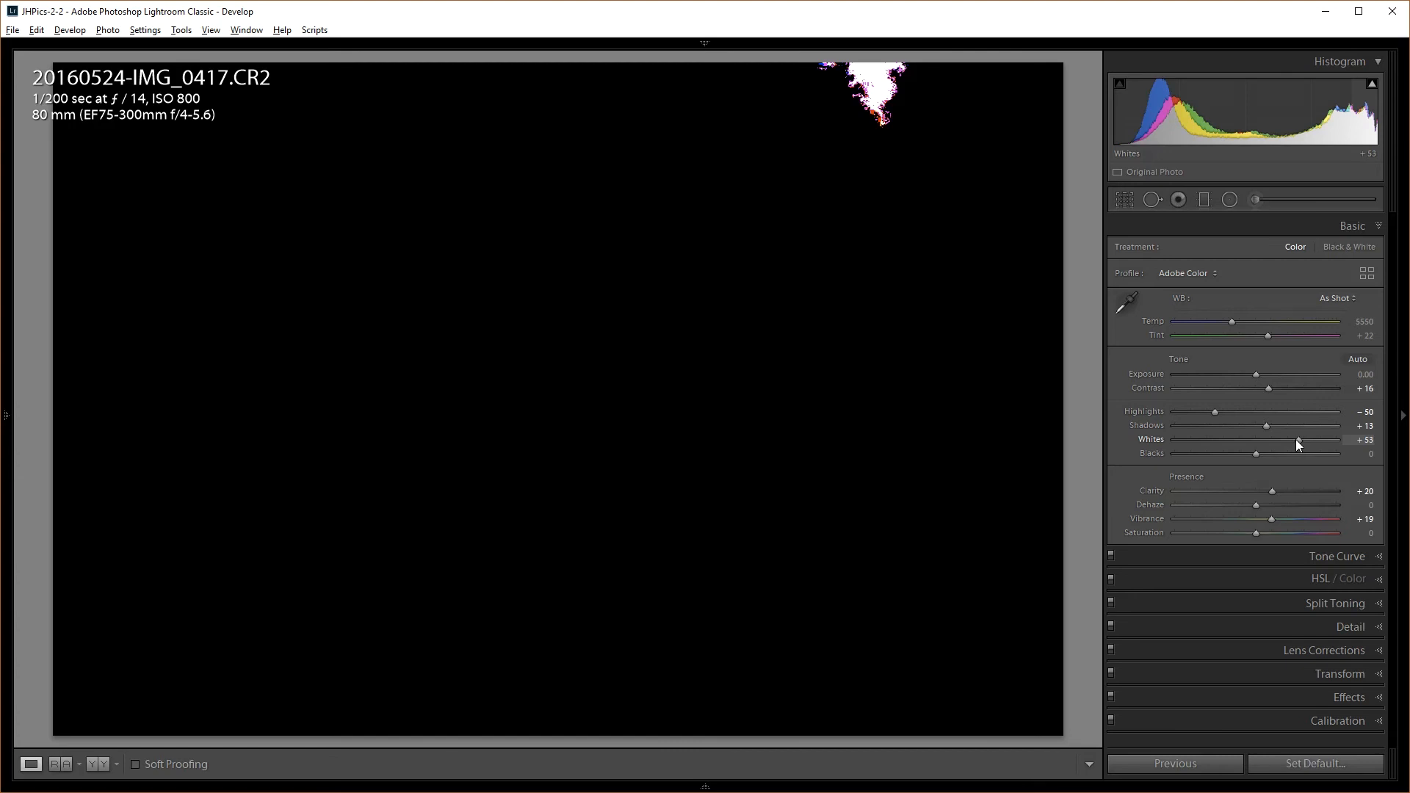
drag(1297, 439, 1336, 435)
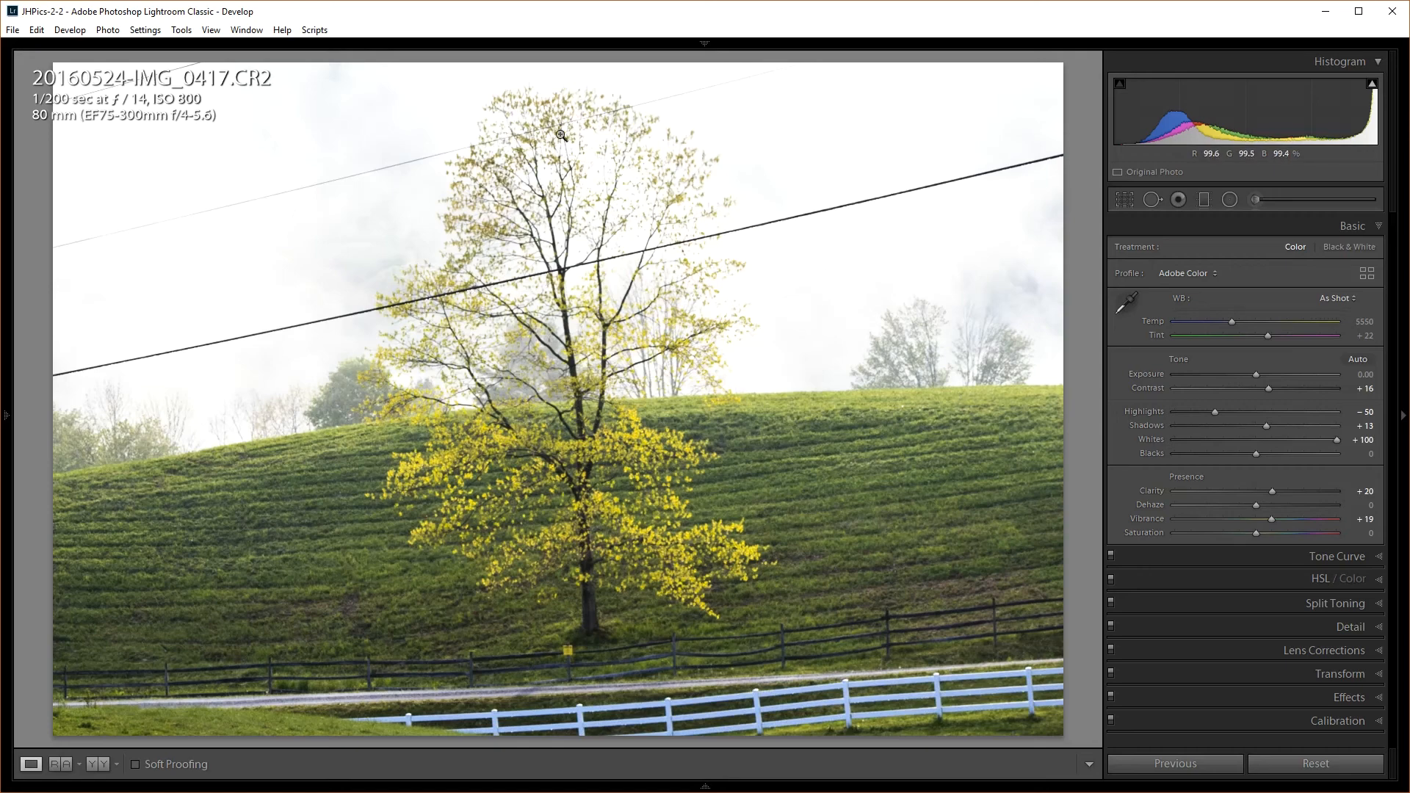
drag(1337, 439, 1297, 449)
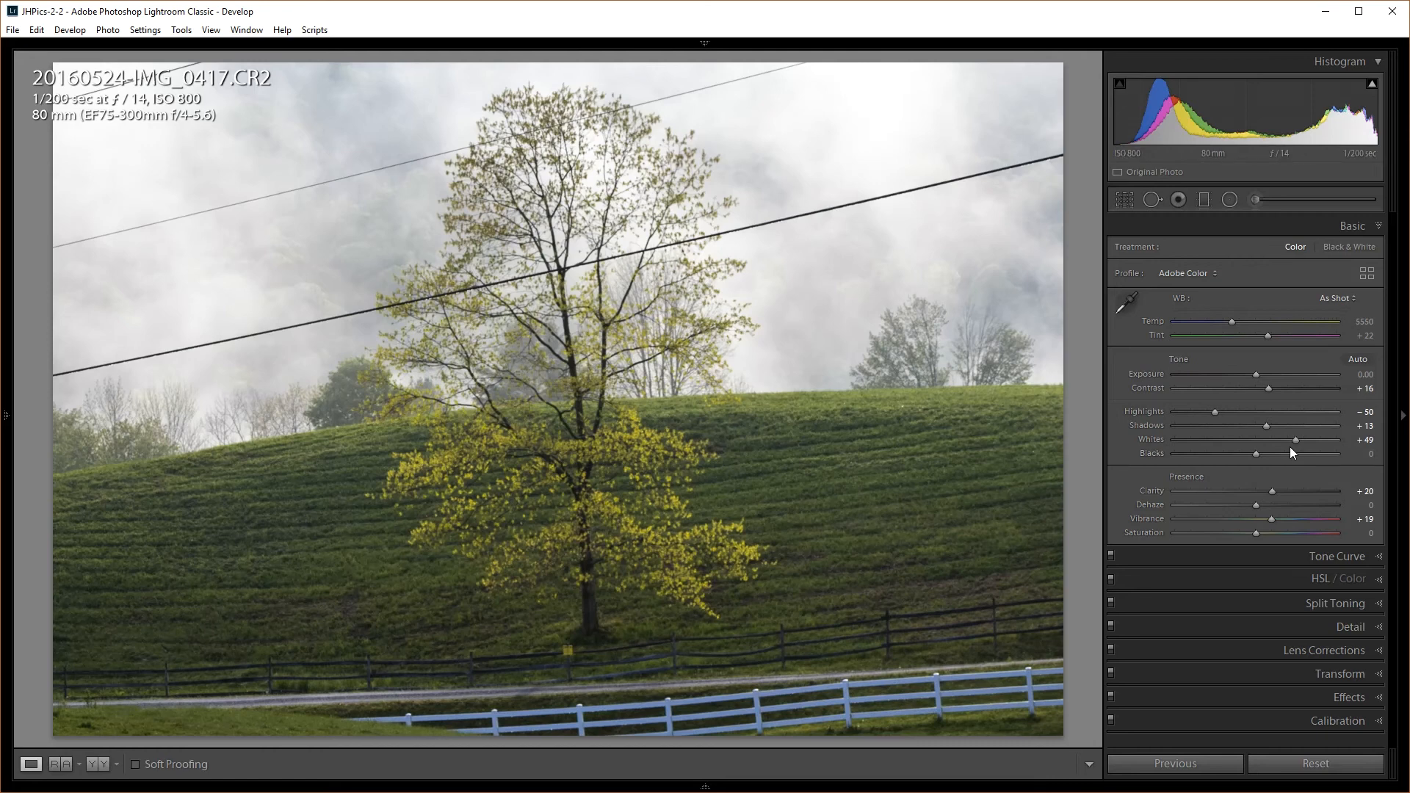
Drag Blacks down to -27 while watching the Alt shadow-clipping preview
key(alt)
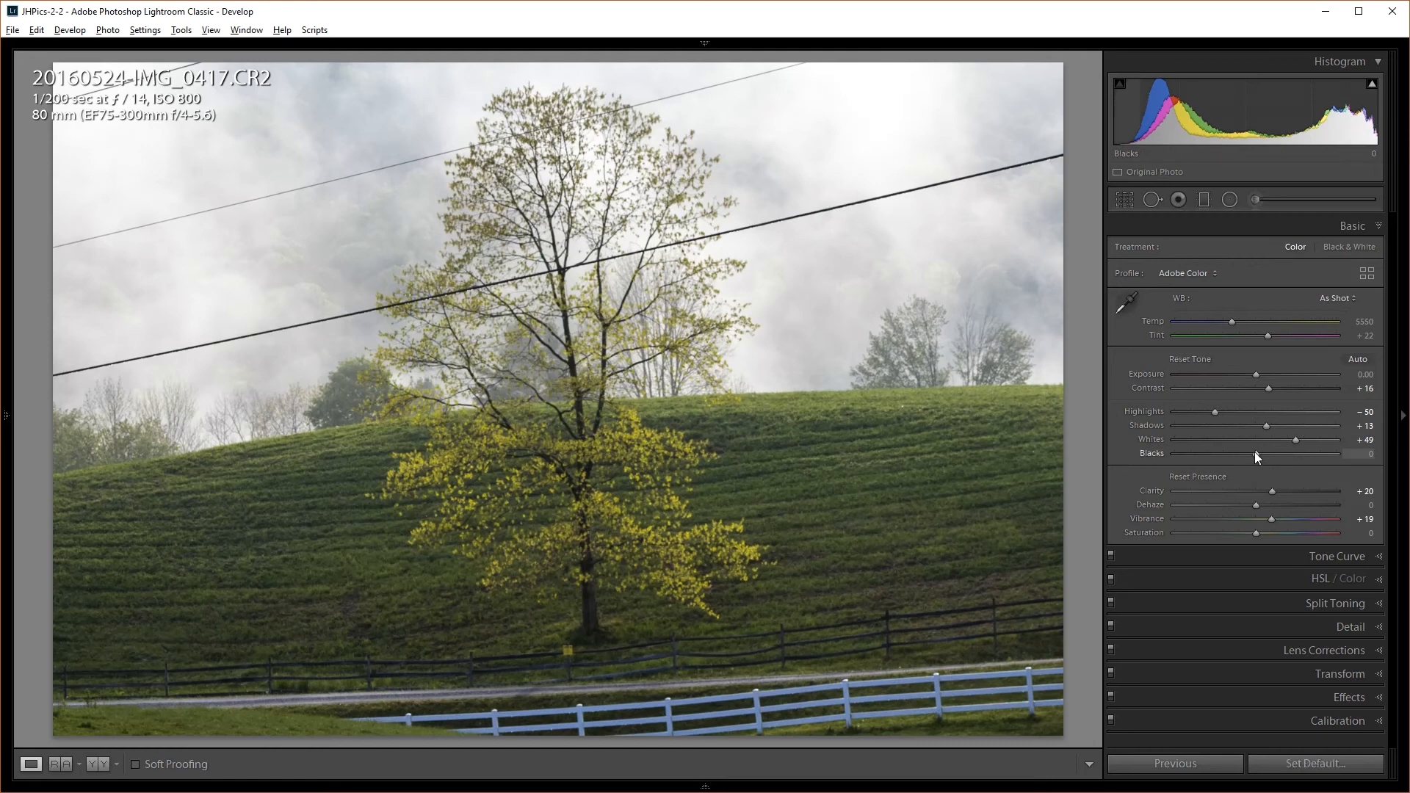
drag(1256, 453, 1234, 453)
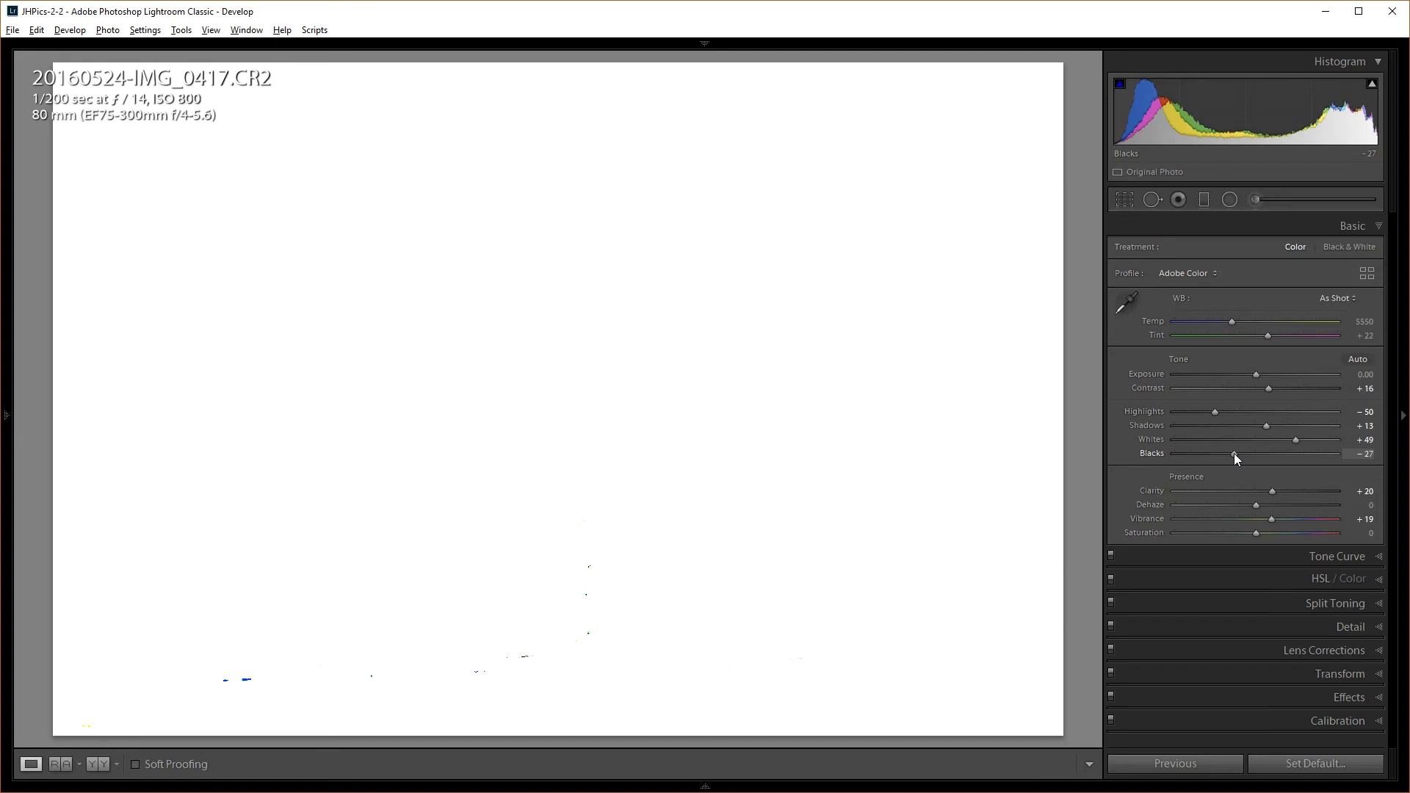
drag(1234, 453, 1234, 453)
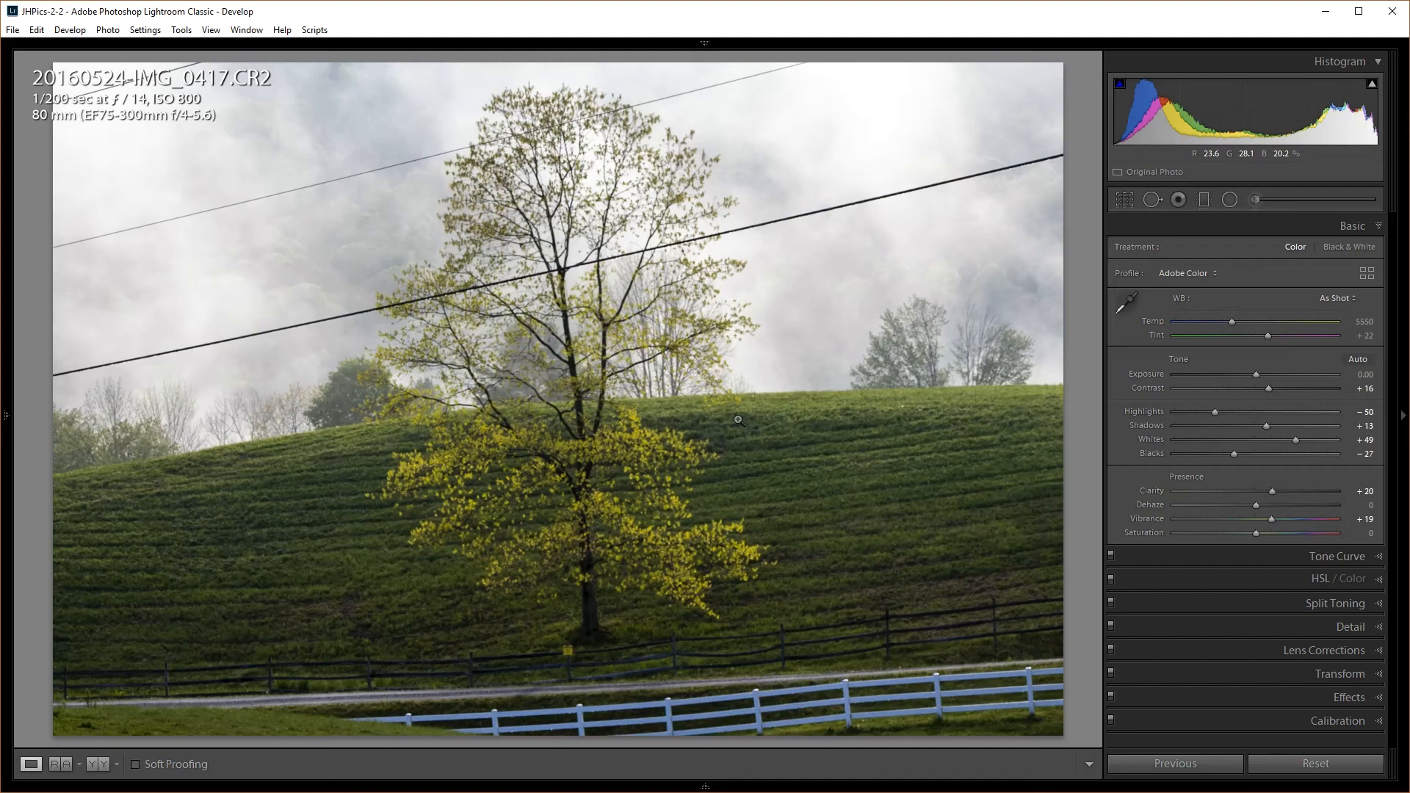
Compare the edit with the original, then pull Highlights down to −80
key(backslash)
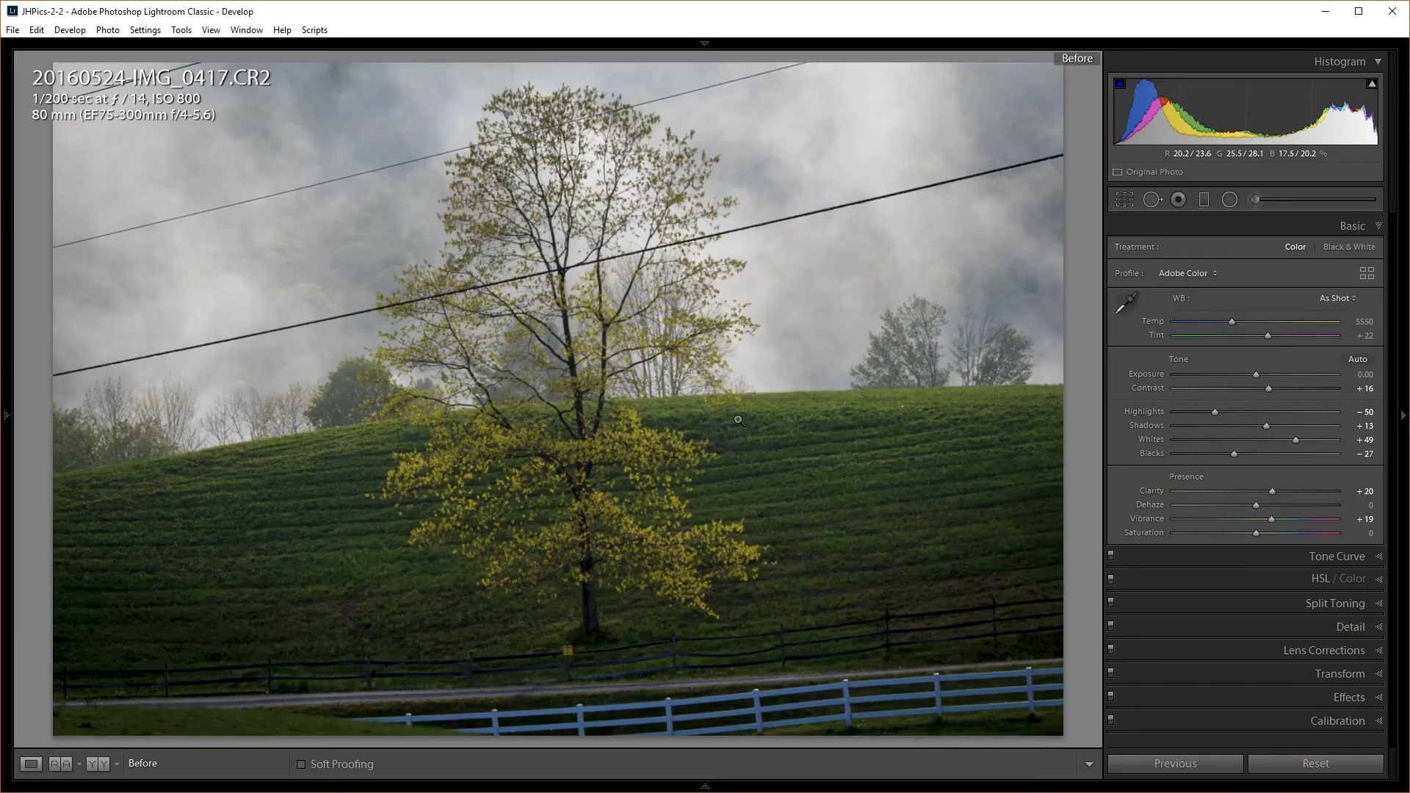
key(backslash)
key(backslash)
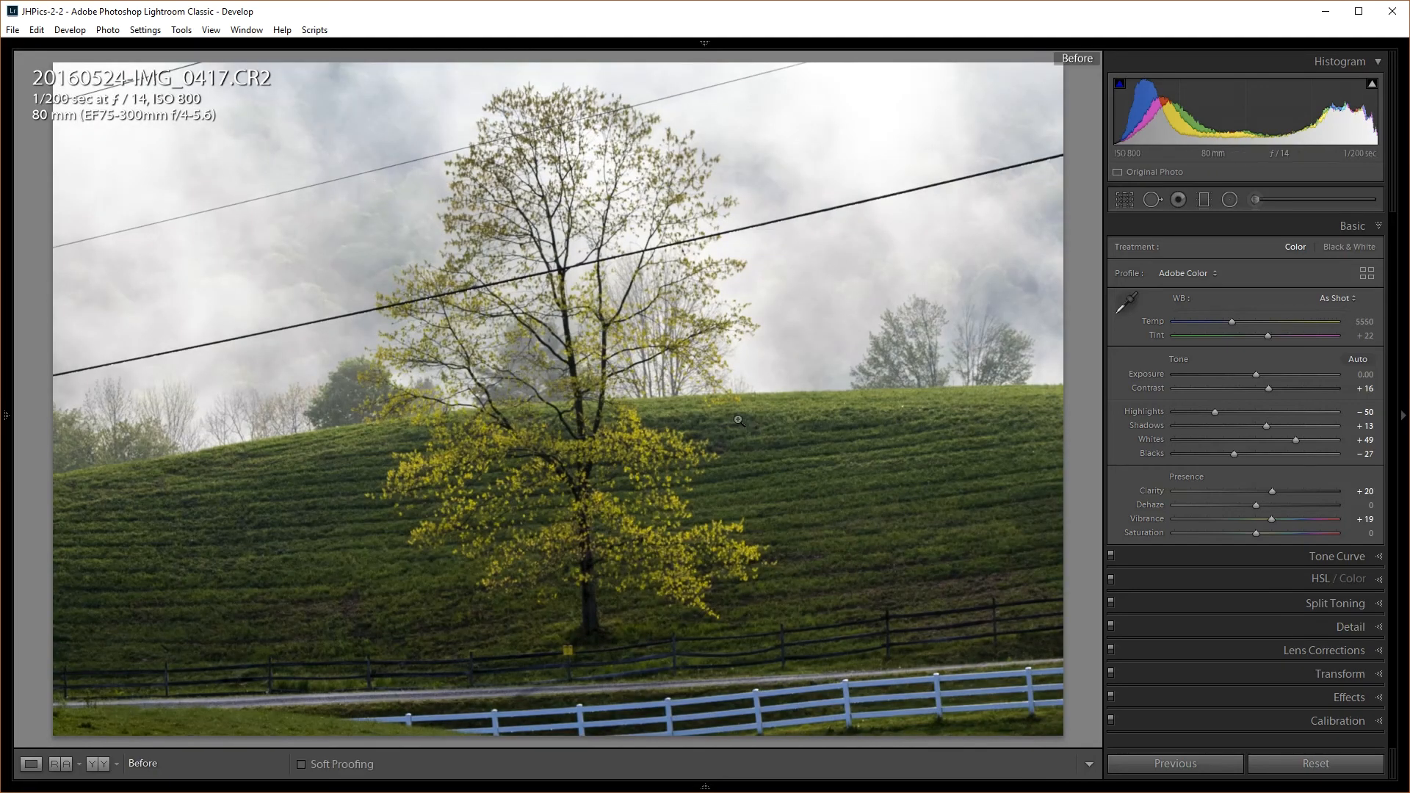
key(backslash)
key(backslash)
key(backslash)
key(backslash)
key(backslash)
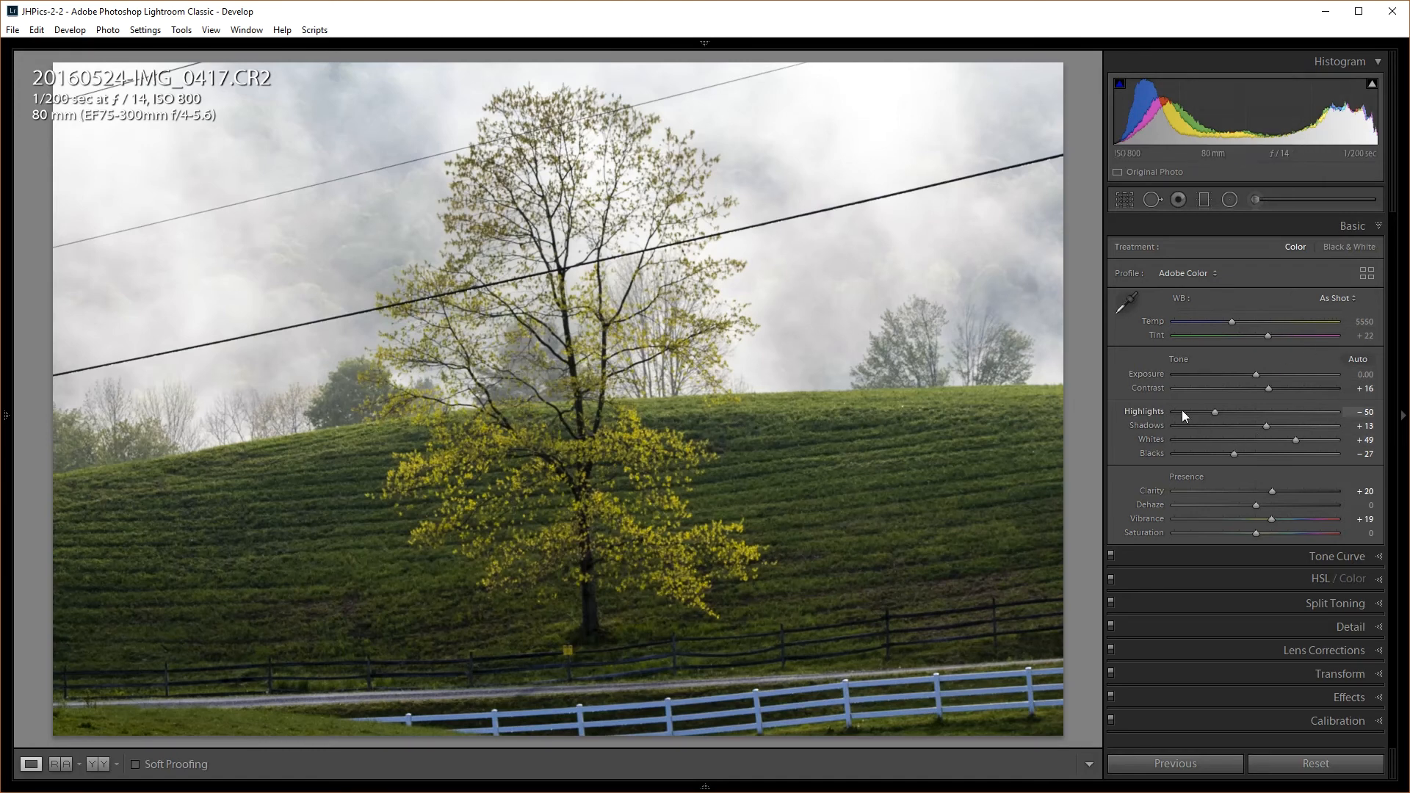
drag(1217, 416, 1192, 416)
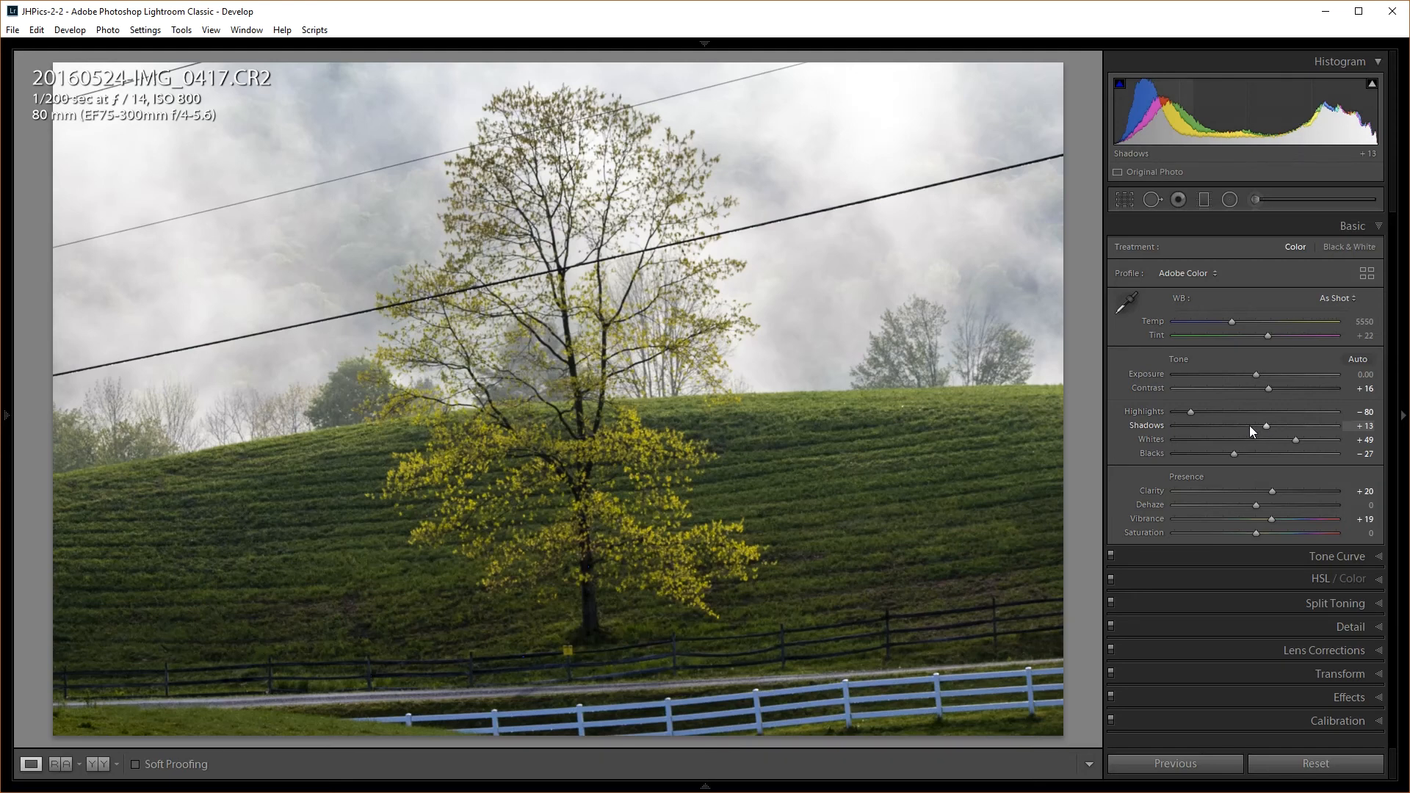
Expand the Tone Curve to inspect the photo's curve, then collapse it again
click(1316, 556)
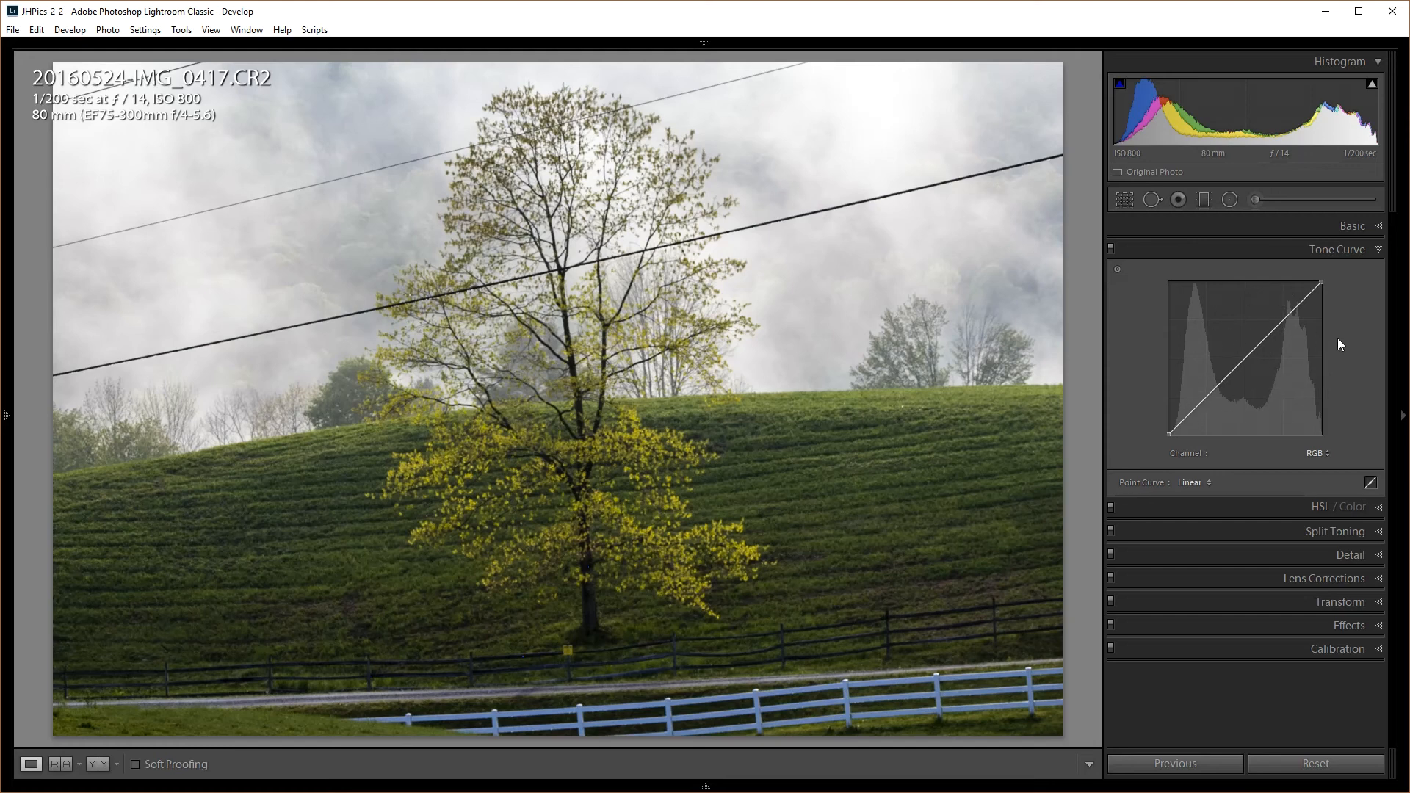
click(1346, 253)
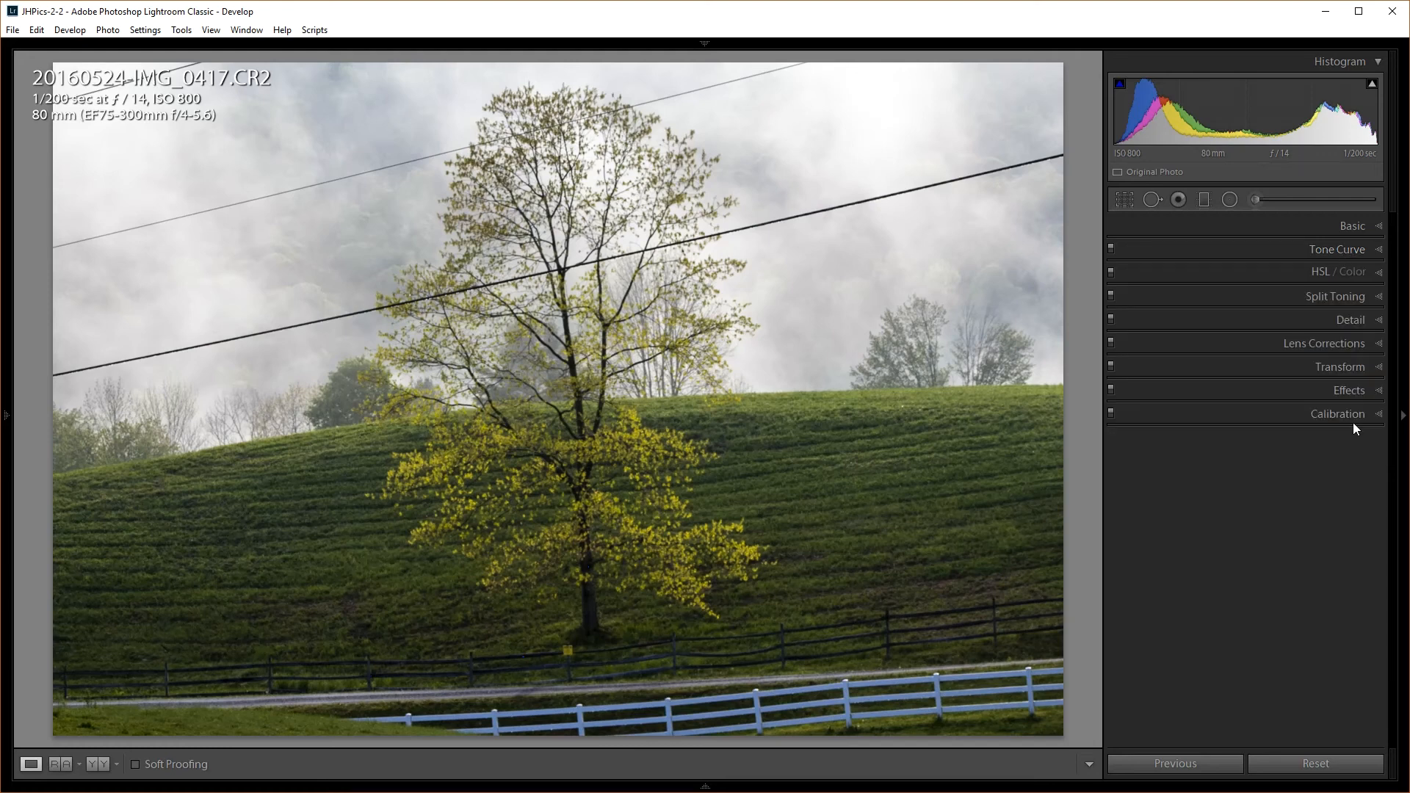
Expand the HSL / Color panel to show its Saturation sliders
click(1323, 270)
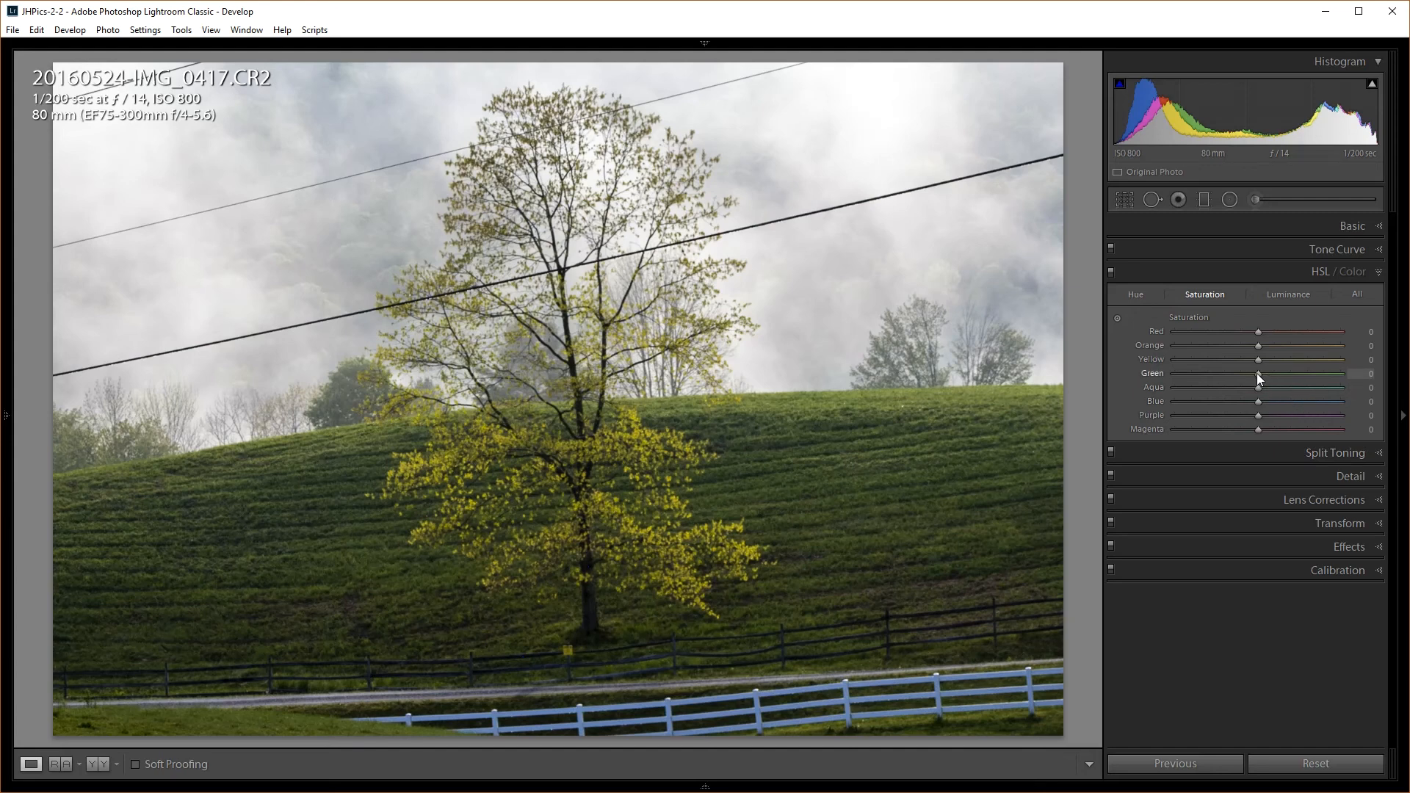
Set Green saturation to −30 and Yellow saturation to +15
drag(1258, 374, 1227, 376)
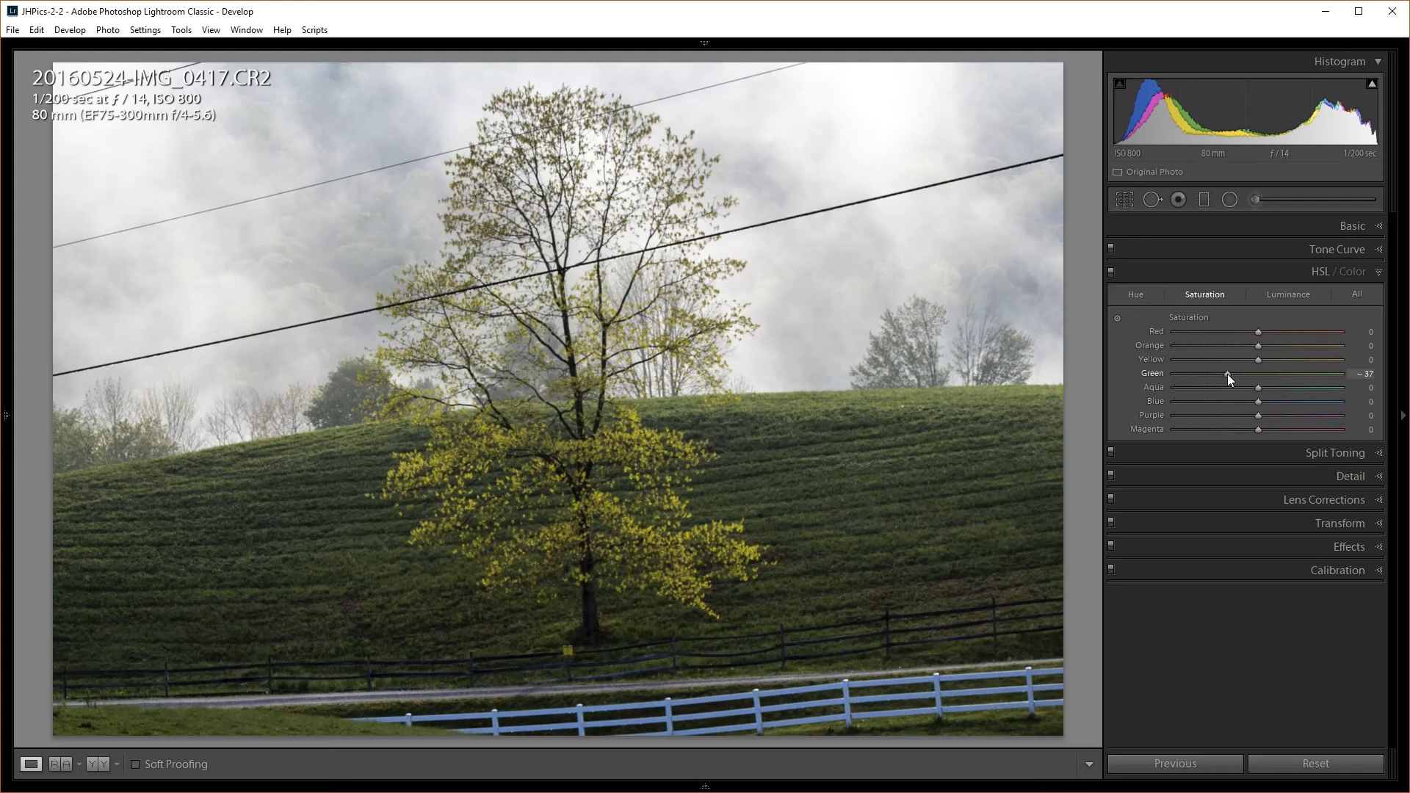
drag(1224, 374, 1336, 373)
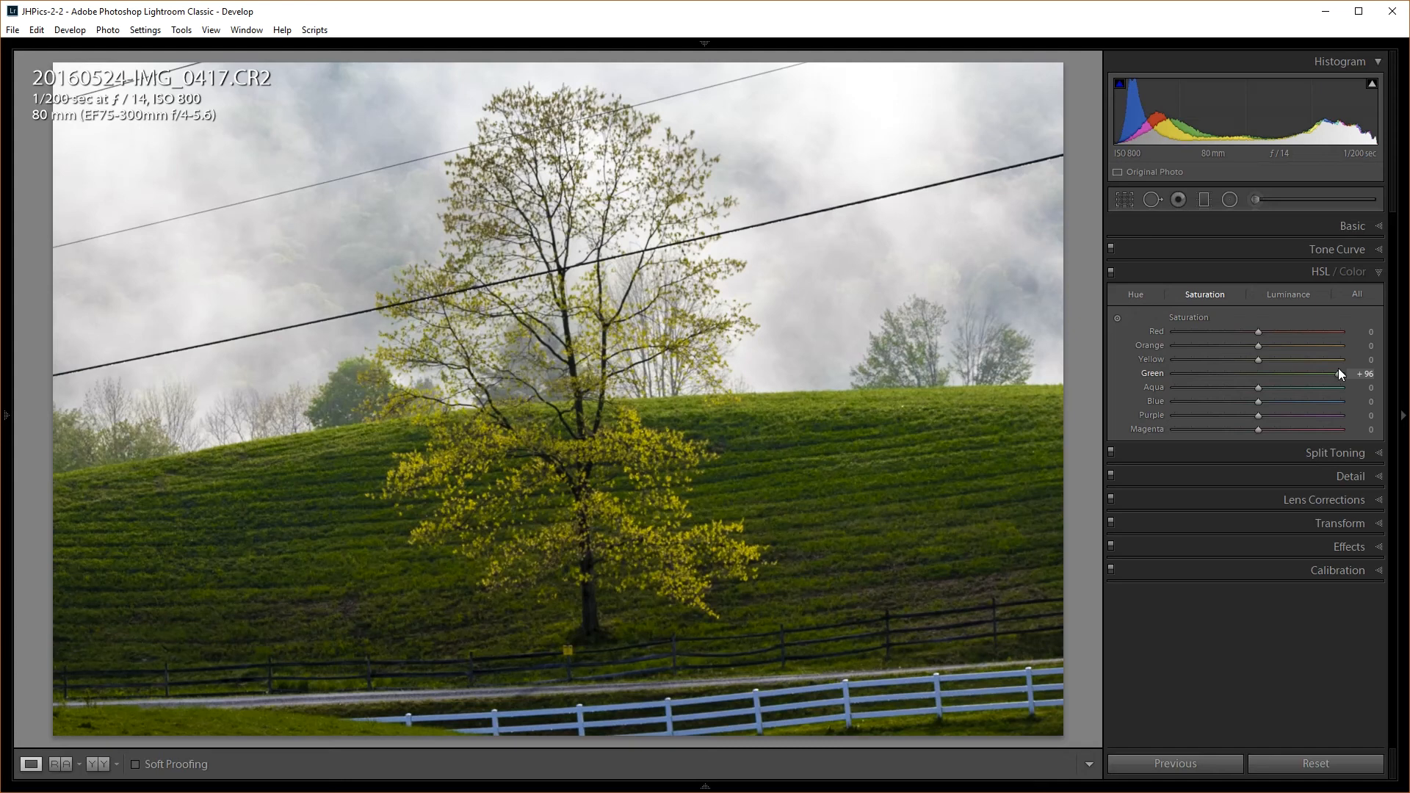
drag(1338, 369, 1230, 377)
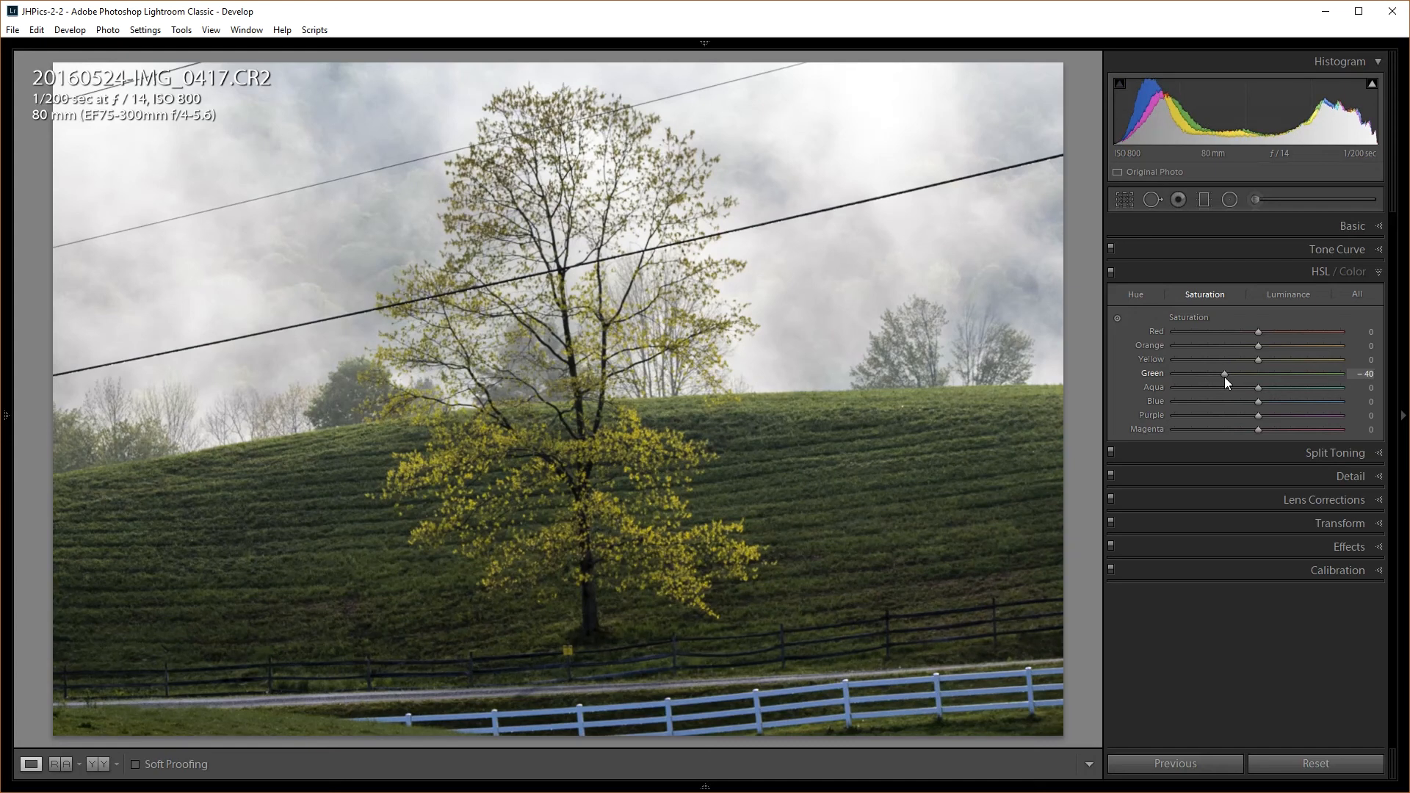
drag(1225, 379, 1234, 379)
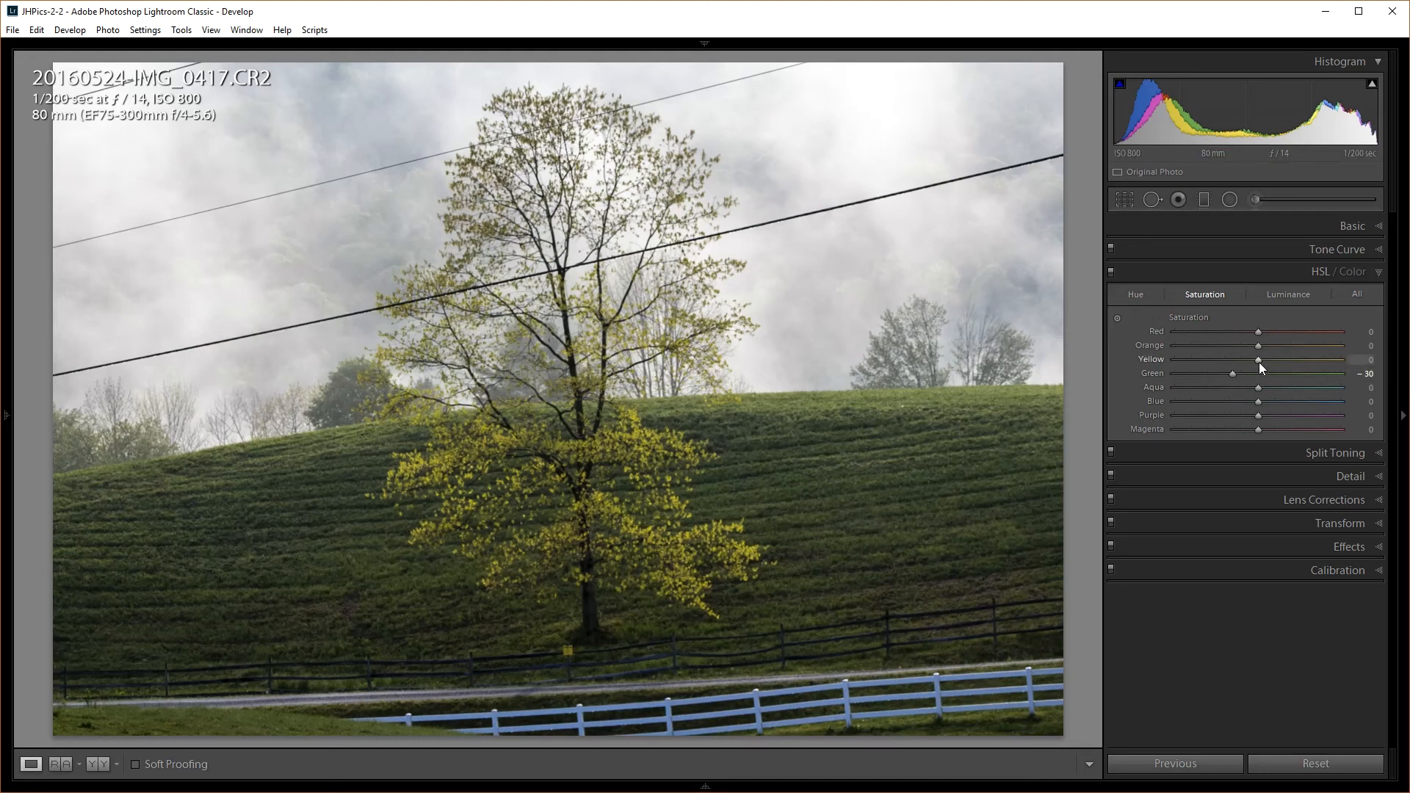
mouse_move(1259, 360)
mouse_down()
mouse_move(1295, 359)
mouse_move(1257, 359)
mouse_move(1277, 360)
mouse_up()
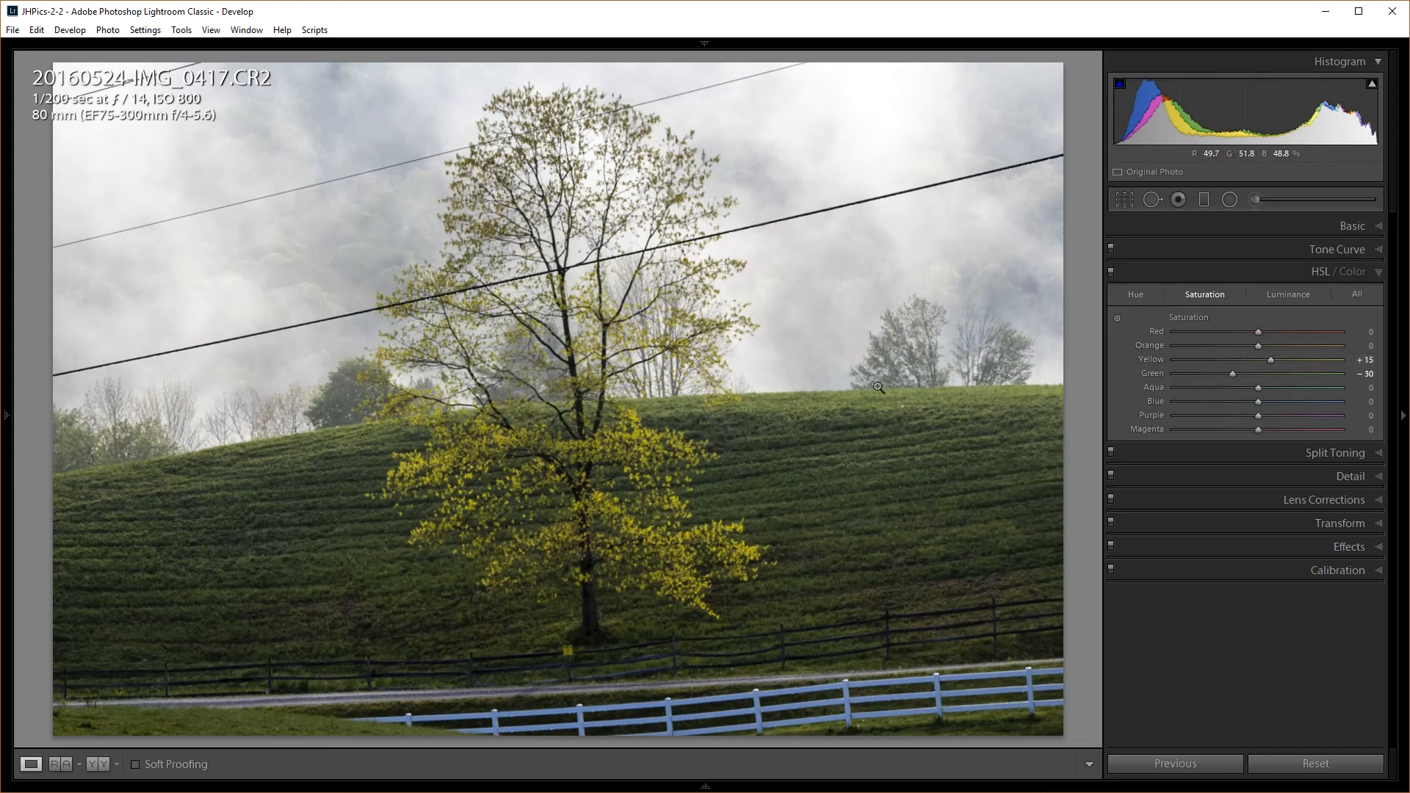
Compare Before/After, expand the Basic panel, and cycle the photo info overlay
key(backslash)
key(backslash)
key(backslash)
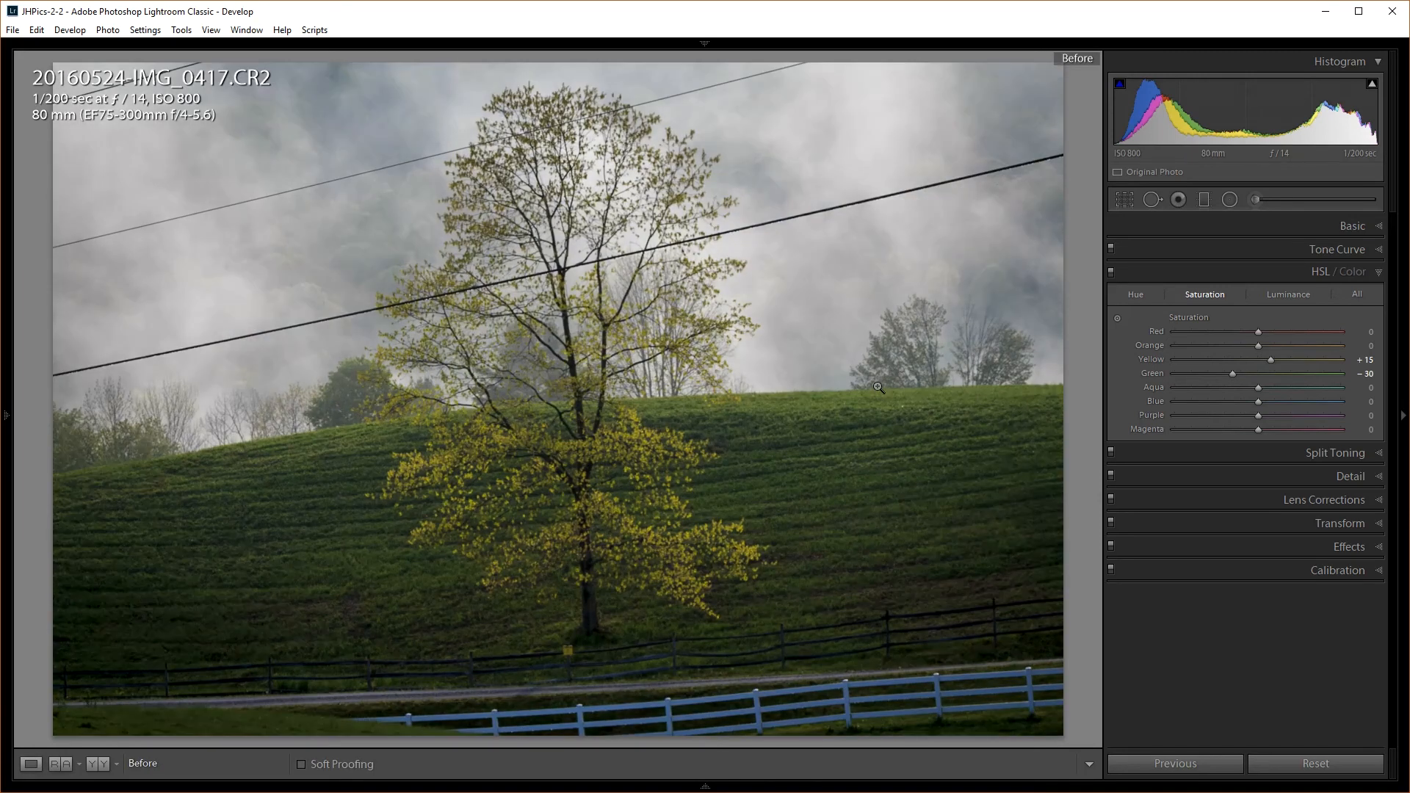
key(backslash)
key(backslash)
key(backslash)
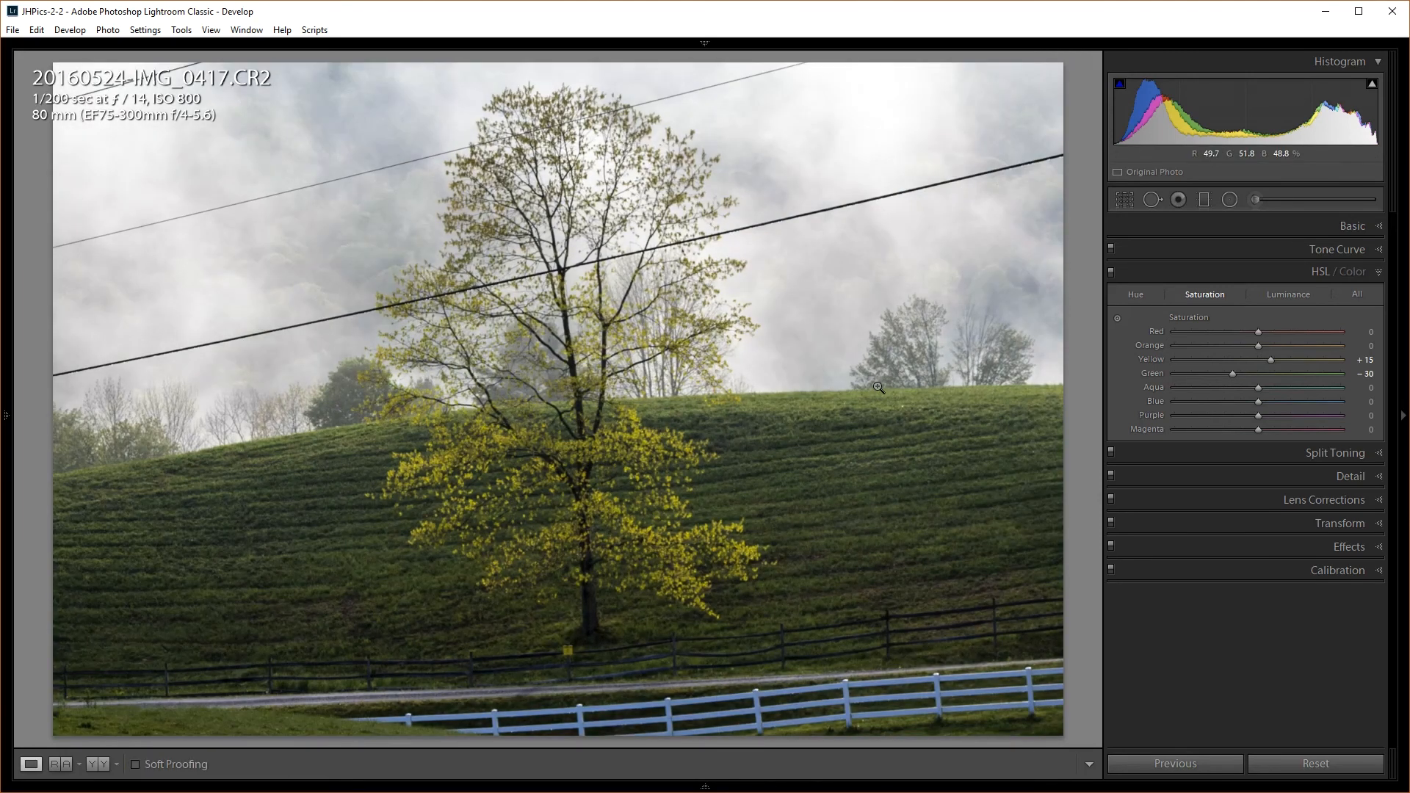
click(1350, 226)
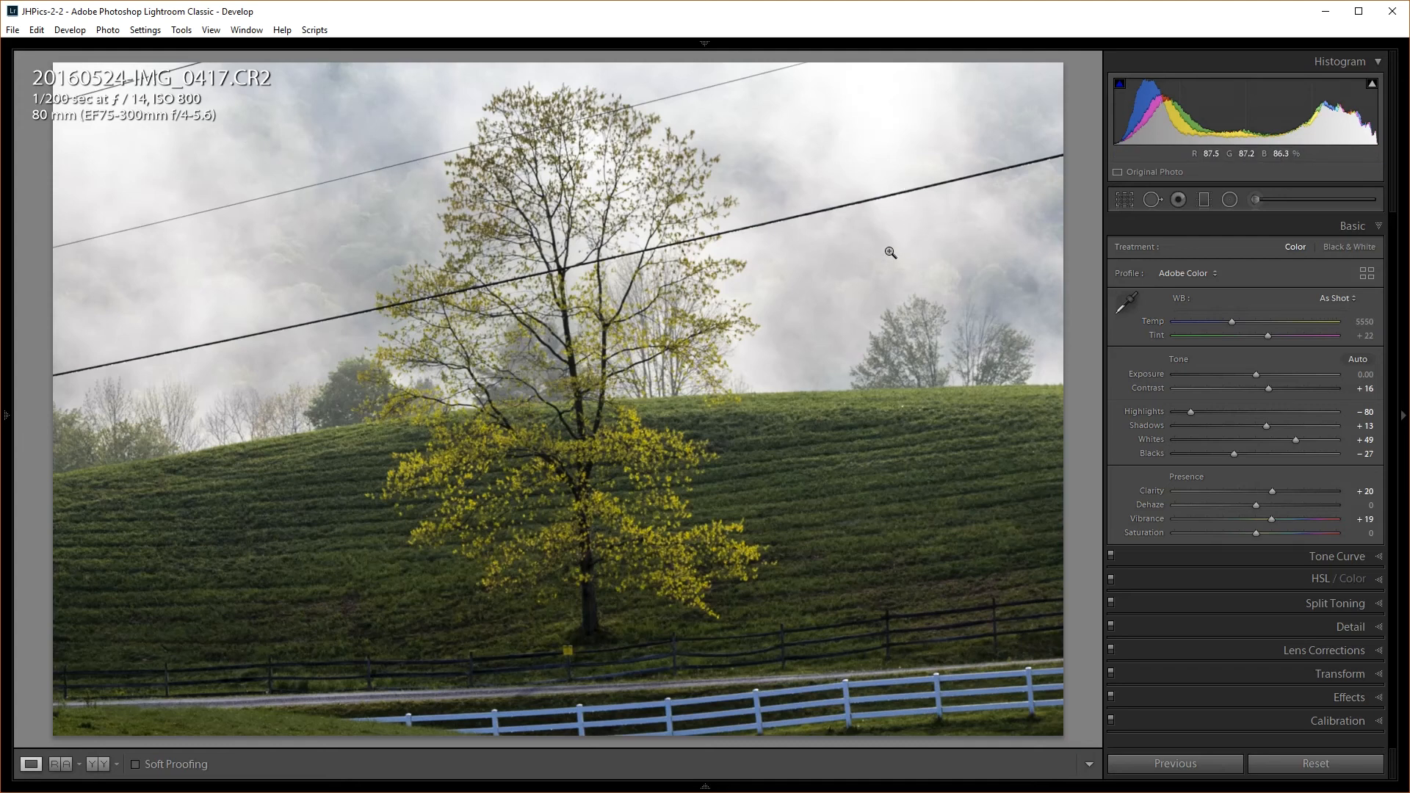
key(i)
key(i)
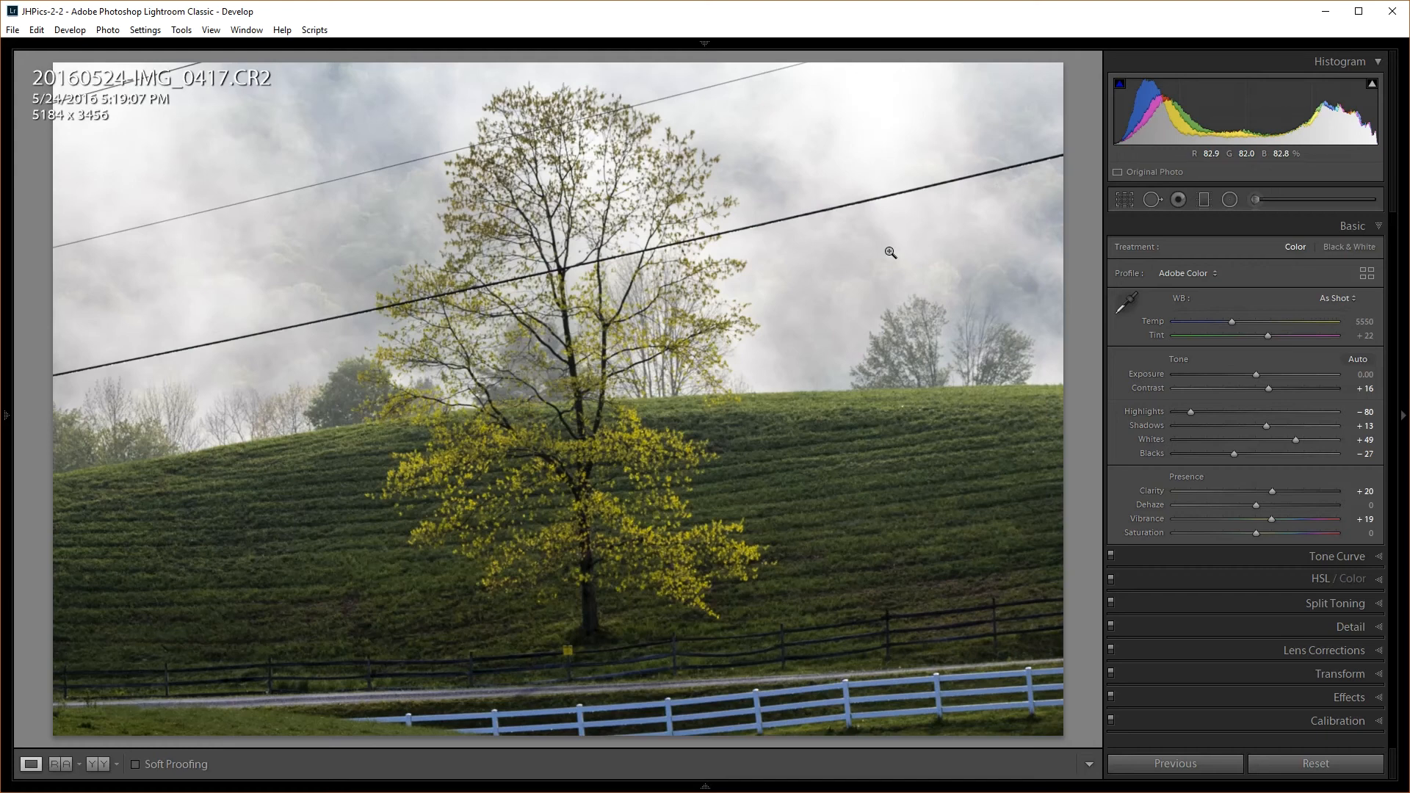
key(i)
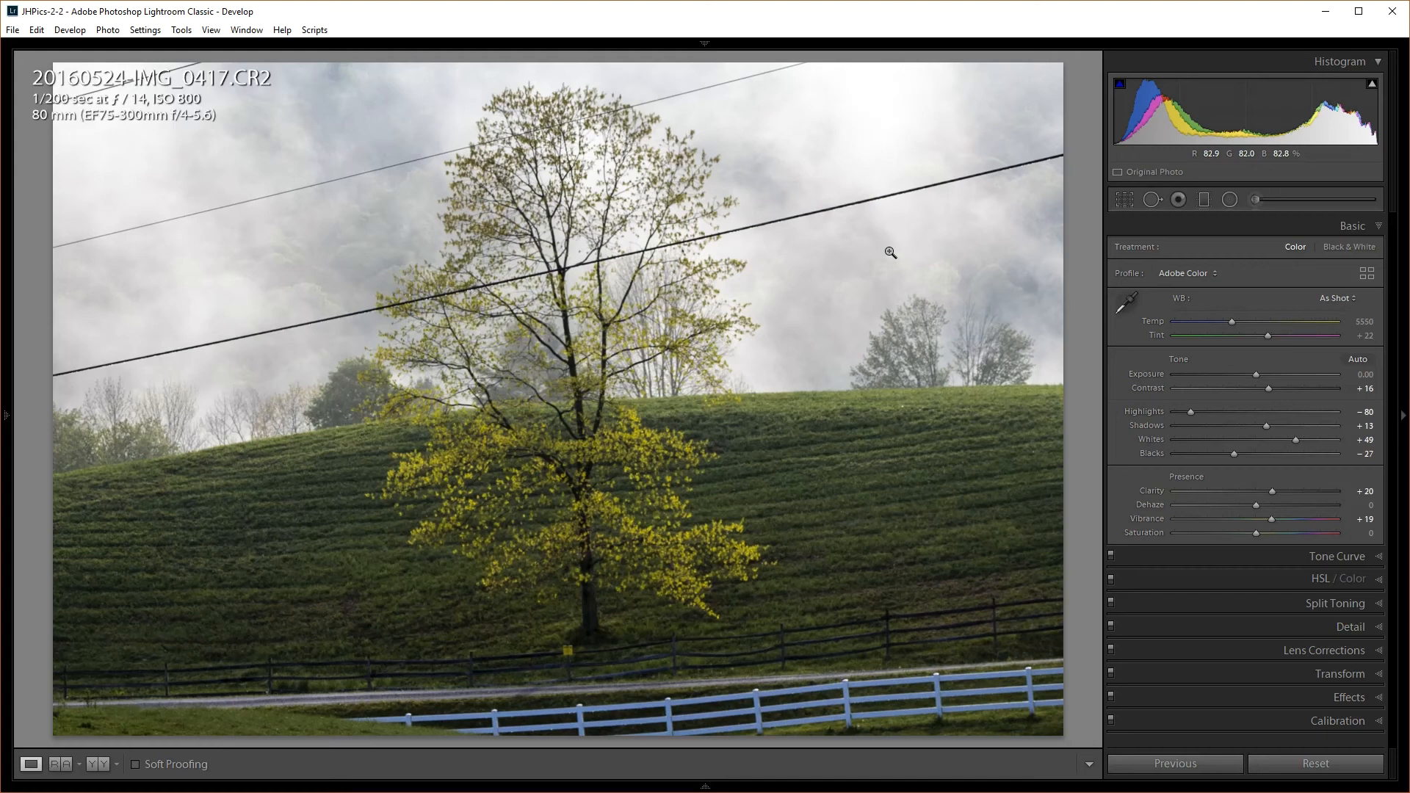
Set white balance Temp to 5801 and push Tint toward magenta at +116
drag(1232, 321, 1227, 320)
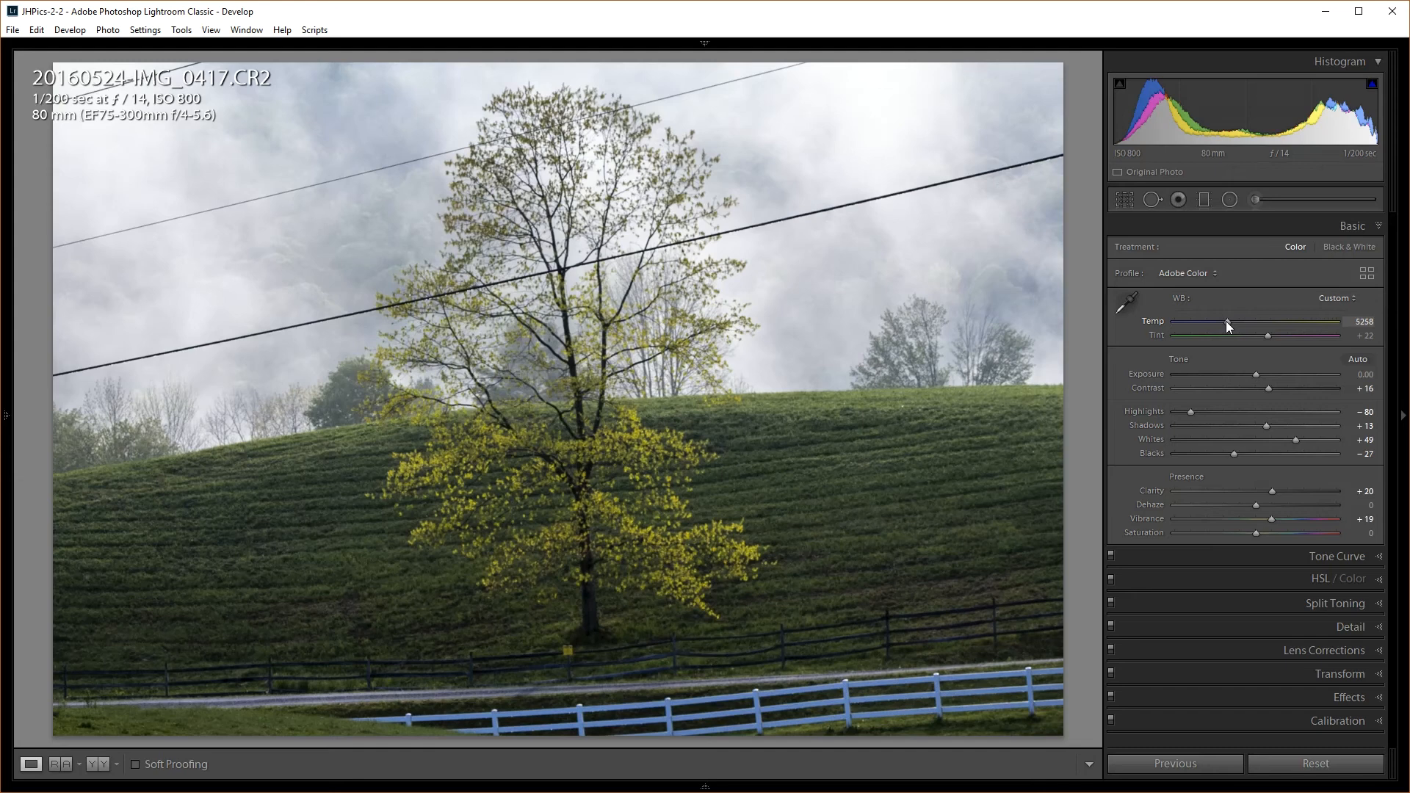
drag(1227, 320, 1237, 320)
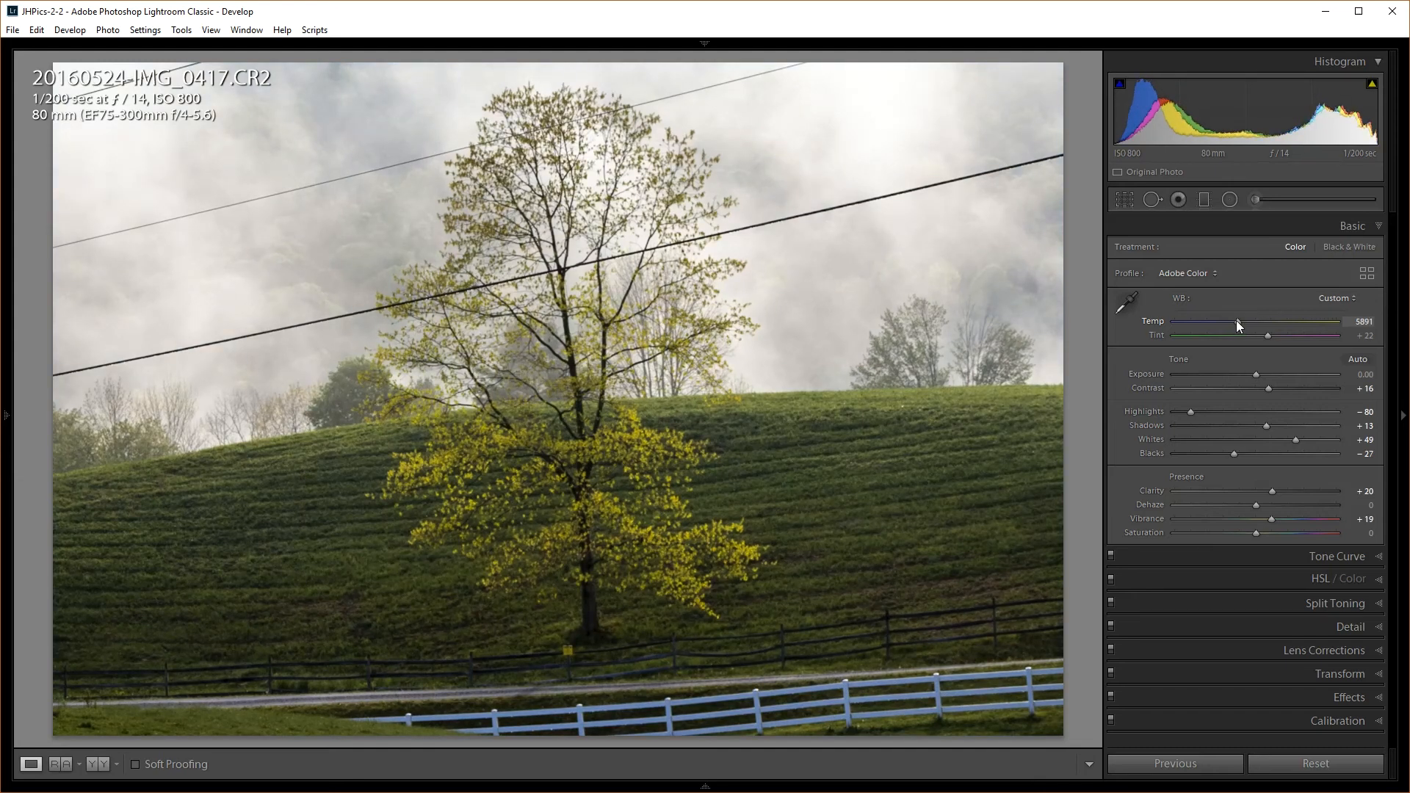
drag(1236, 321, 1236, 319)
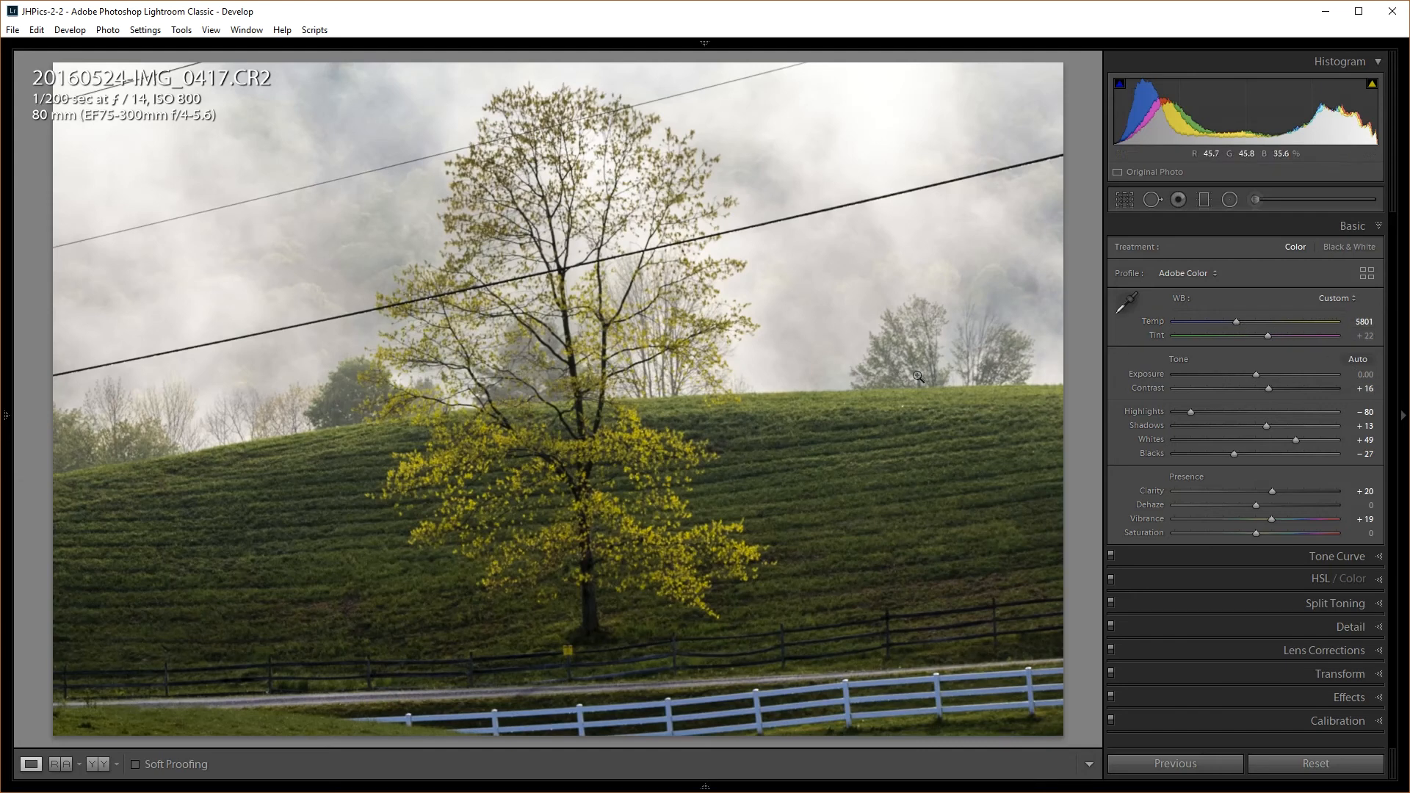
drag(1268, 333, 1320, 336)
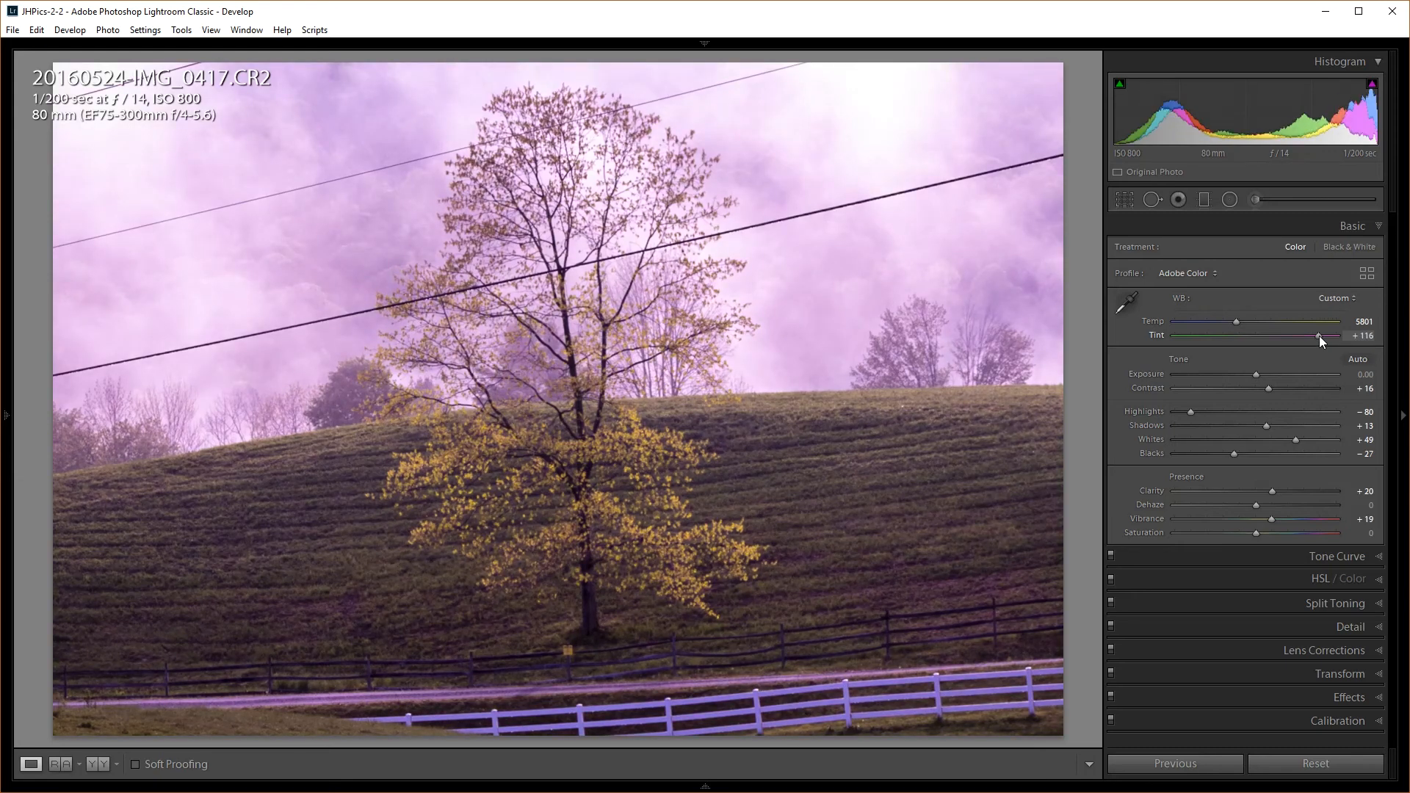
Bring Tint back from +116 to +39 to remove the magenta cast
drag(1319, 336, 1276, 338)
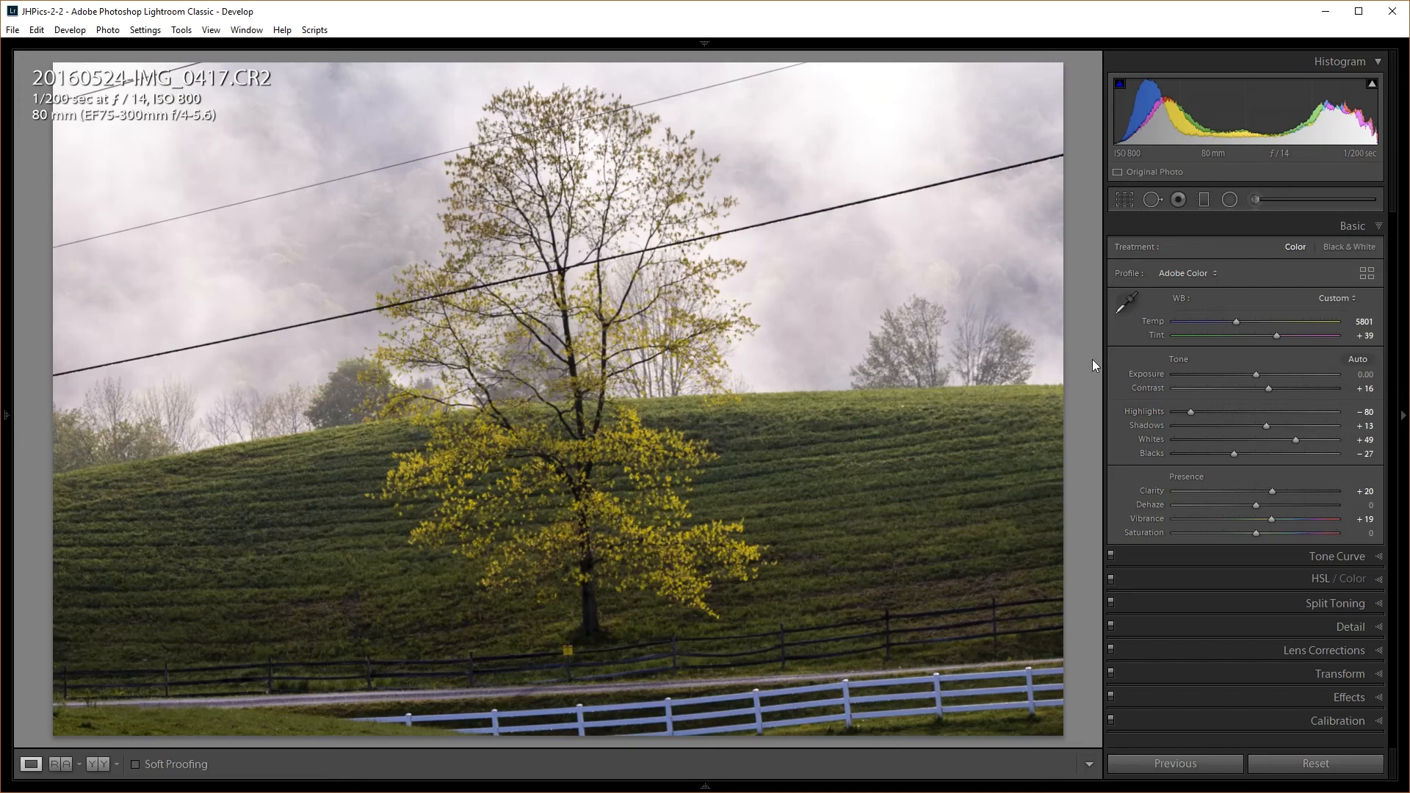
Compare with the original, ease Tint to +33, and collapse the Basic panel
key(backslash)
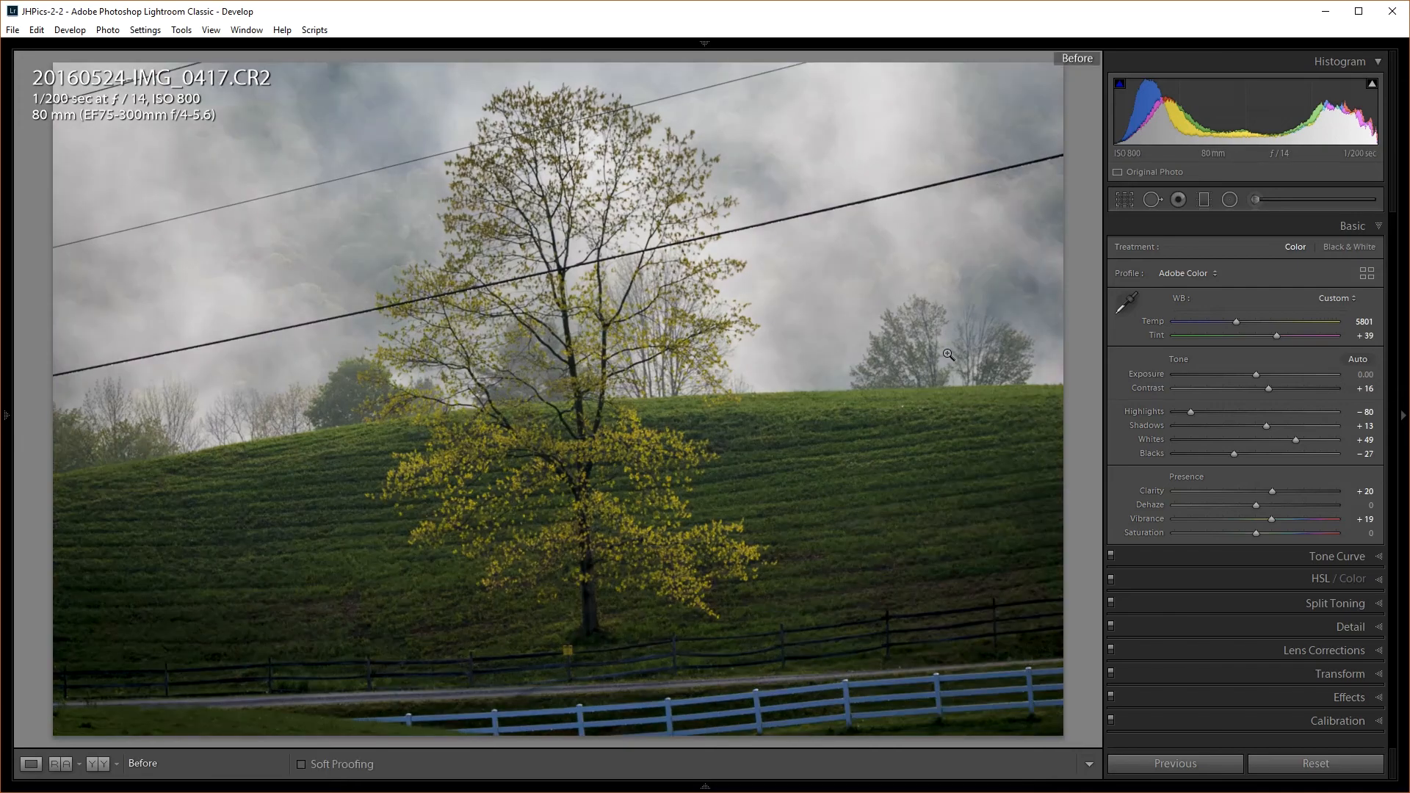
key(backslash)
key(backslash)
key(backslash)
key(backslash)
key(backslash)
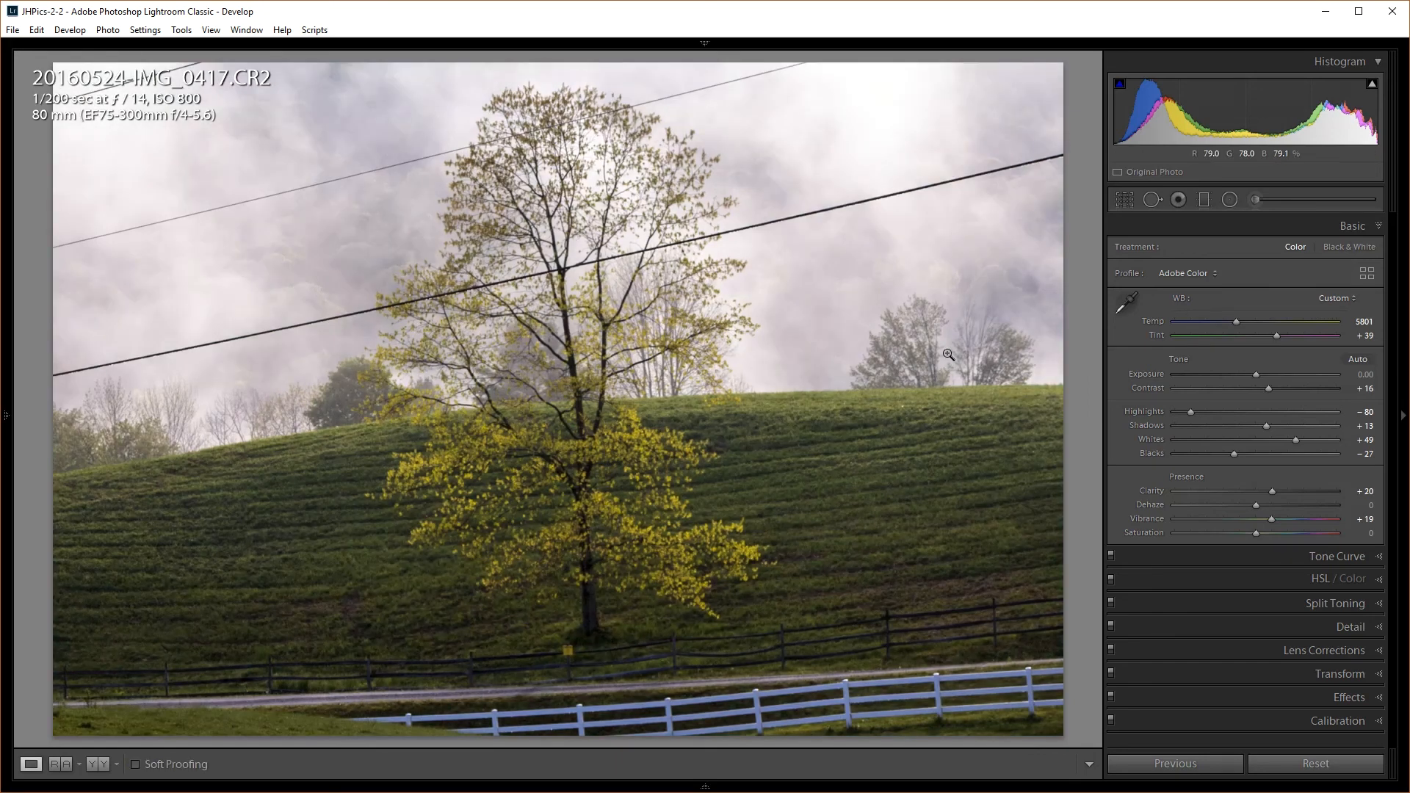
key(backslash)
key(backslash)
drag(1276, 337, 1272, 337)
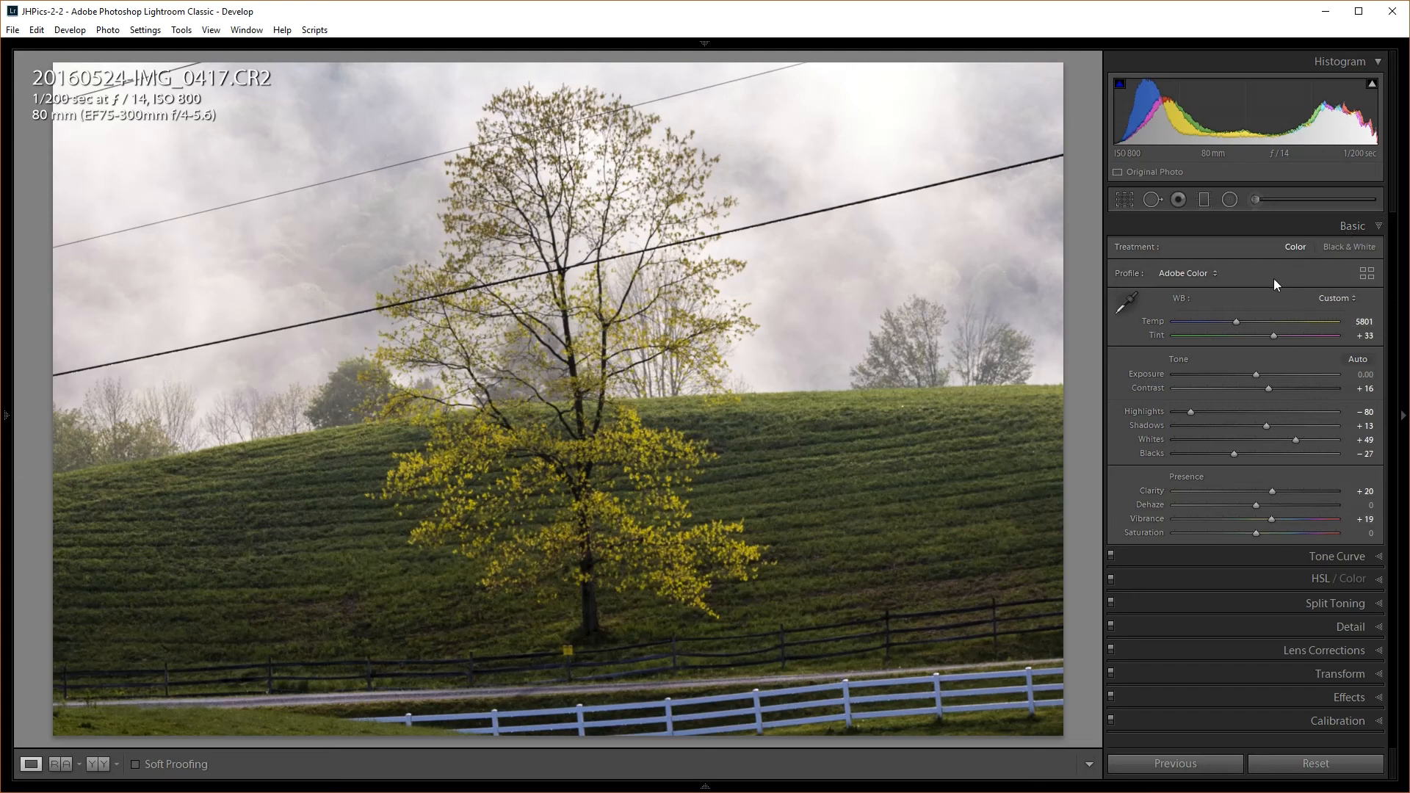
click(1347, 228)
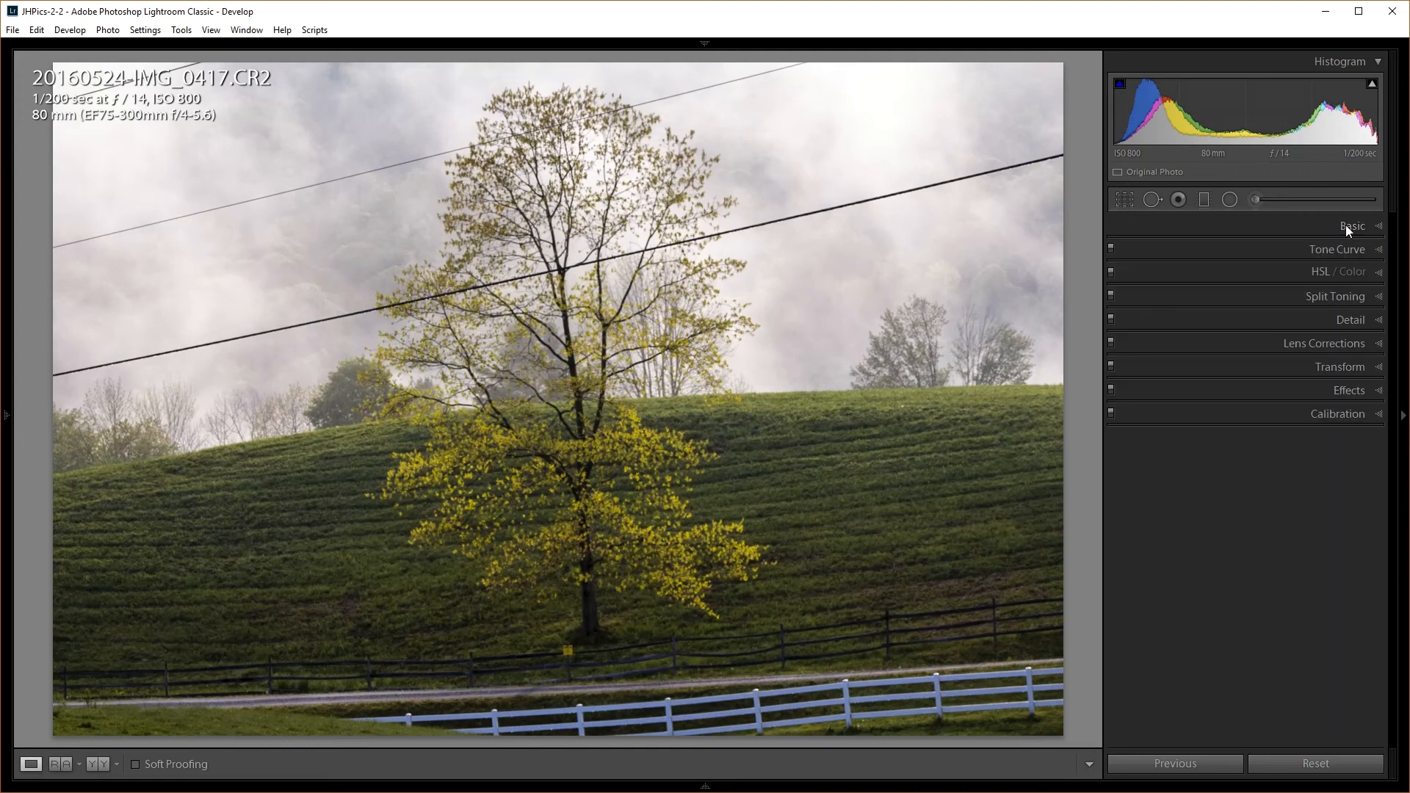
Open HSL saturation and adjust the Blue slider, returning it to 0
click(1325, 272)
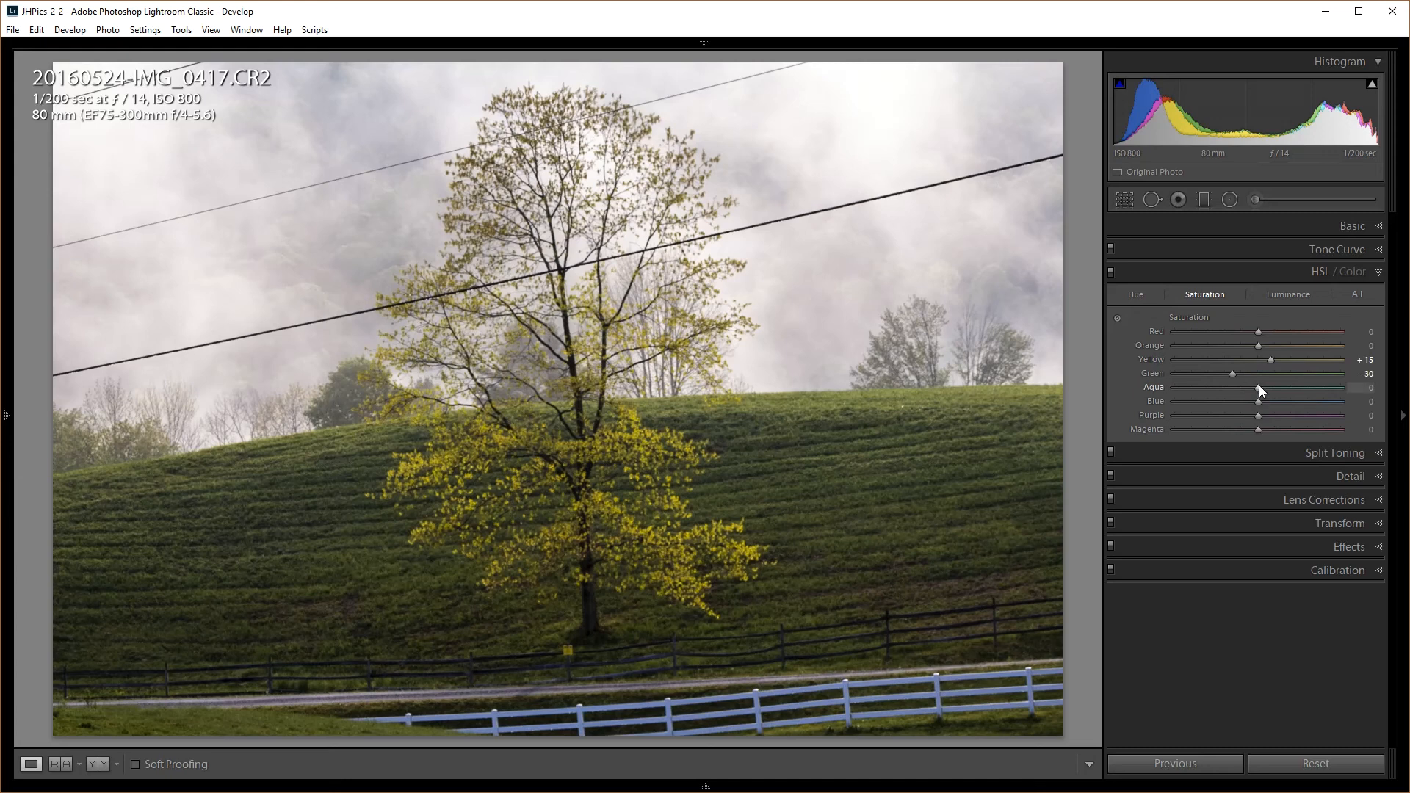
mouse_move(1258, 404)
mouse_down()
mouse_move(1297, 399)
mouse_move(1245, 403)
mouse_move(1318, 402)
mouse_move(1240, 403)
mouse_move(1307, 403)
mouse_move(1255, 407)
mouse_move(1302, 404)
mouse_move(1272, 404)
mouse_up()
drag(1254, 407, 1248, 407)
mouse_move(1246, 413)
mouse_down()
mouse_move(1211, 413)
mouse_move(1259, 411)
mouse_up()
Drag a graduated filter over the sky and shift it down to the hilltop, checking the mask overlay
click(1205, 200)
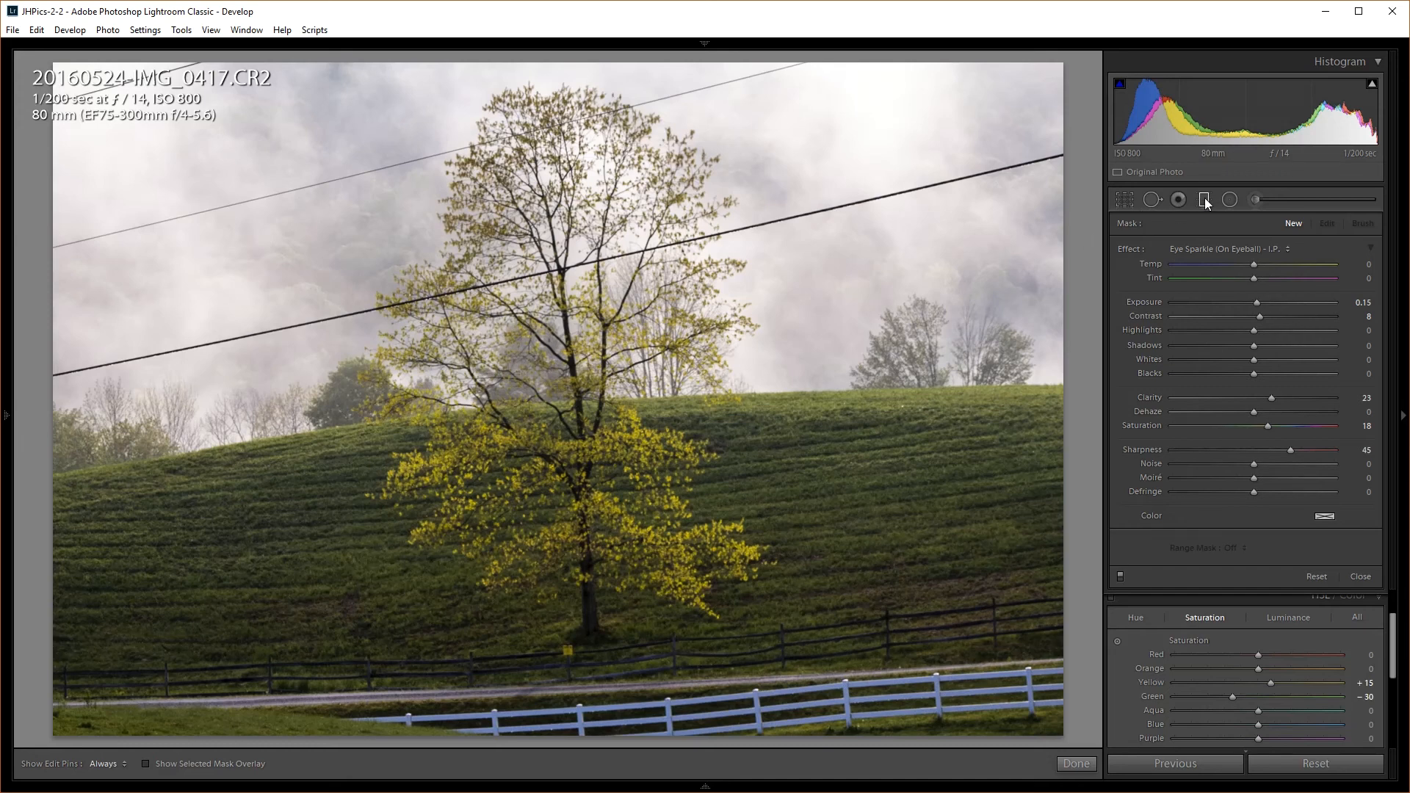
drag(492, 341, 500, 454)
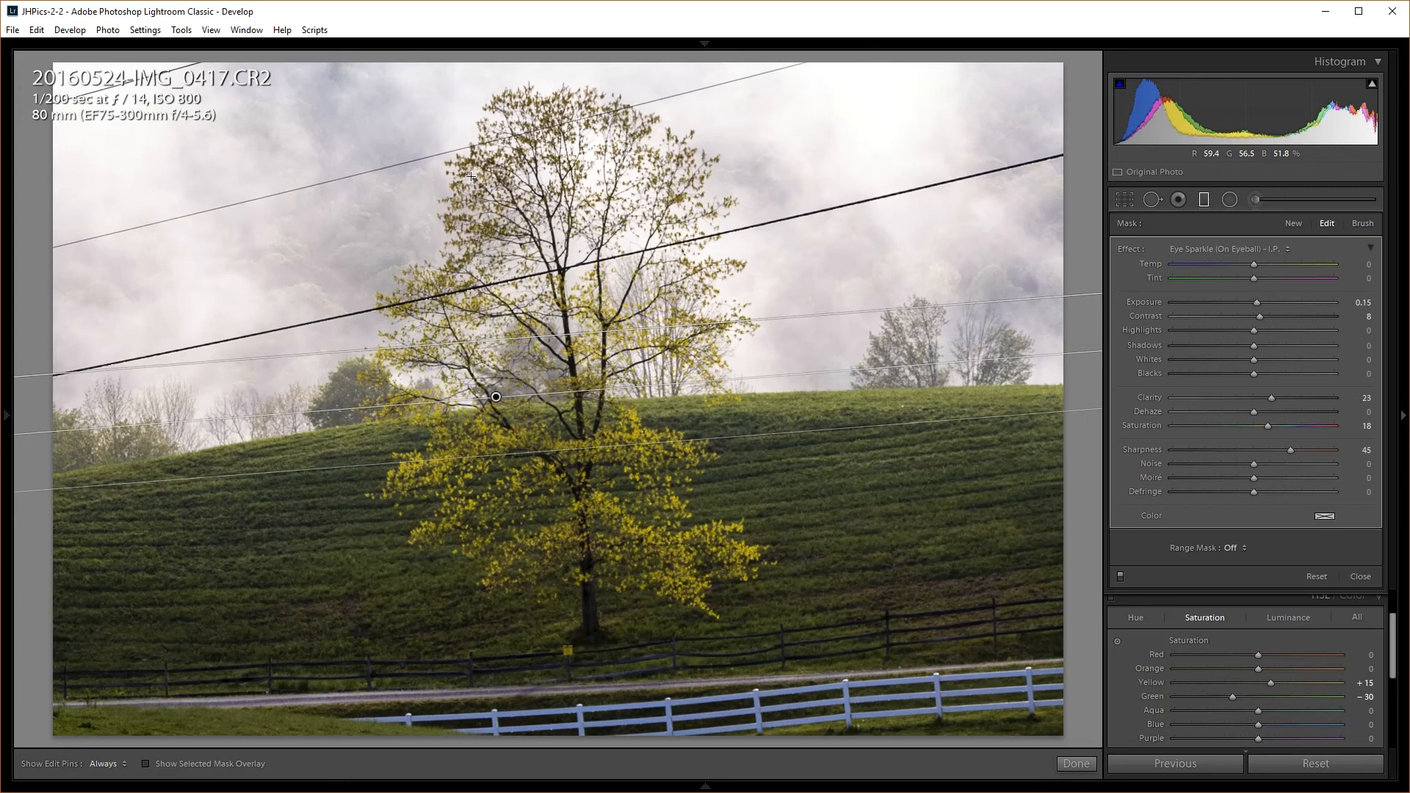
key(o)
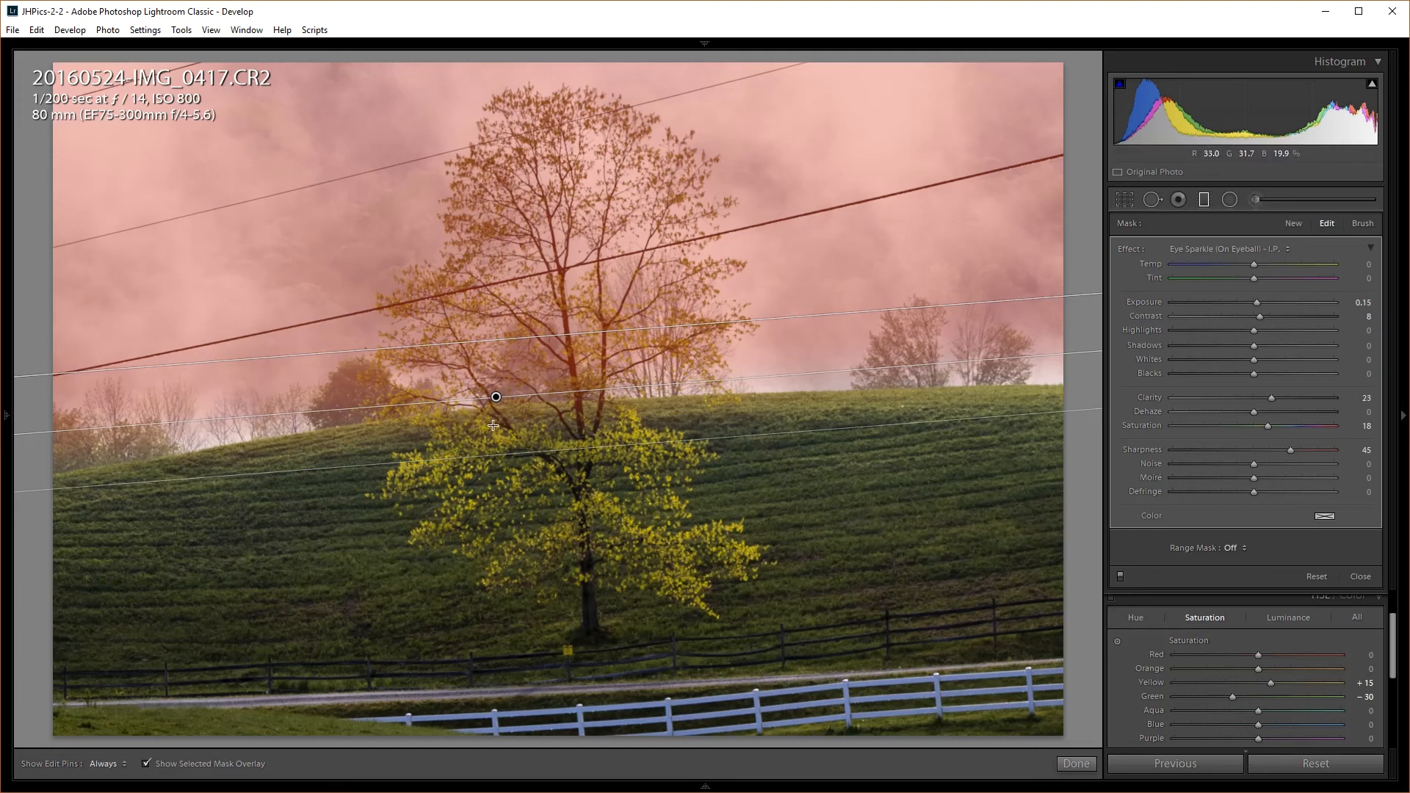
drag(495, 400, 498, 416)
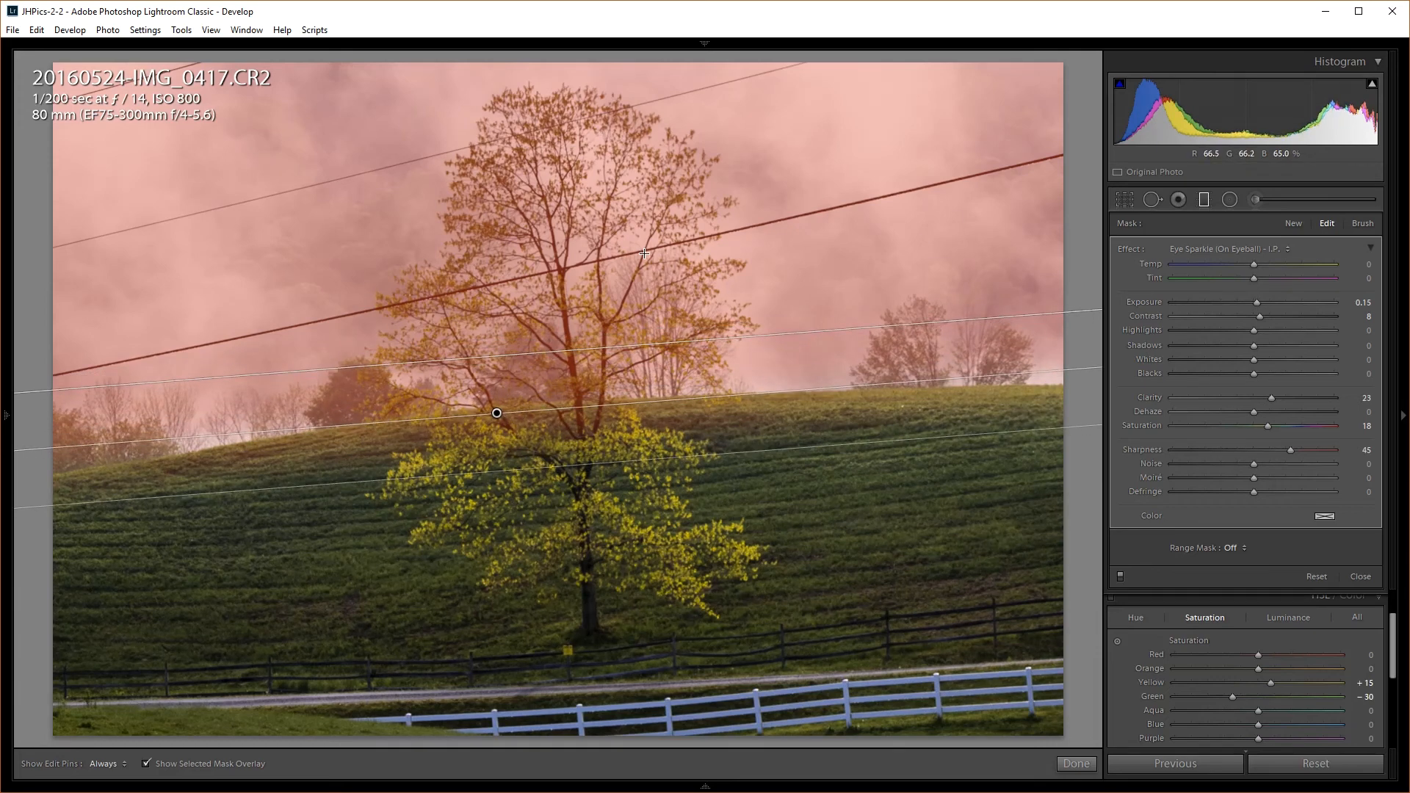
key(o)
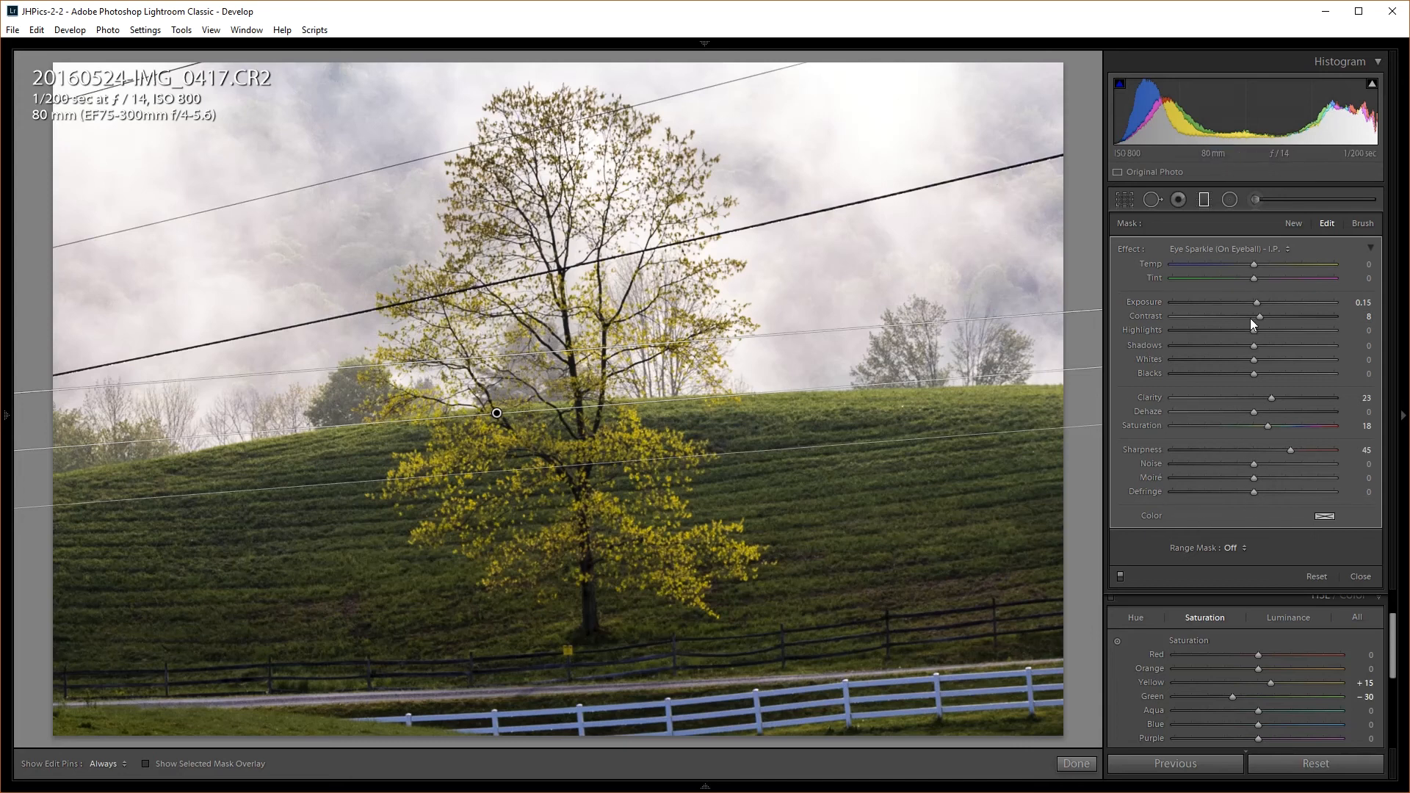
Reset the sky filter's sliders, then set Highlights −8, Shadows −24 and Blacks −19
double_click(1132, 249)
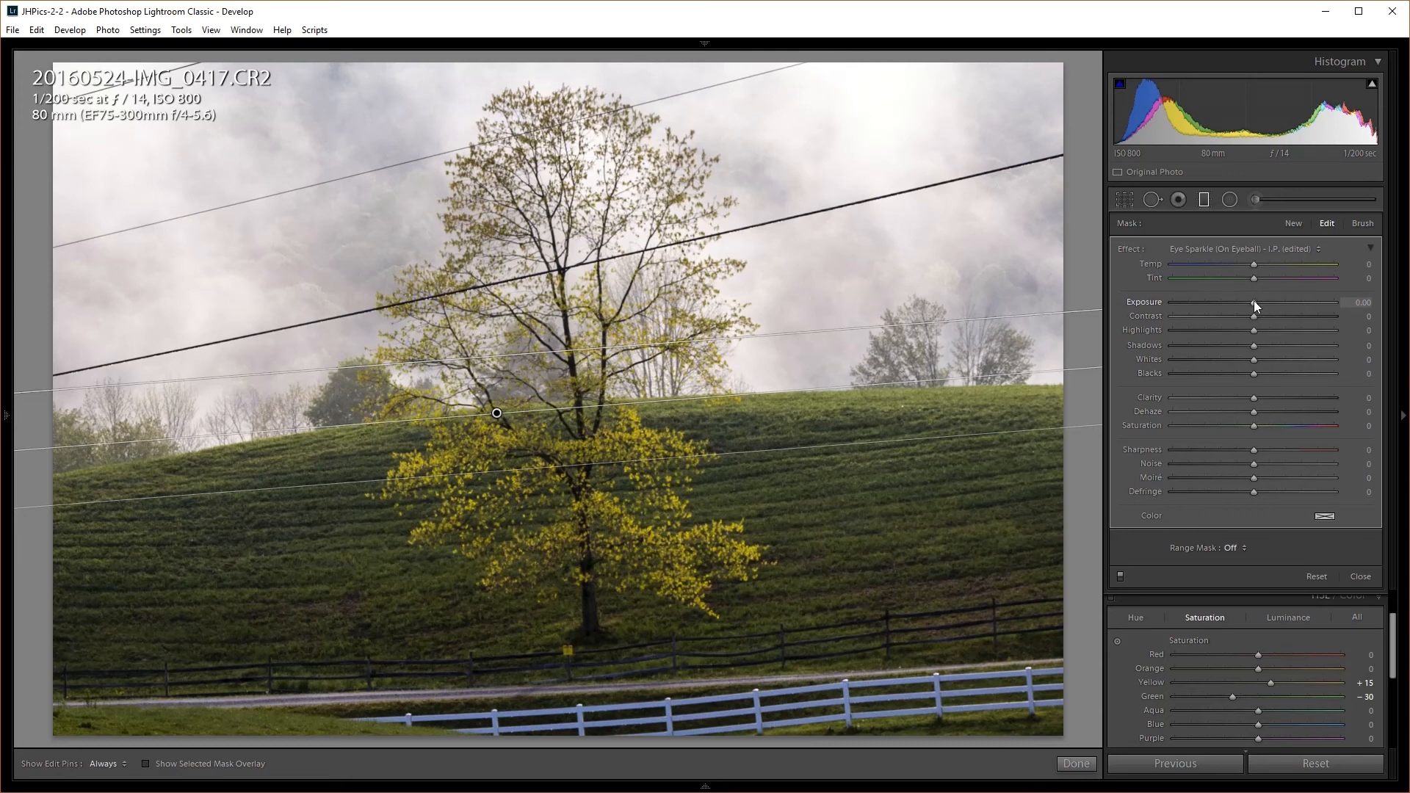
mouse_move(1253, 335)
mouse_down()
mouse_move(1198, 333)
mouse_move(1244, 332)
mouse_up()
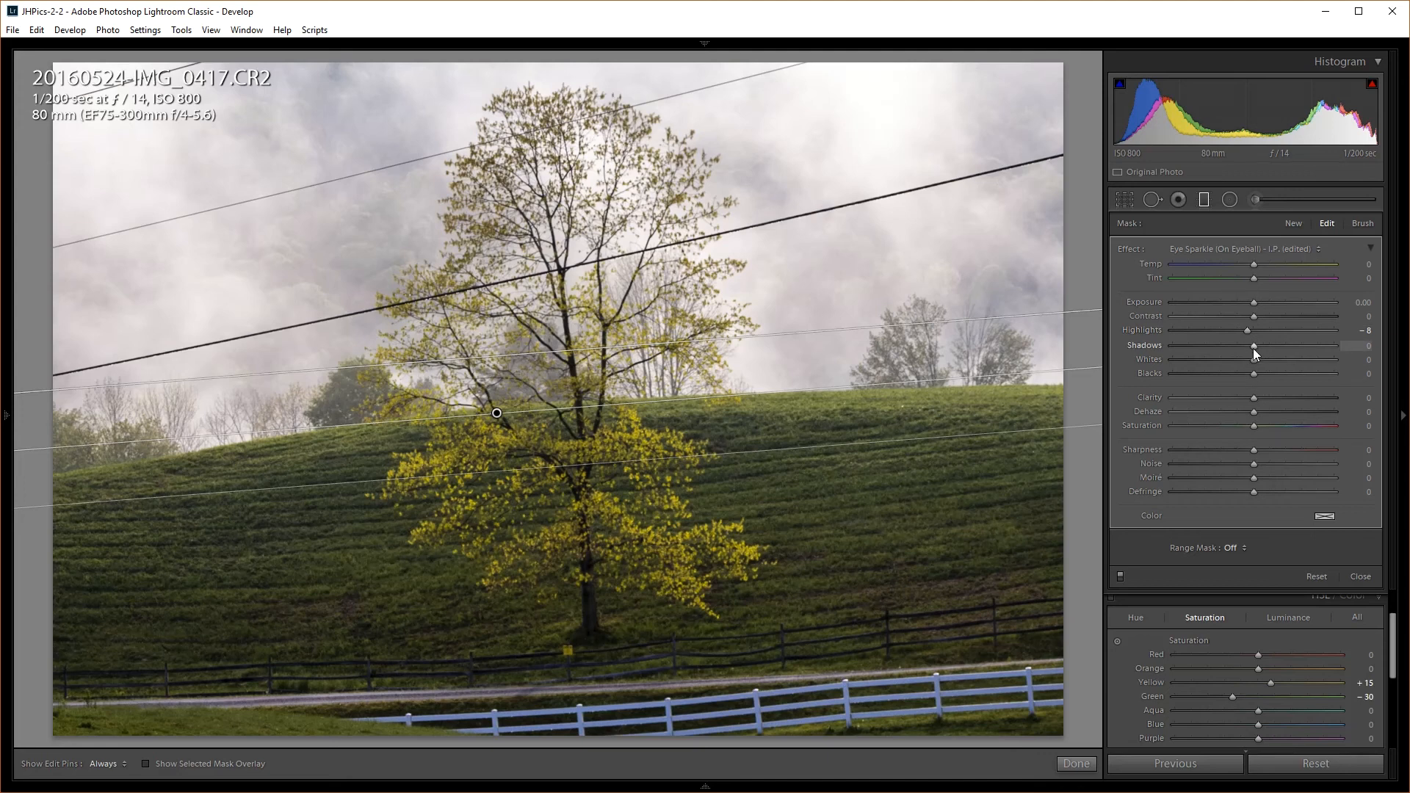
mouse_move(1253, 349)
mouse_down()
mouse_move(1224, 346)
mouse_move(1267, 346)
mouse_move(1230, 351)
mouse_up()
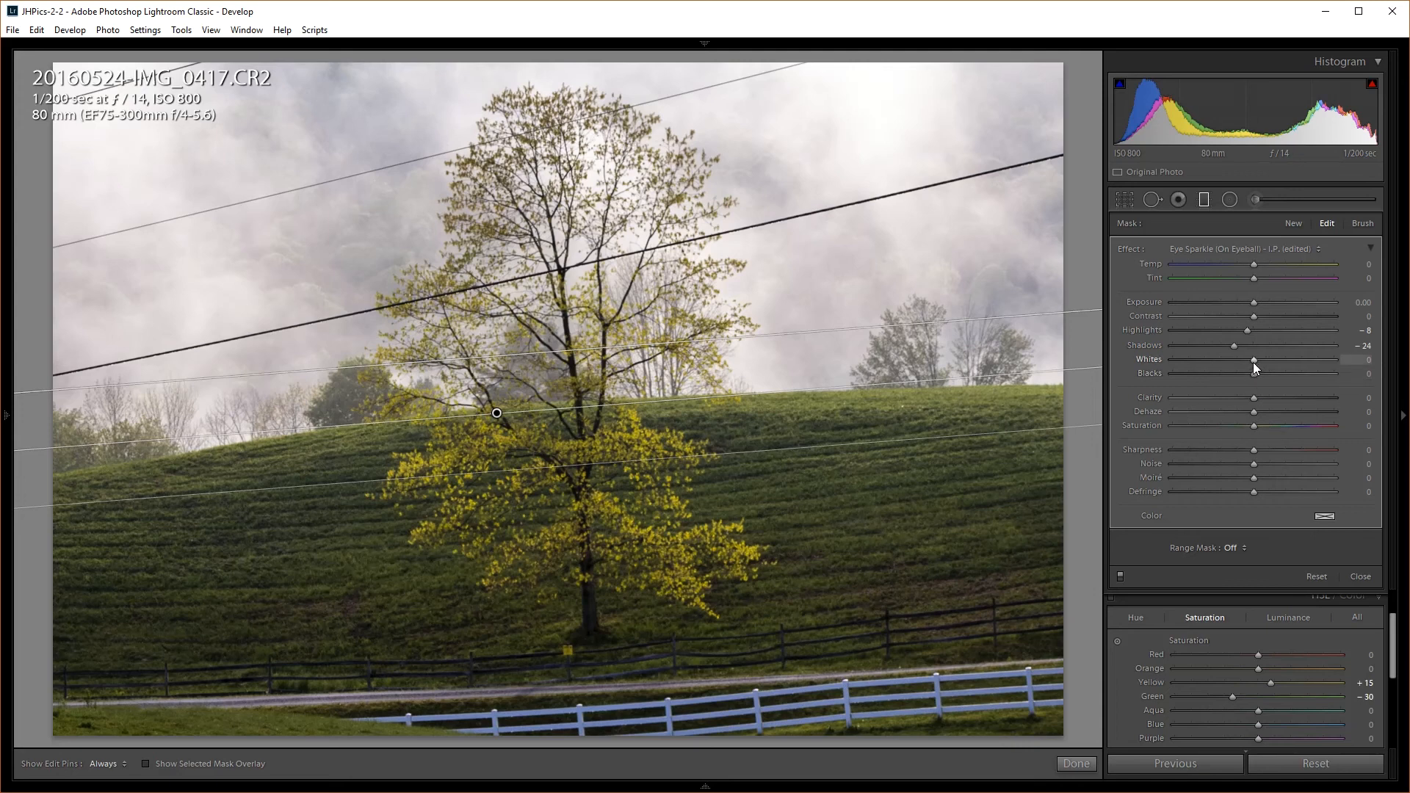
key(alt)
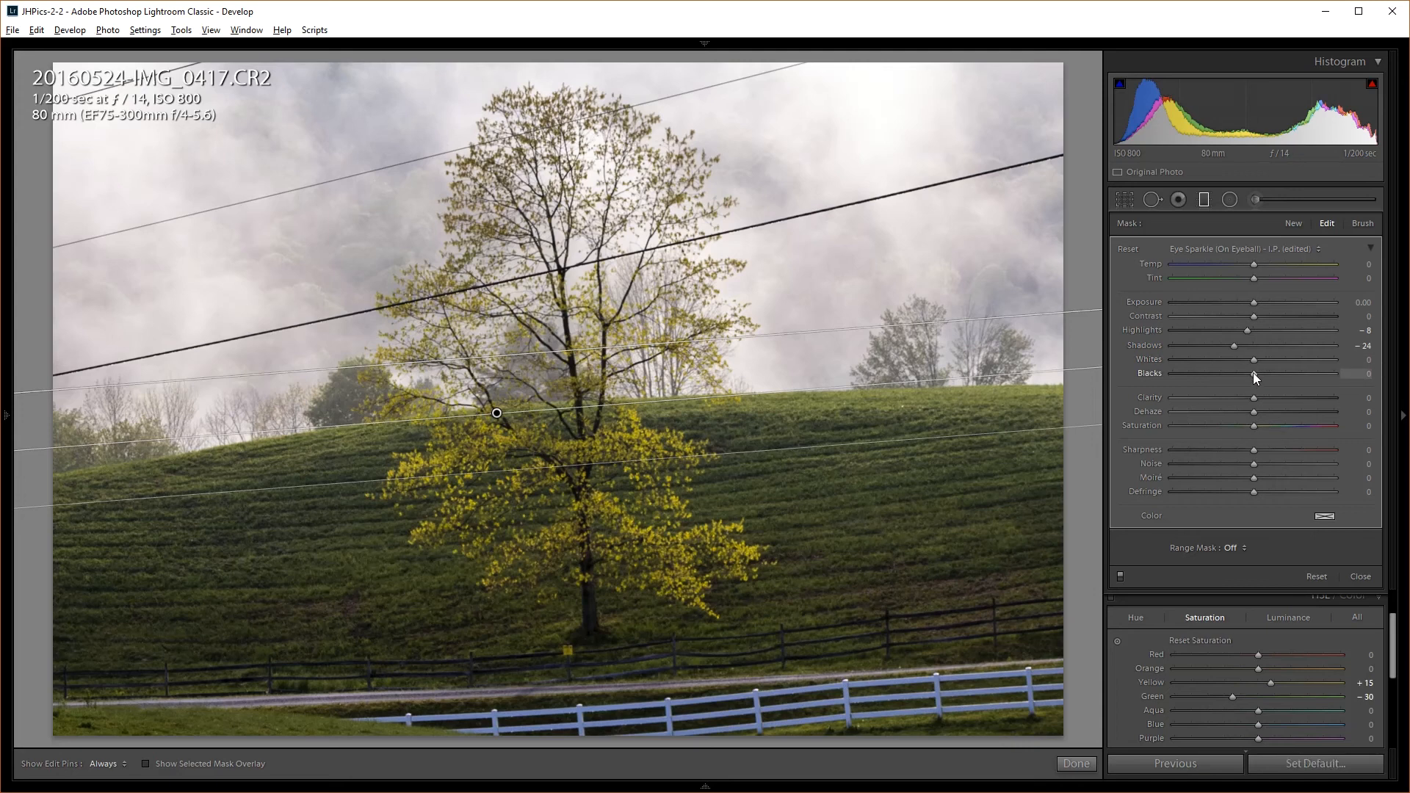
mouse_move(1254, 373)
mouse_down()
mouse_move(1310, 374)
mouse_move(1199, 376)
mouse_move(1251, 372)
mouse_move(1237, 370)
mouse_up()
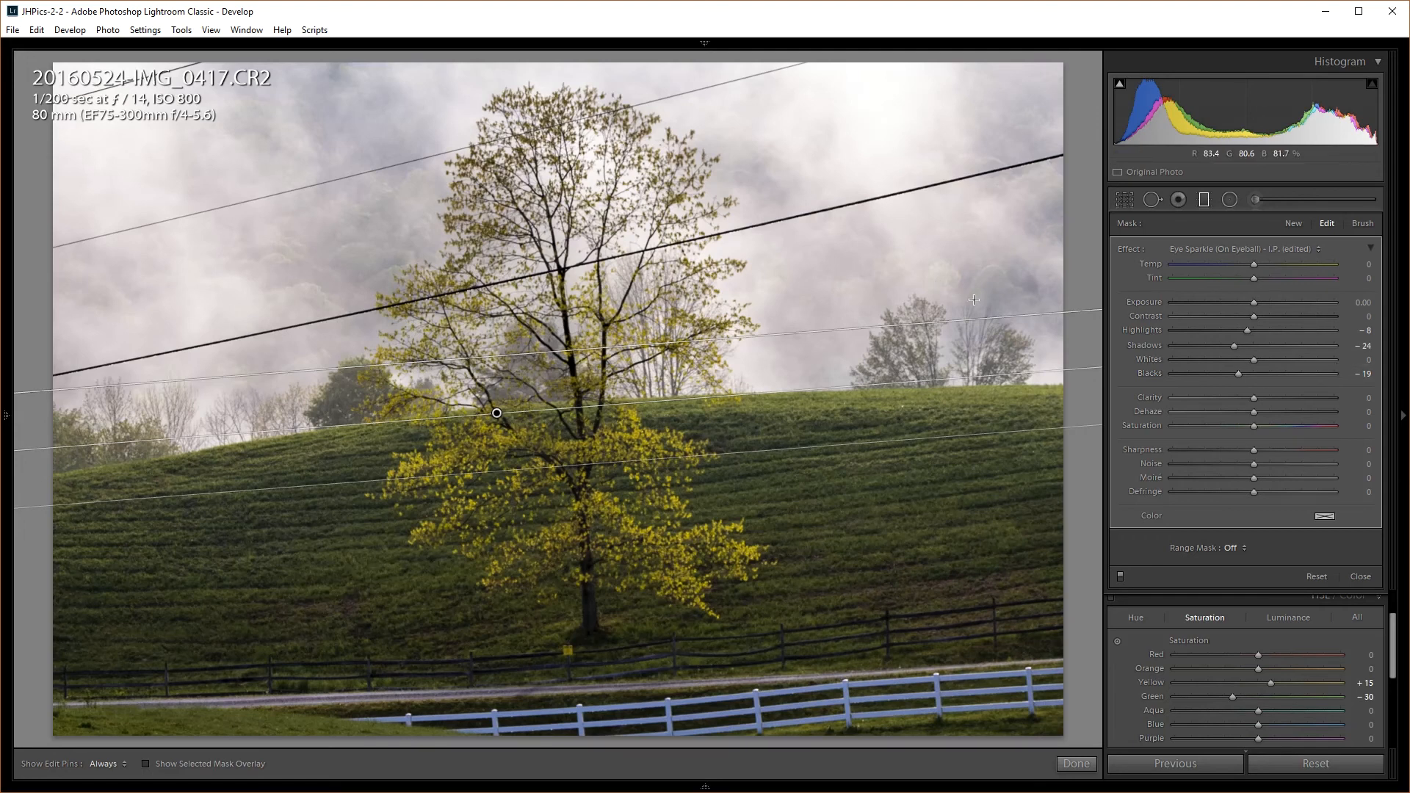
Trial Whites and Clarity on the sky filter, return both to 0, and set Dehaze to +6
mouse_move(1255, 359)
mouse_down()
mouse_move(1270, 358)
mouse_move(1254, 357)
mouse_up()
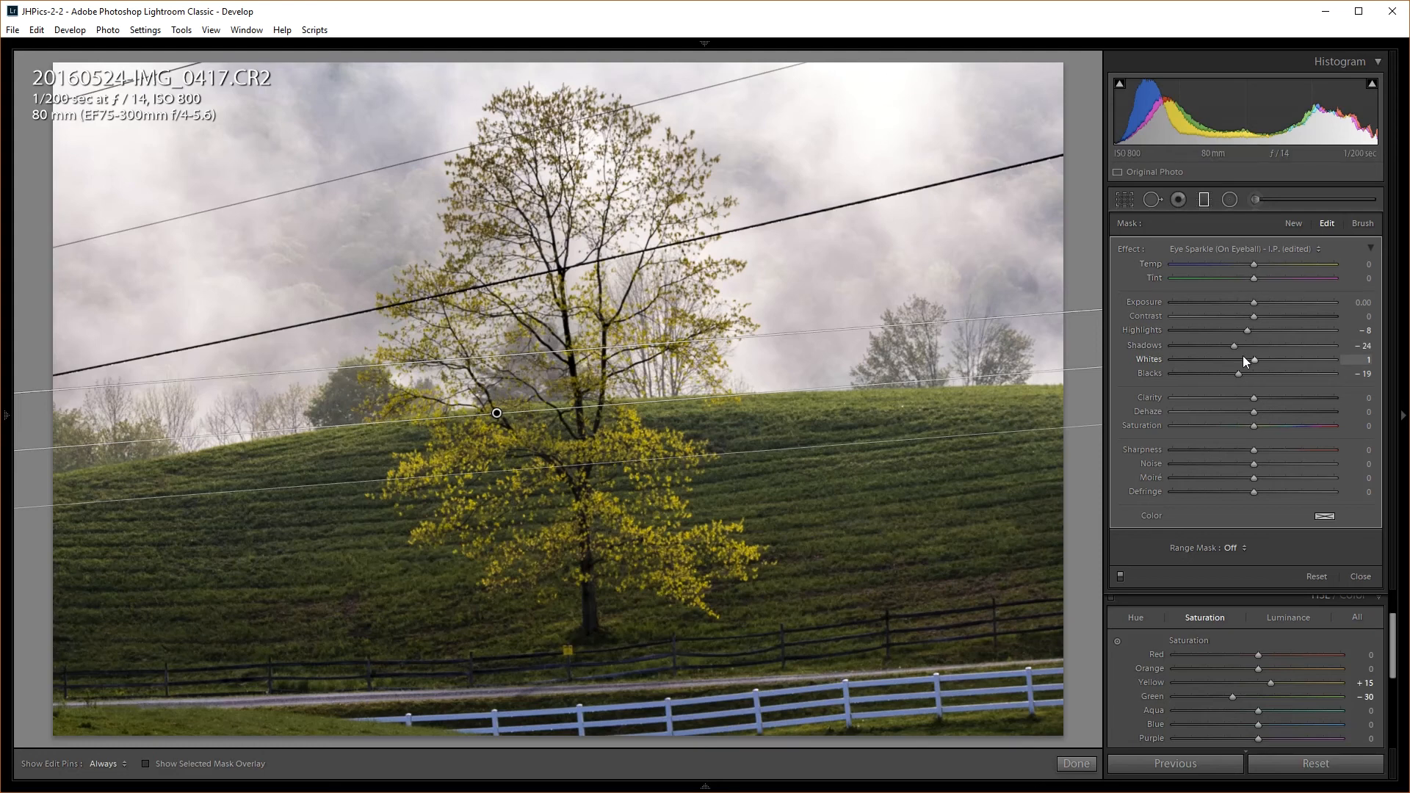
double_click(1258, 359)
drag(1254, 397, 1284, 397)
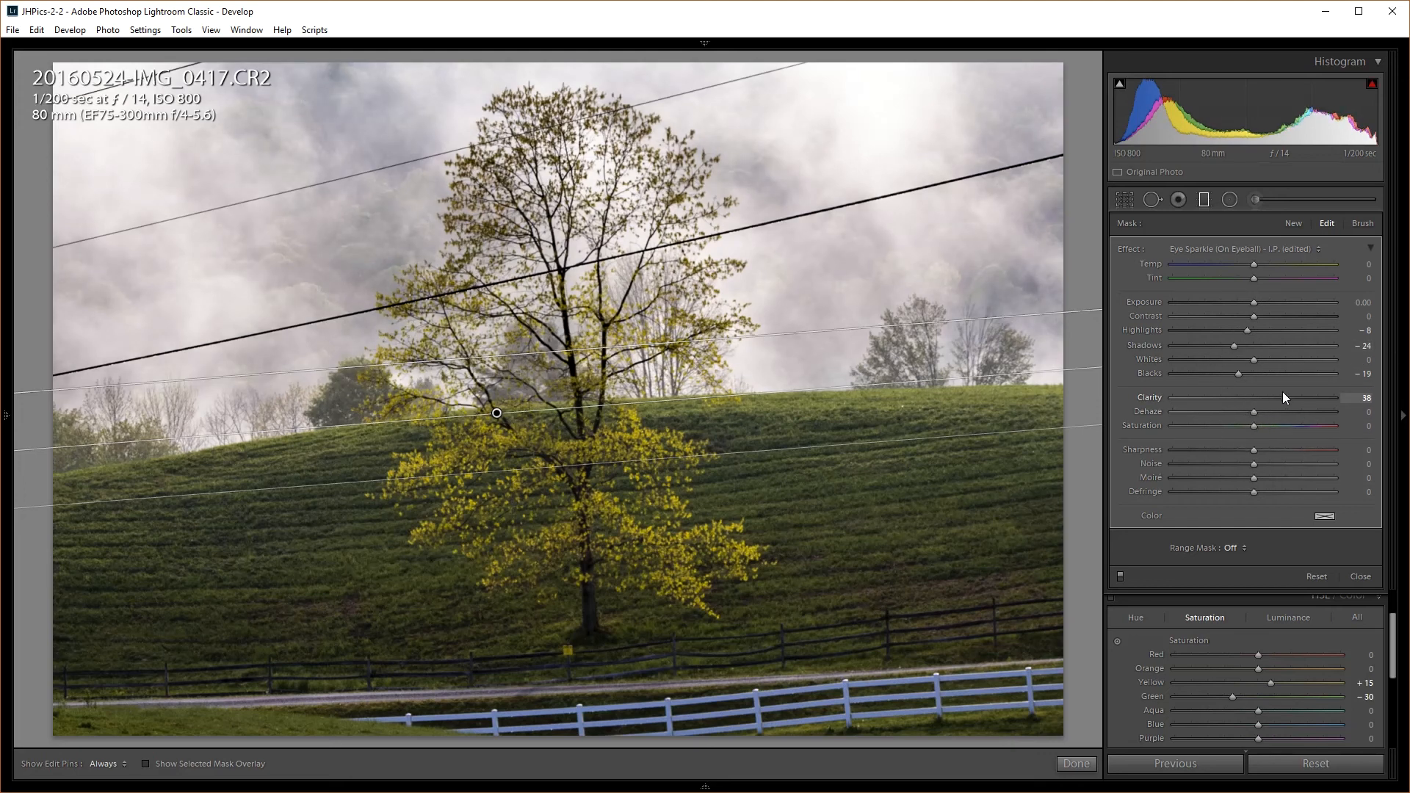
double_click(1267, 397)
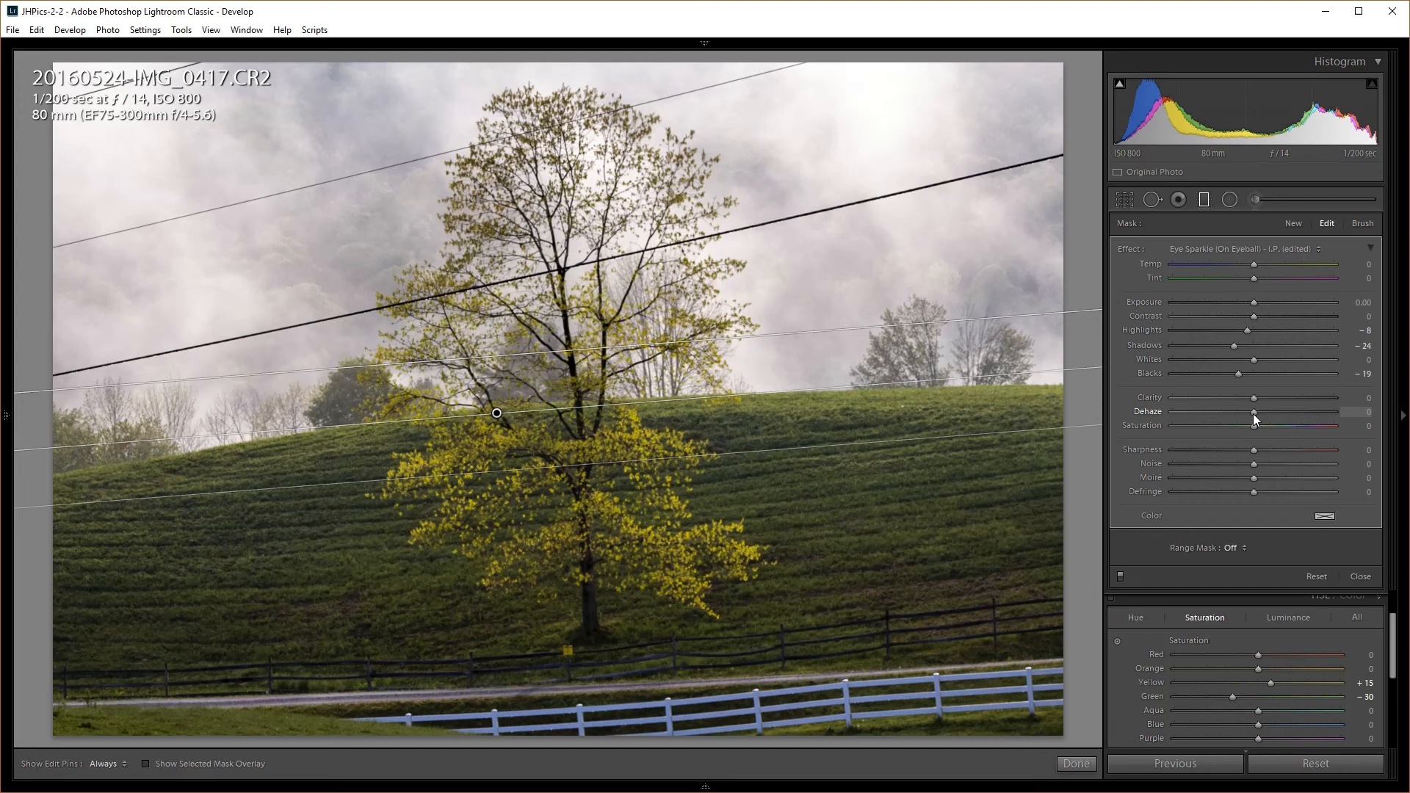
drag(1253, 413, 1268, 406)
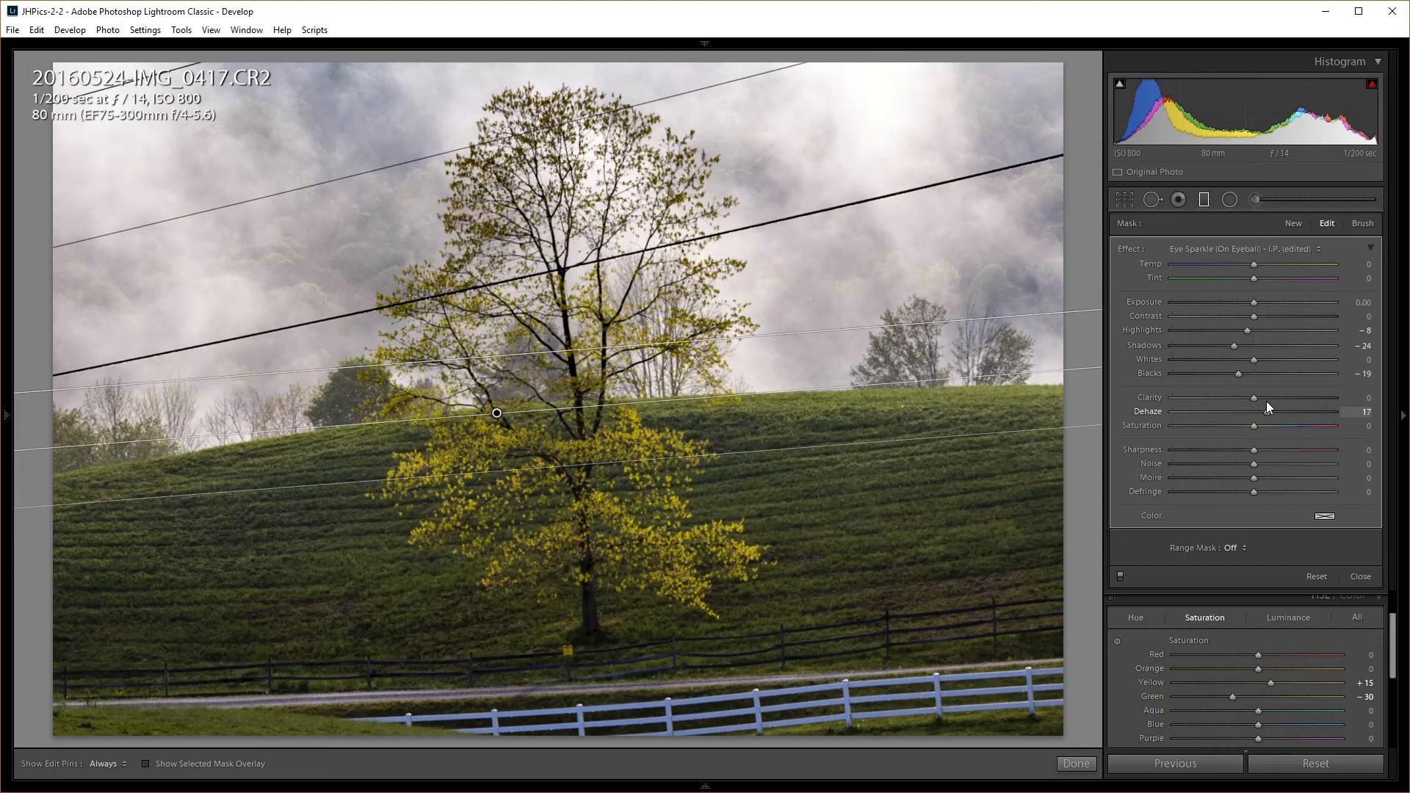
mouse_move(1267, 401)
mouse_down()
mouse_move(1231, 398)
mouse_move(1258, 406)
mouse_up()
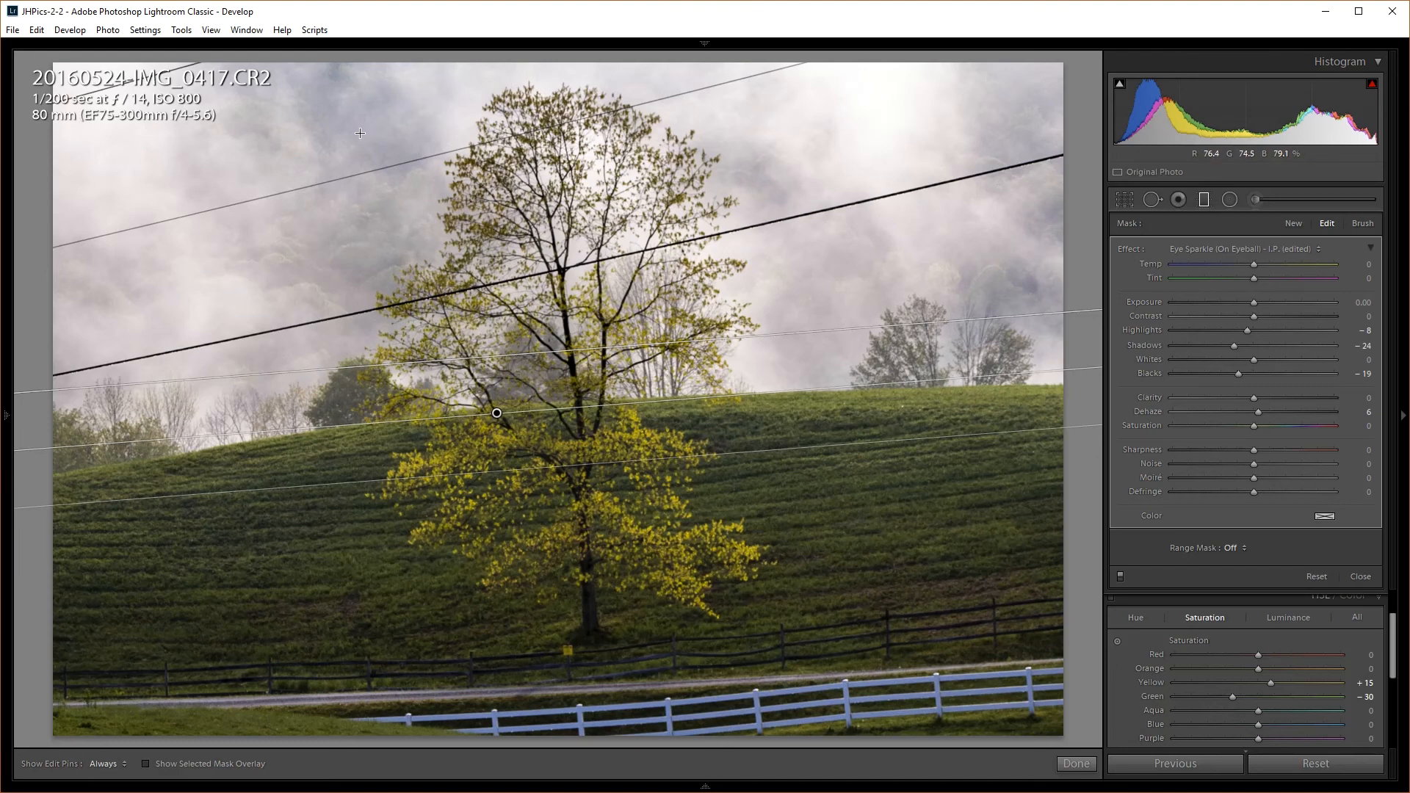
Add a Luminance range mask of 70/100 to the sky filter and close filter editing
key(o)
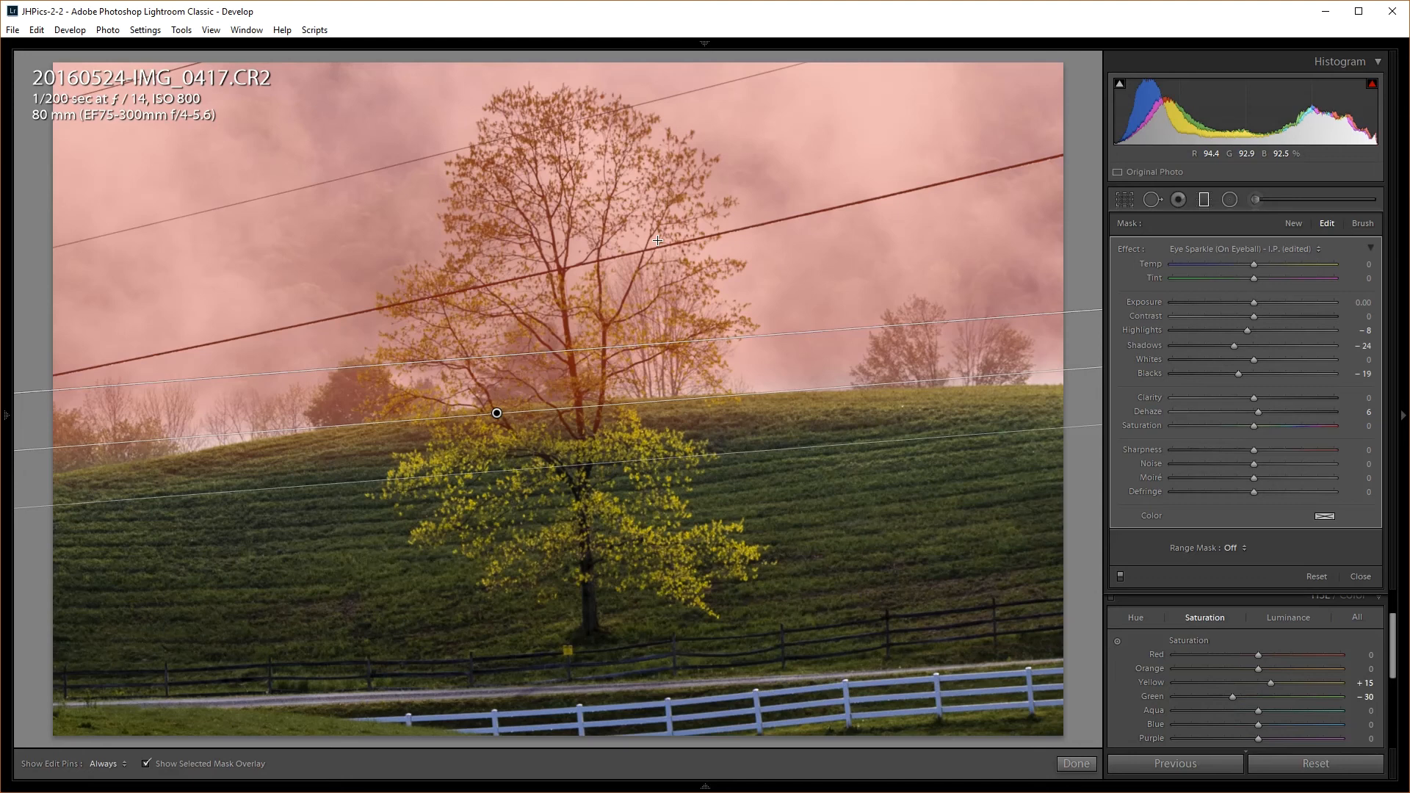
click(1235, 547)
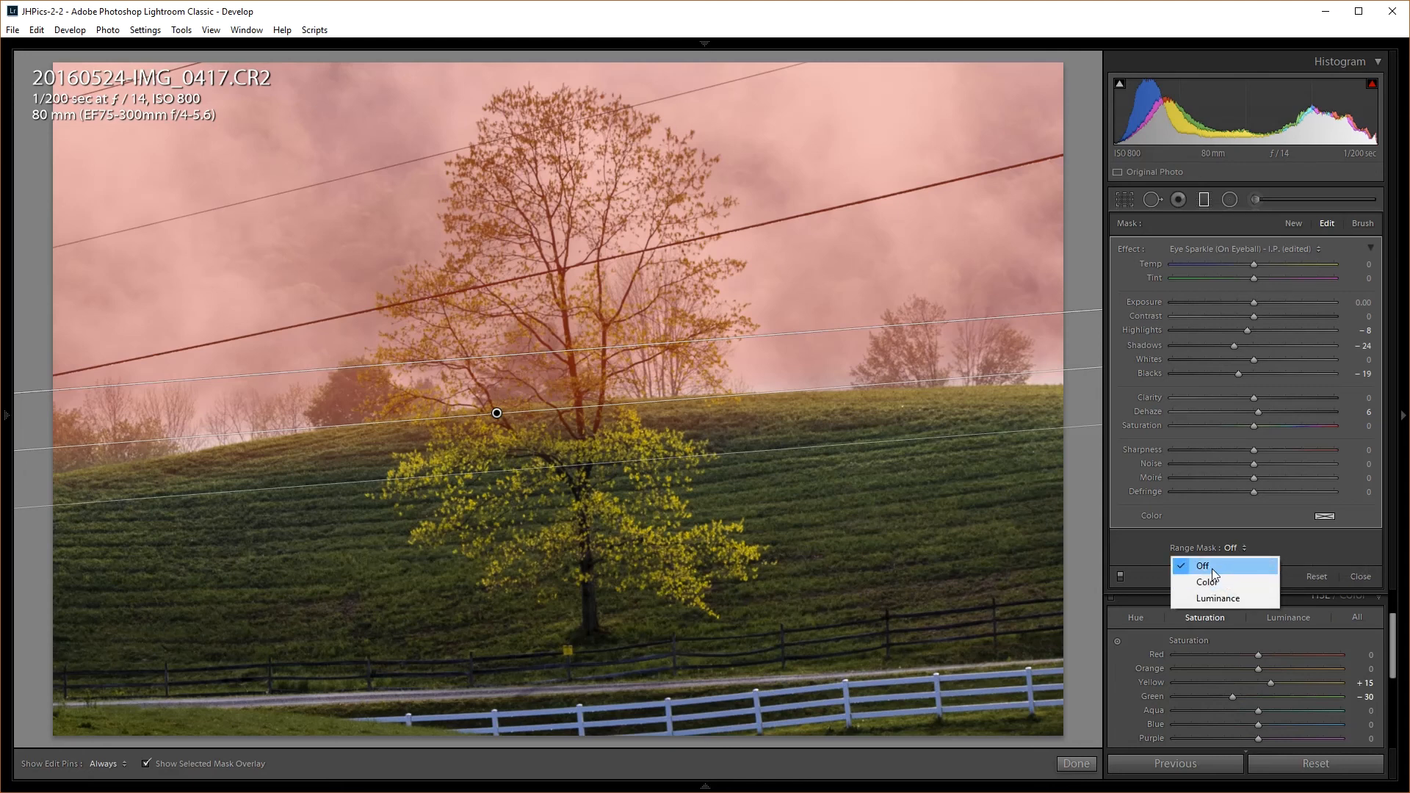
click(1245, 600)
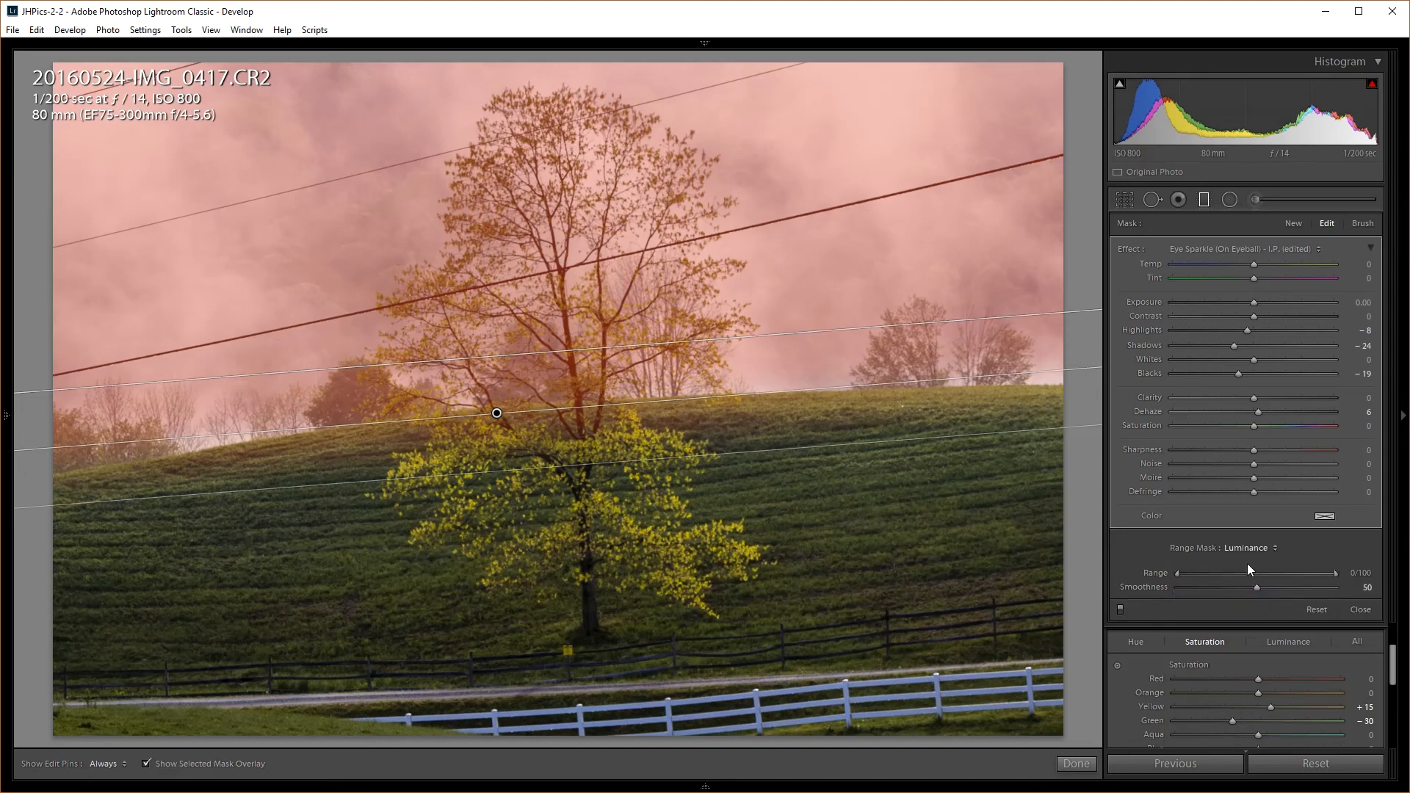
drag(1178, 574, 1275, 567)
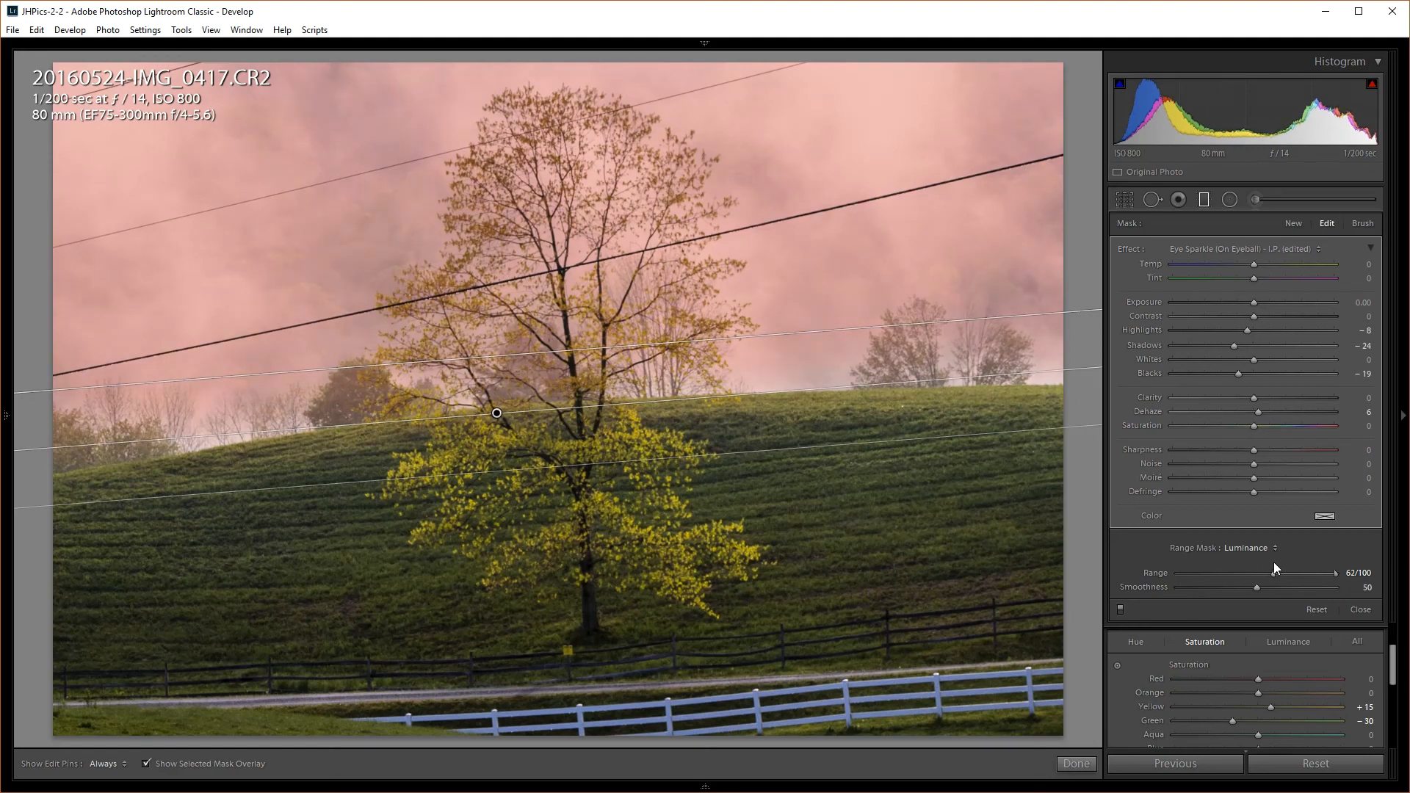
drag(1274, 562, 1307, 560)
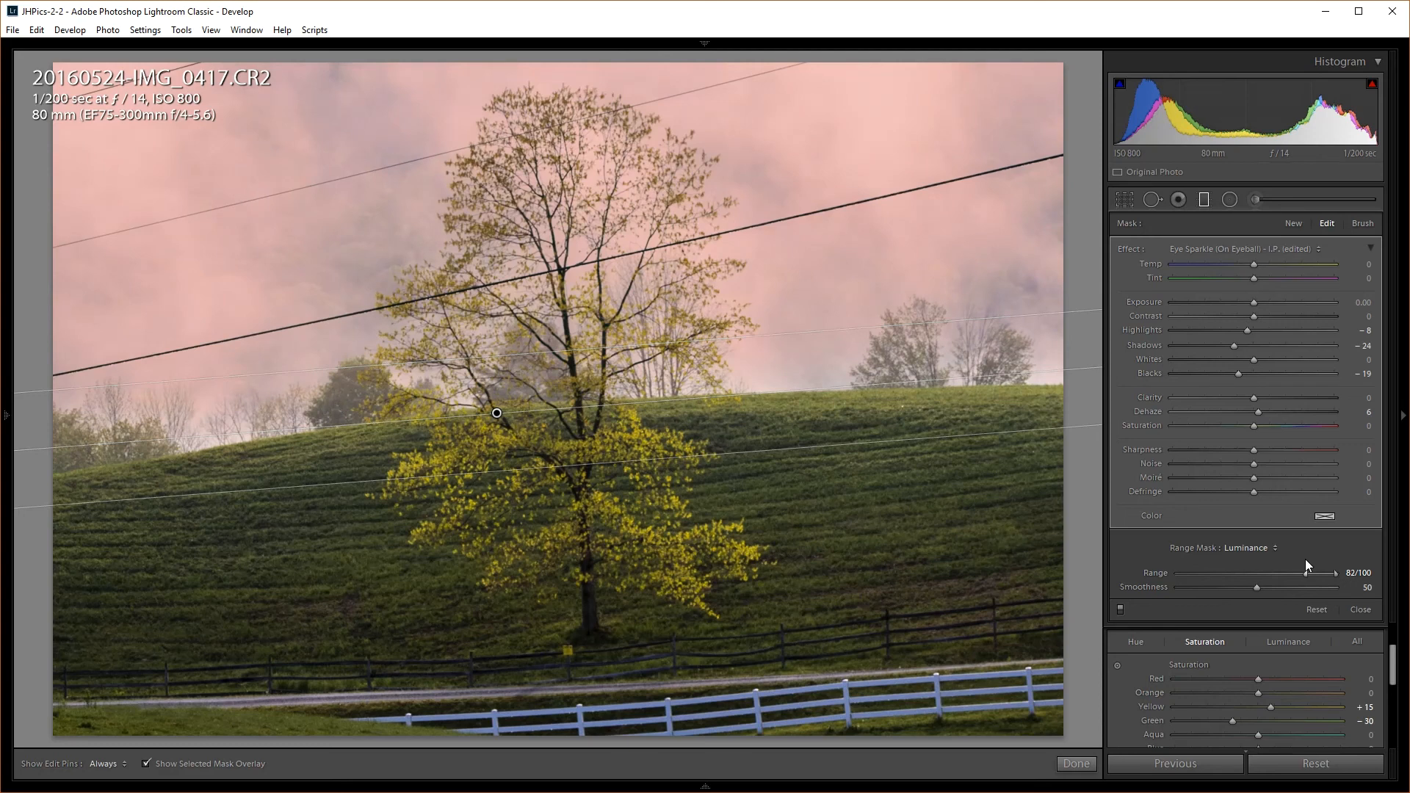
drag(1304, 559, 1287, 564)
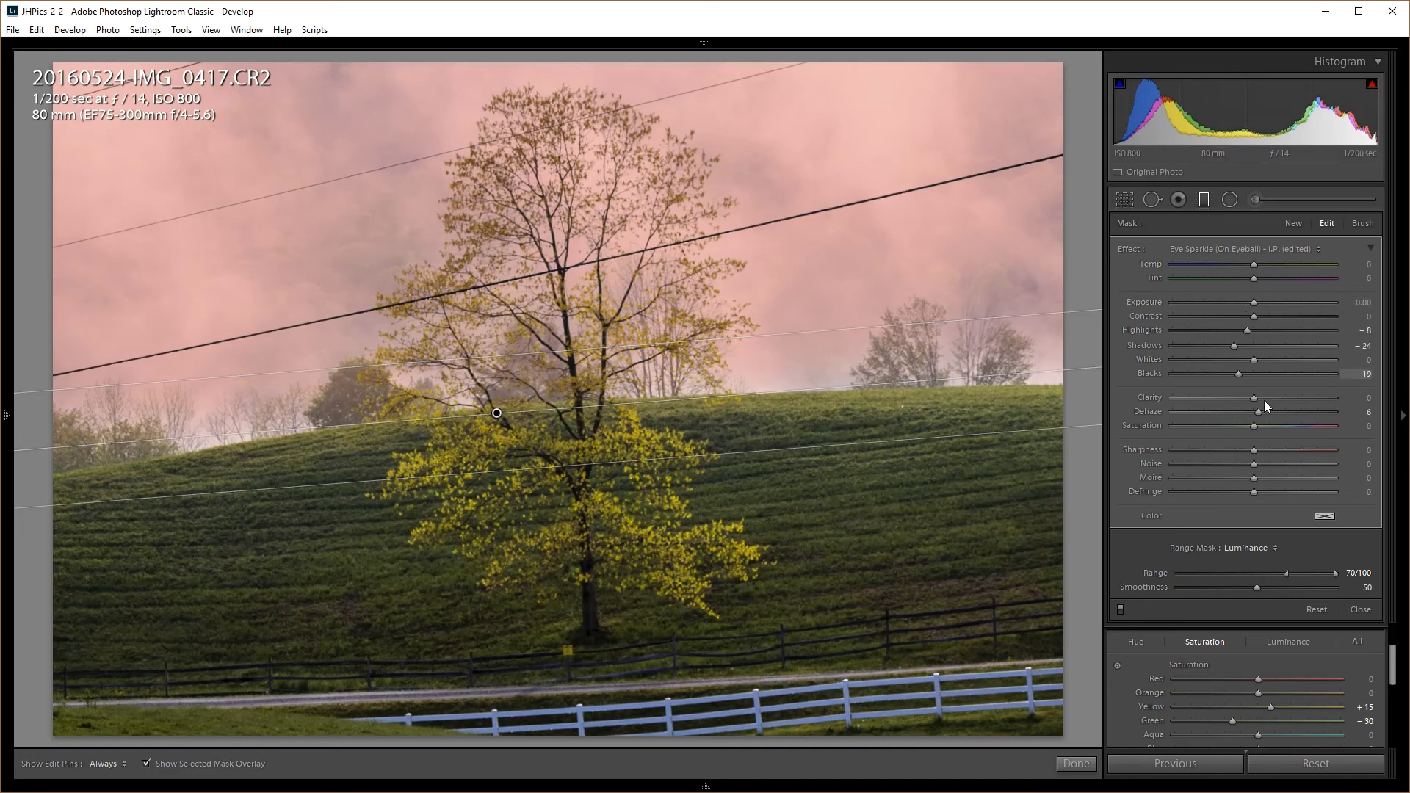
click(1208, 200)
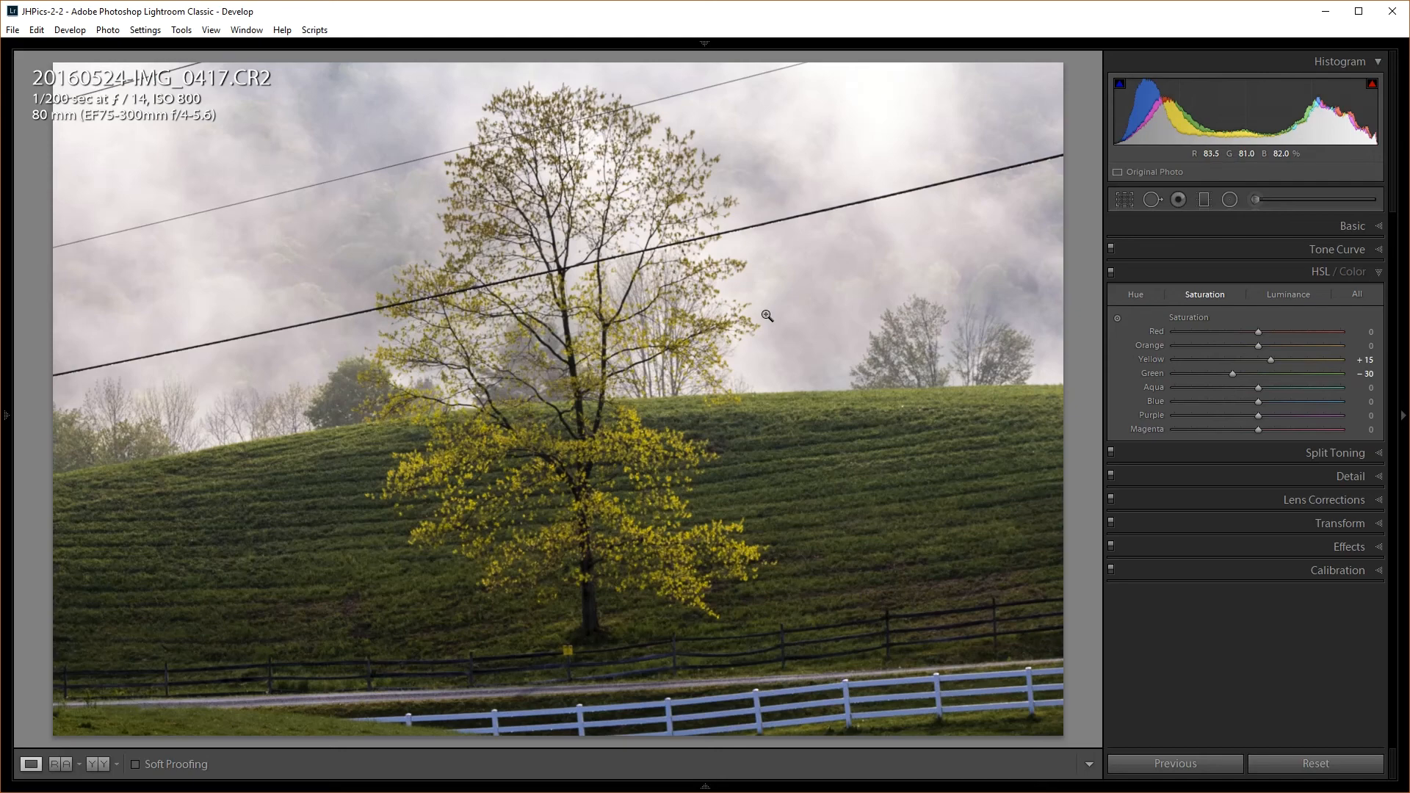
Compare Before/After, expand and collapse Split Toning, and start a new Adjustment Brush mask
key(backslash)
key(backslash)
key(backslash)
key(backslash)
key(backslash)
key(backslash)
key(backslash)
key(backslash)
key(backslash)
key(backslash)
click(1320, 454)
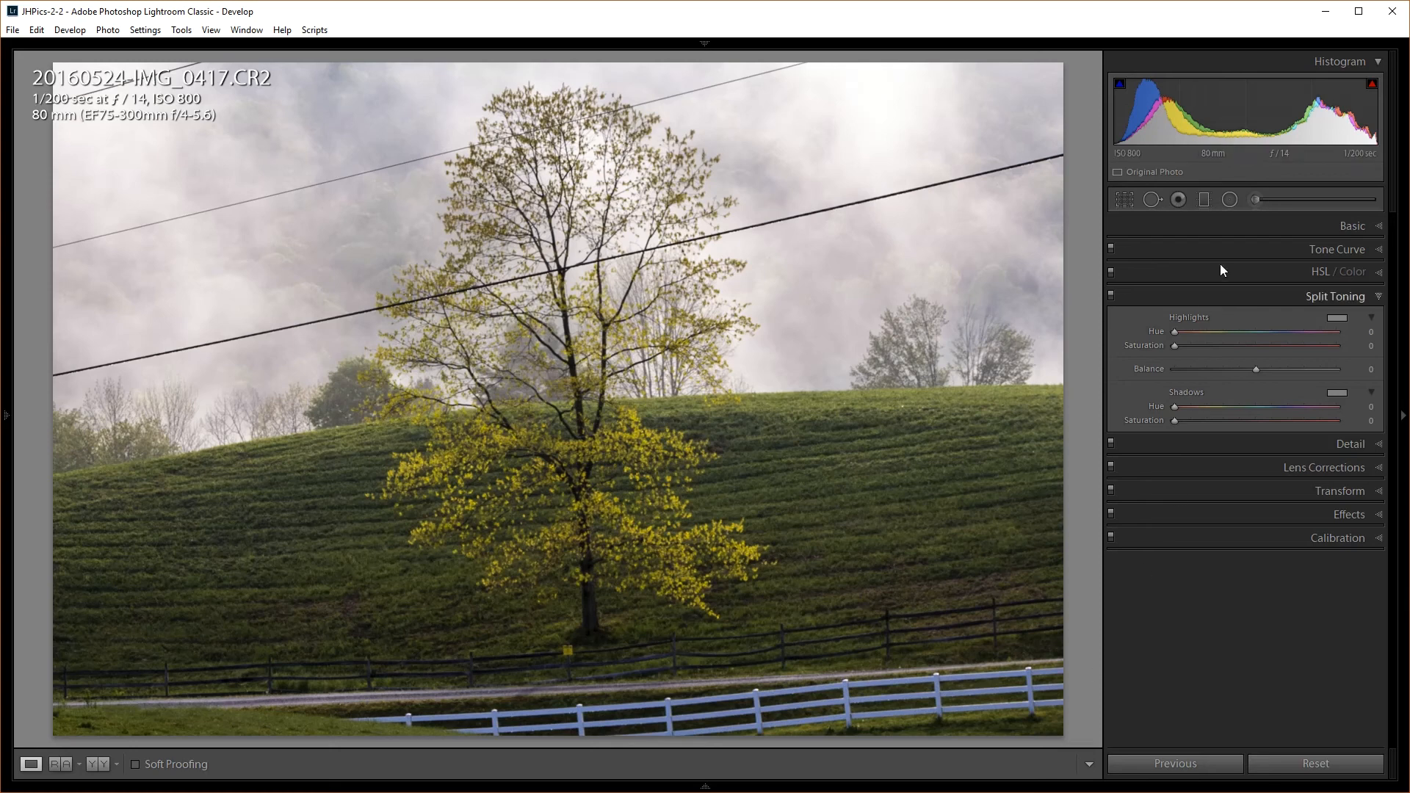
click(1338, 298)
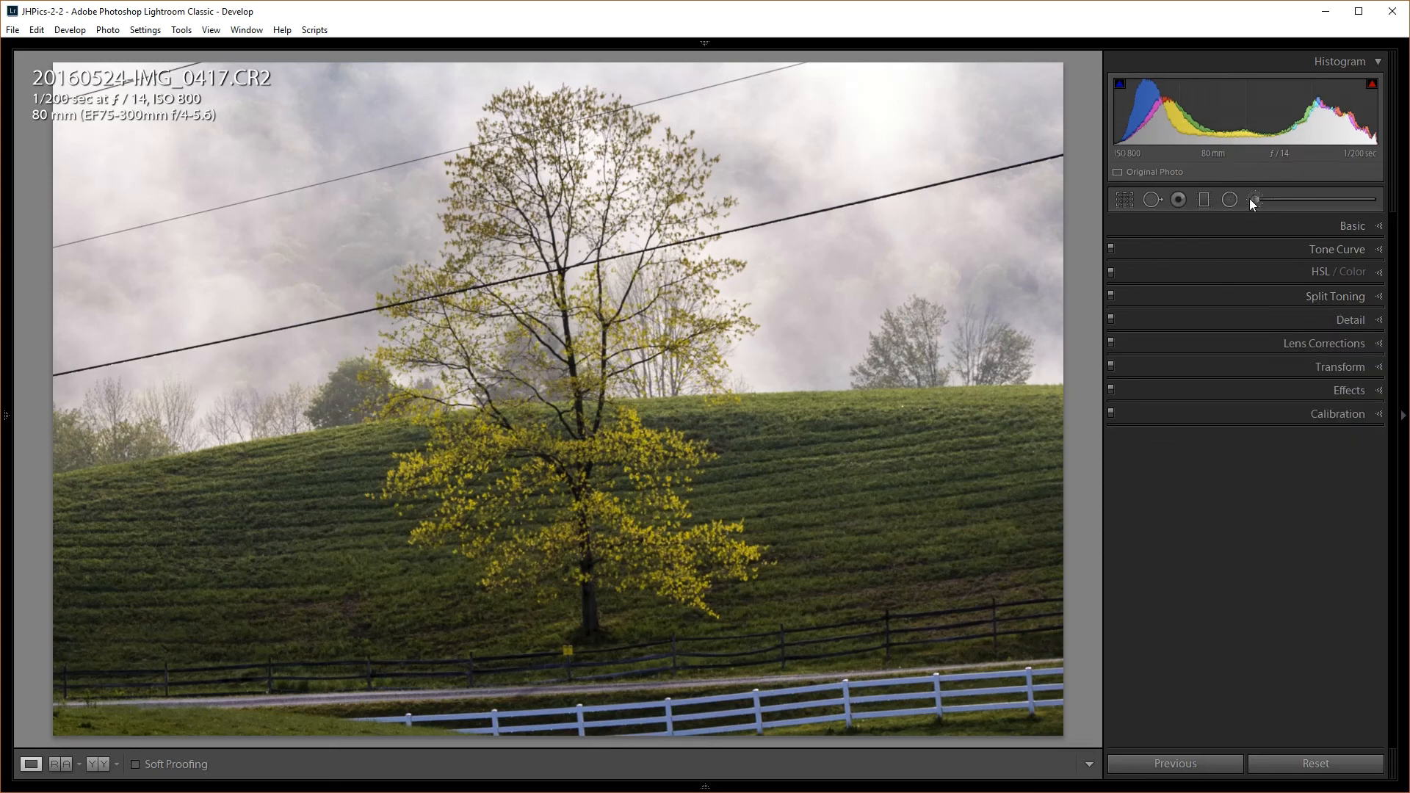
click(1253, 199)
Reset the brush sliders, paint a size-6 mask over the white fence, and set Temp to +36
double_click(1132, 248)
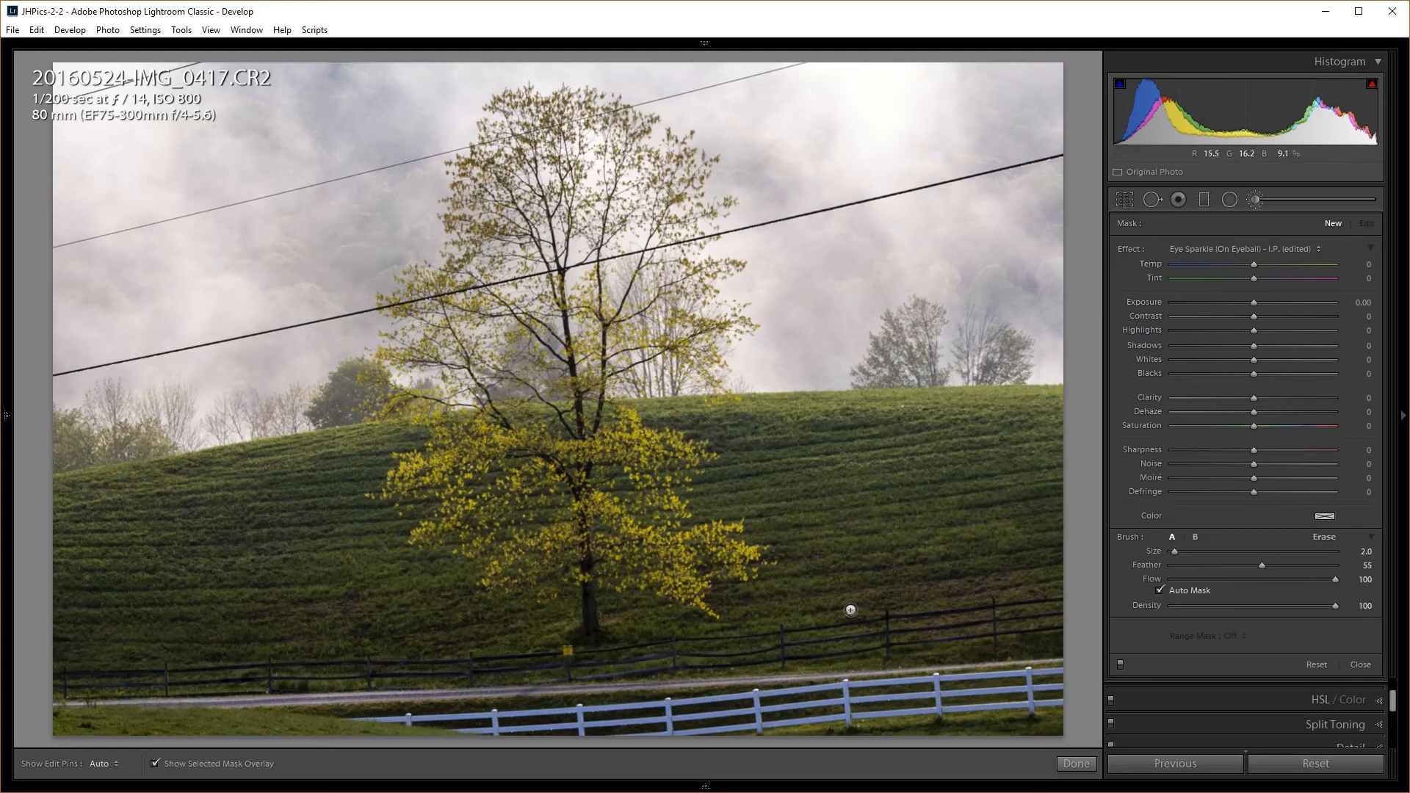
scroll(833, 698, up, 4)
mouse_move(998, 681)
mouse_down()
mouse_move(391, 719)
mouse_move(760, 717)
mouse_move(736, 721)
mouse_move(657, 713)
mouse_move(773, 703)
mouse_move(765, 689)
mouse_move(827, 693)
mouse_move(736, 718)
mouse_move(818, 714)
mouse_move(725, 720)
mouse_move(937, 680)
mouse_move(859, 685)
mouse_move(888, 706)
mouse_move(1011, 693)
mouse_move(1051, 685)
mouse_move(973, 684)
mouse_move(1063, 669)
mouse_move(1061, 701)
mouse_move(650, 722)
mouse_move(783, 705)
mouse_move(743, 701)
mouse_move(758, 693)
mouse_move(358, 718)
mouse_move(602, 717)
mouse_move(1043, 678)
mouse_move(943, 675)
mouse_move(754, 703)
mouse_move(916, 693)
mouse_up()
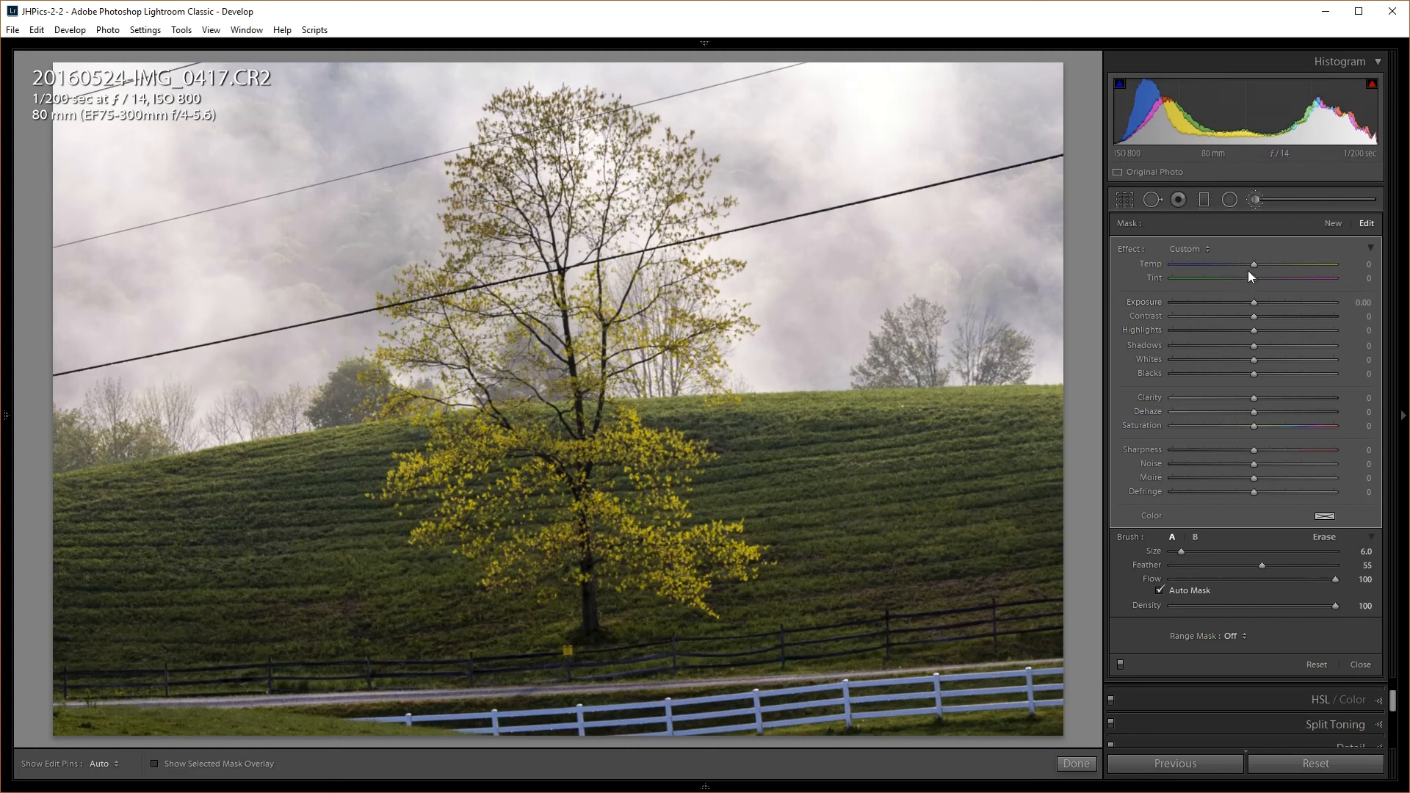
drag(1256, 268, 1279, 266)
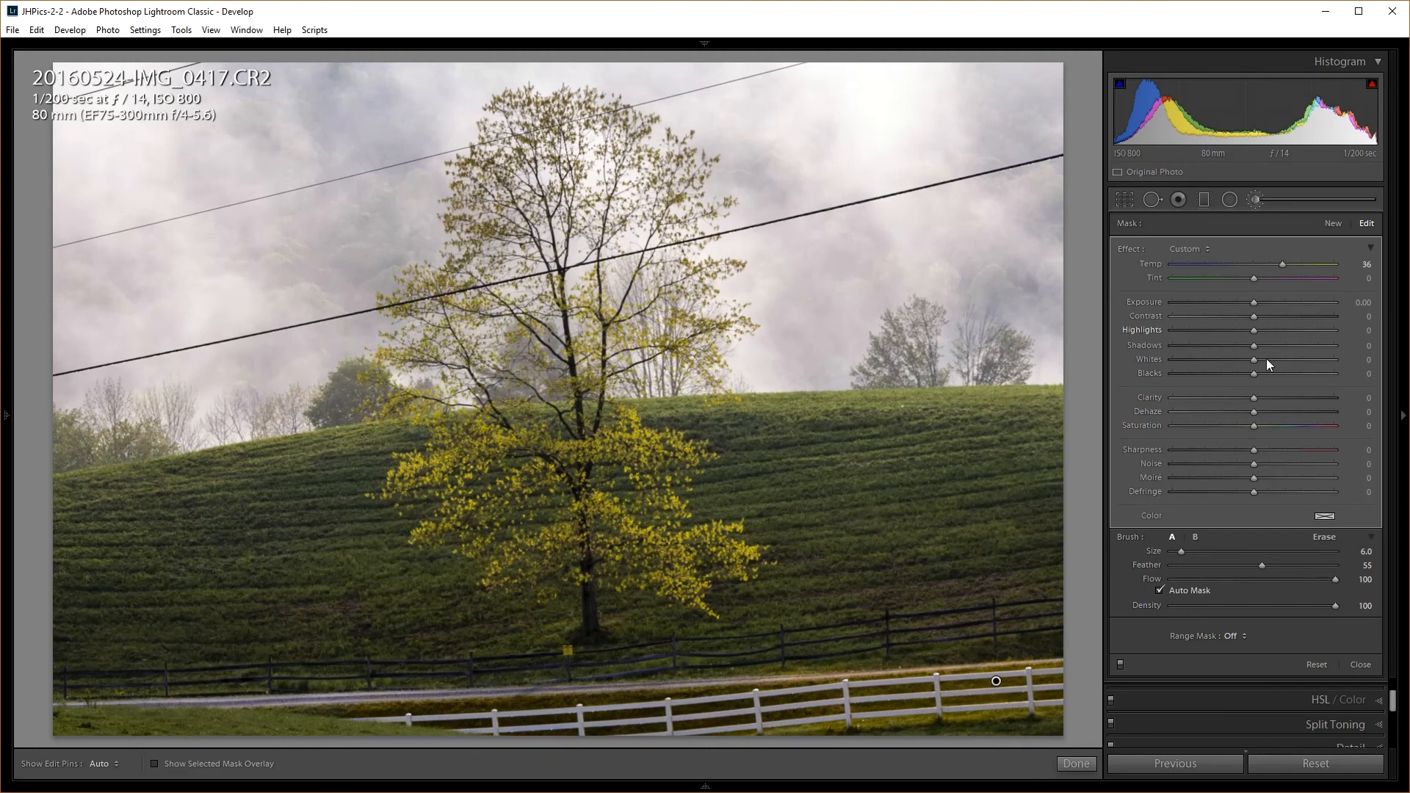
click(1238, 636)
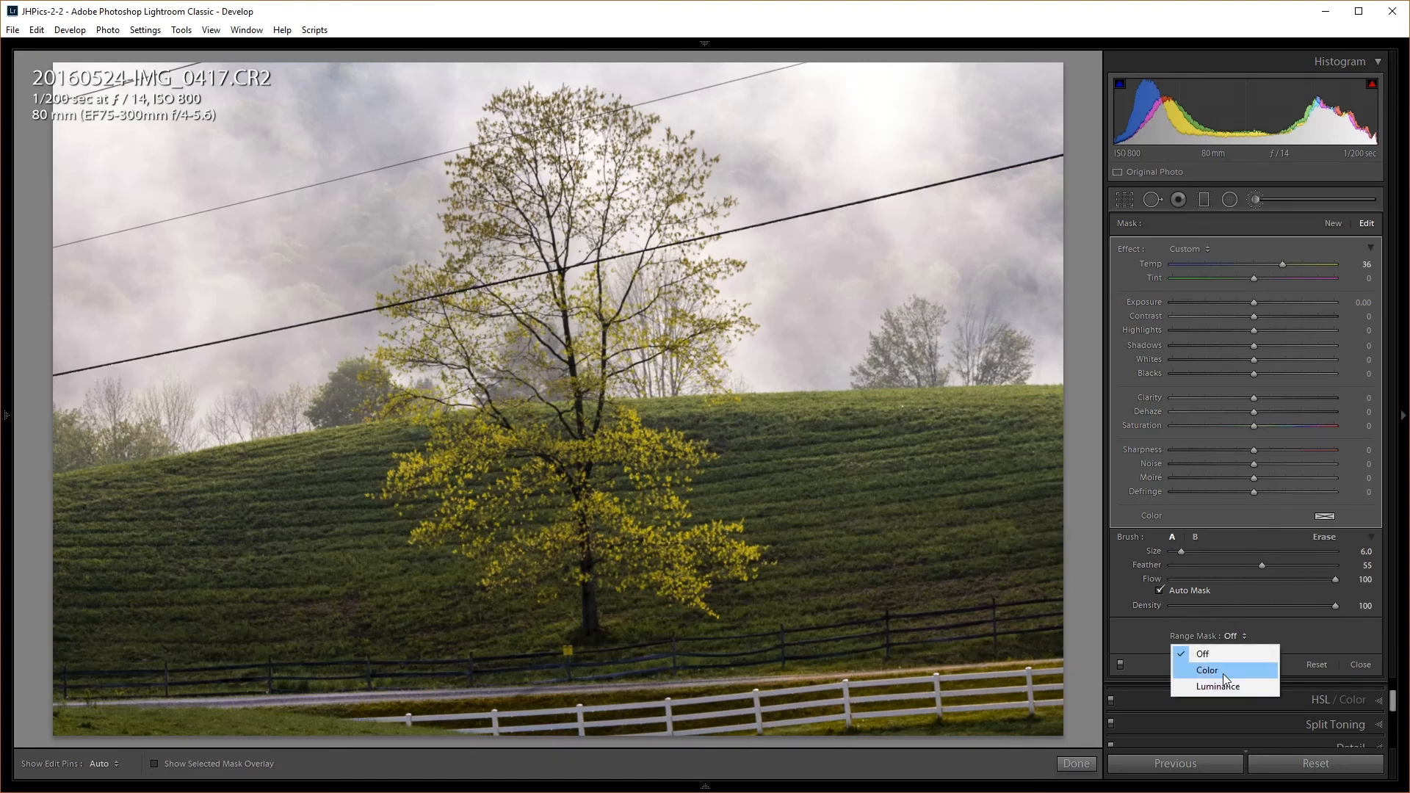
Apply a Color range mask to the fence brush, sampling the white fence's colour
click(1223, 671)
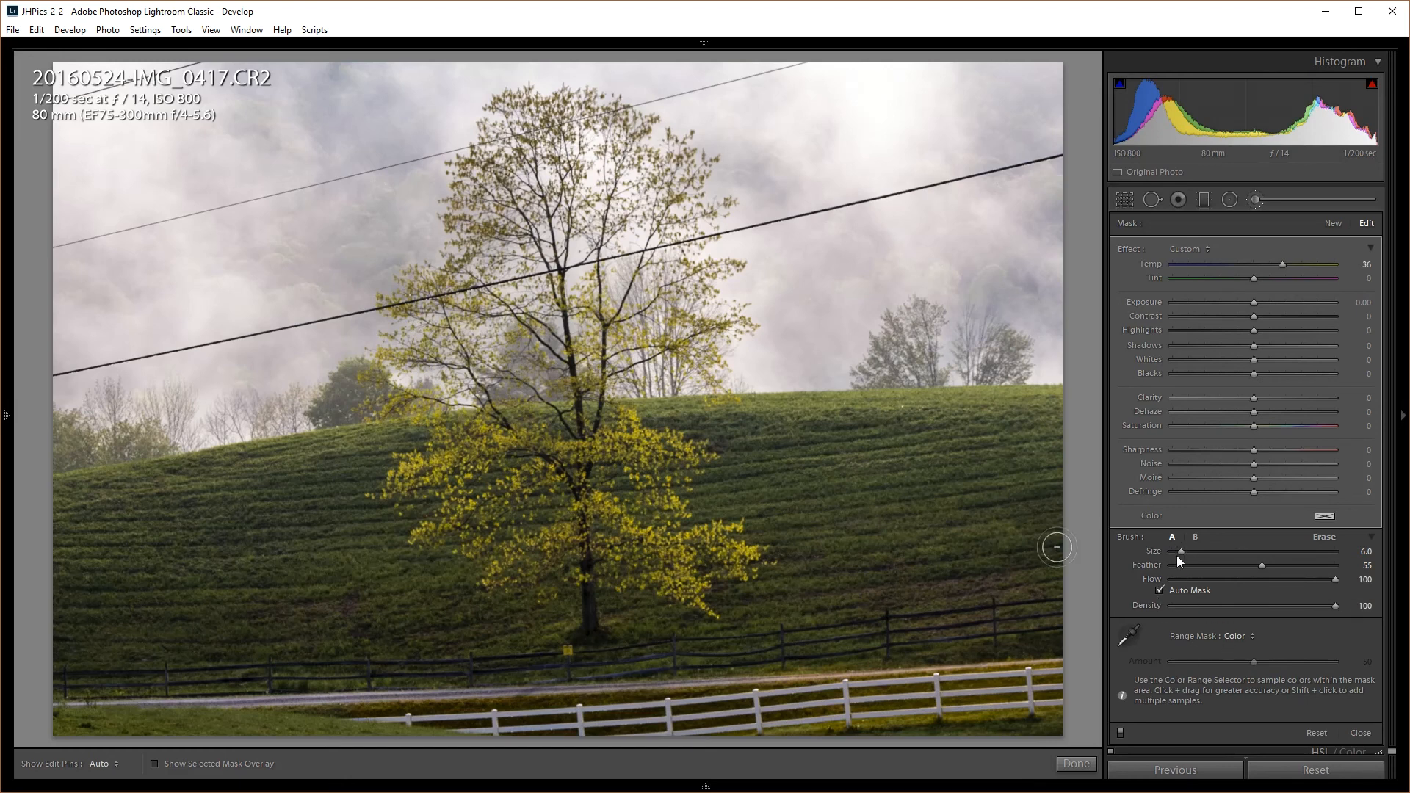
click(1129, 637)
click(907, 677)
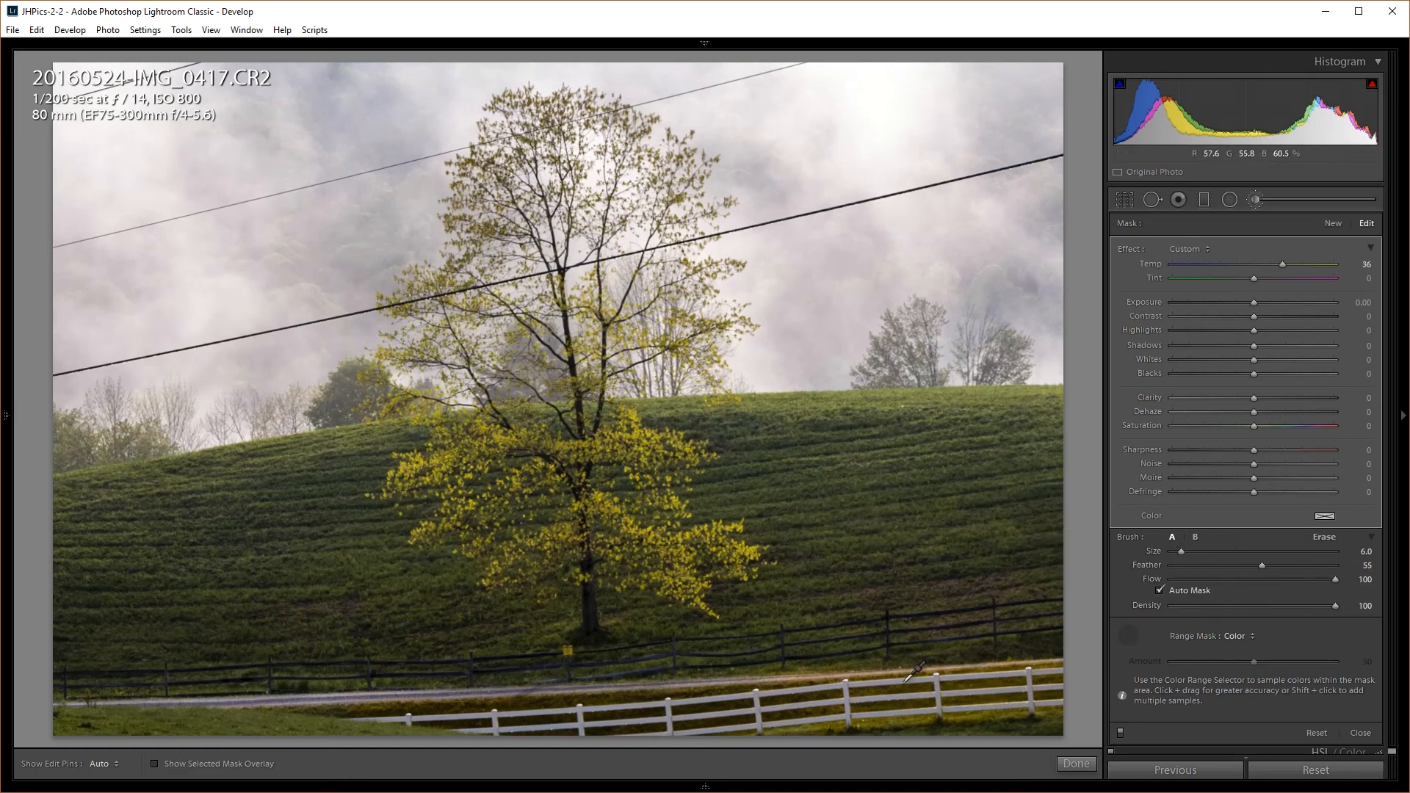
key(o)
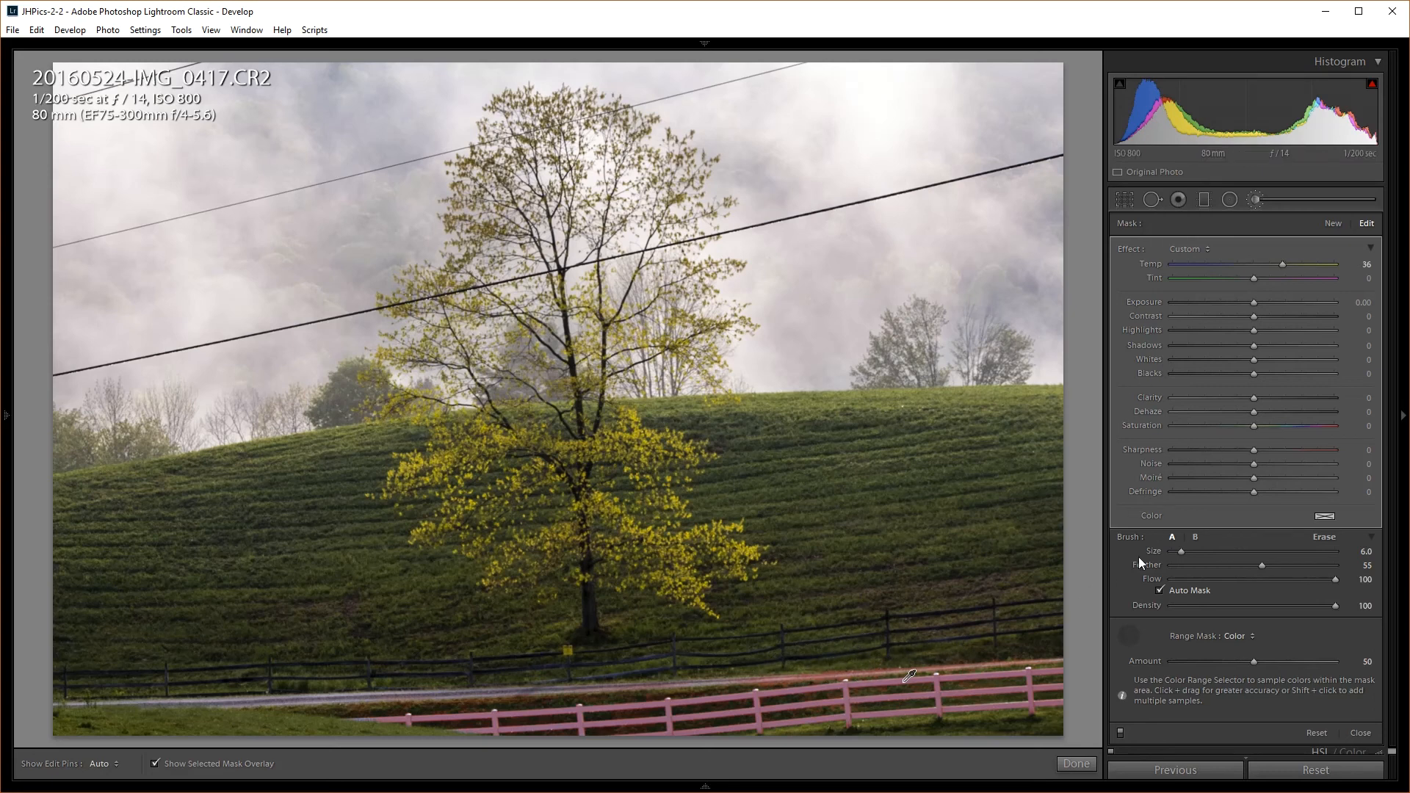
click(1132, 639)
Switch the brush to erase mode and hide the edit pins
key(alt)
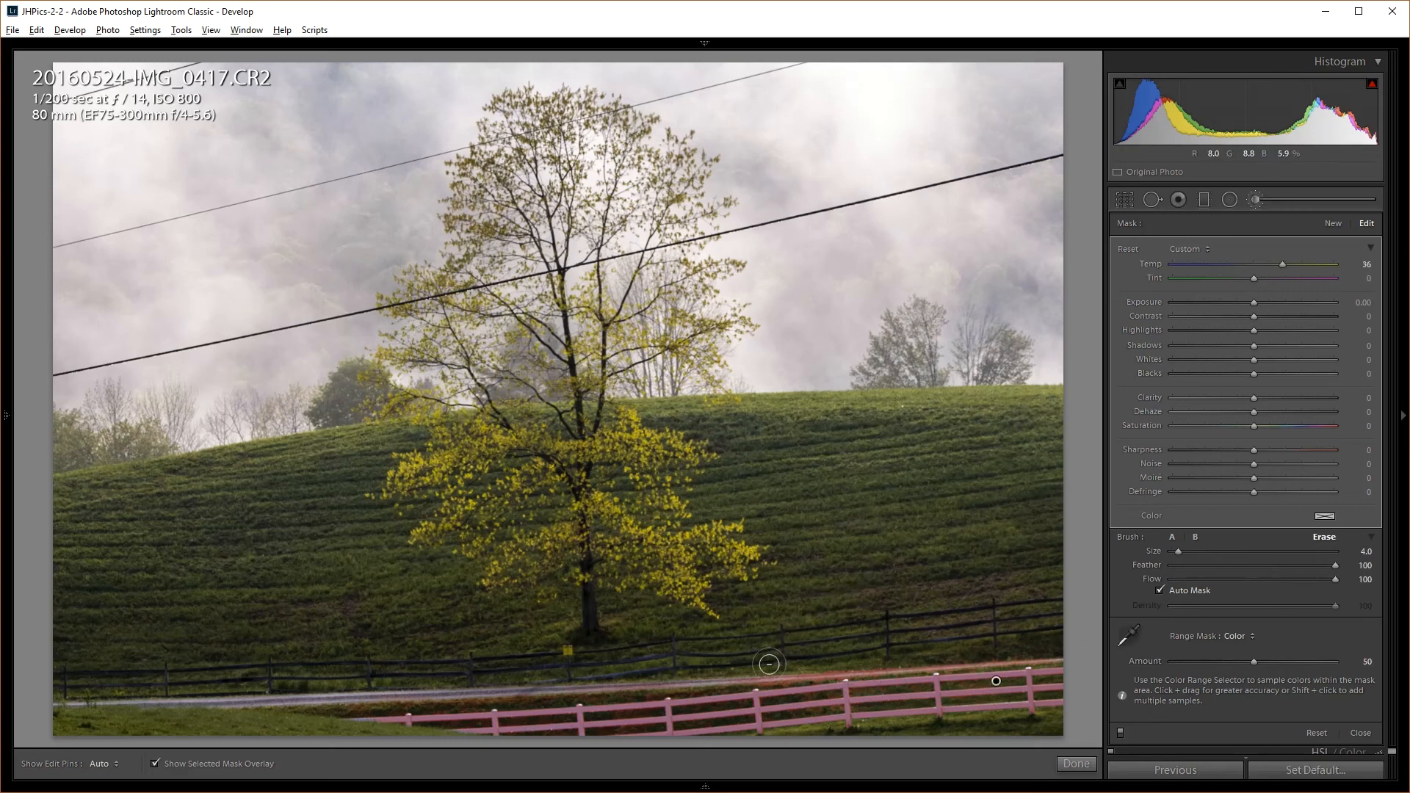
scroll(761, 669, down, 2)
key(h)
Erase the mask spill along the road, then give the fence Saturation −61 and Highlights about +70
mouse_move(729, 671)
mouse_down()
mouse_move(781, 666)
mouse_move(749, 678)
mouse_move(839, 668)
mouse_move(785, 683)
mouse_move(911, 663)
mouse_move(802, 675)
mouse_move(879, 665)
mouse_up()
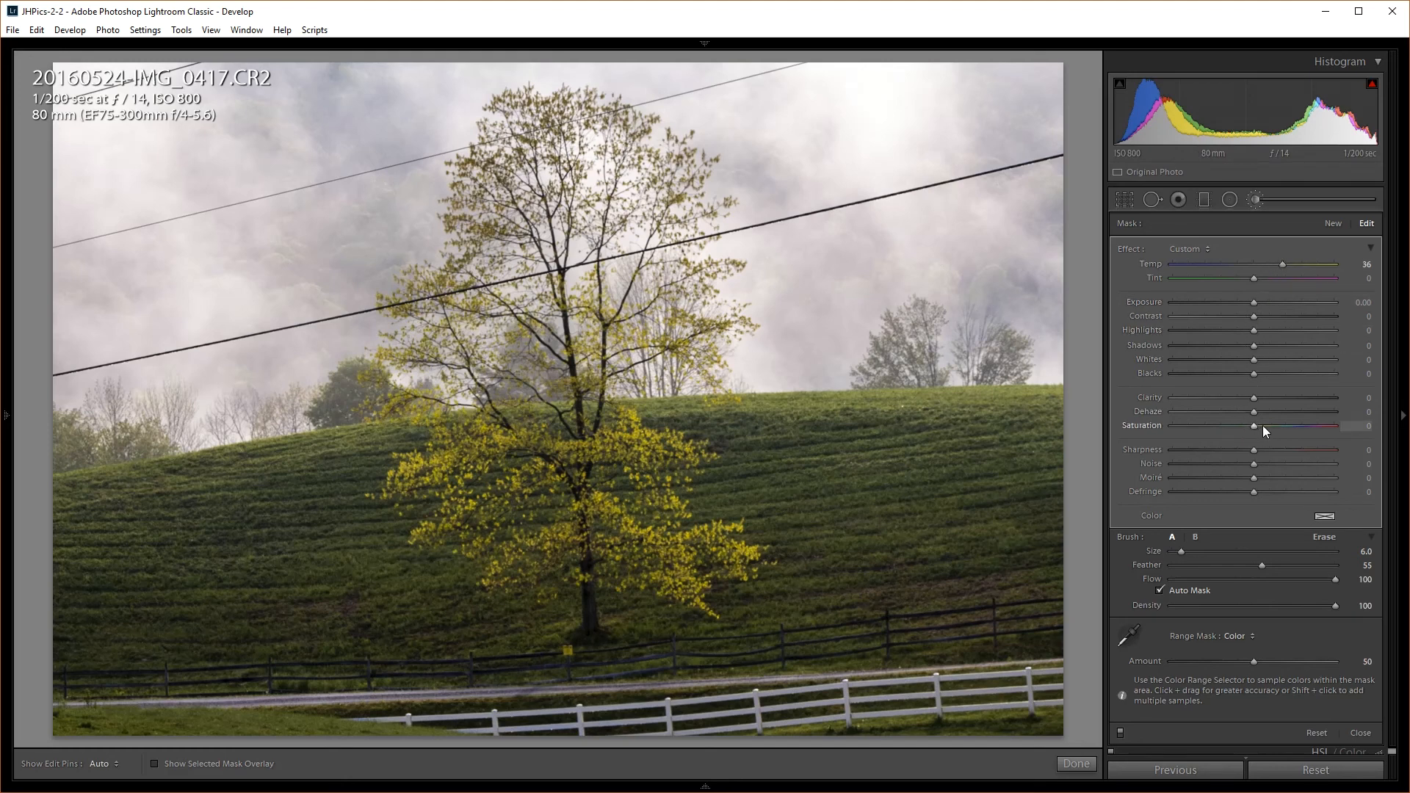
drag(1255, 426, 1183, 434)
drag(1254, 306, 1261, 305)
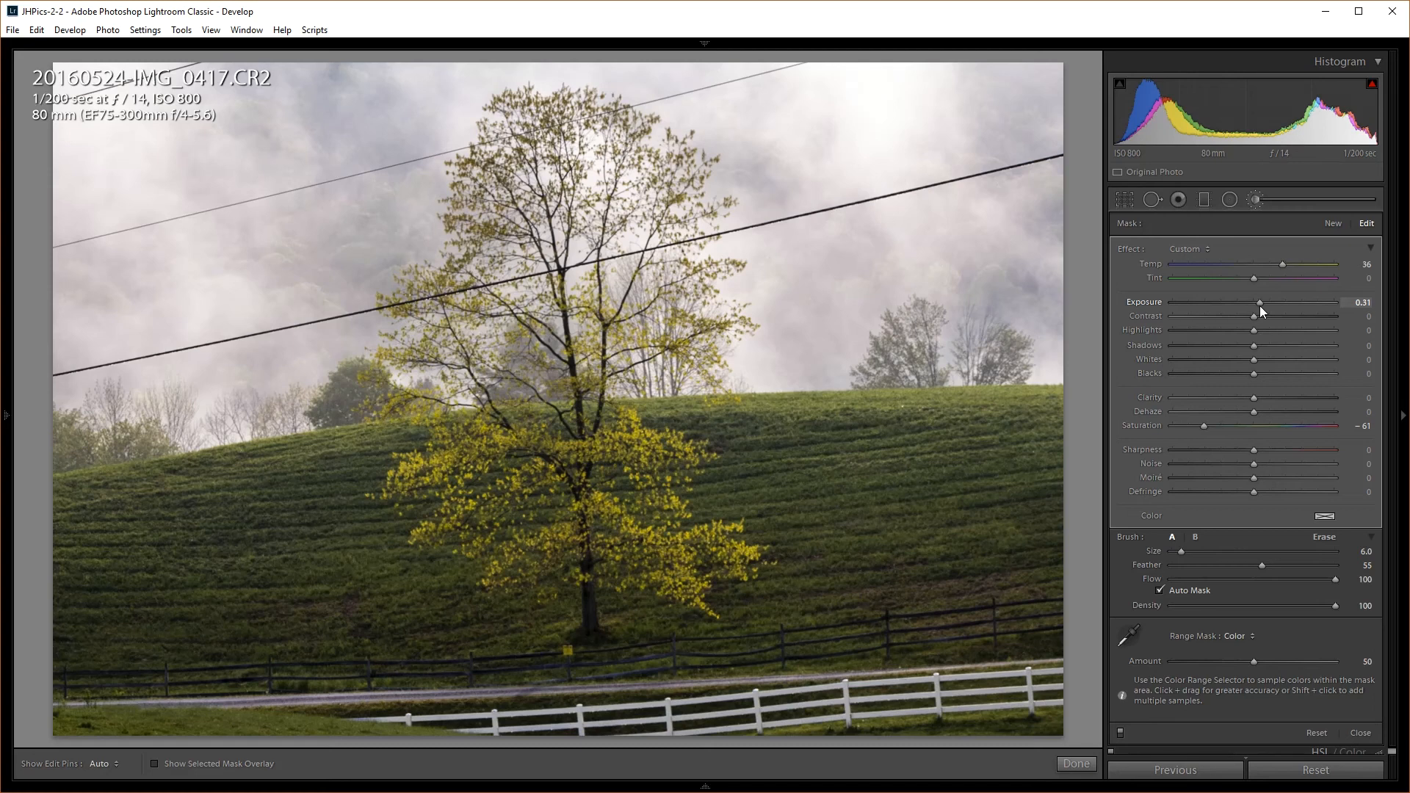
double_click(1259, 306)
drag(1255, 331, 1362, 332)
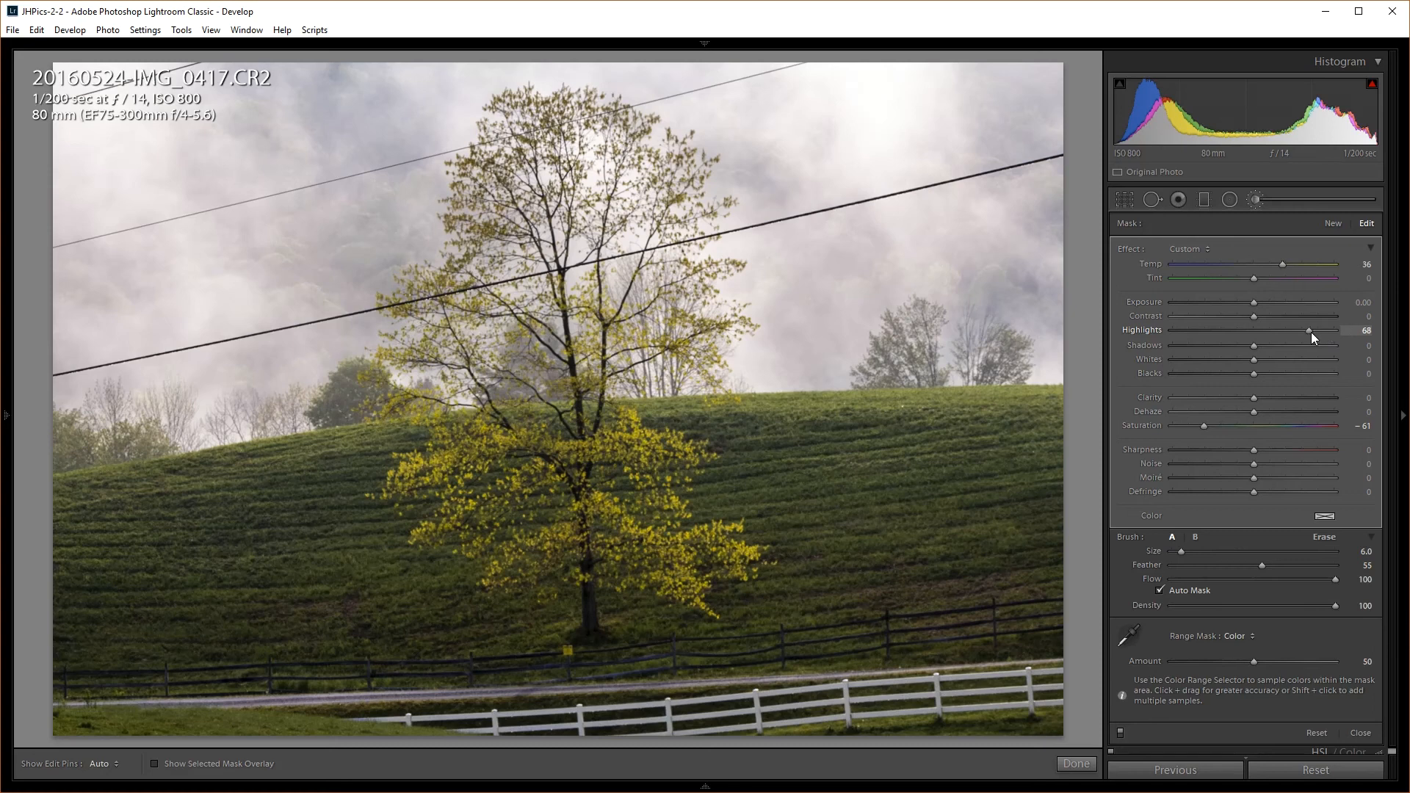
drag(1313, 336, 1306, 329)
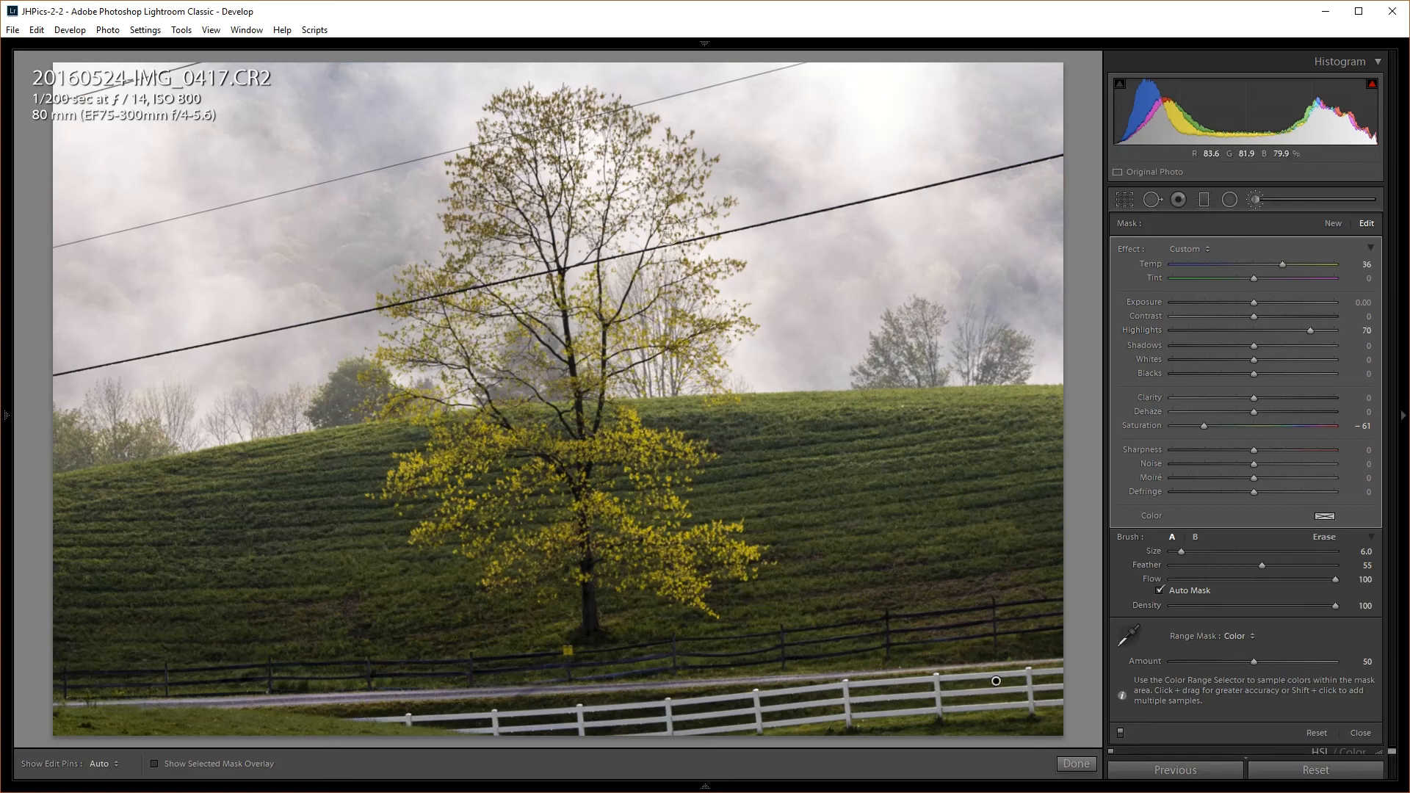
Close the fence brush, toggle the Before/After view with \, and expand the Detail panel
click(1251, 200)
key(backslash)
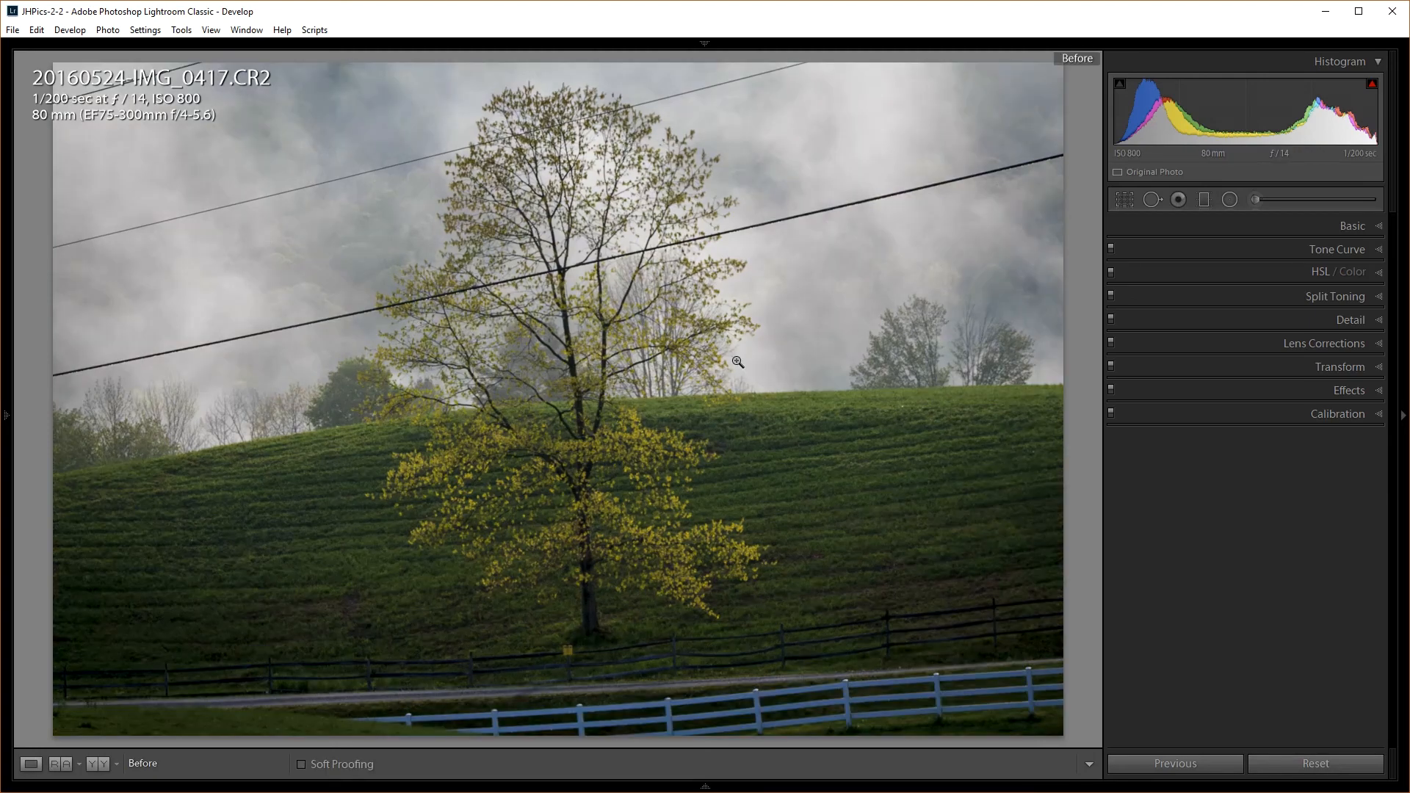
key(backslash)
key(backslash)
key(backslash)
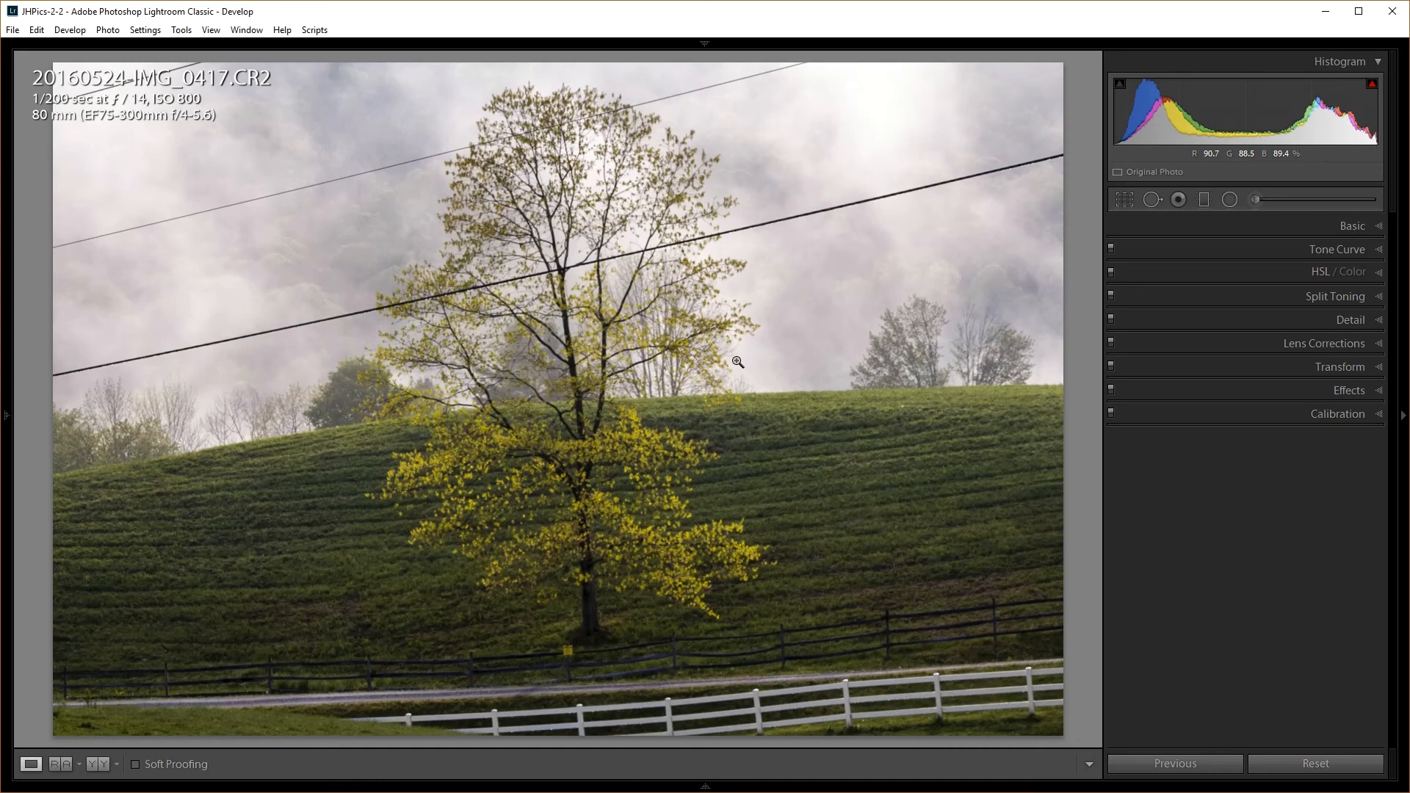
key(backslash)
key(backslash)
click(1347, 319)
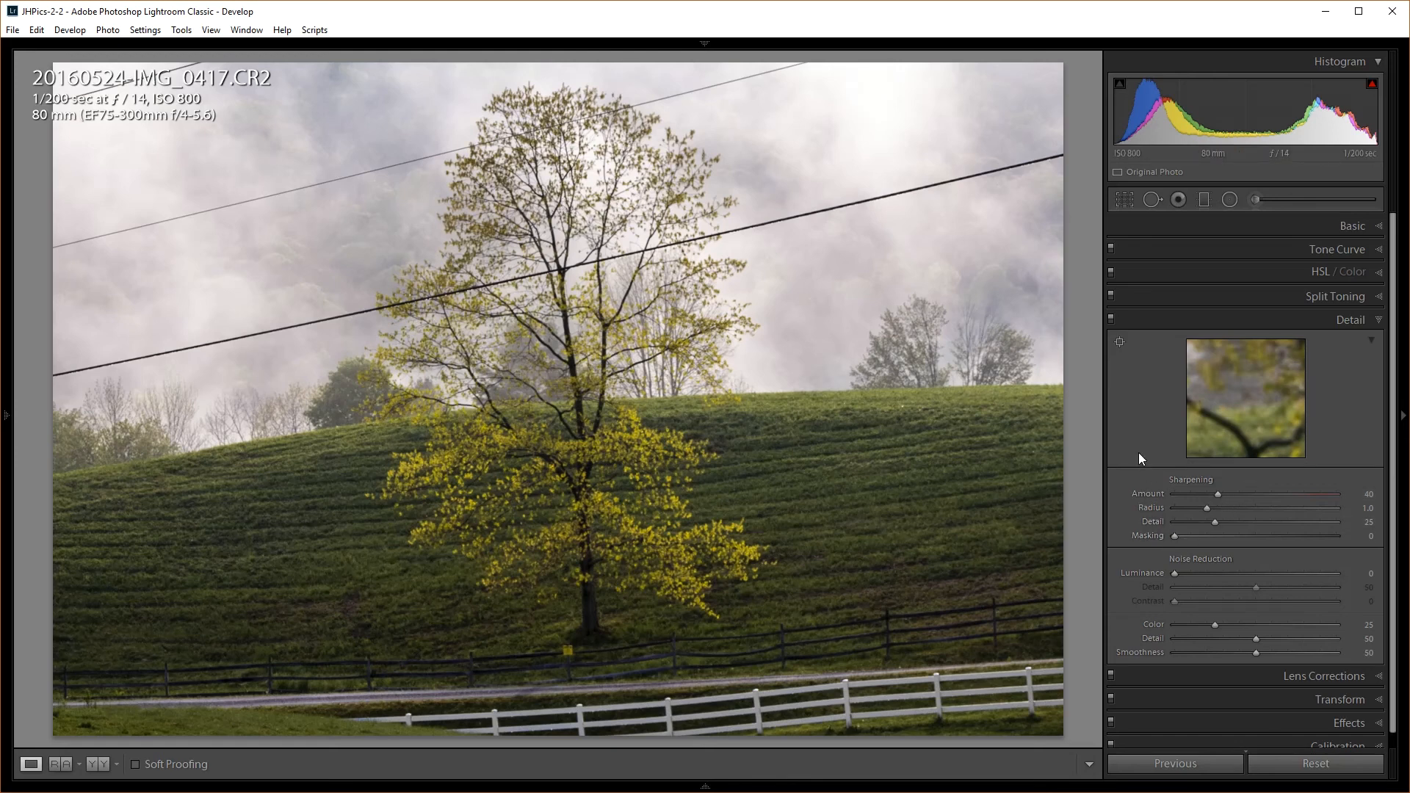
Raise sharpening Masking to 32 while watching the edge-mask preview, then zoom in on the tree
alt+click(1174, 536)
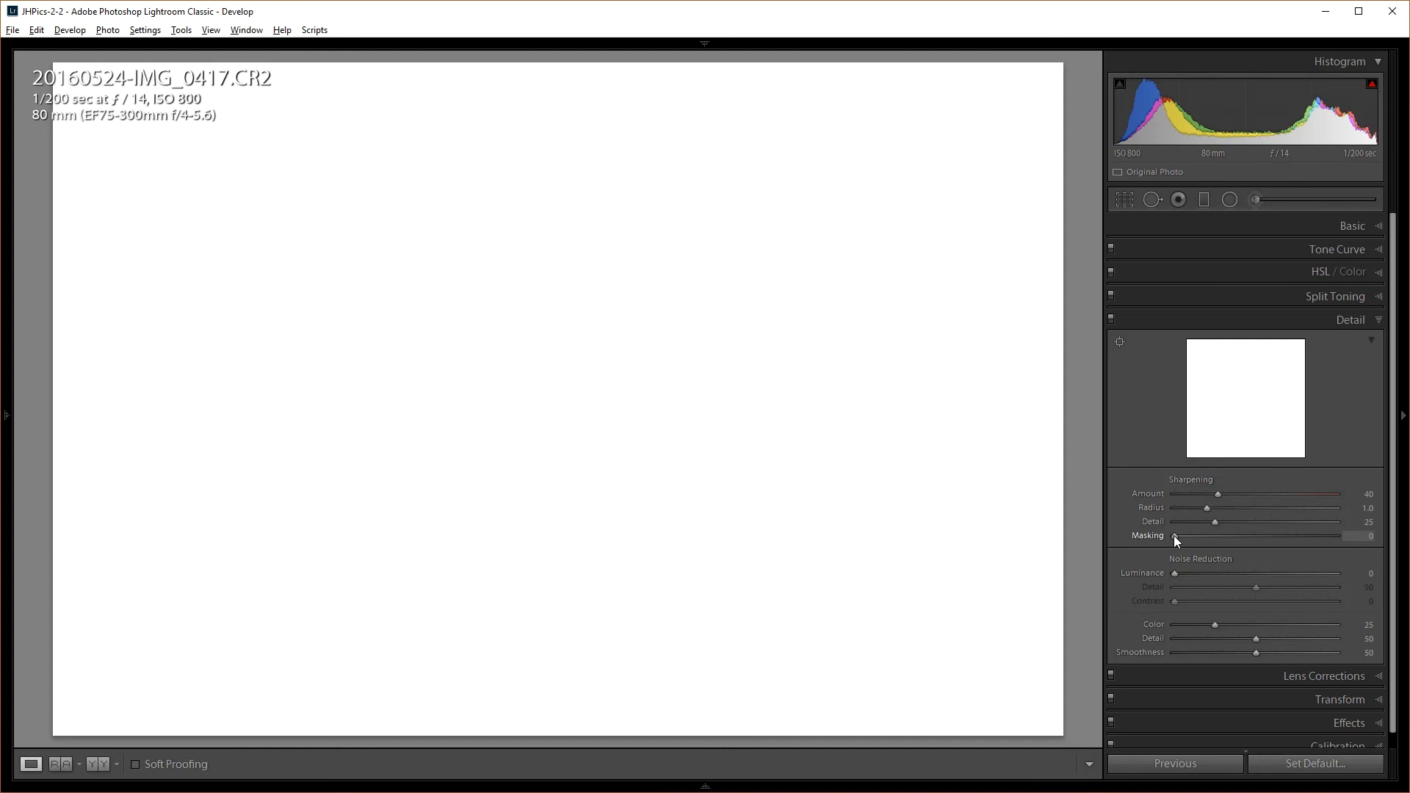
drag(1174, 535, 1174, 535)
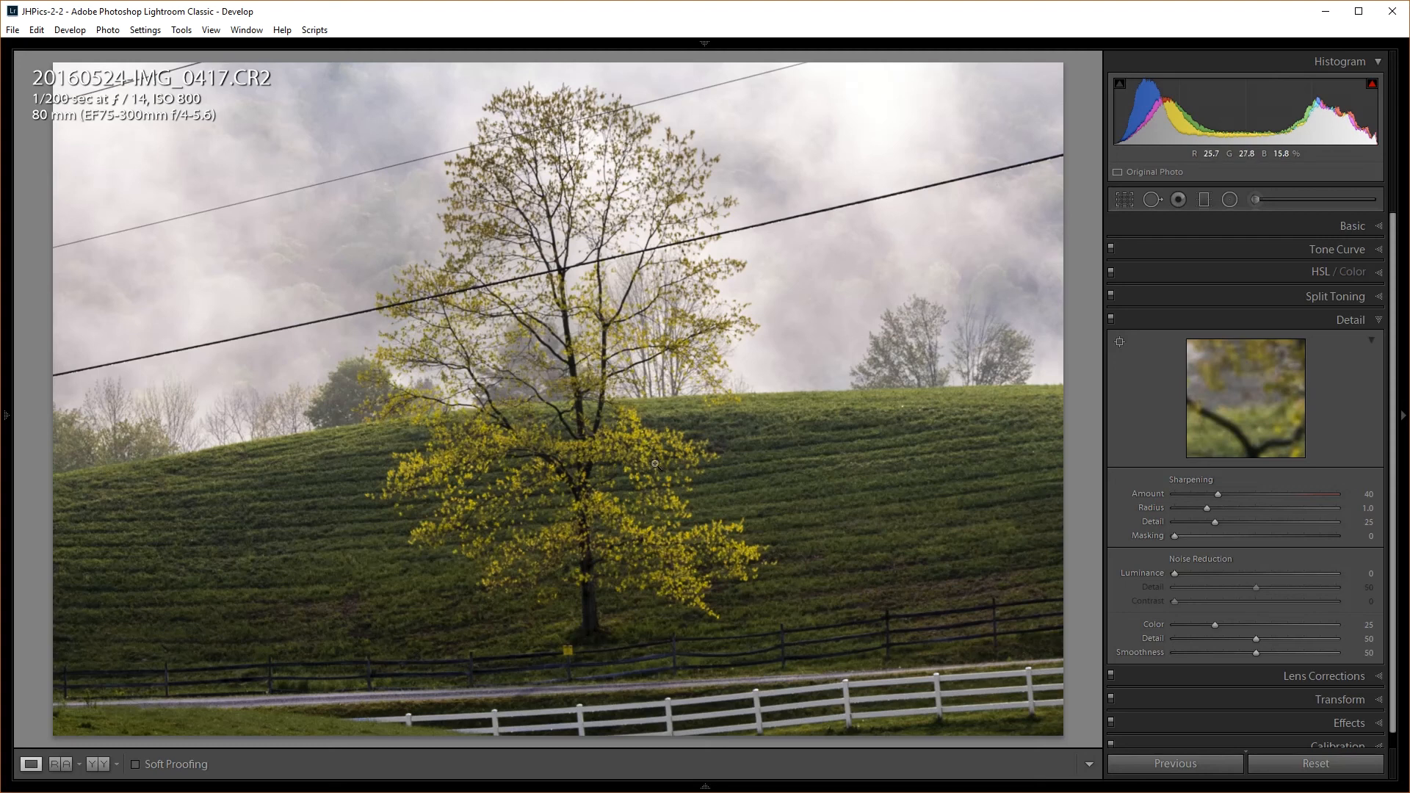
alt+click(1175, 535)
alt+drag(1175, 535, 1227, 513)
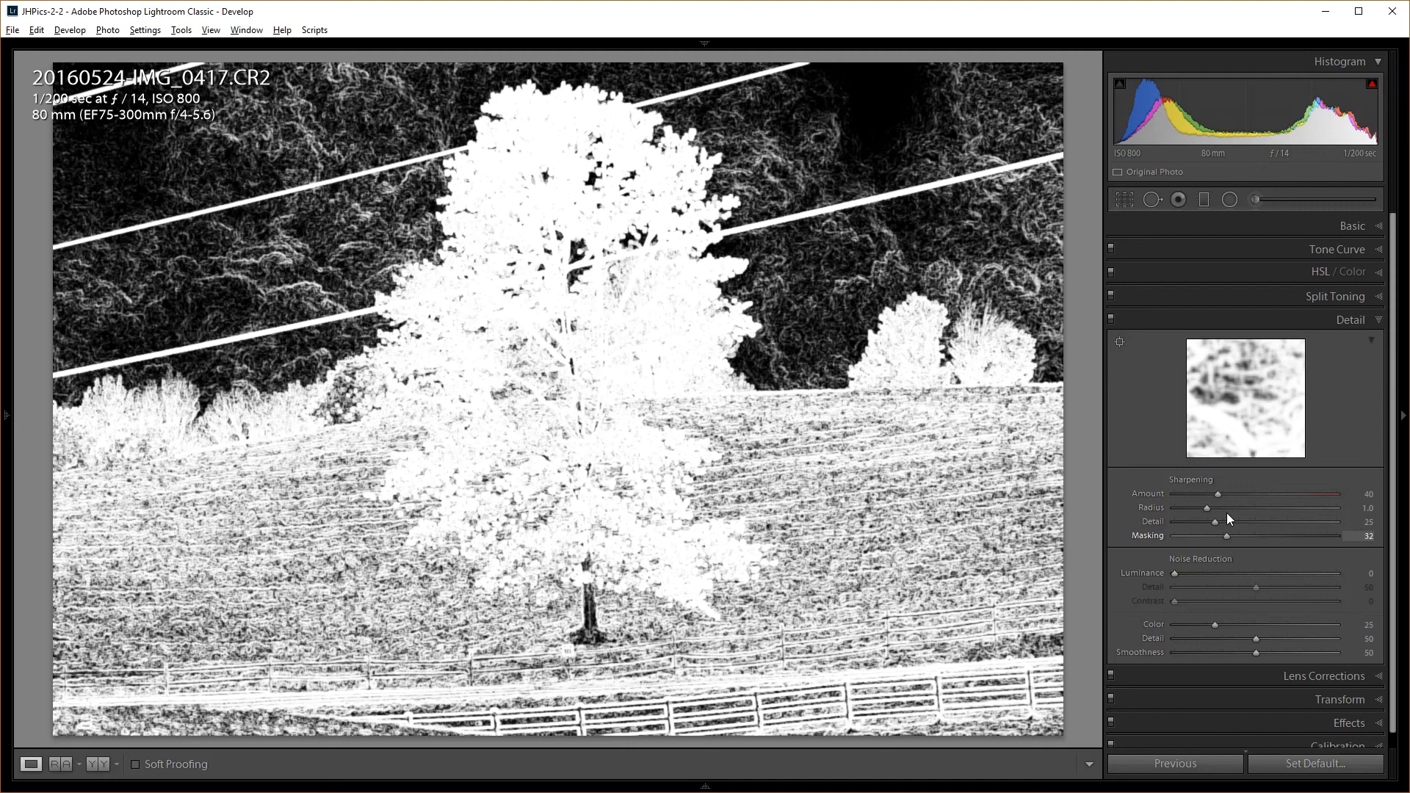
drag(1226, 513, 1227, 513)
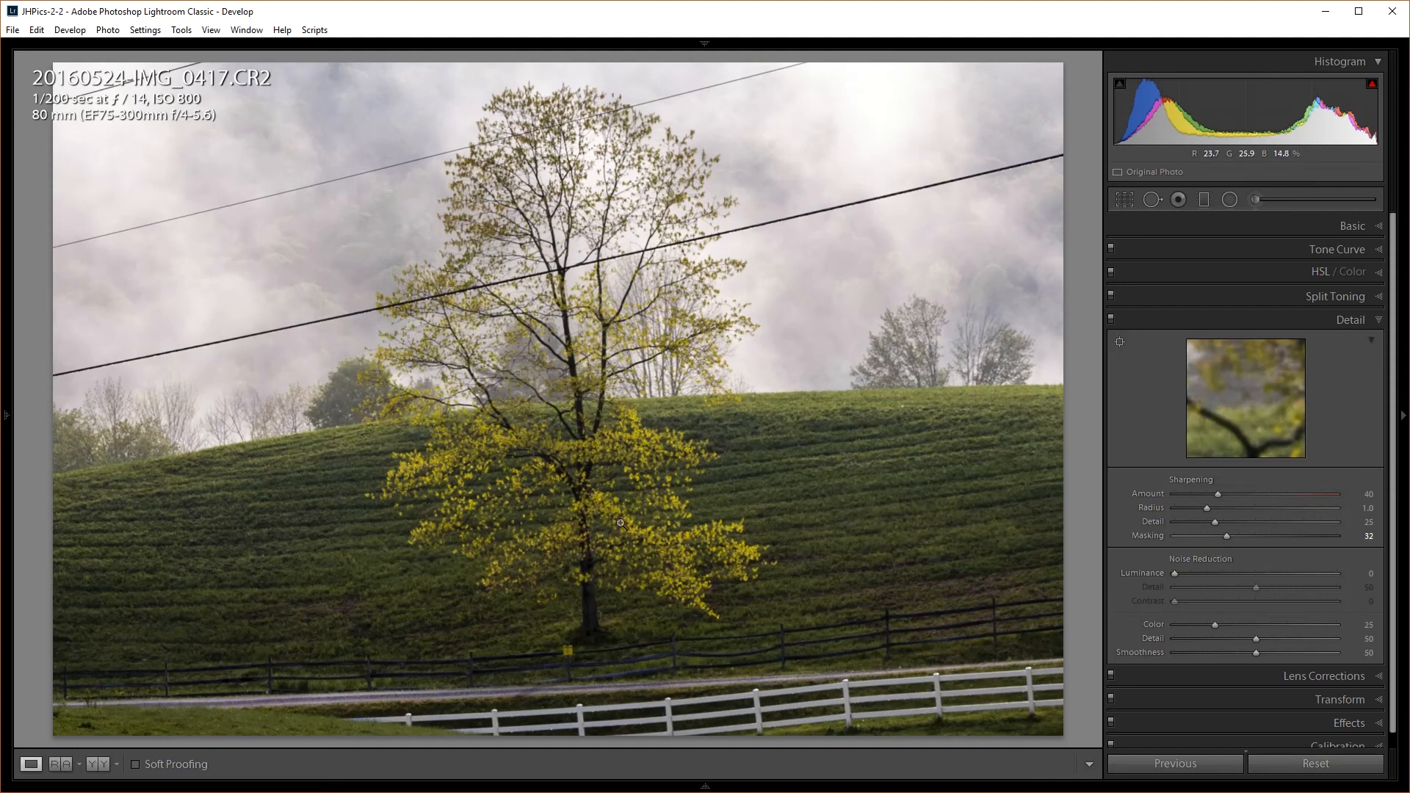
click(588, 450)
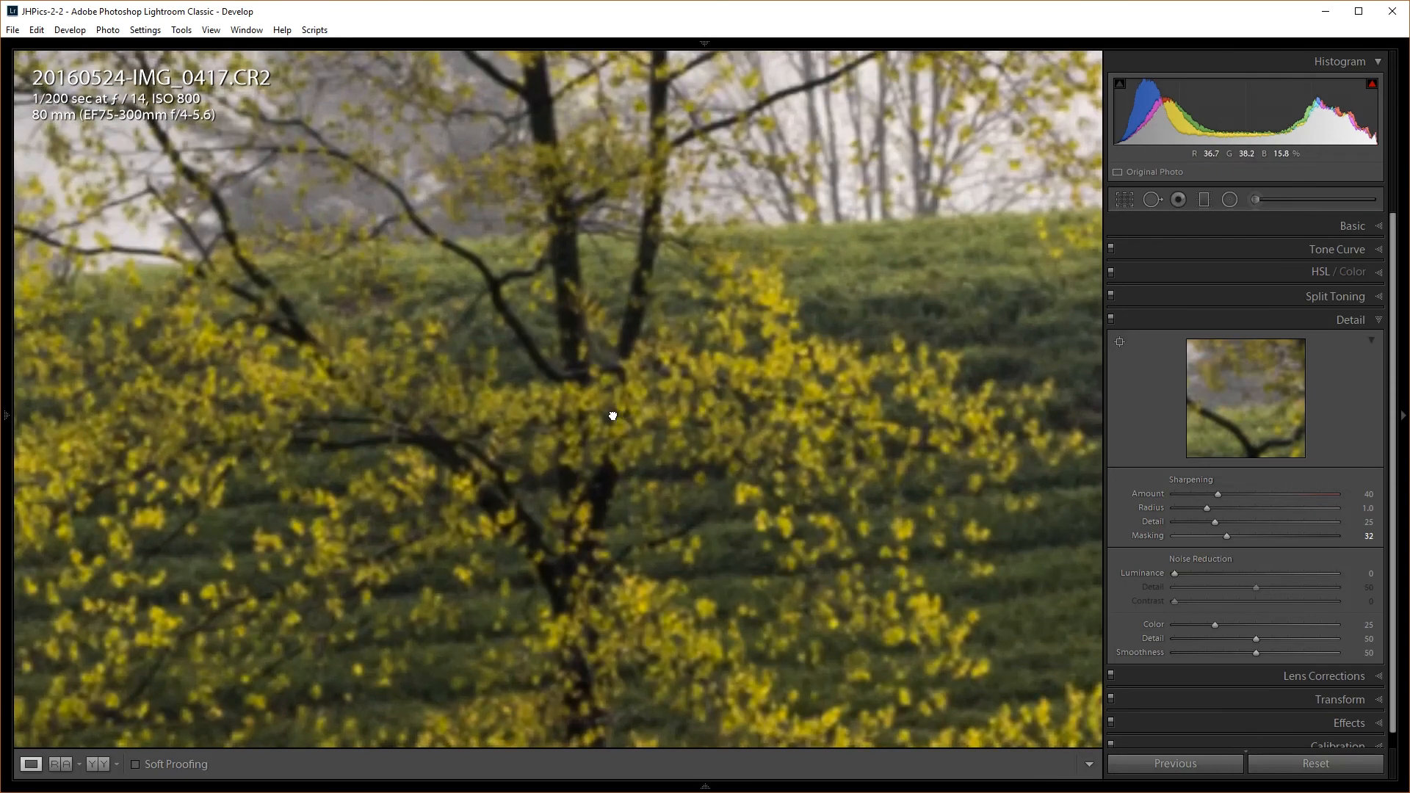
Pan the close-up toward the tree branches and raise sharpening Amount to 138
drag(590, 459, 535, 372)
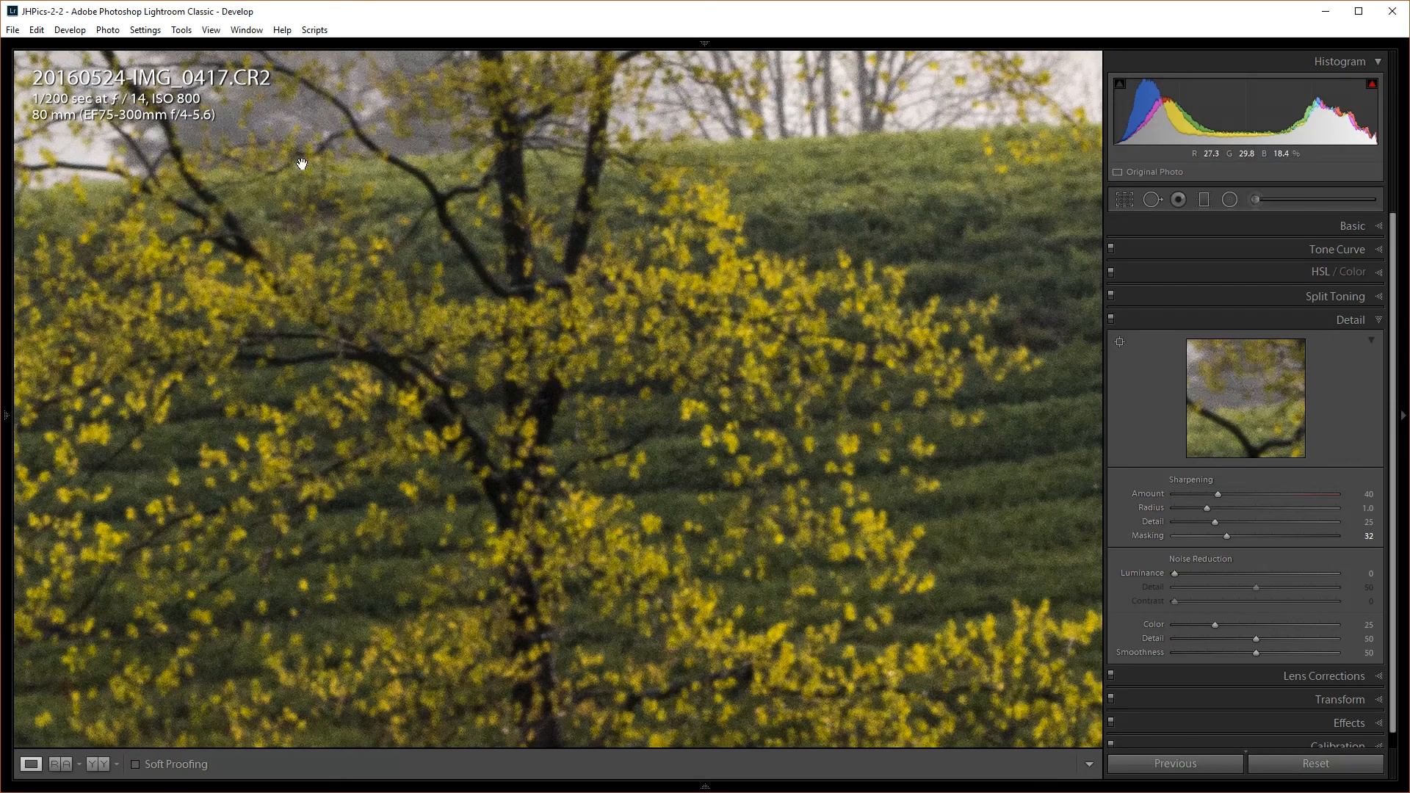
mouse_move(10, 113)
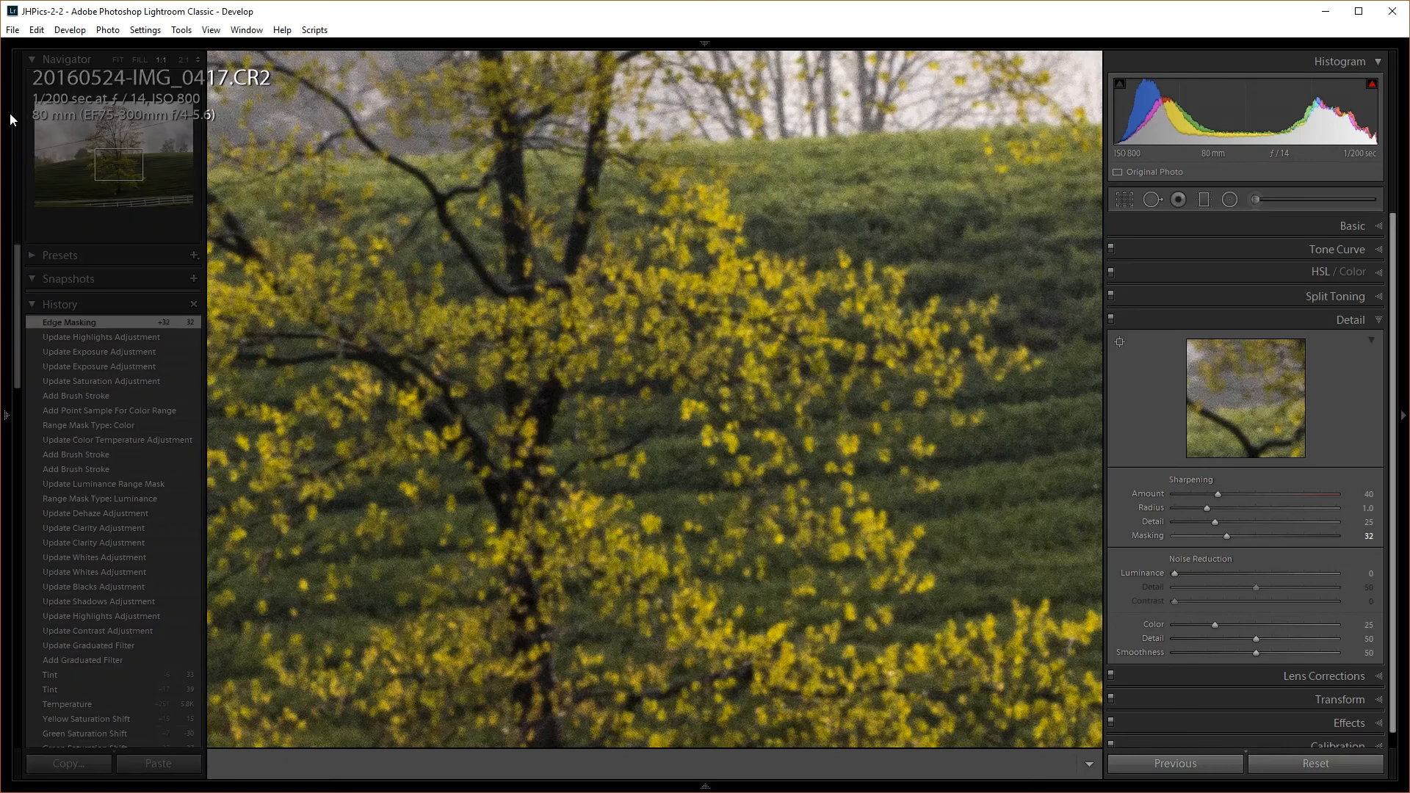
click(198, 60)
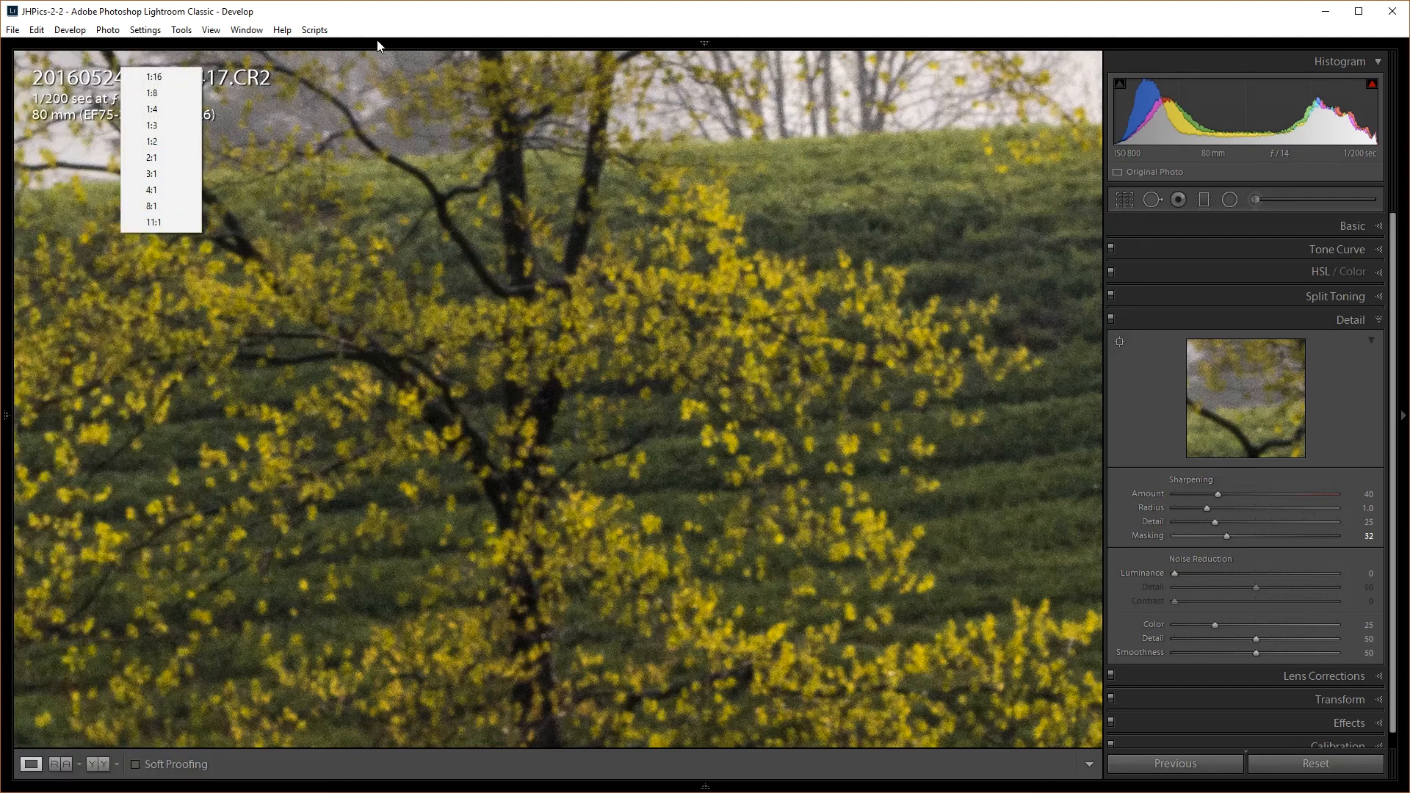
click(398, 9)
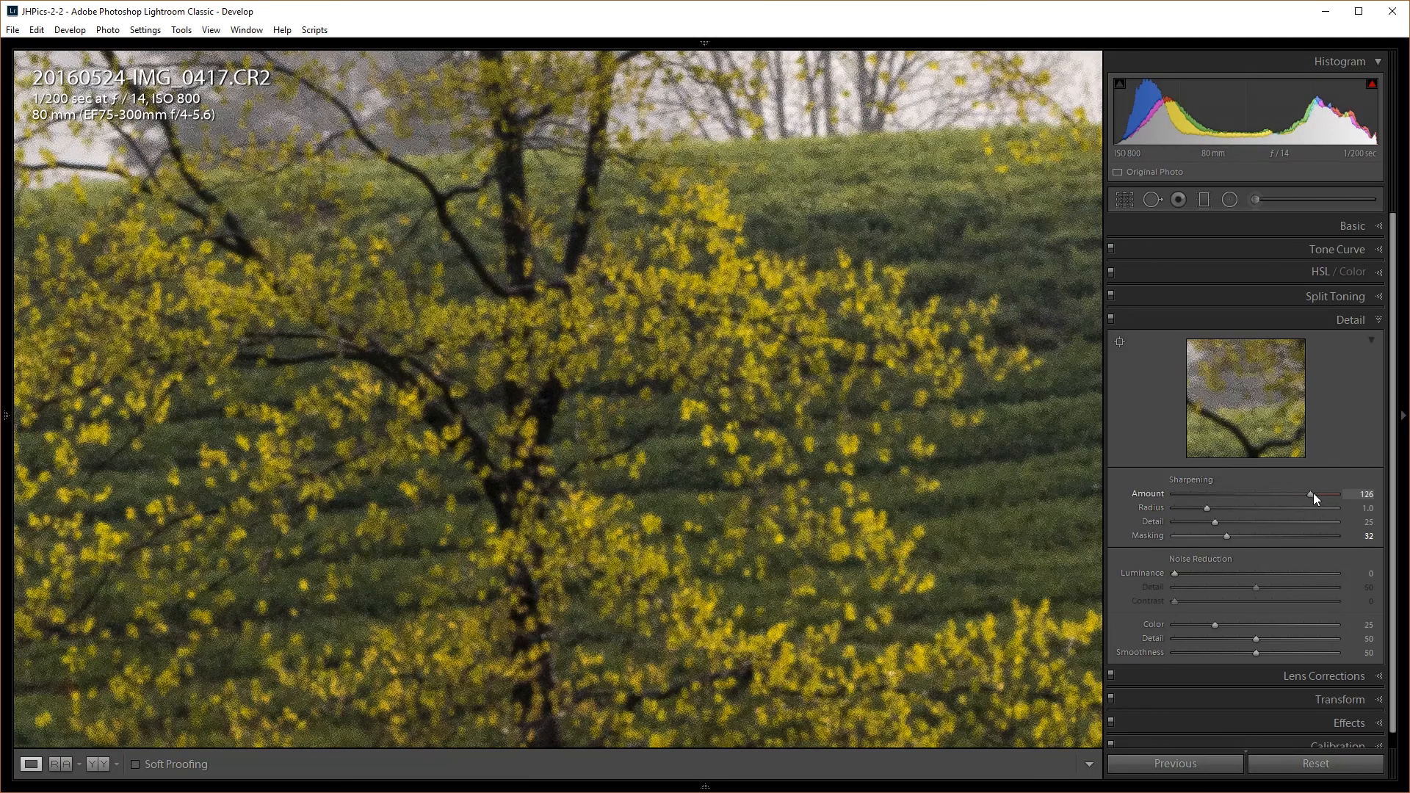
drag(1323, 493, 1326, 492)
Lower sharpening Detail to 16 using the Alt mask preview and nudge Radius to 1.1
key(alt)
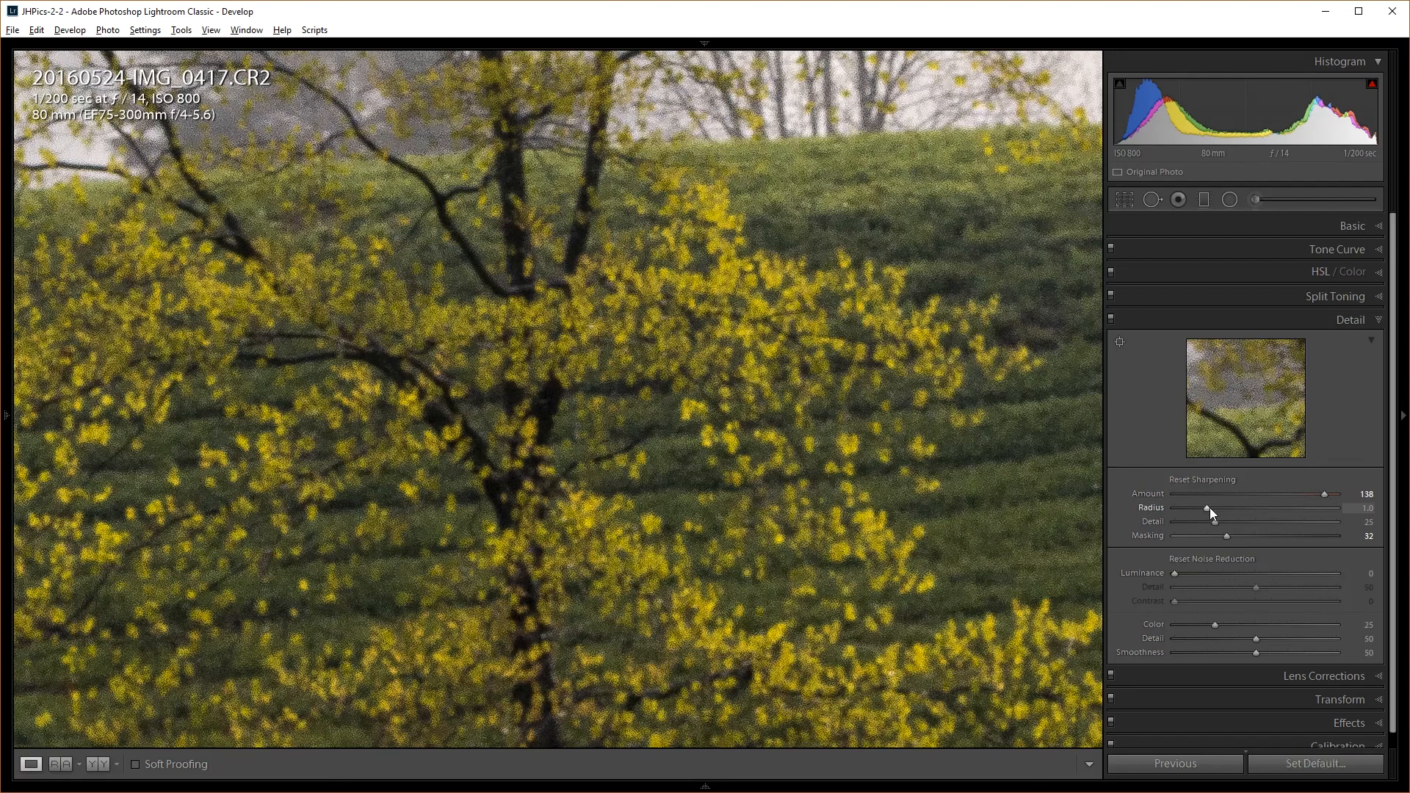
drag(1216, 521, 1216, 522)
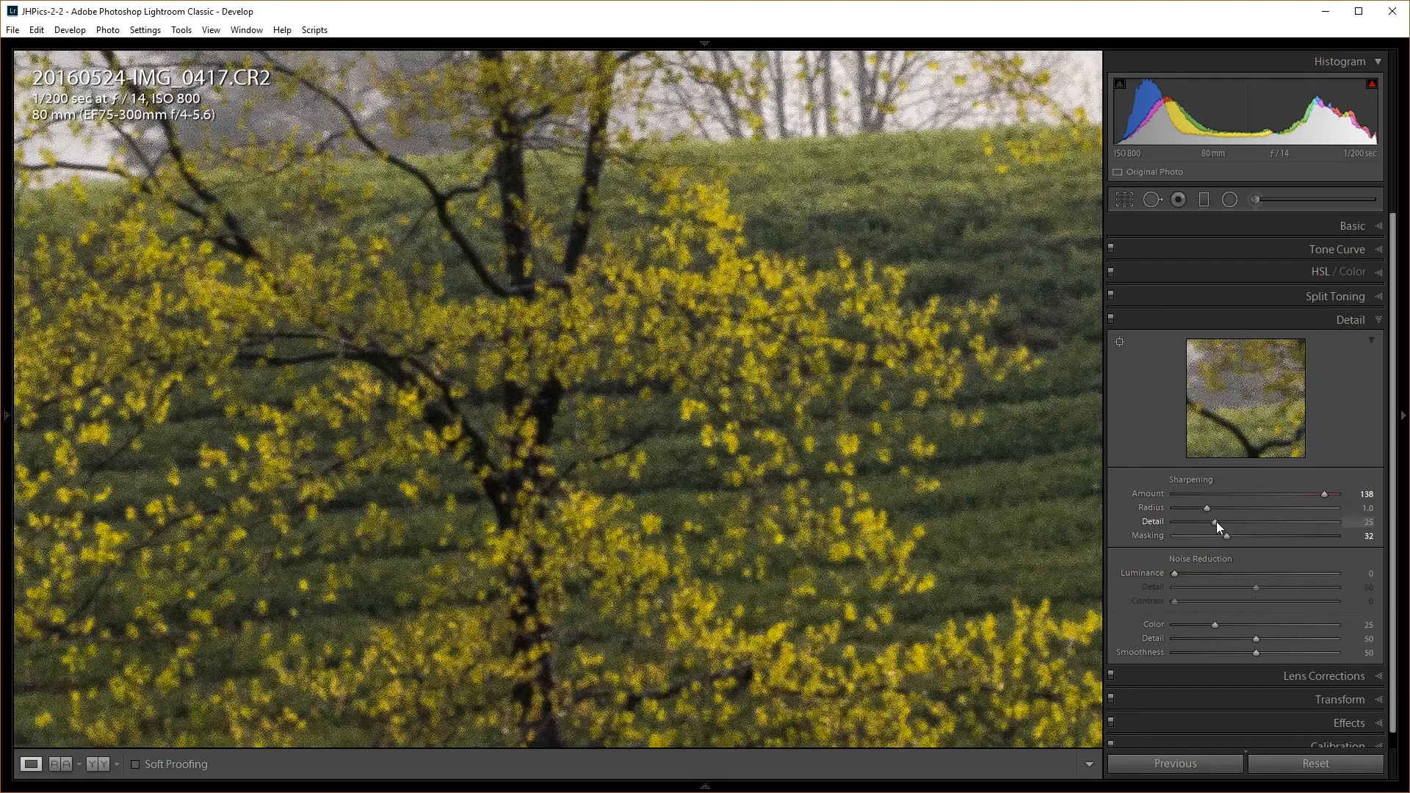
drag(1216, 522, 1207, 522)
drag(1205, 507, 1220, 508)
Preview sharpening Radius from very fine up to the 3.0 maximum, then set it at 1.2
alt+click(1220, 510)
drag(1265, 512, 1220, 514)
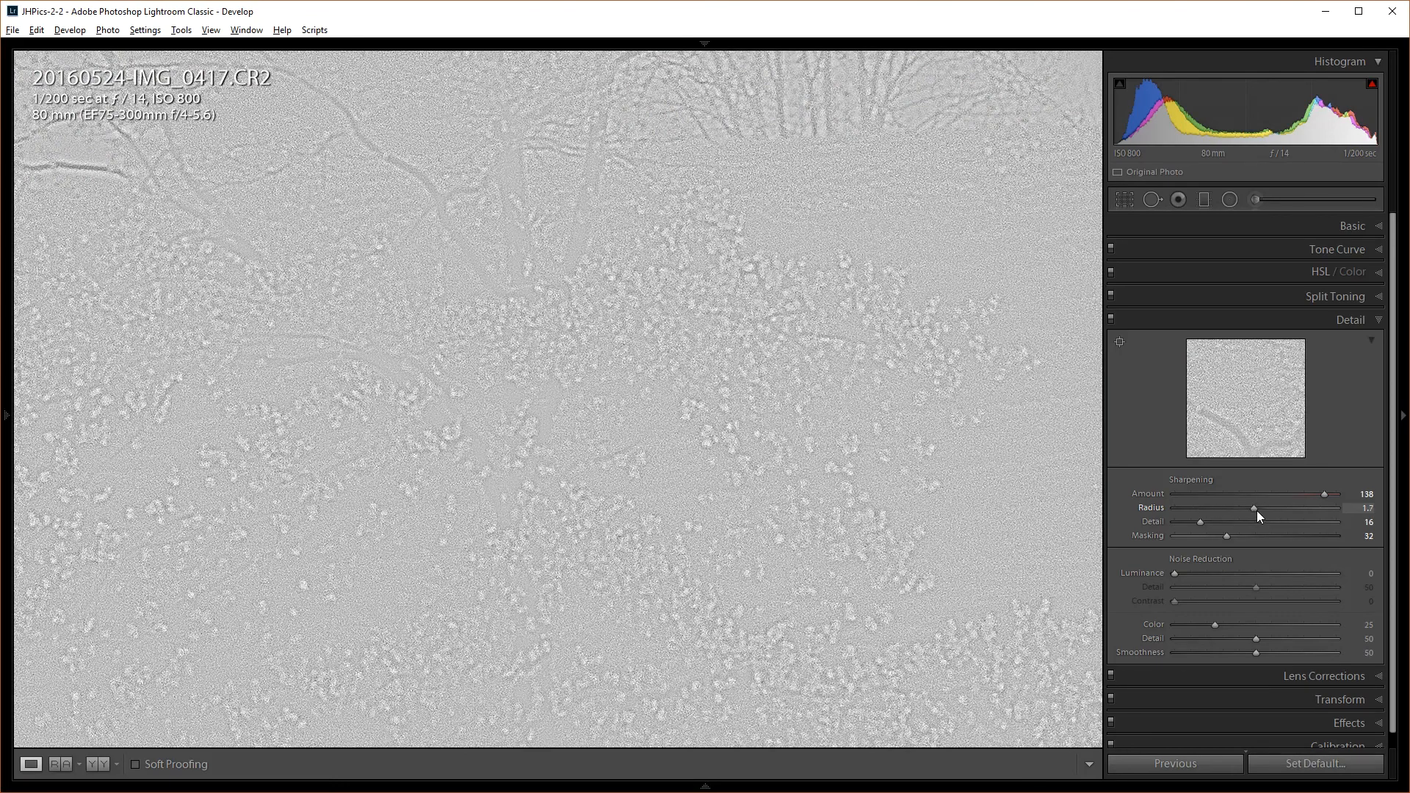
drag(1248, 505, 1180, 507)
drag(1218, 505, 1347, 501)
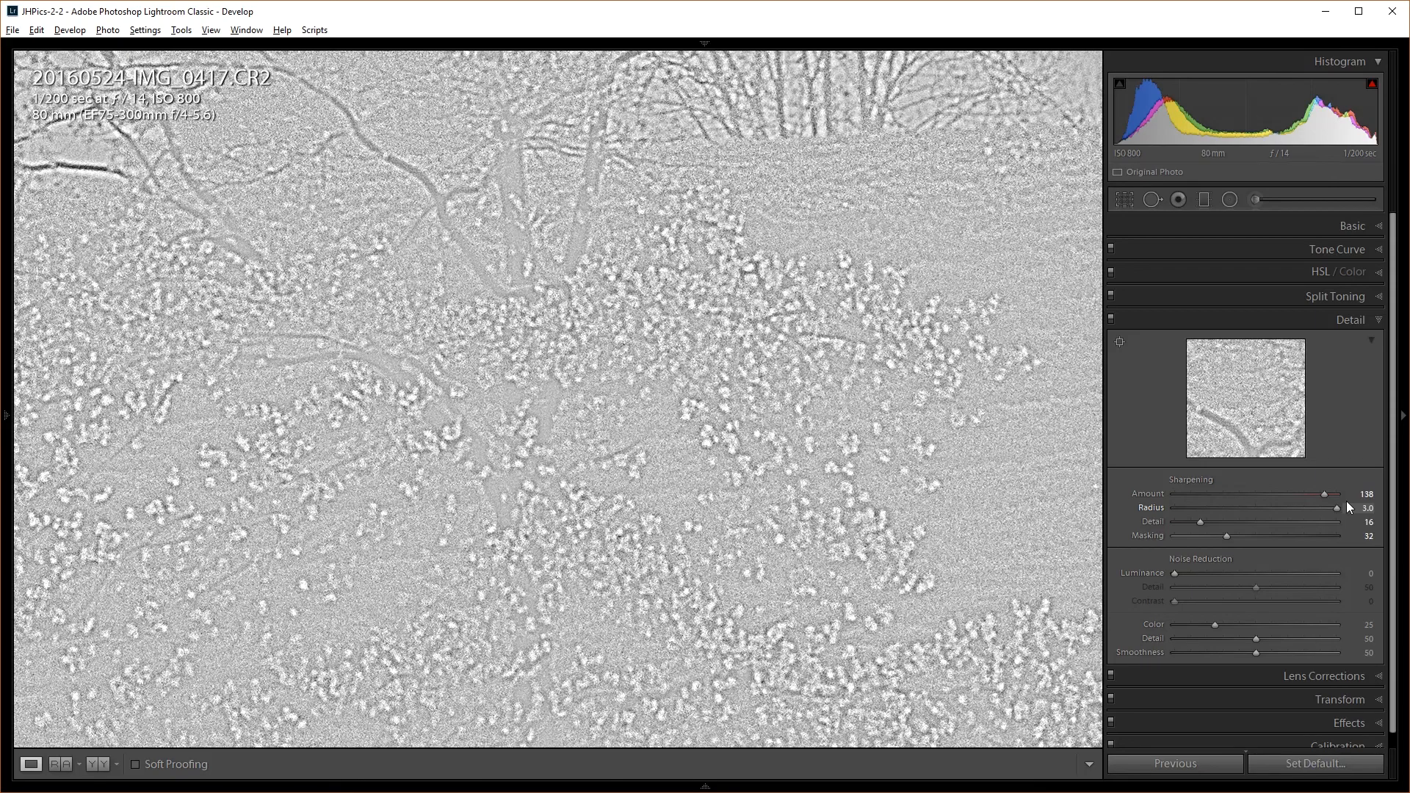
drag(1347, 501, 1346, 501)
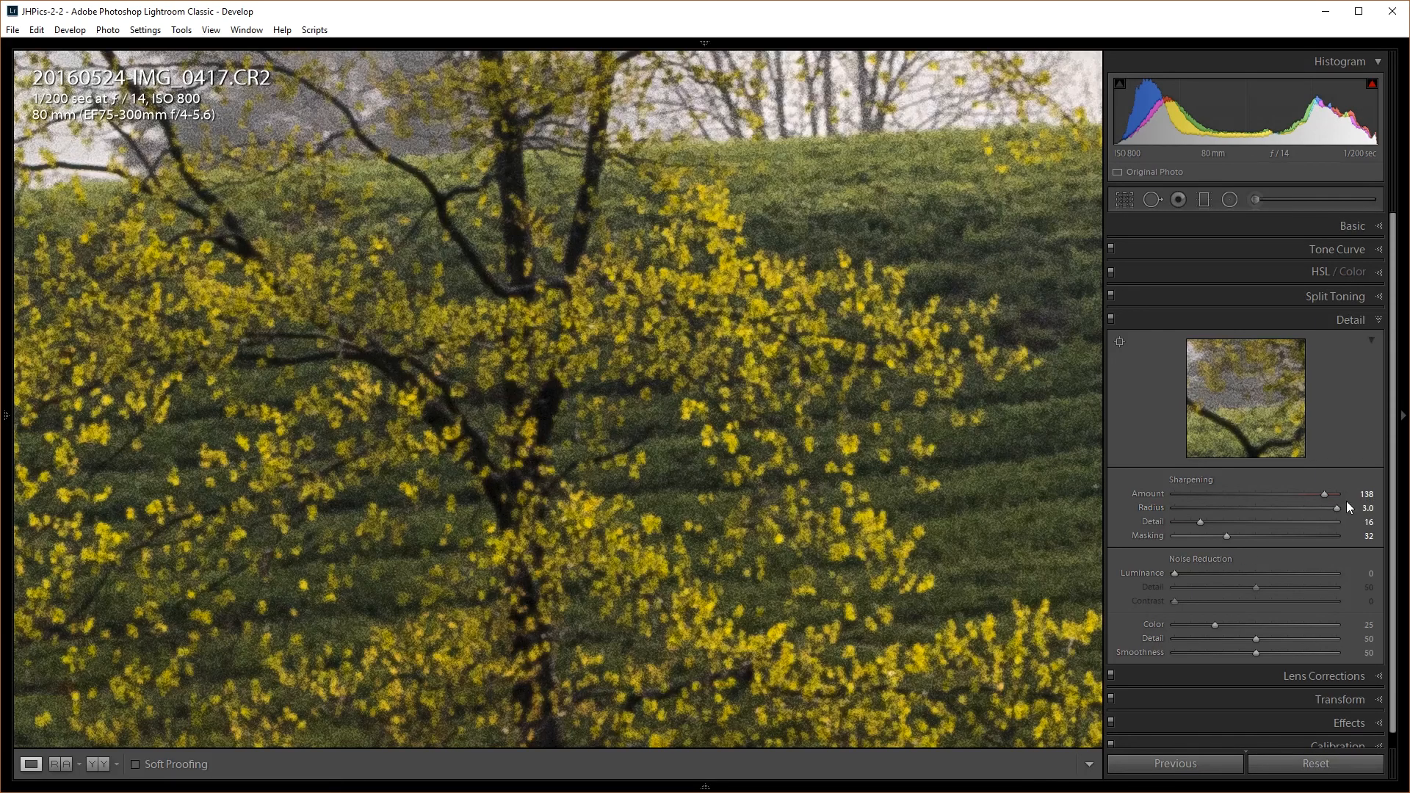
key(alt)
drag(1337, 505, 1219, 517)
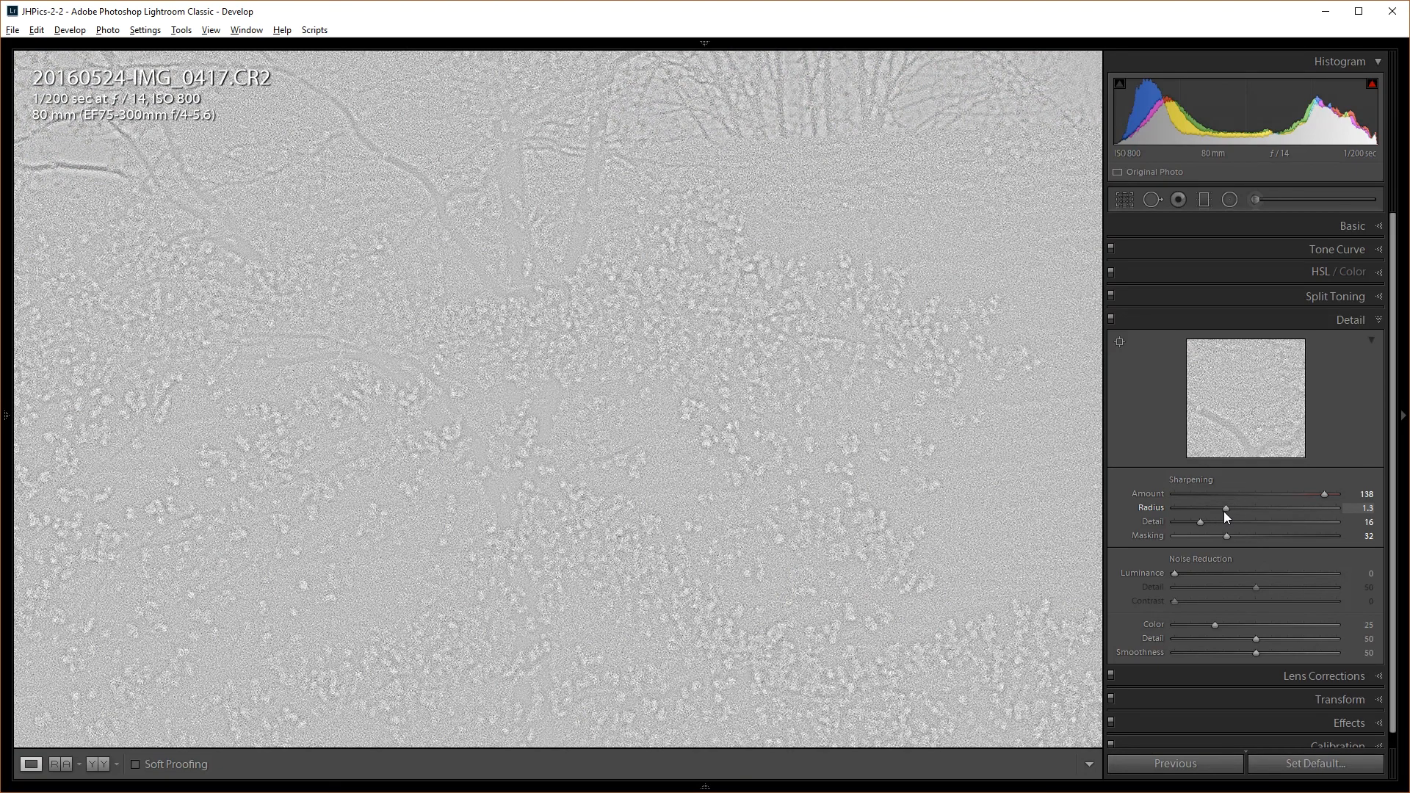
drag(1223, 513, 1221, 513)
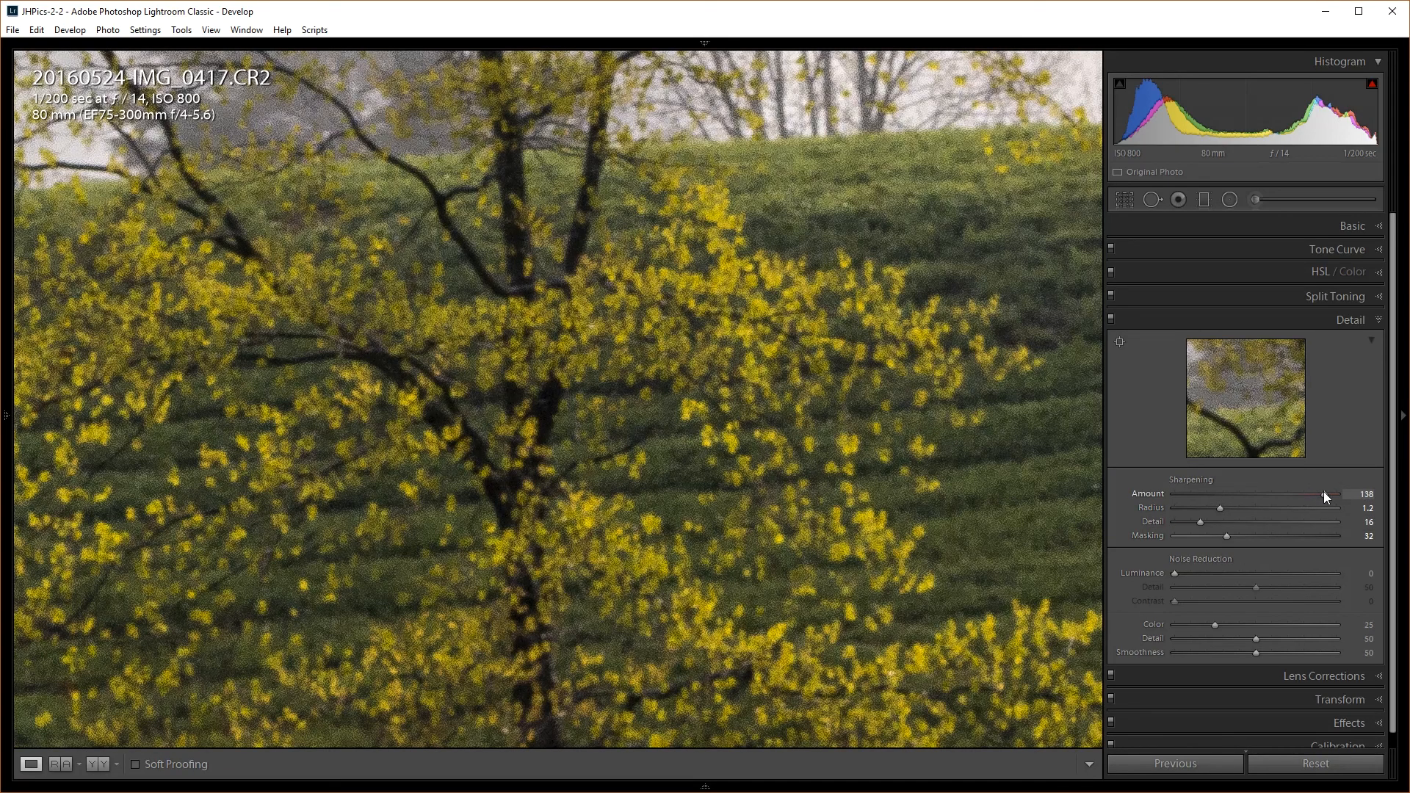
Bring sharpening Amount down to 78 and set Luminance noise reduction to 18
drag(1285, 497, 1247, 503)
drag(1178, 572, 1186, 571)
drag(1254, 493, 1271, 492)
drag(1281, 484, 1258, 483)
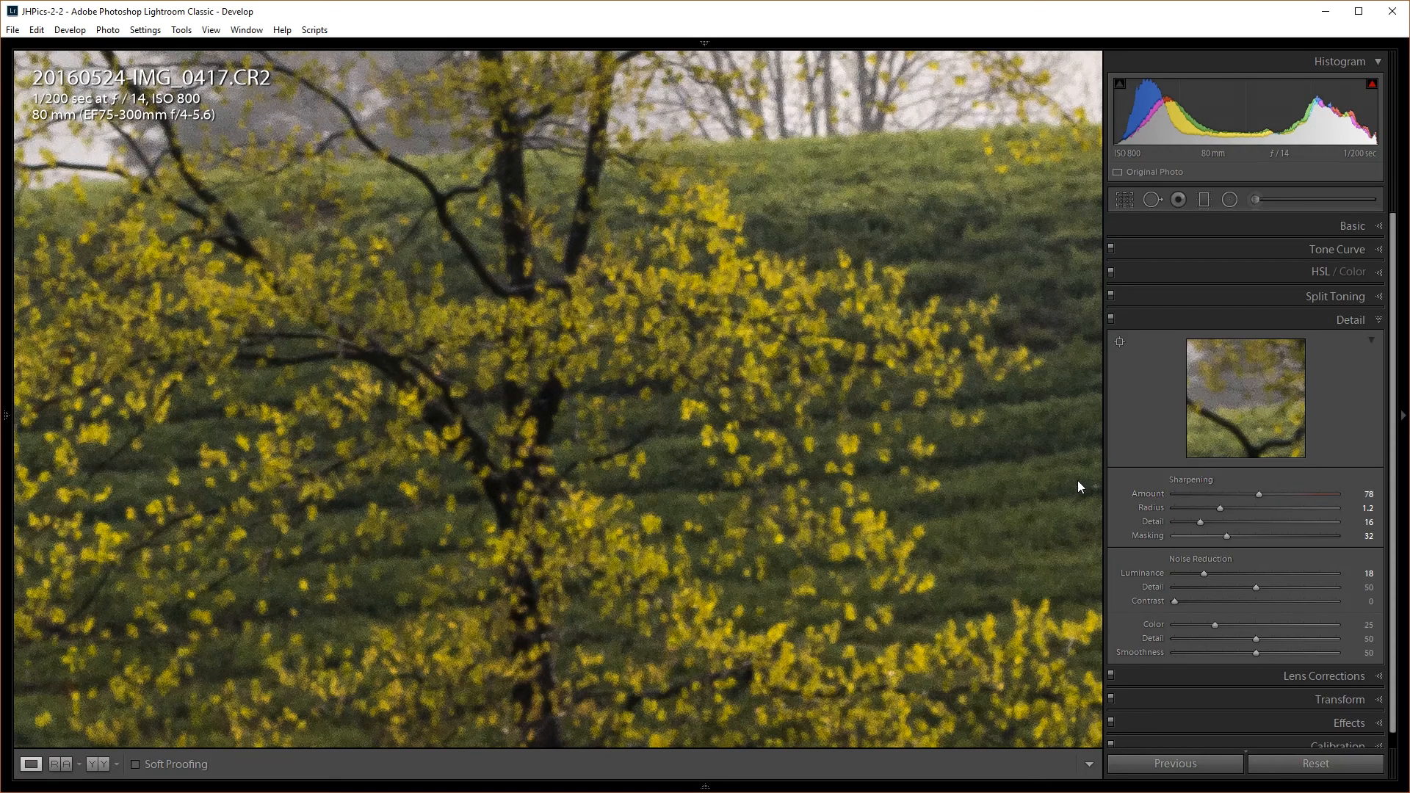
click(759, 393)
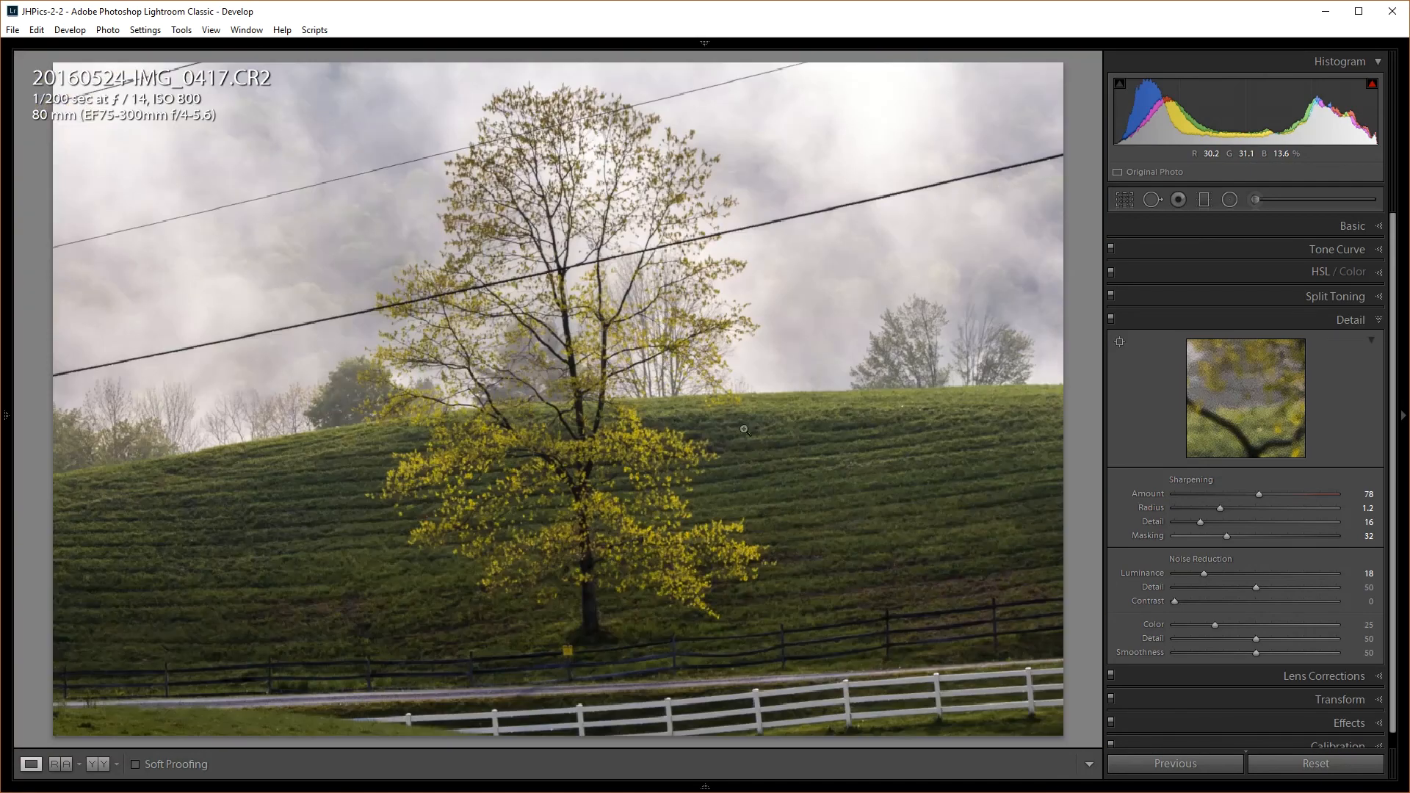
key(backslash)
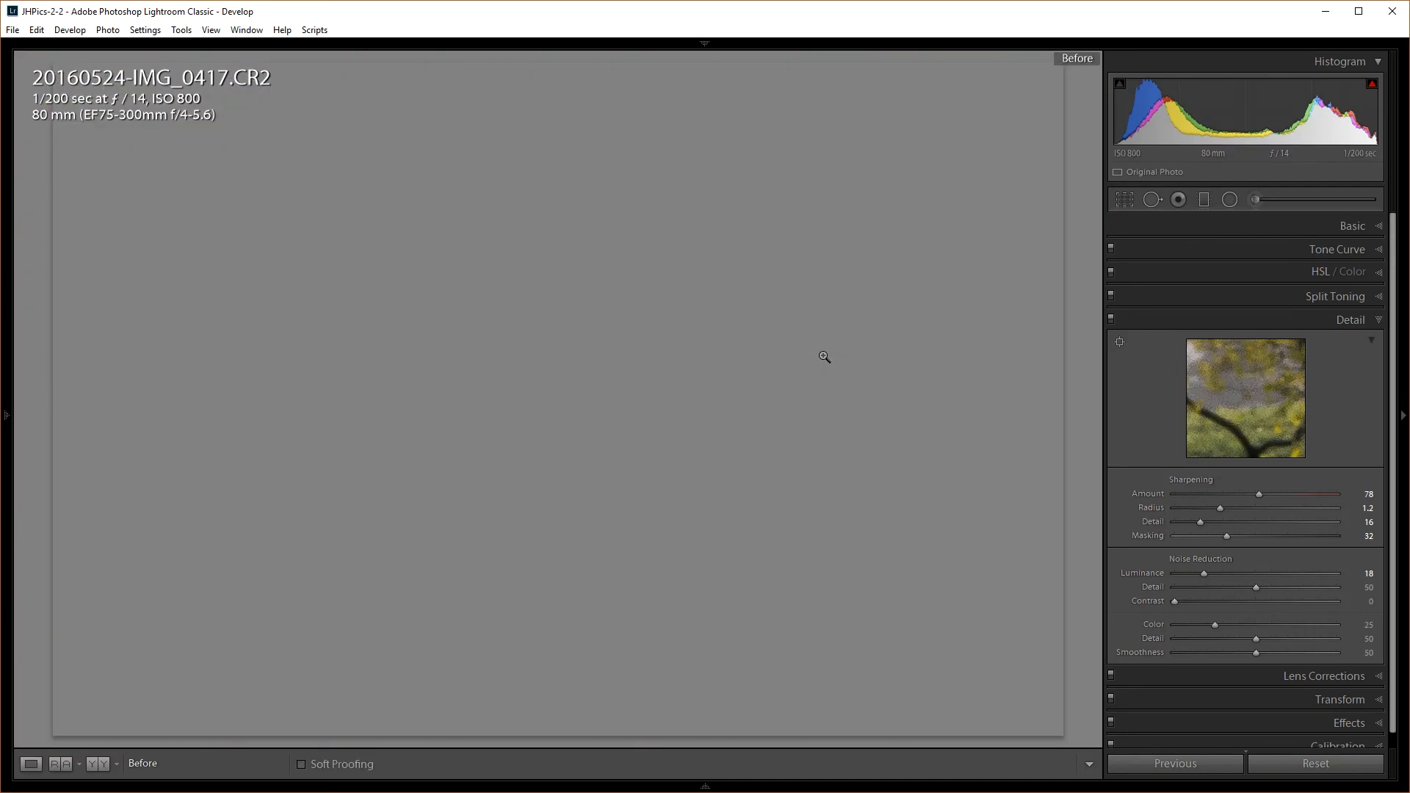
key(backslash)
key(backslash)
key(backslash)
key(backslash)
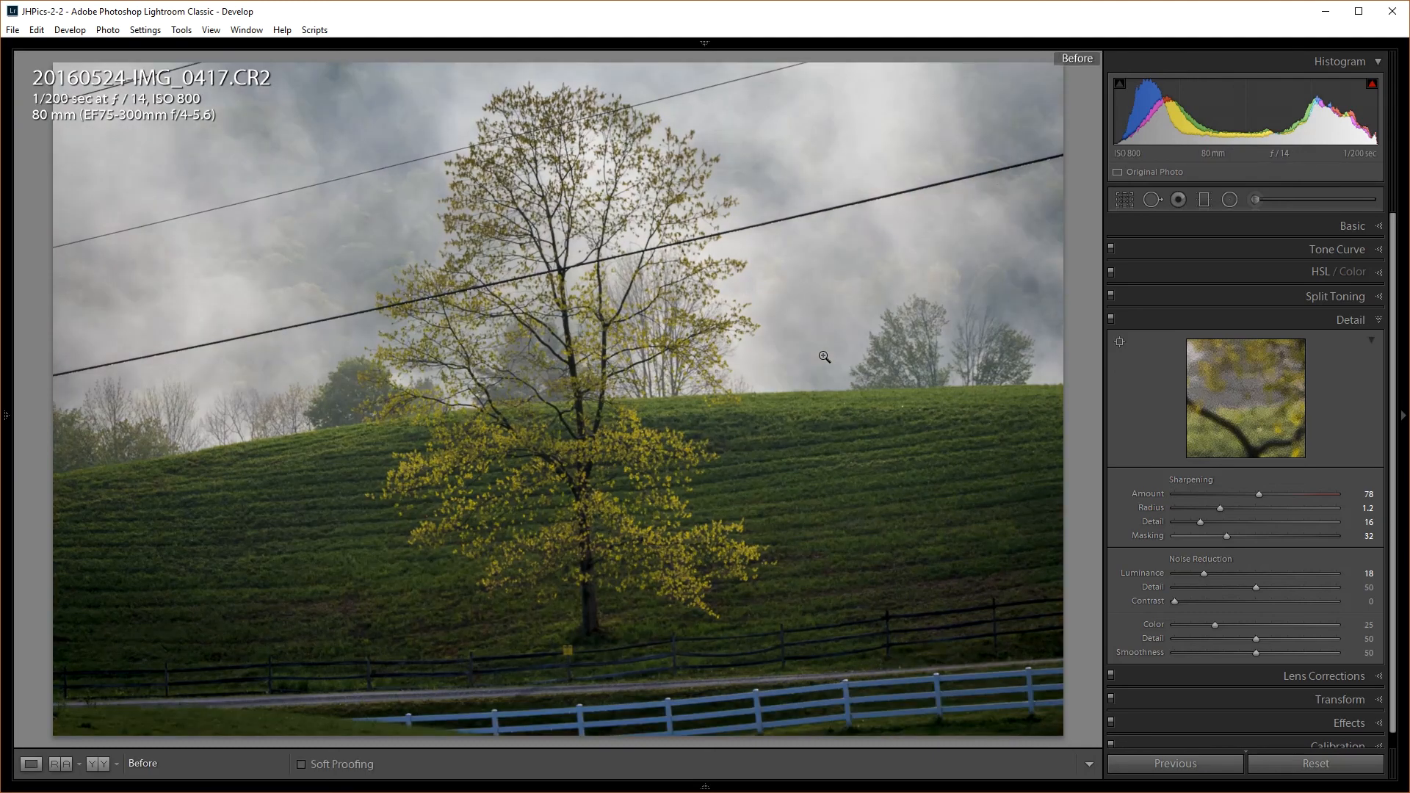
key(backslash)
key(backslash)
key(backslash)
key(backslash)
key(backslash)
key(backslash)
key(backslash)
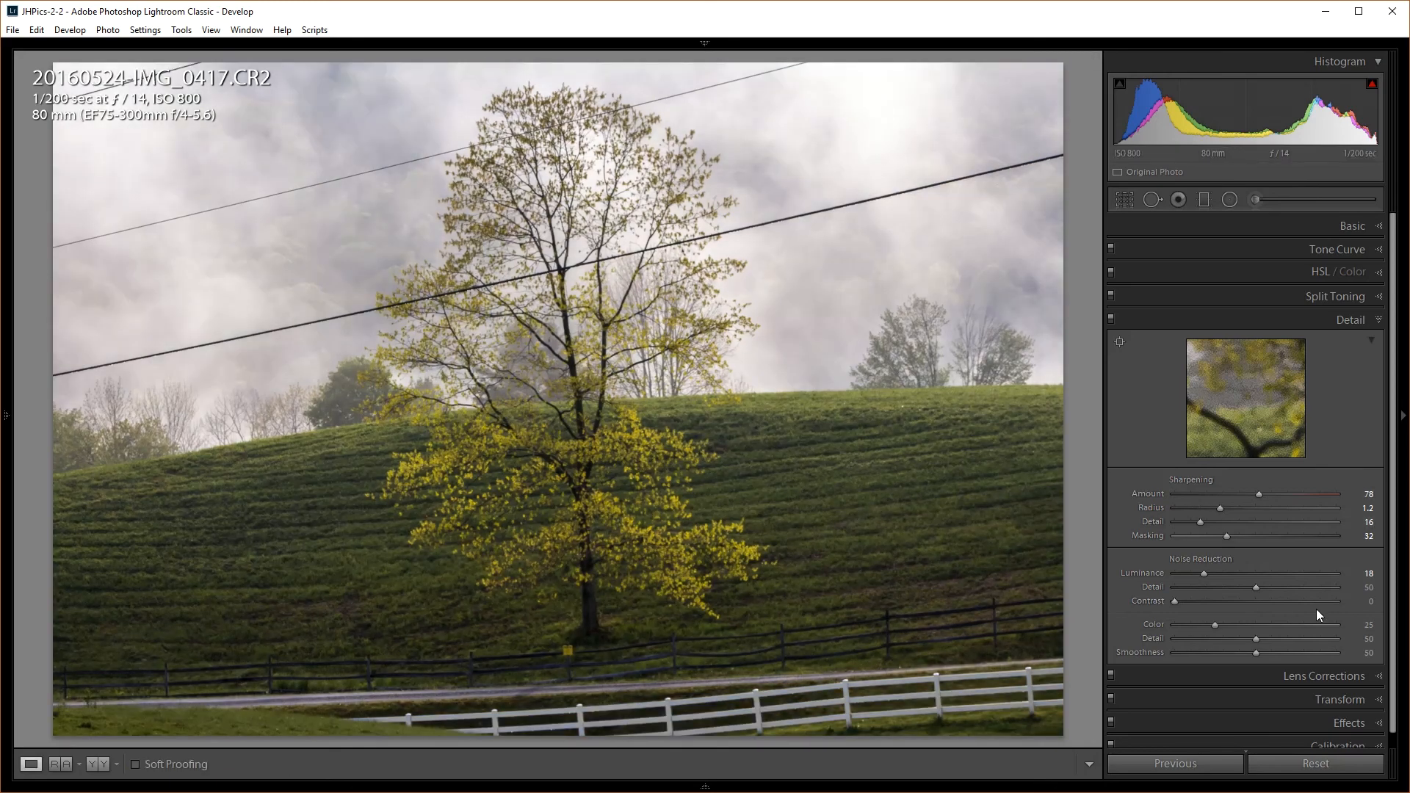
In Lens Corrections, enable chromatic aberration removal and profile corrections with lens make Canon
click(1333, 319)
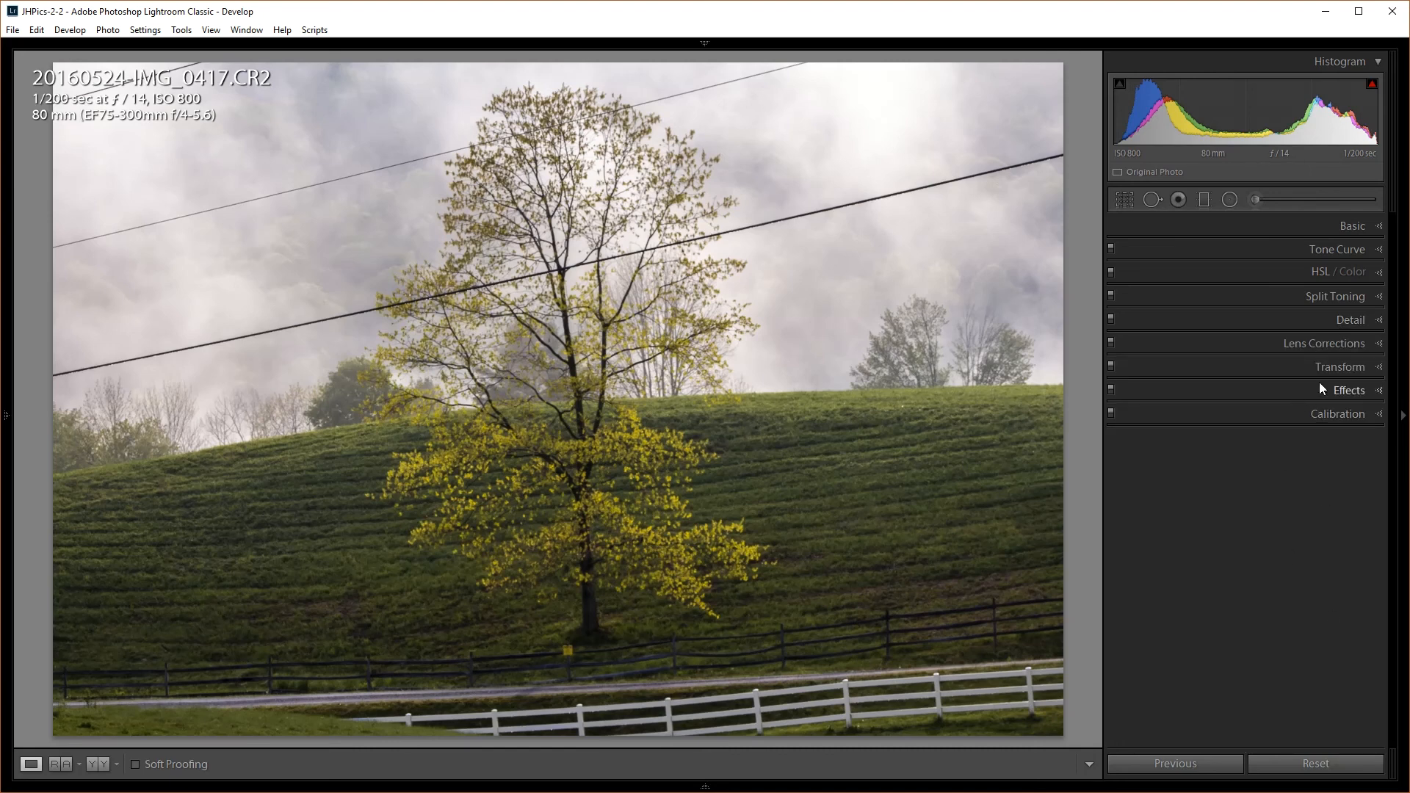
click(1326, 343)
click(1175, 388)
click(1152, 401)
click(1211, 457)
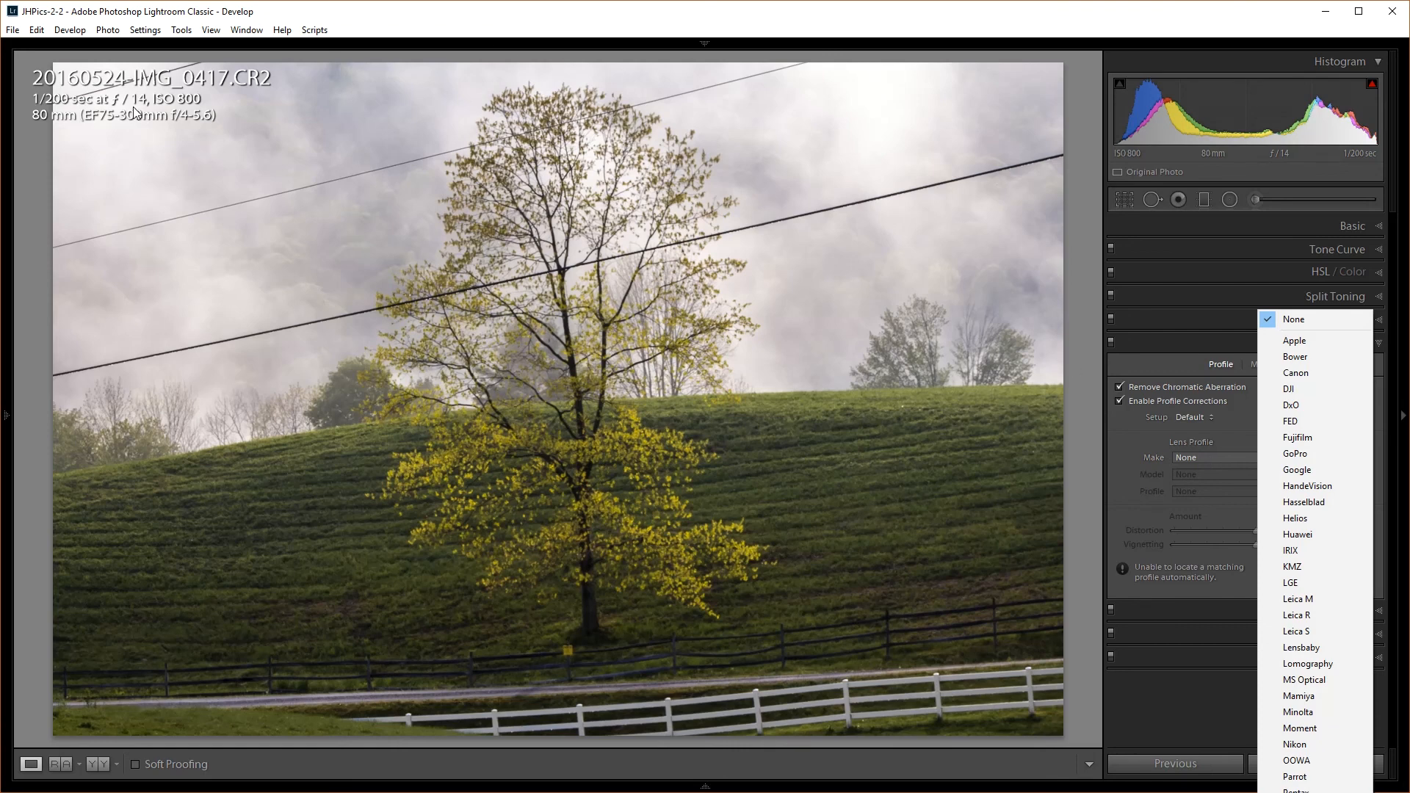
click(1307, 373)
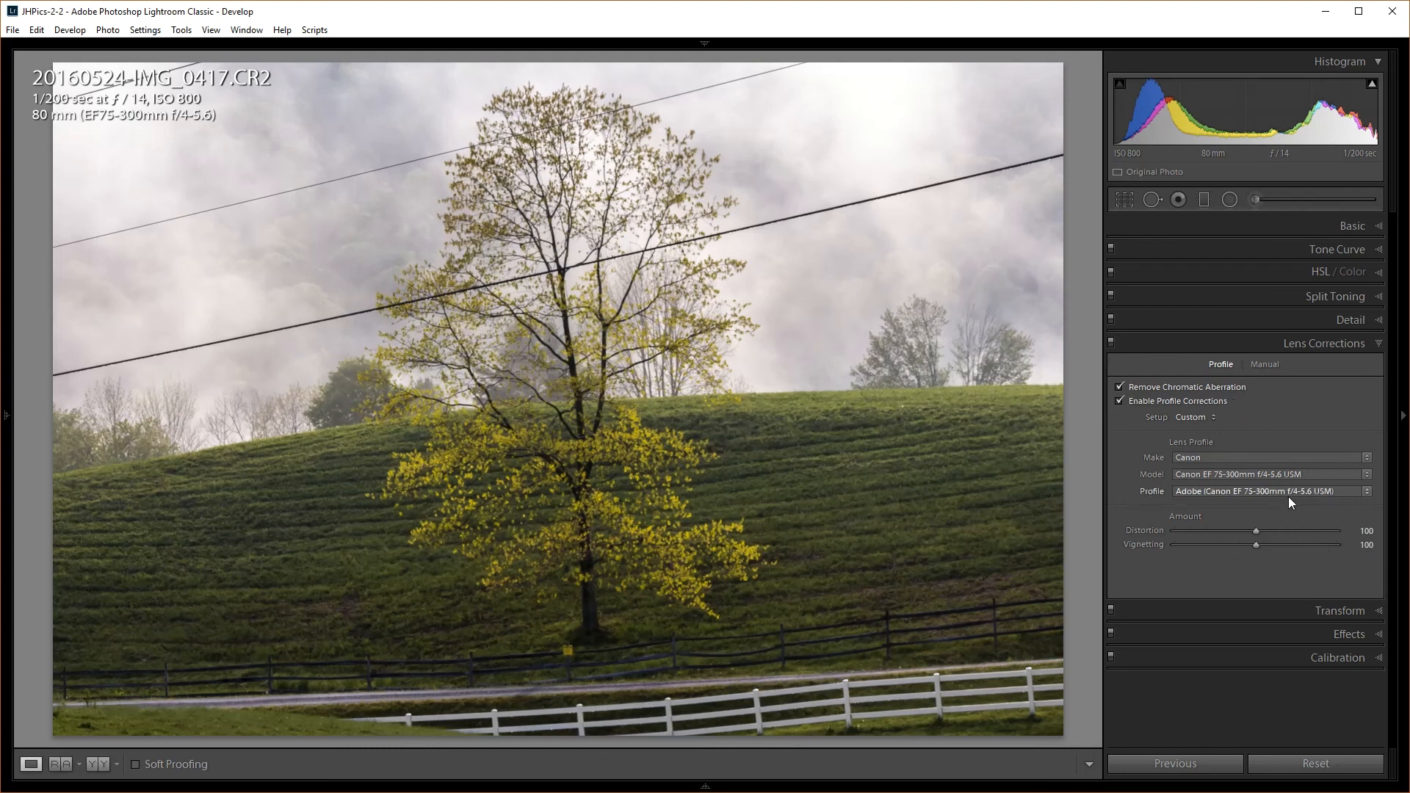
click(1325, 345)
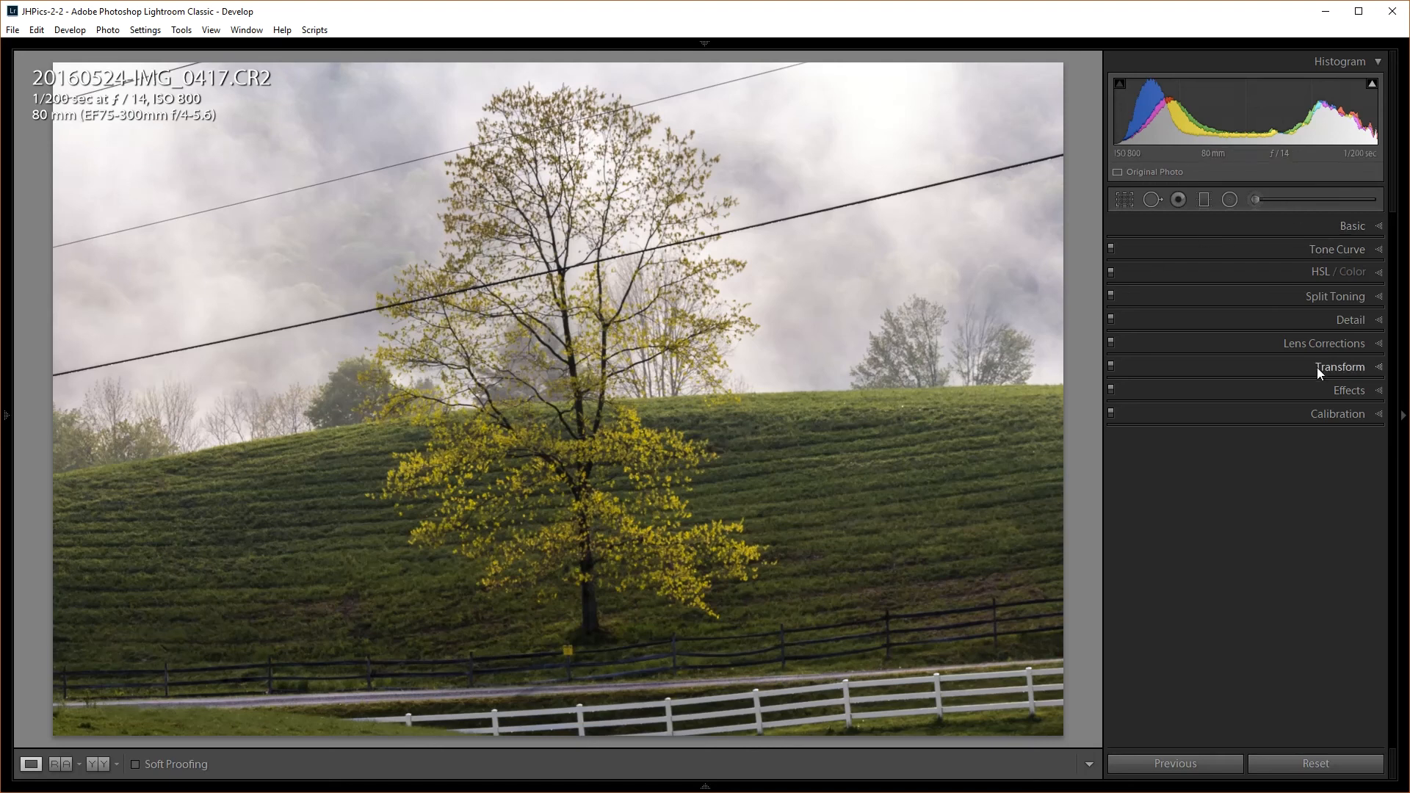
Rotate the photo +2.2 in the Transform panel so the hillside sits level
click(1337, 368)
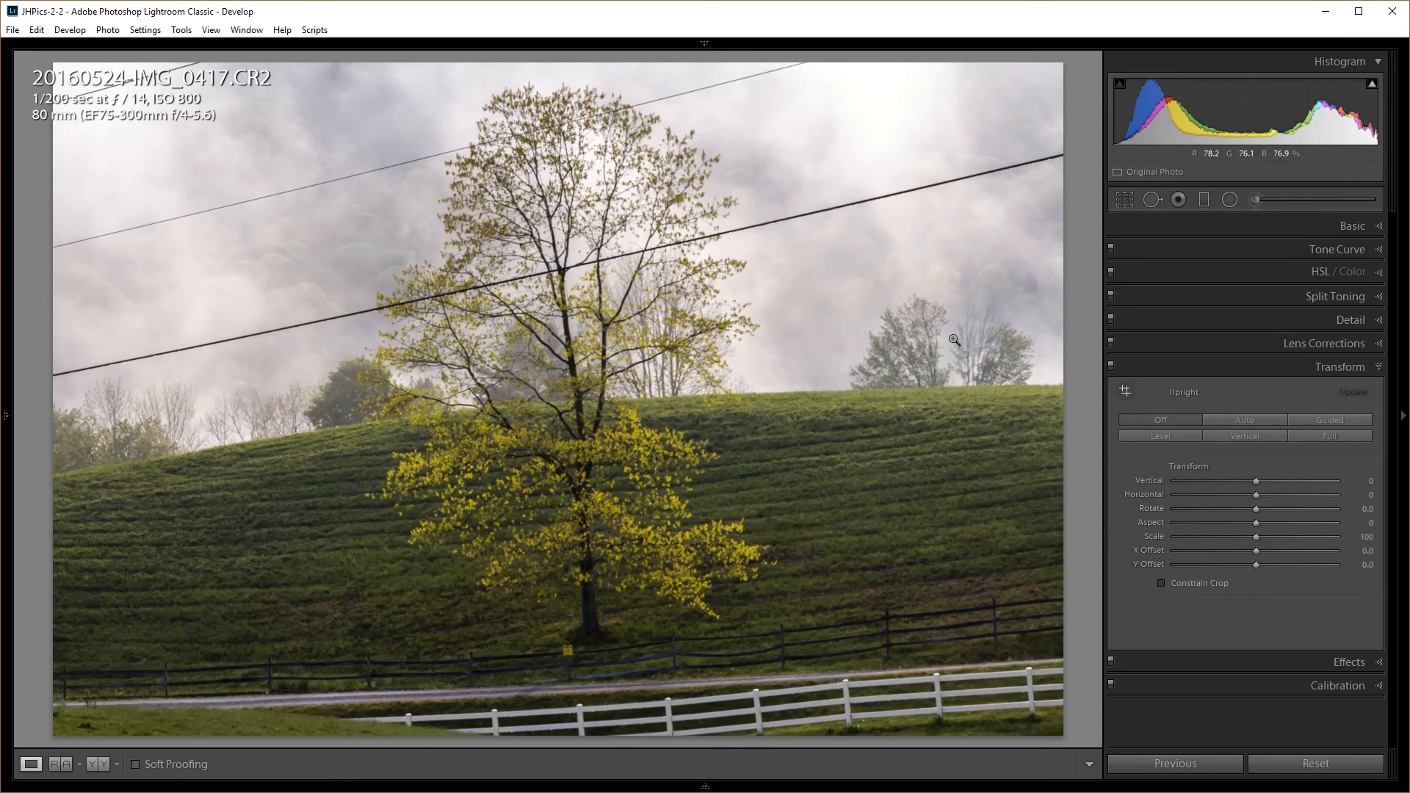
drag(1260, 513, 1276, 509)
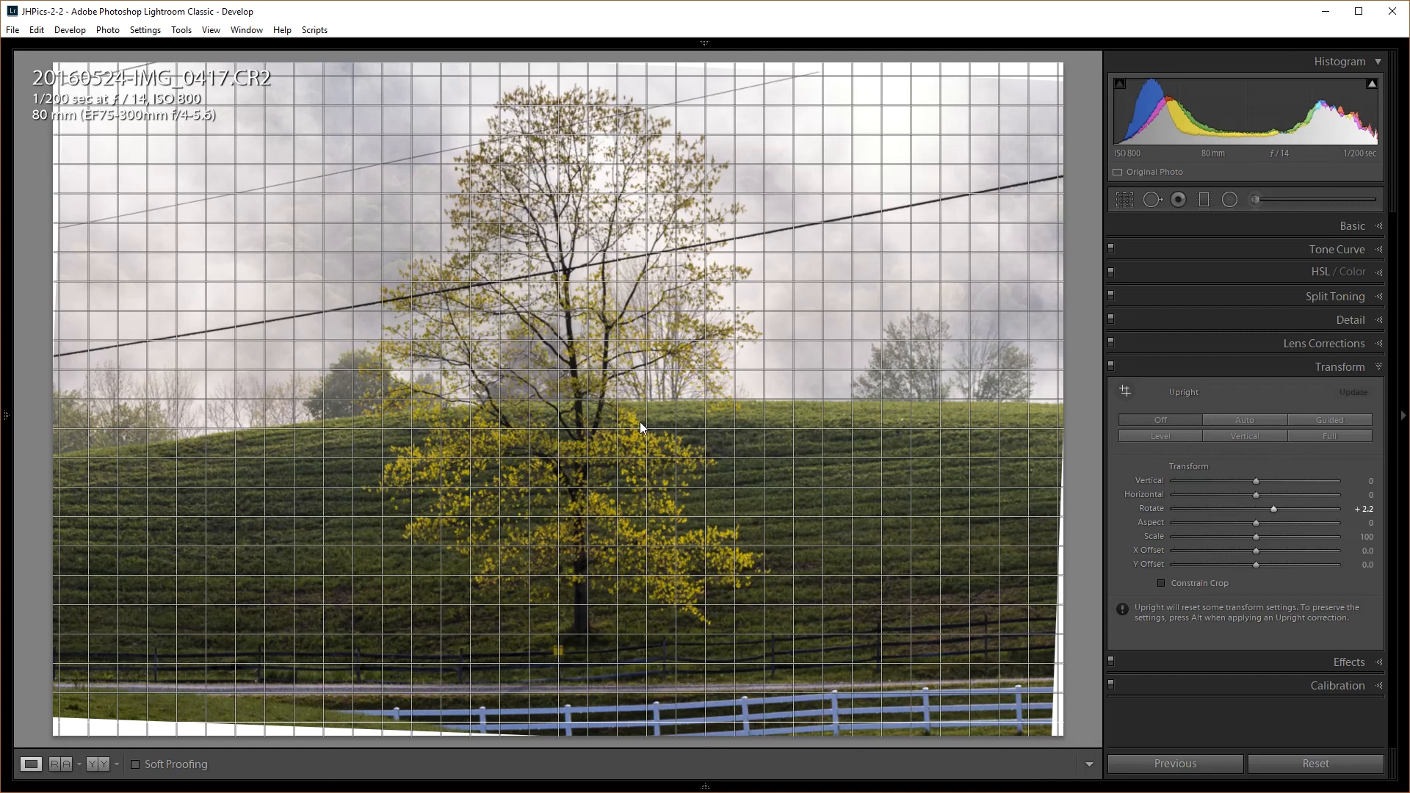
drag(1276, 506, 1275, 505)
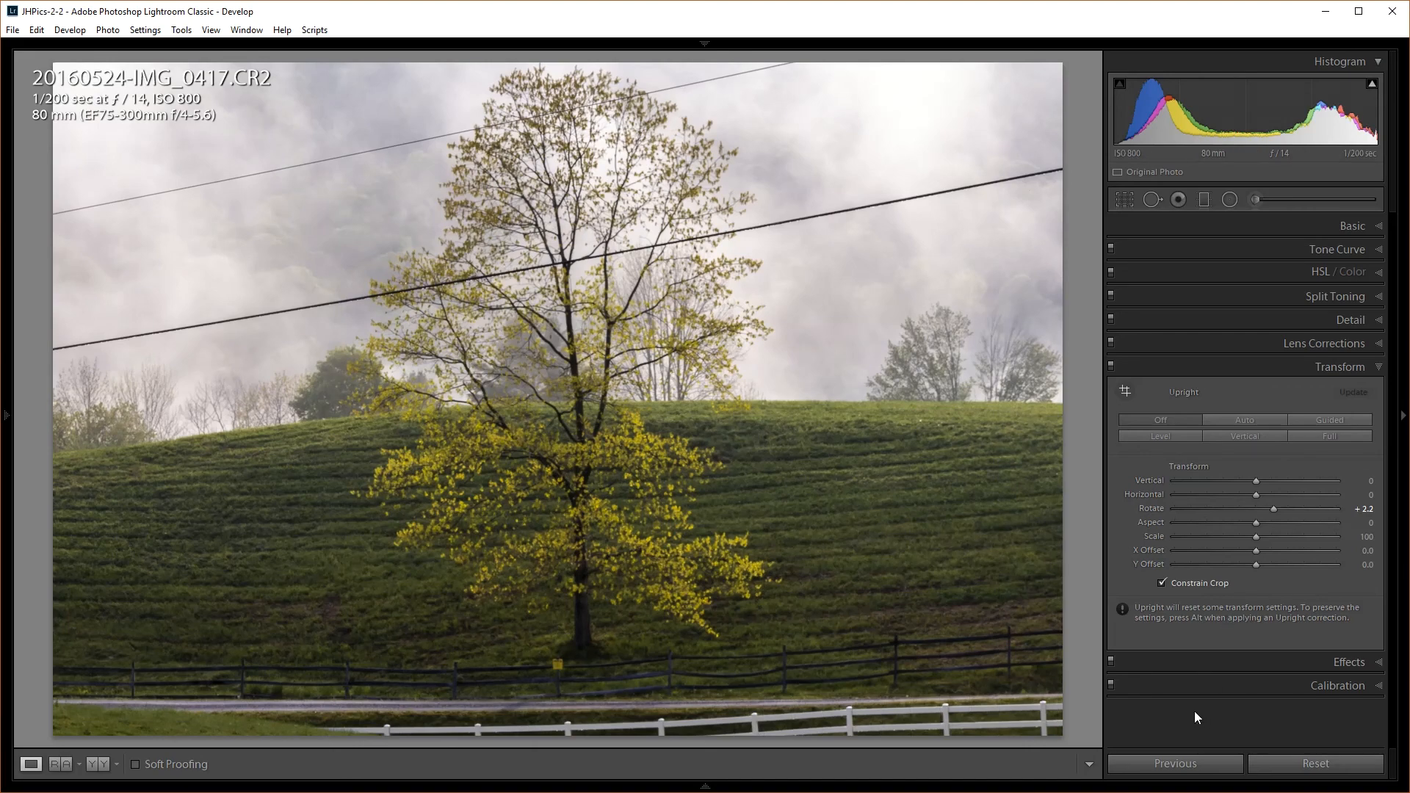
Compare before and after with \, then expand the Basic and Effects panels
key(backslash)
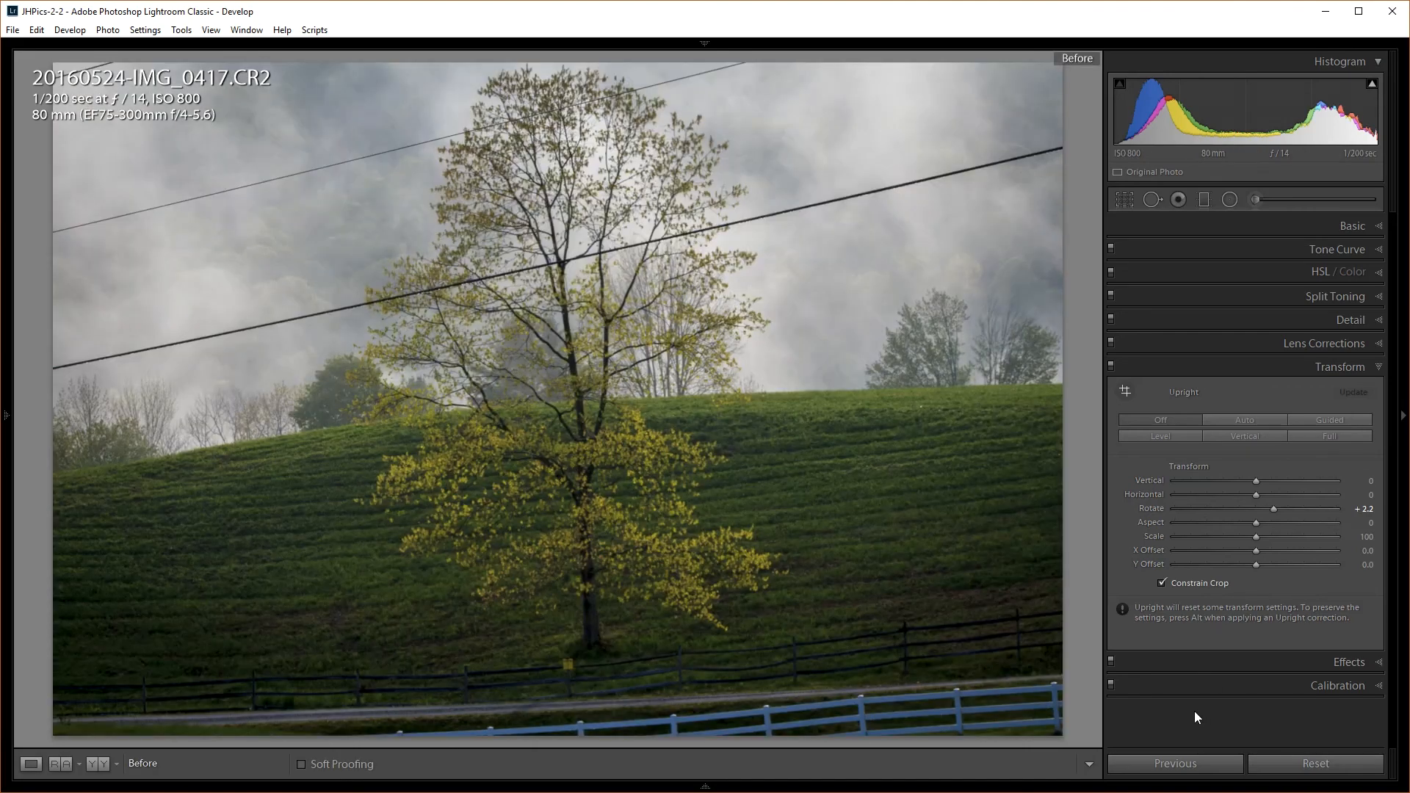
key(backslash)
key(backslash)
key(backslash)
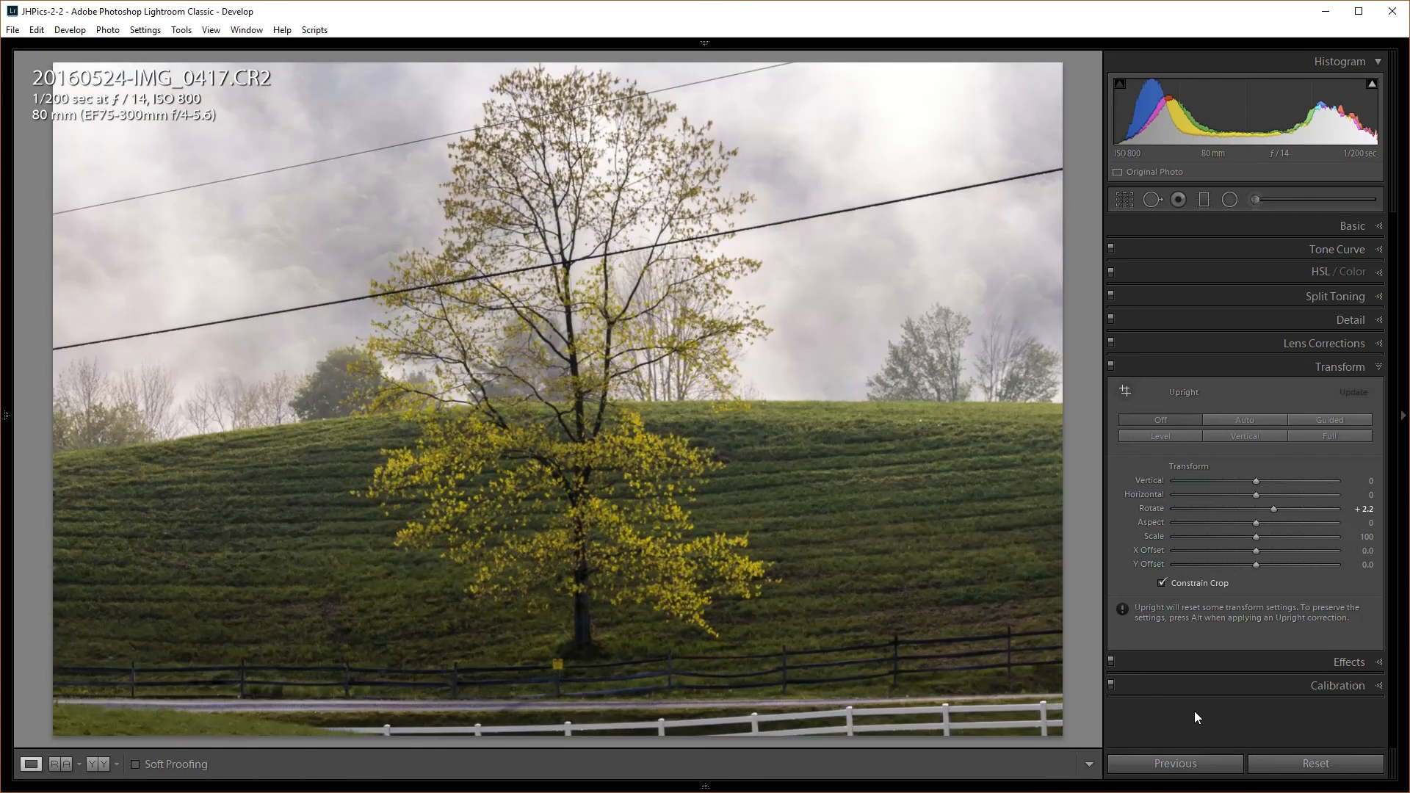
key(backslash)
key(backslash)
click(1339, 226)
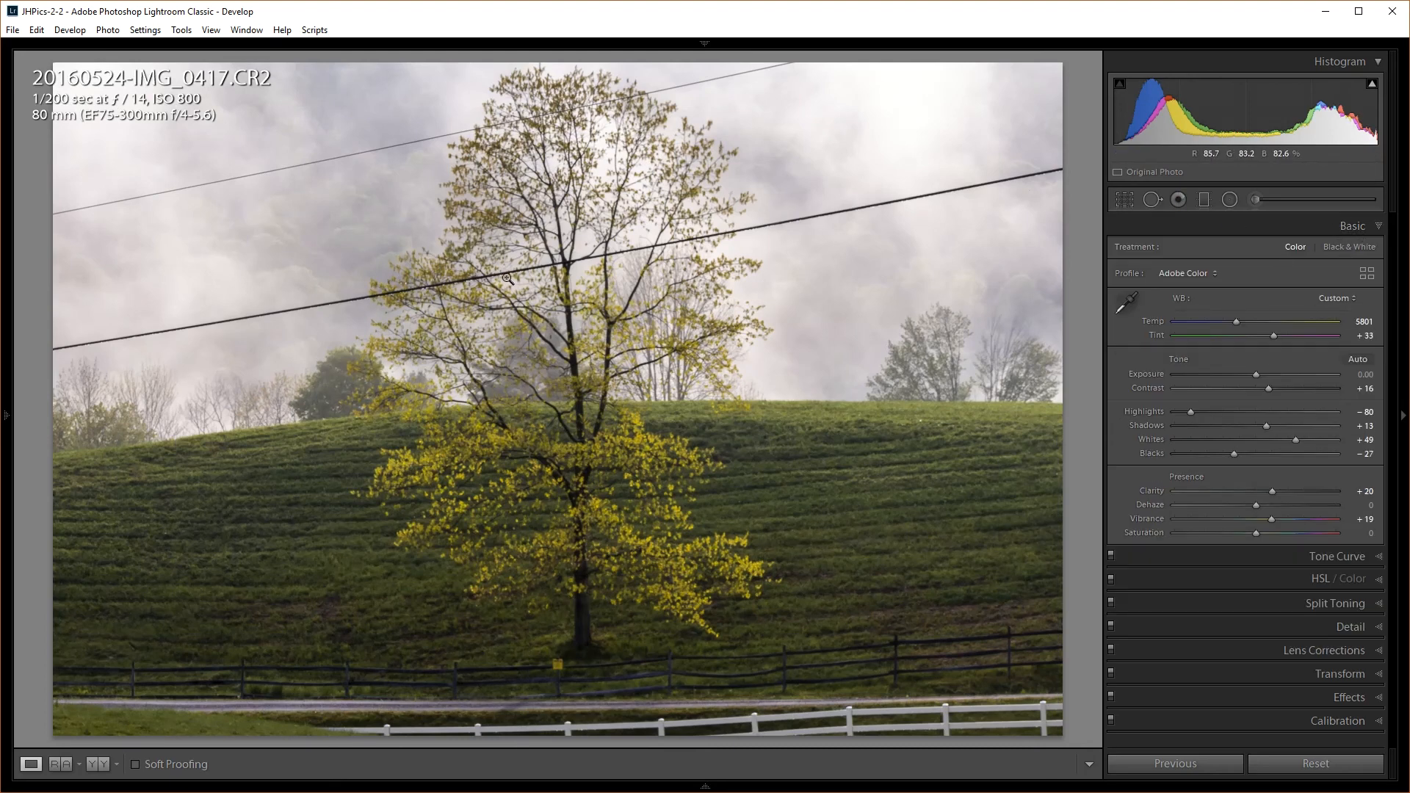
click(1346, 695)
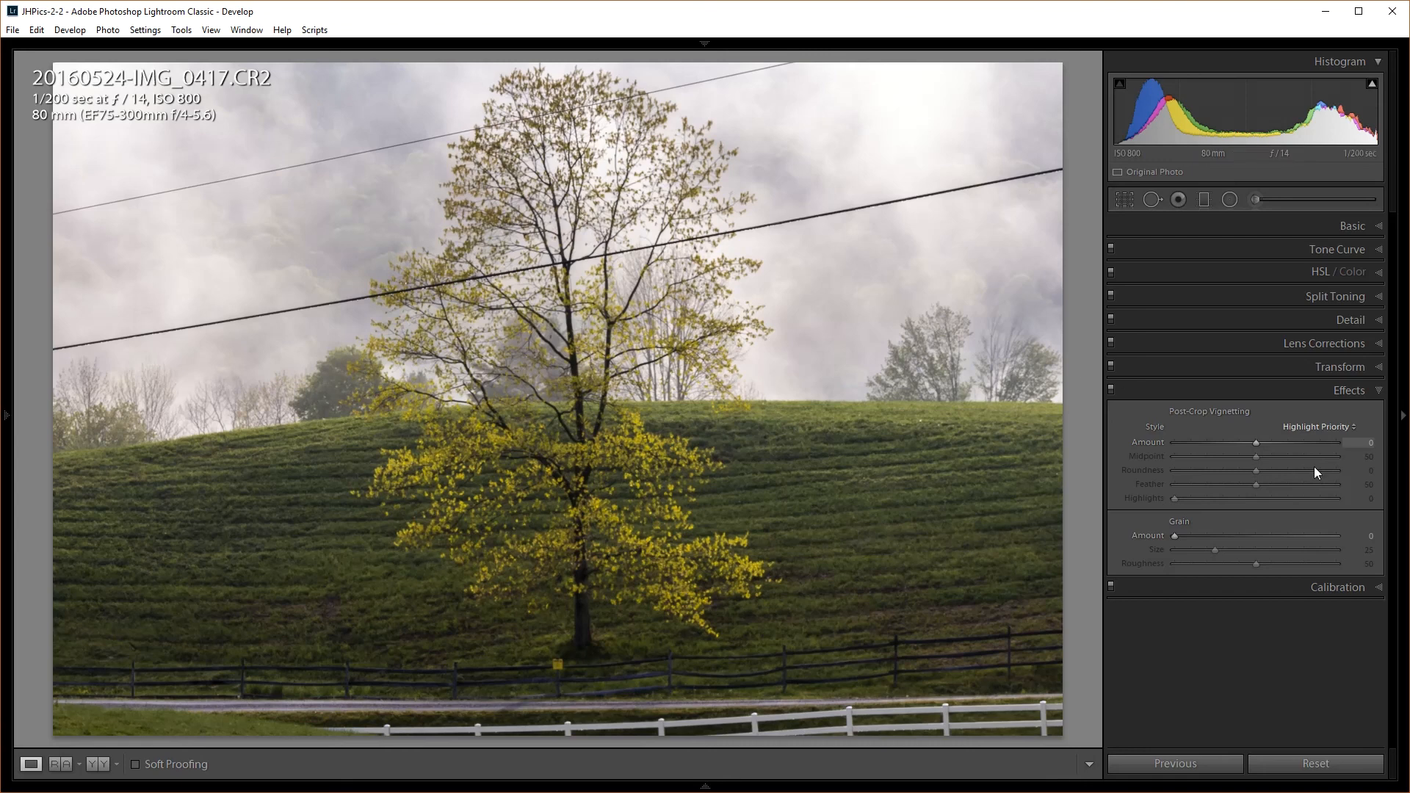
Draw an oval radial filter around the tree, shift it lower, widen it, and hide the overlay
click(1232, 198)
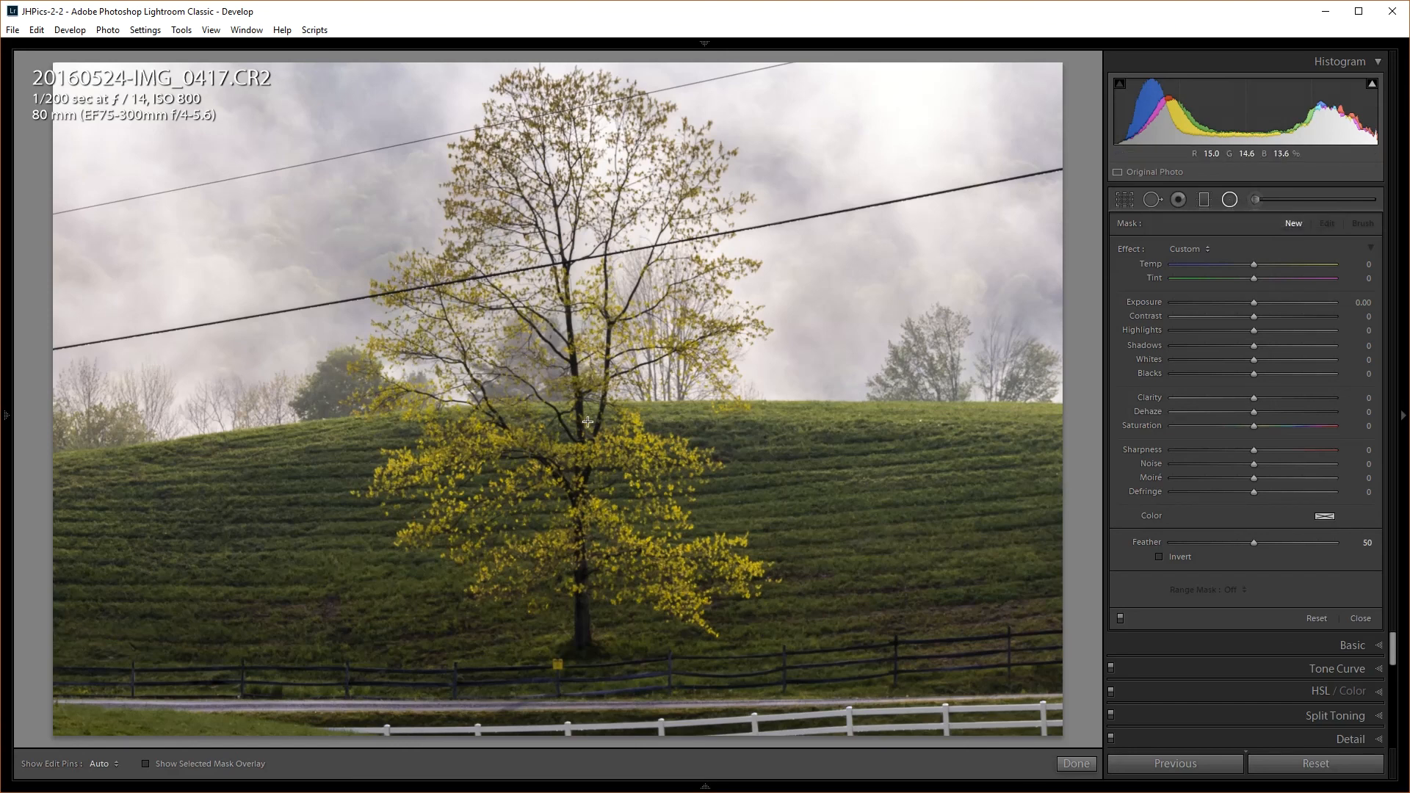
drag(634, 576, 762, 650)
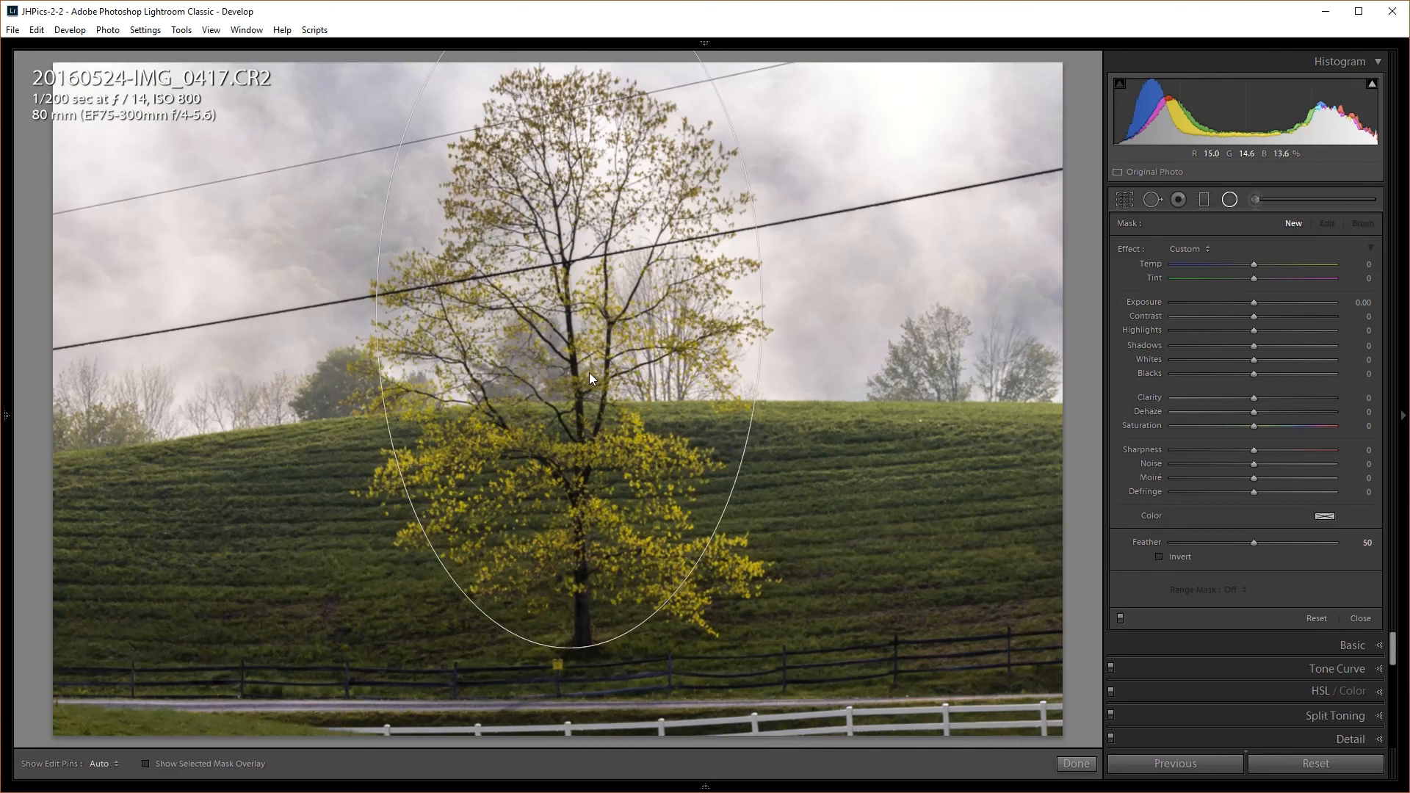
drag(571, 349, 569, 383)
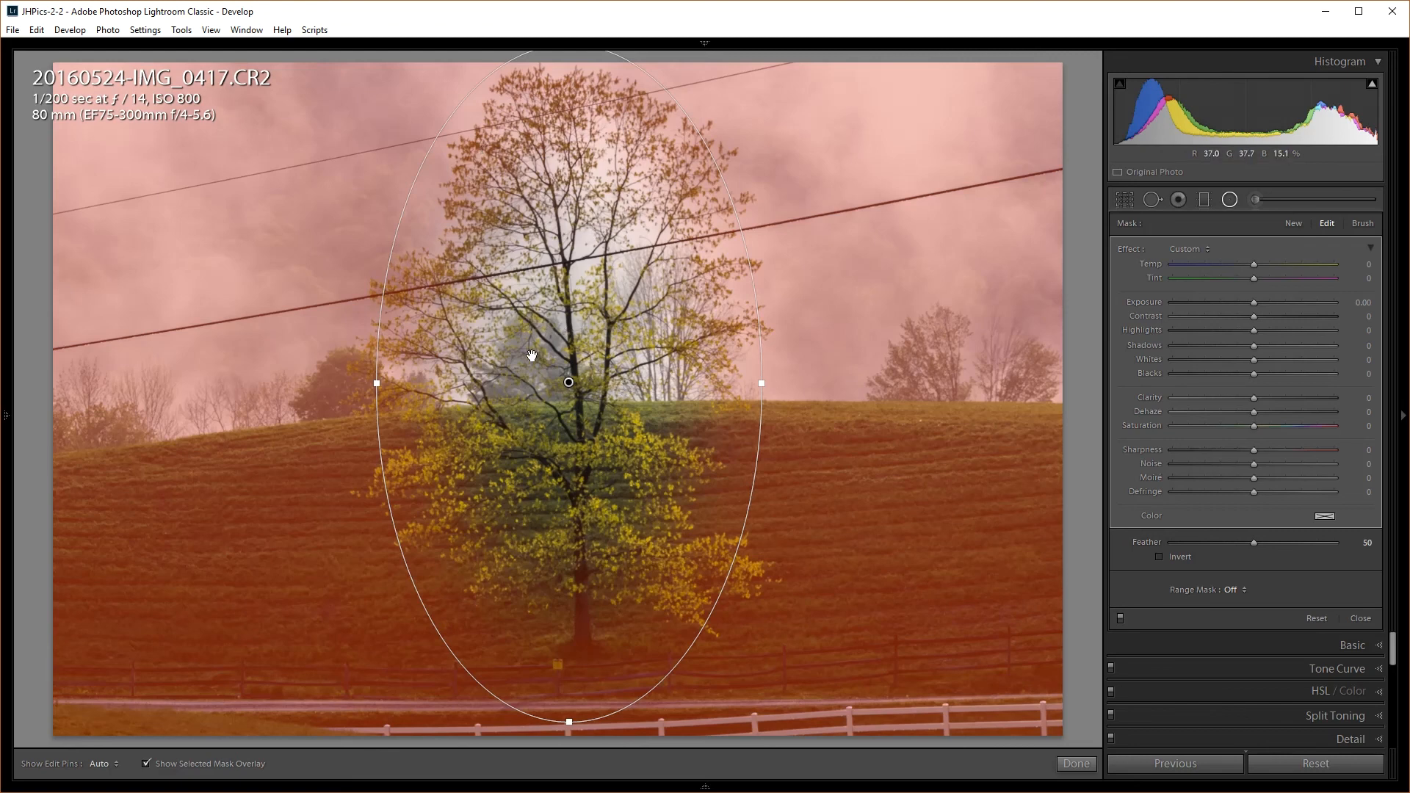
drag(367, 385, 353, 384)
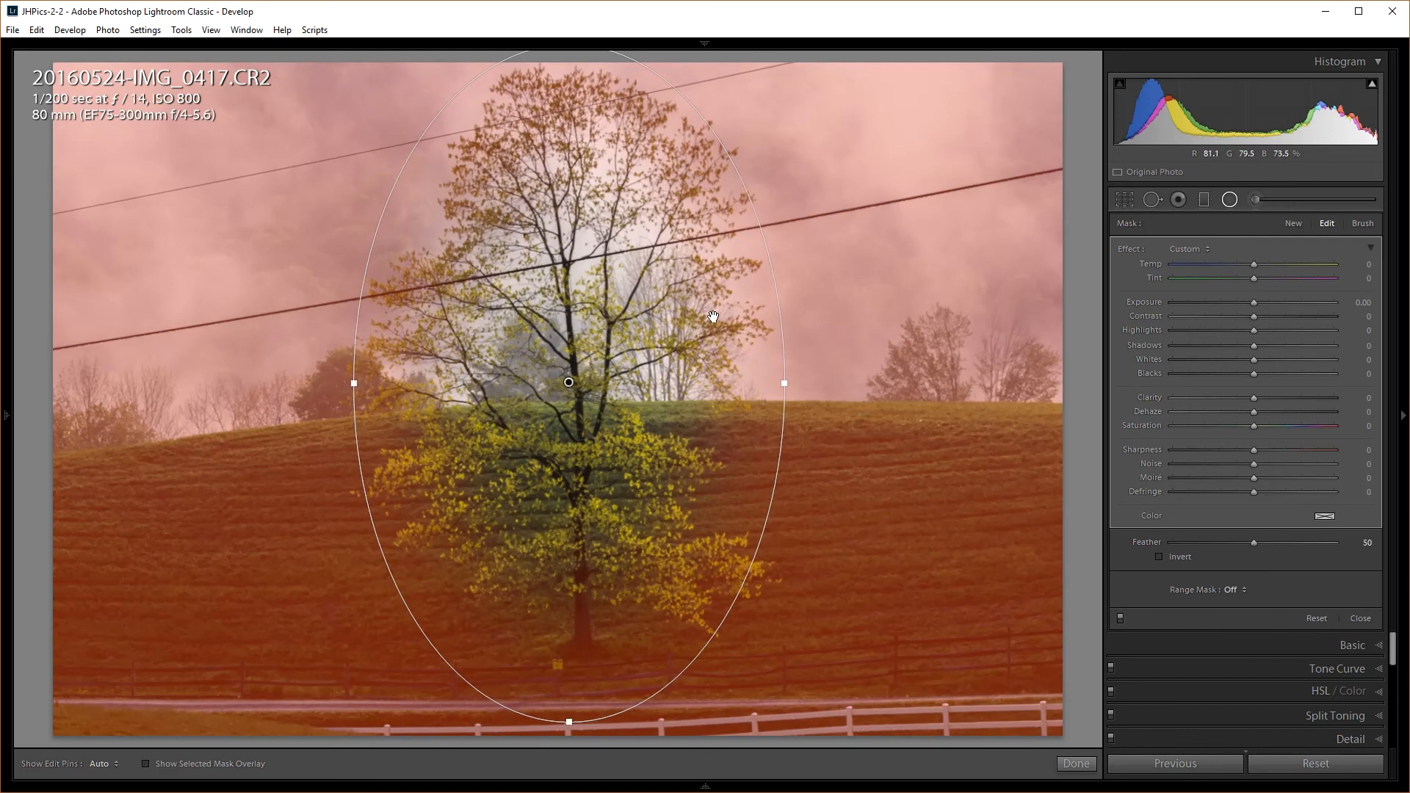
key(o)
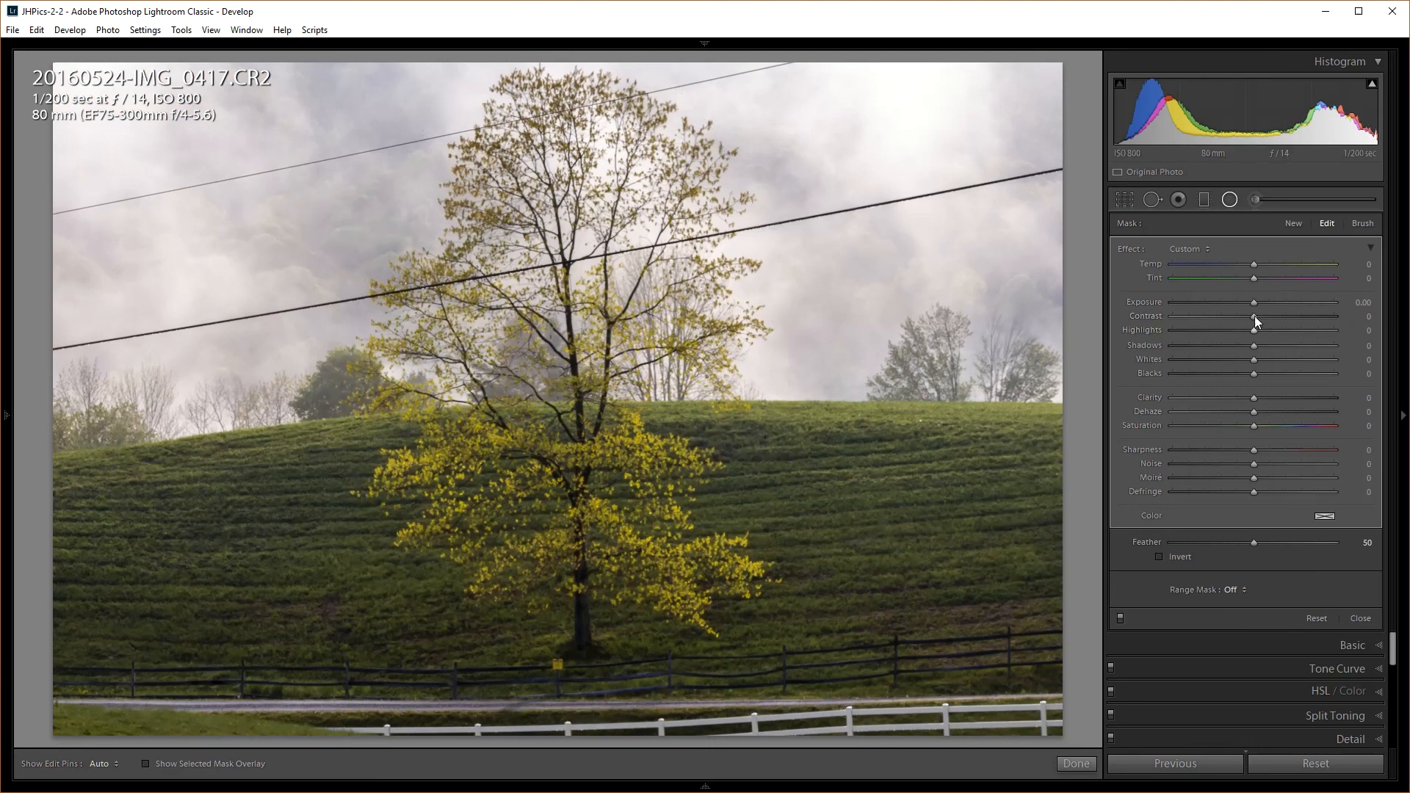
Set the radial filter to Highlights -91 and Exposure about -0.42, moving and widening the oval
drag(1258, 331, 1182, 341)
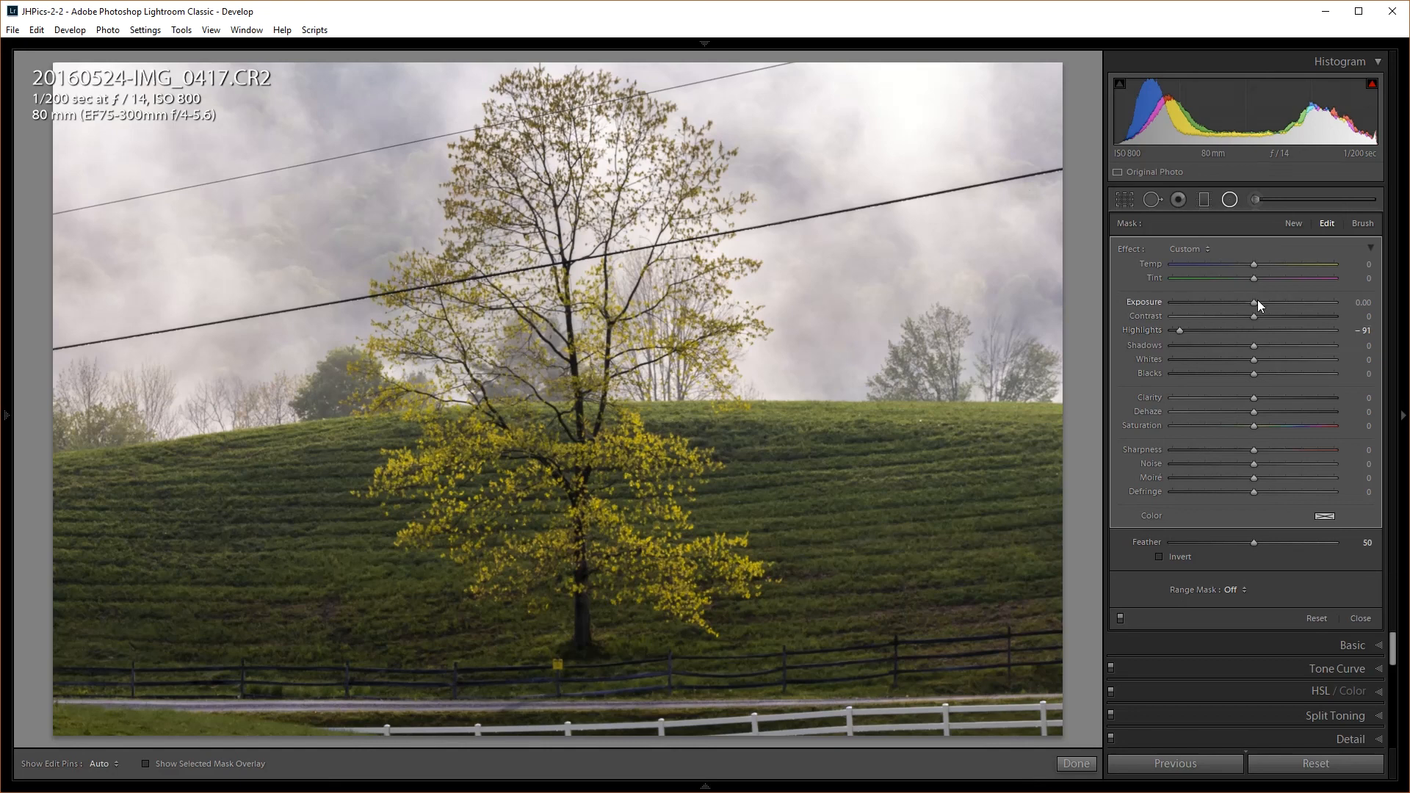
drag(1253, 302, 1247, 302)
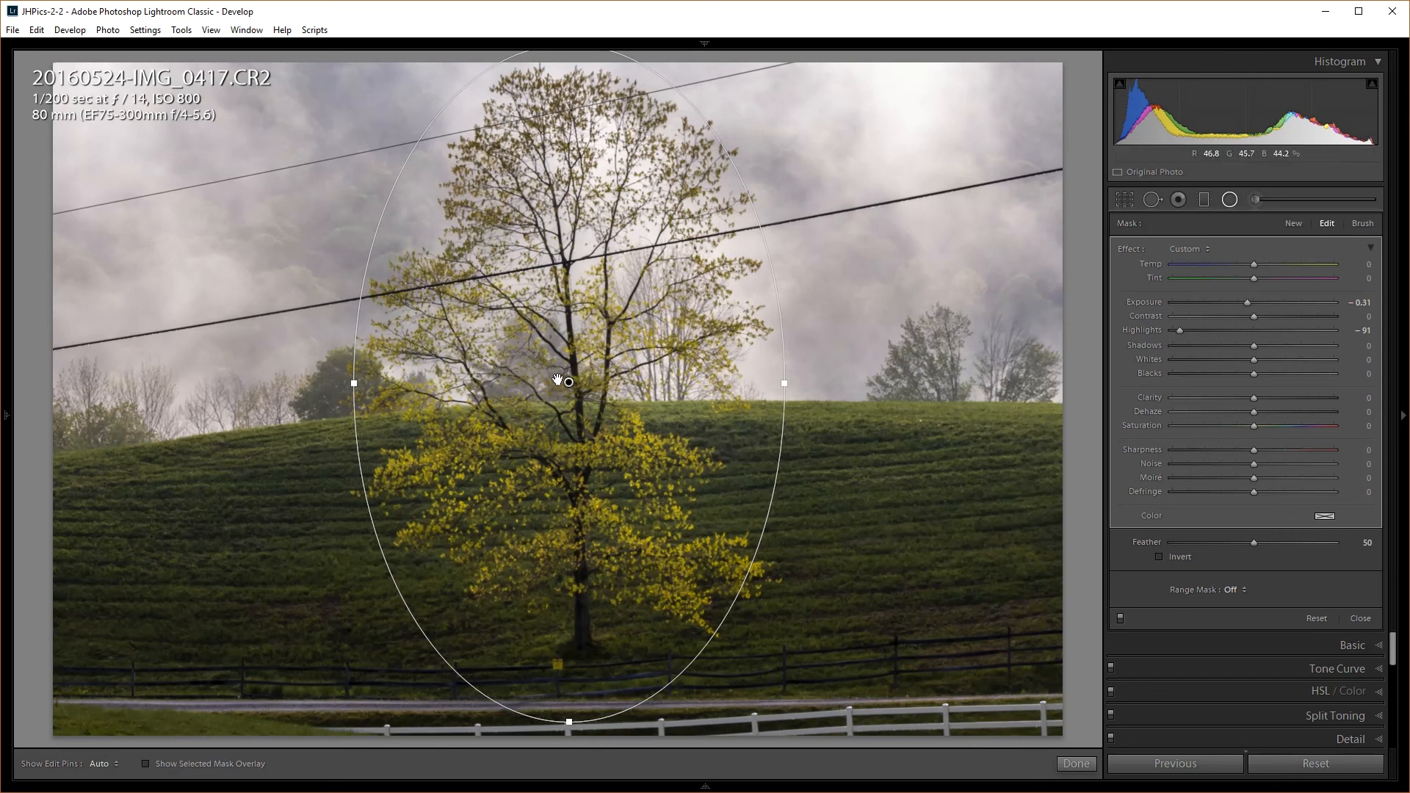
drag(568, 382, 570, 340)
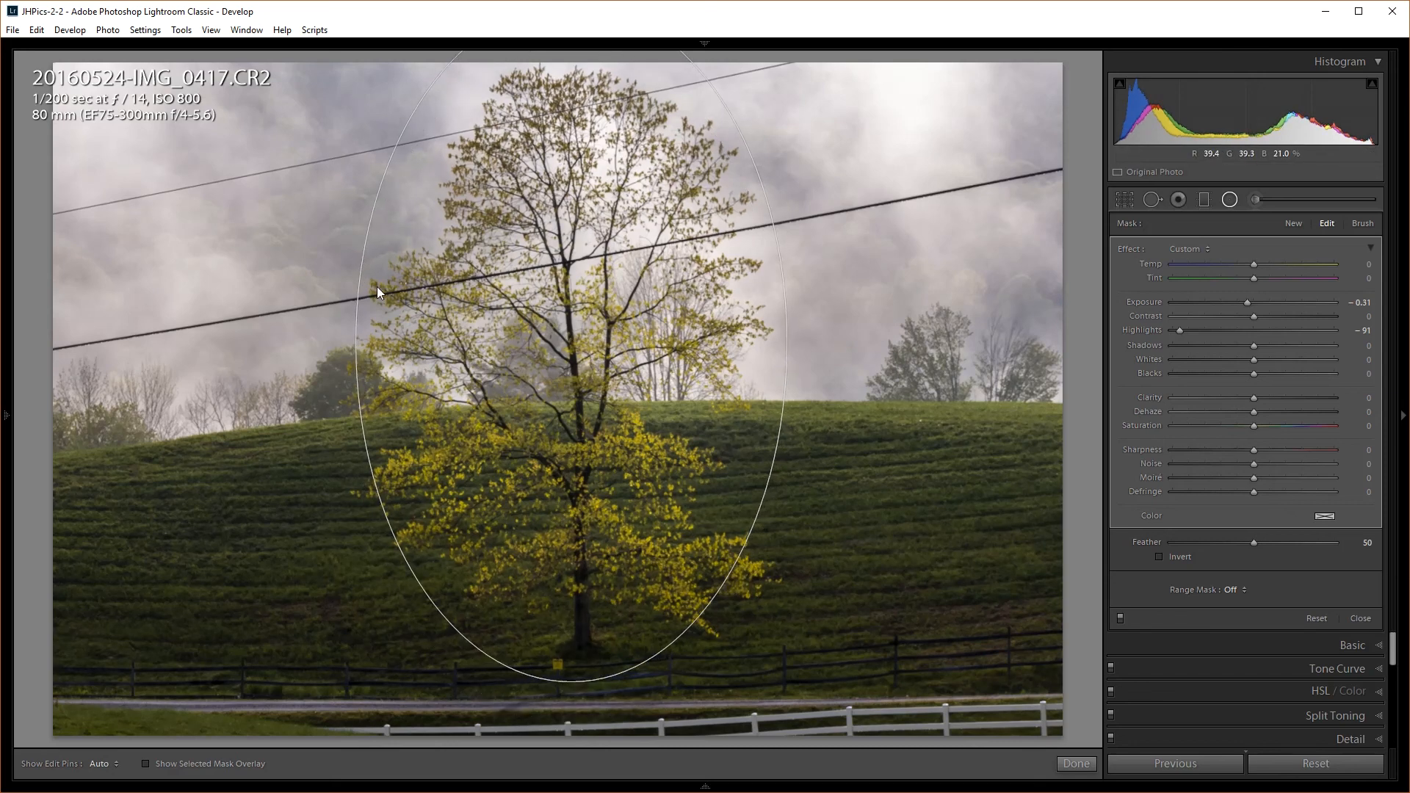
drag(357, 343, 329, 341)
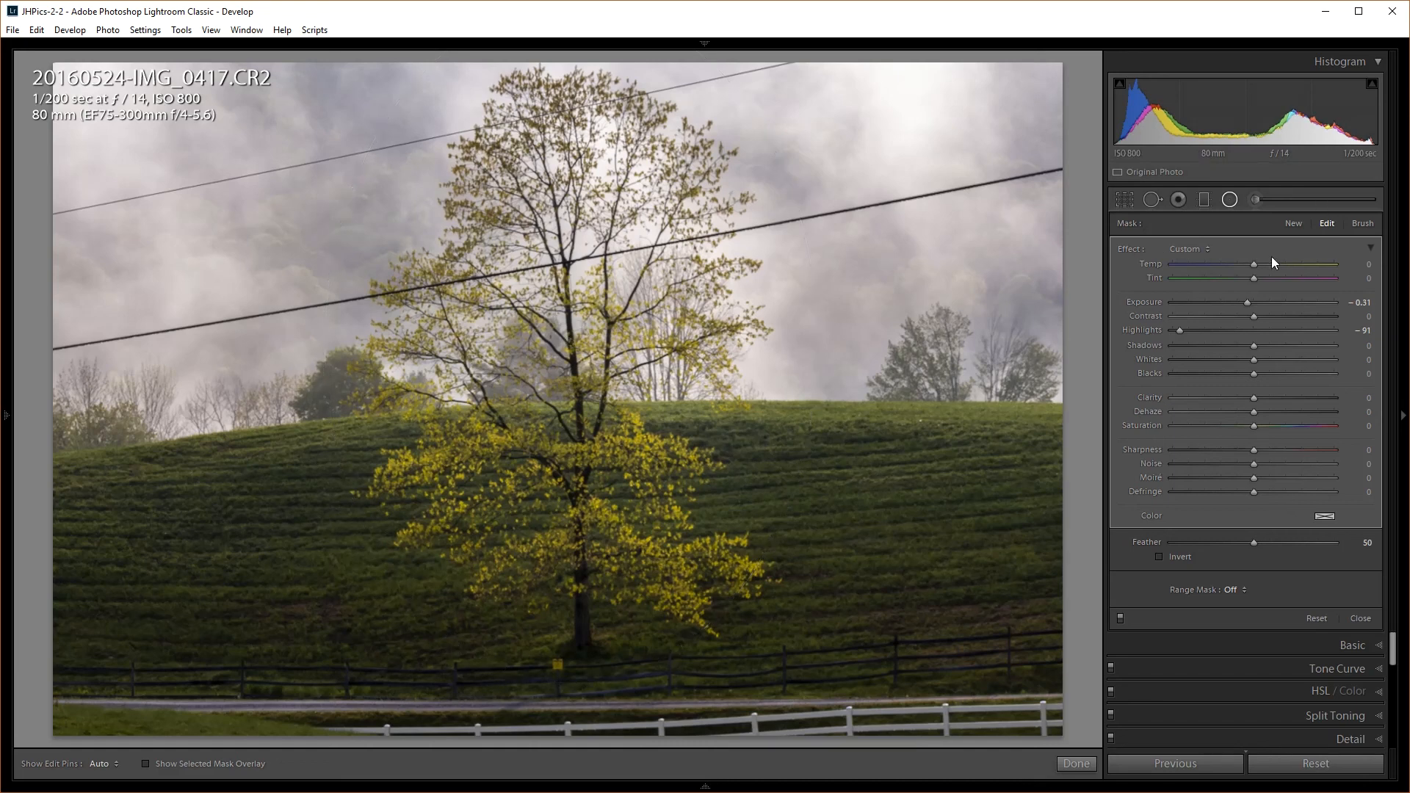
drag(1247, 301, 1236, 301)
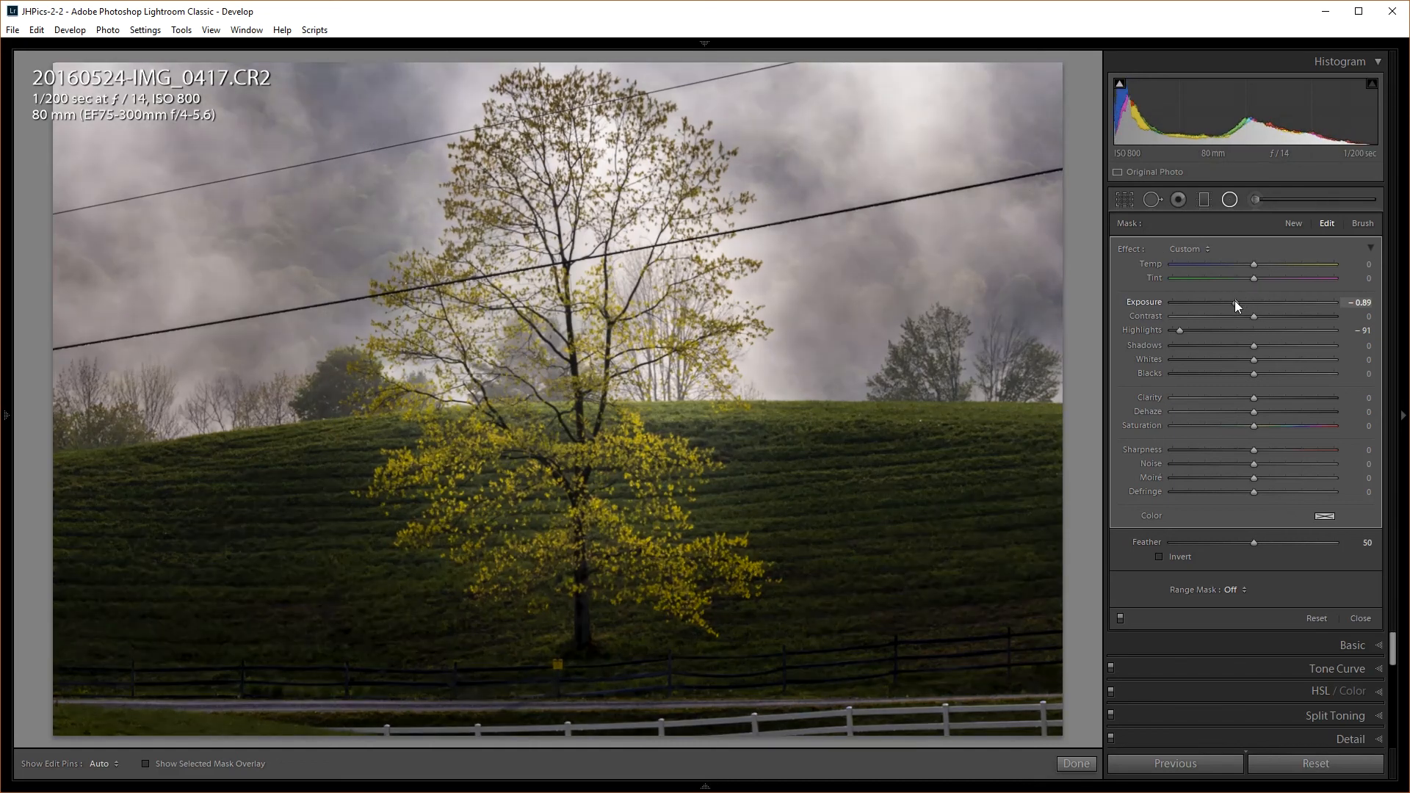
drag(1235, 301, 1245, 301)
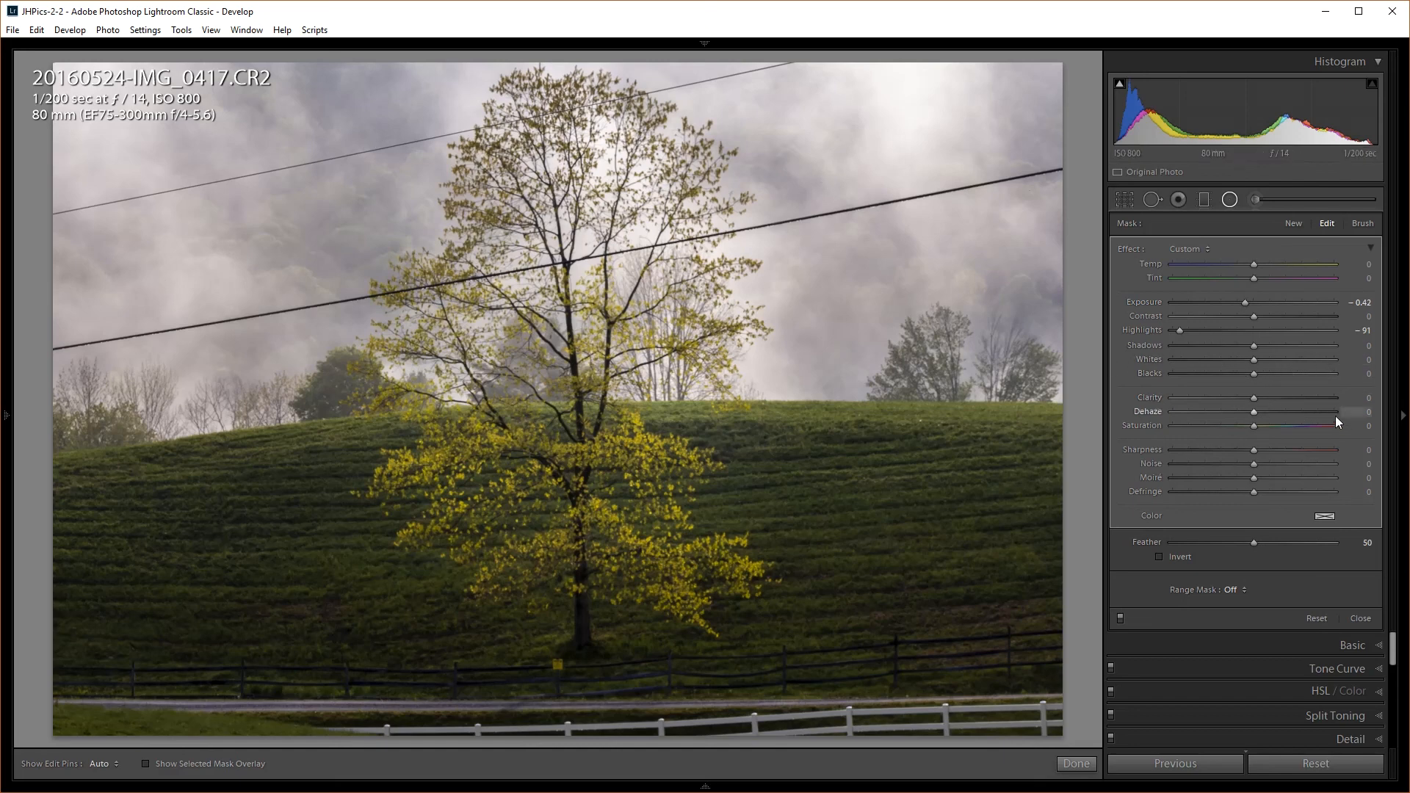
Reset the radial filter's Highlights to 0 and set Saturation -10 and Sharpness -10
double_click(1178, 329)
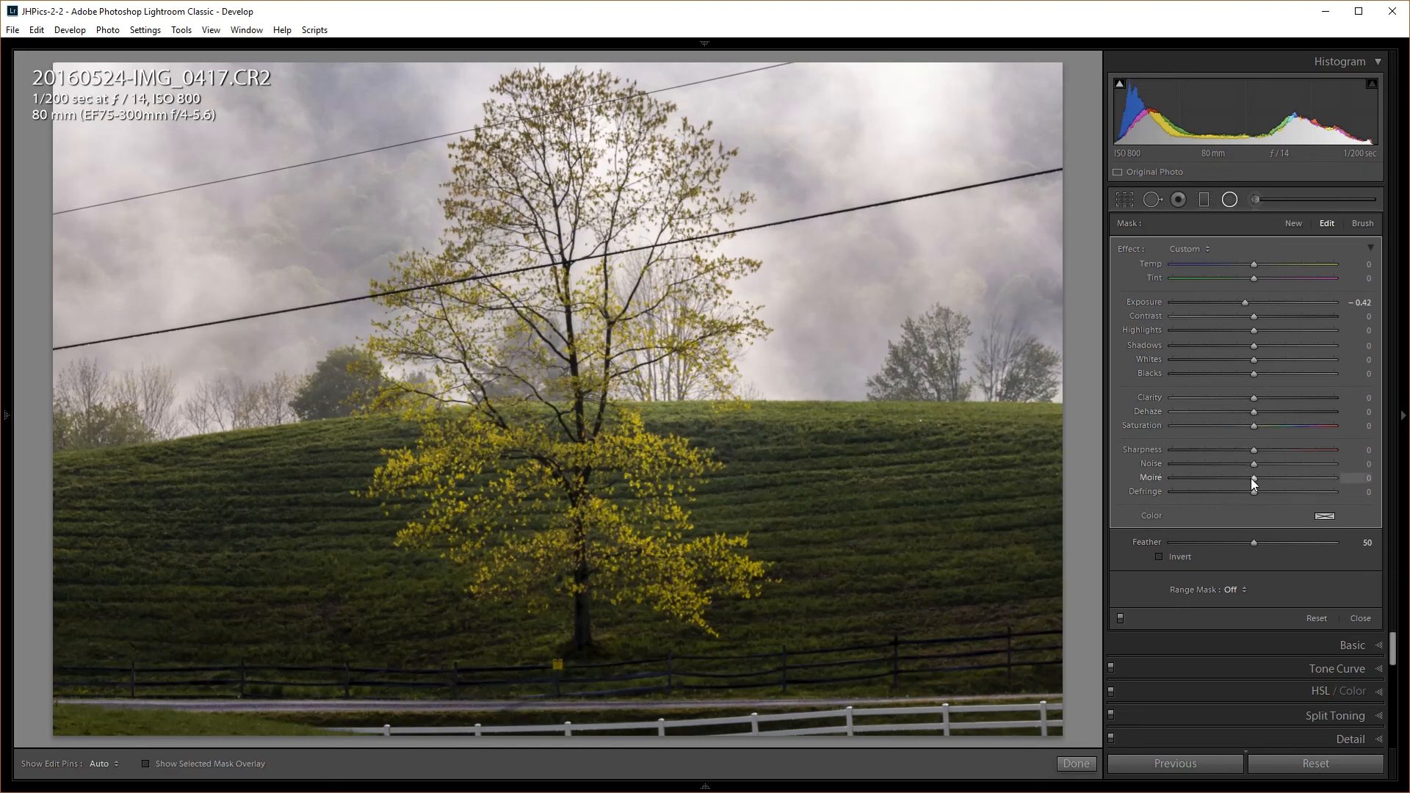
drag(1246, 425, 1243, 424)
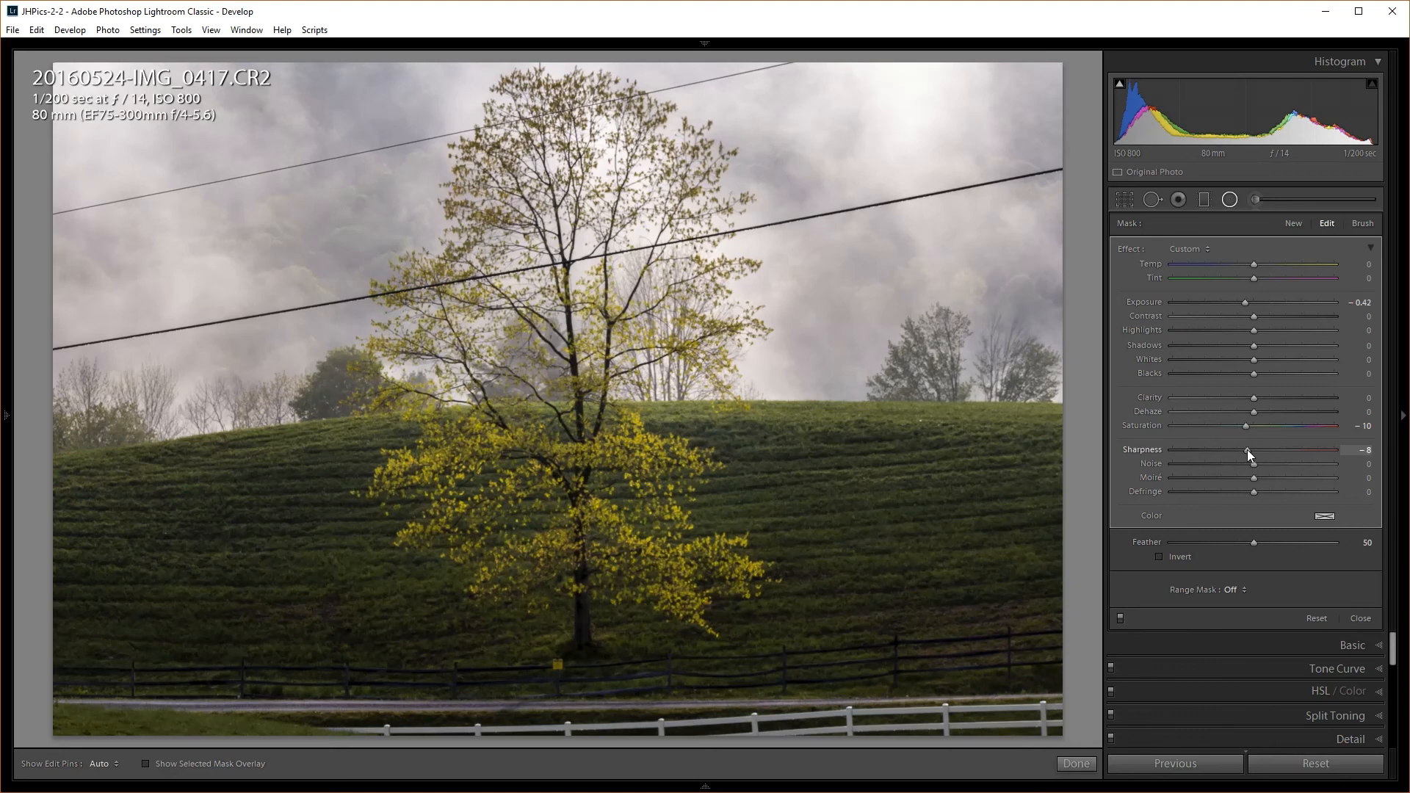
drag(1247, 450, 1293, 471)
Close the radial filter, then flick between the Before and edited views of the tree photo
click(1231, 200)
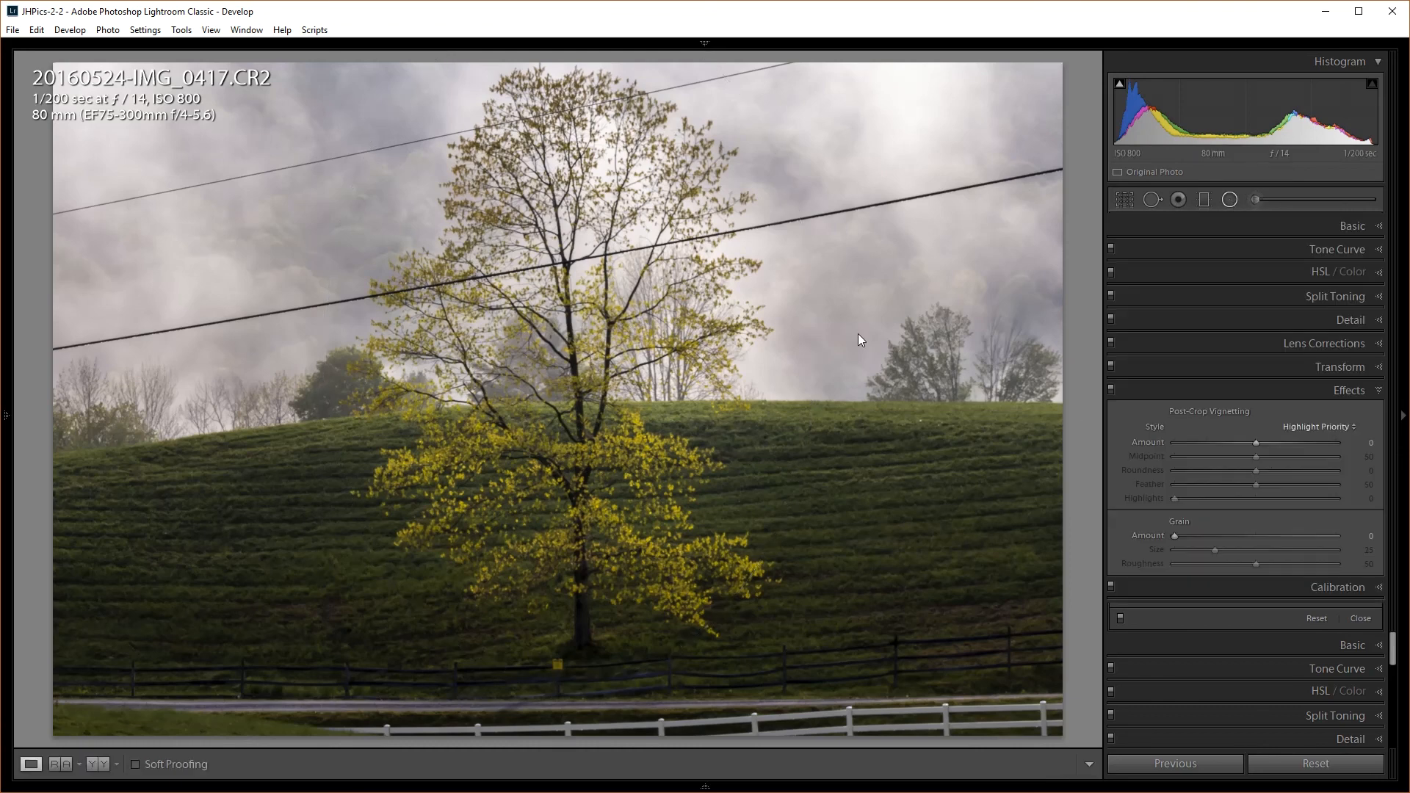
key(backslash)
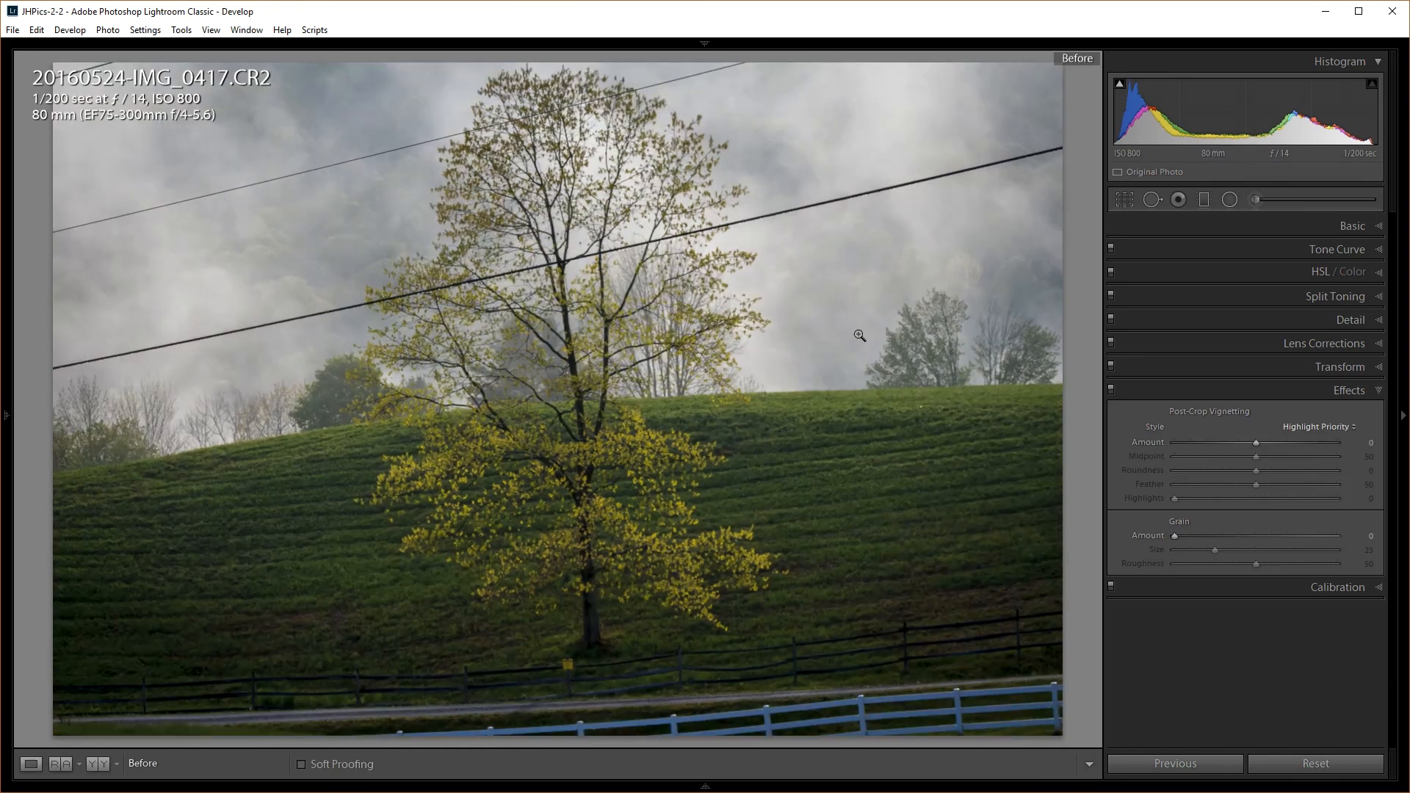
key(backslash)
key(backslash)
key(backslash)
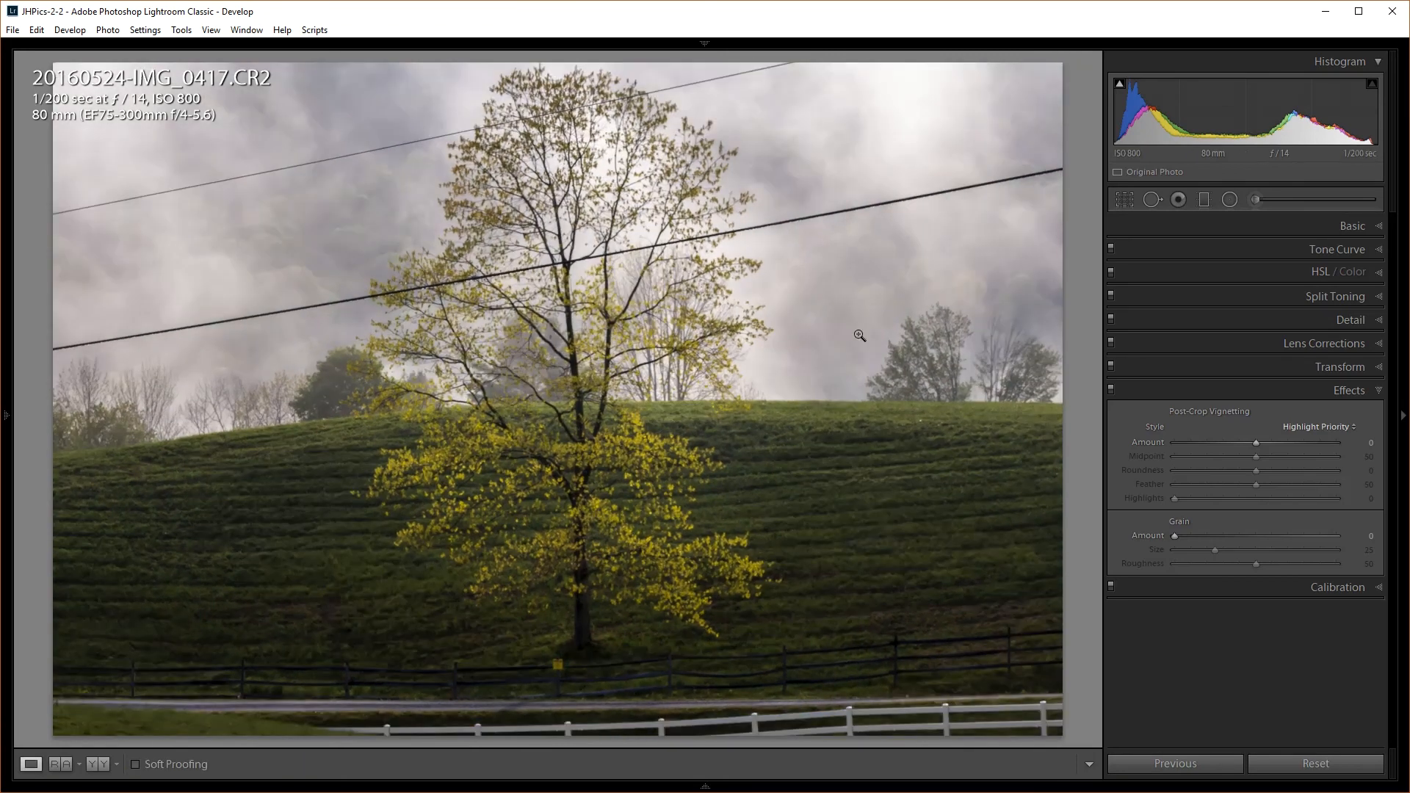
key(backslash)
key(backslash)
key(backslash)
key(backslash)
click(1129, 200)
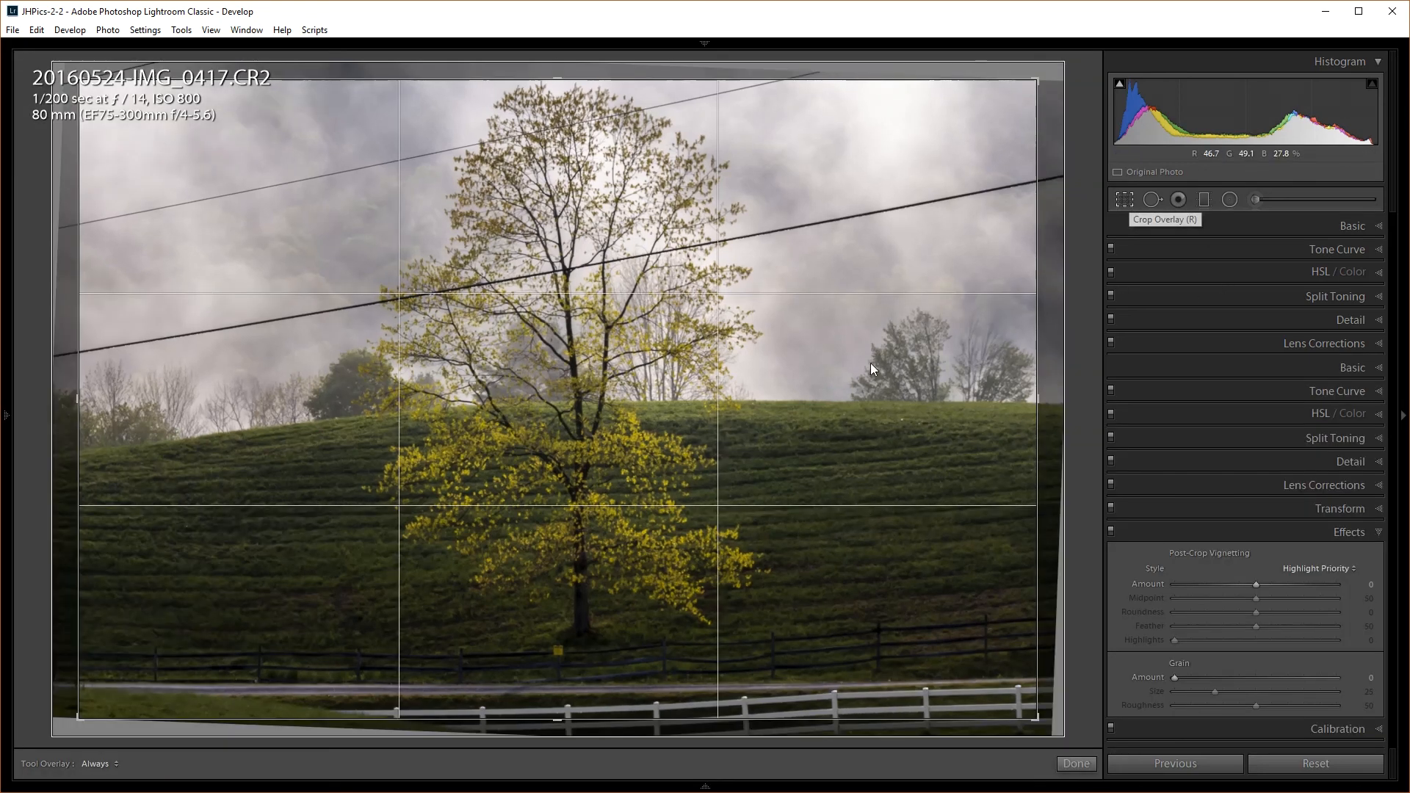
click(1329, 251)
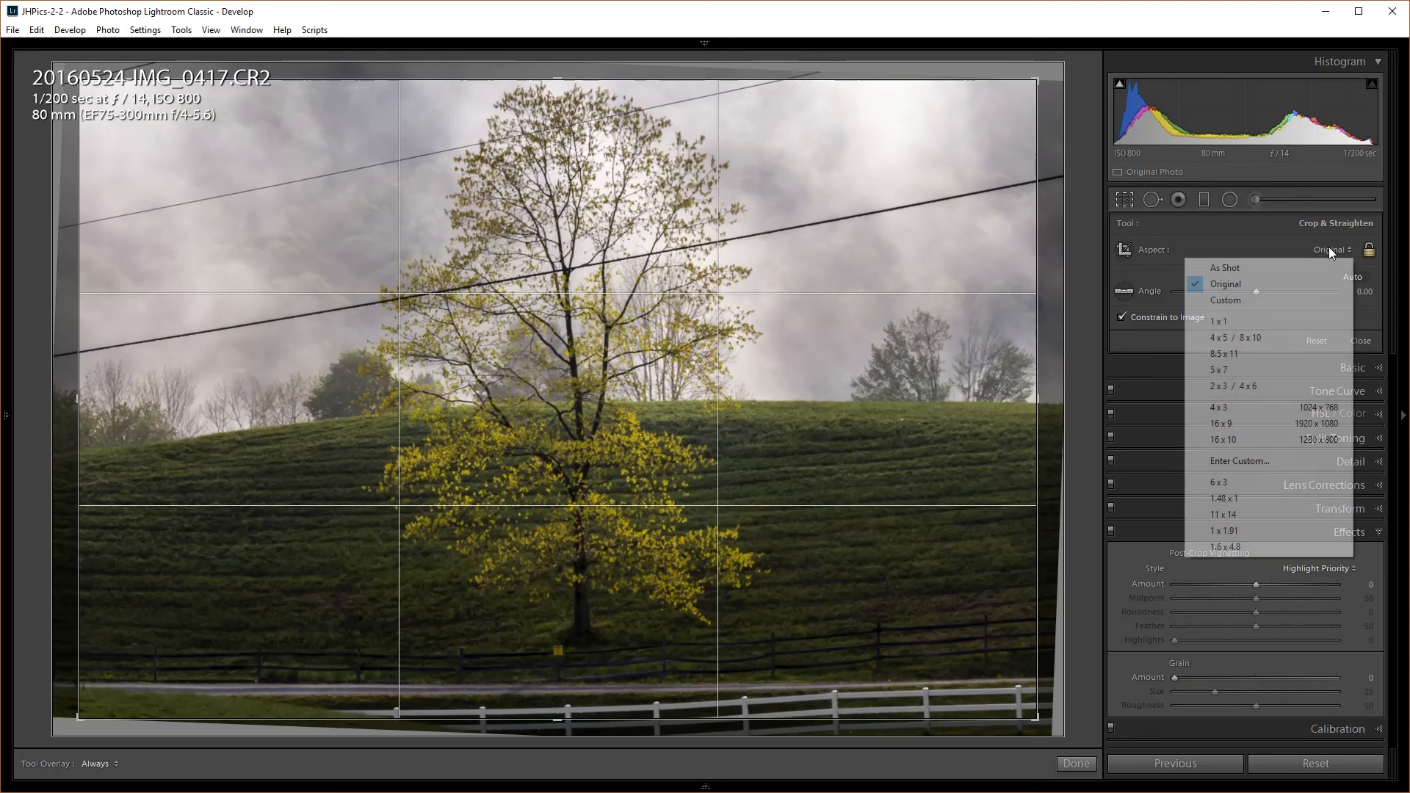
click(1255, 338)
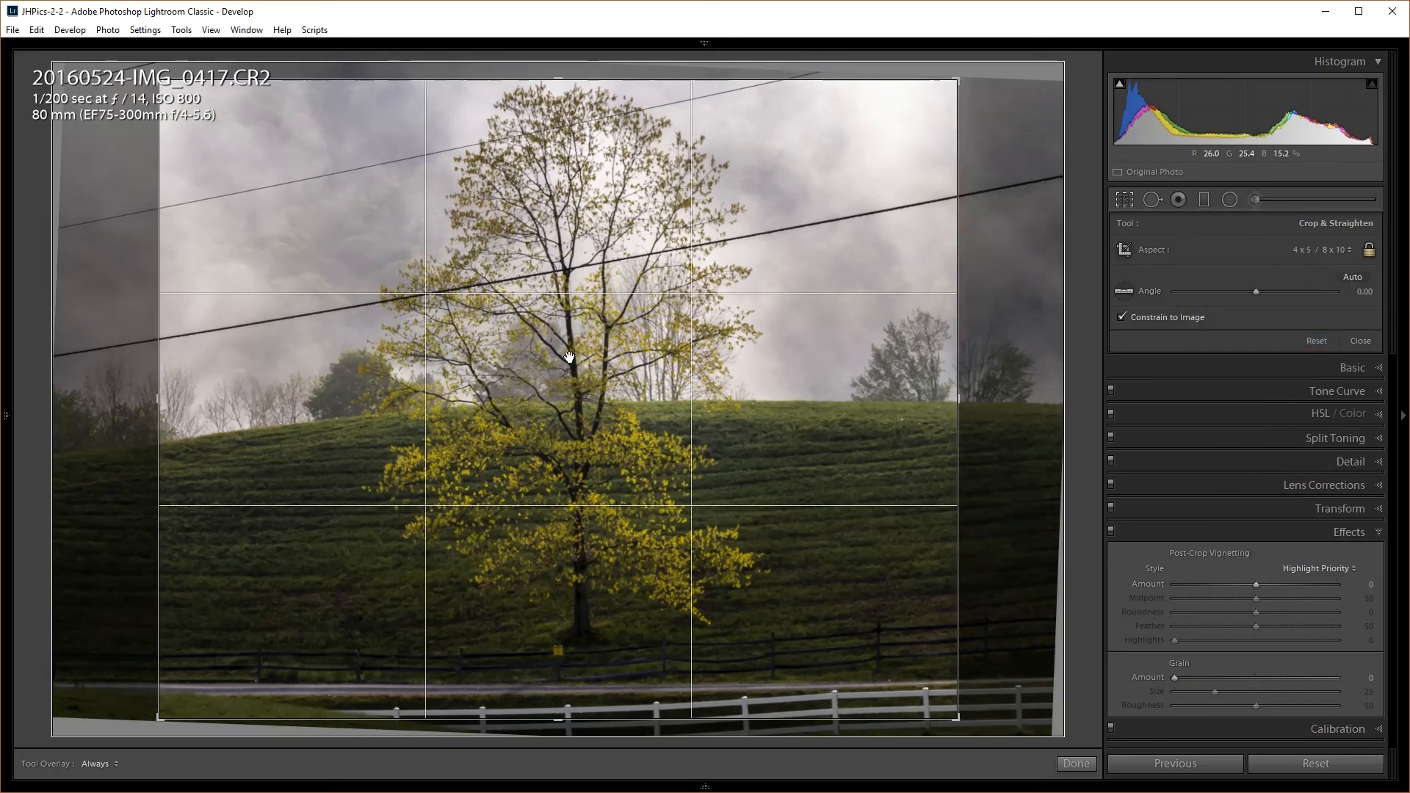
key(x)
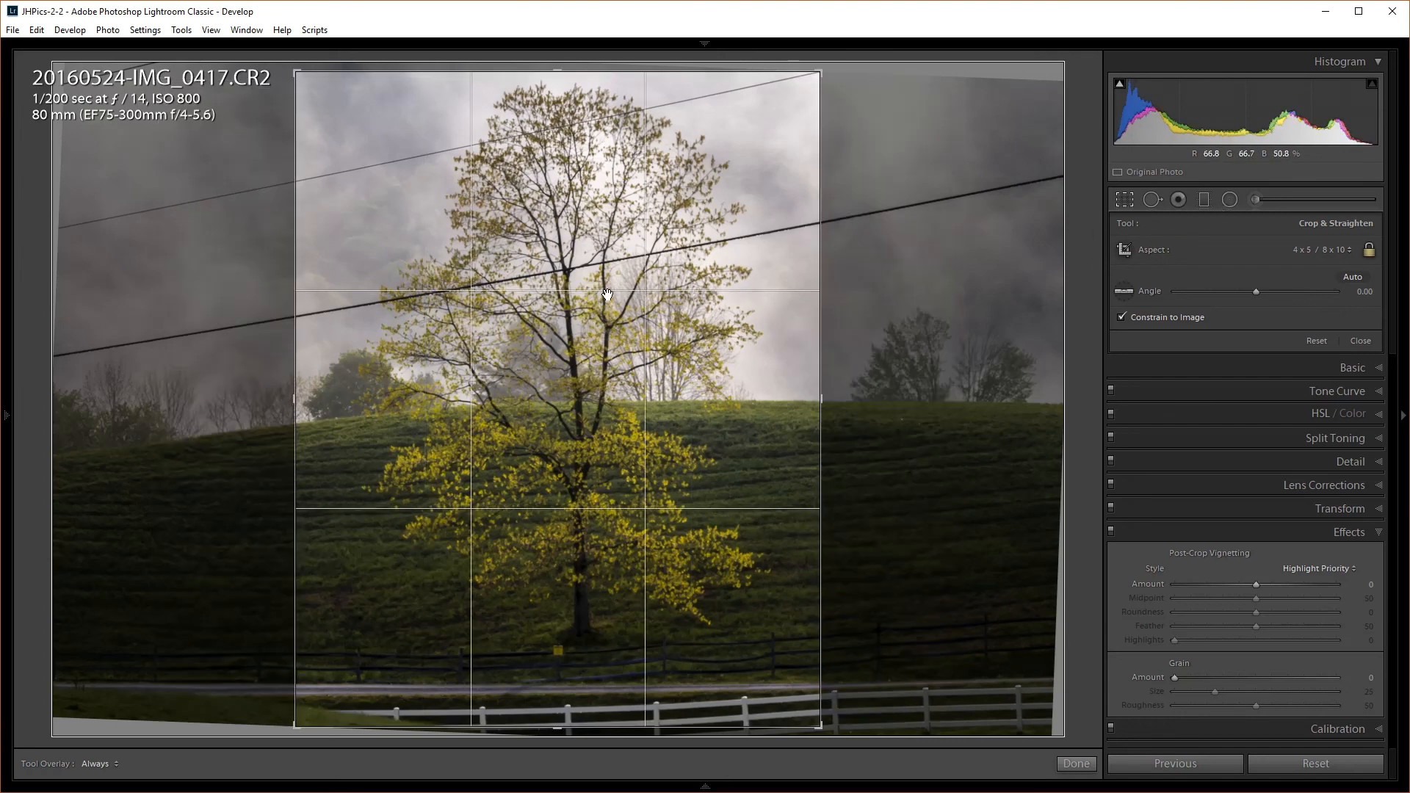
drag(561, 305, 522, 308)
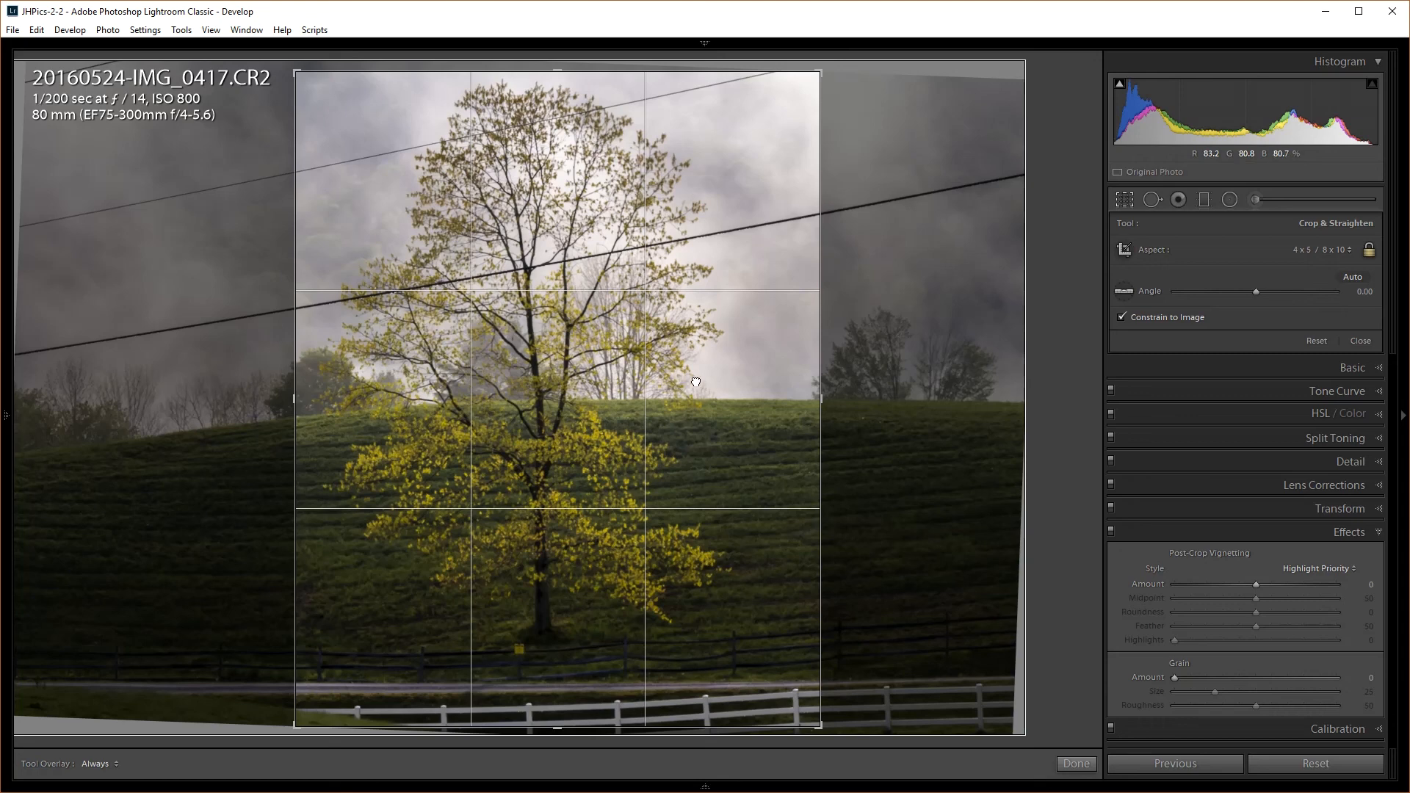
drag(861, 394, 851, 387)
key(ctrl+z)
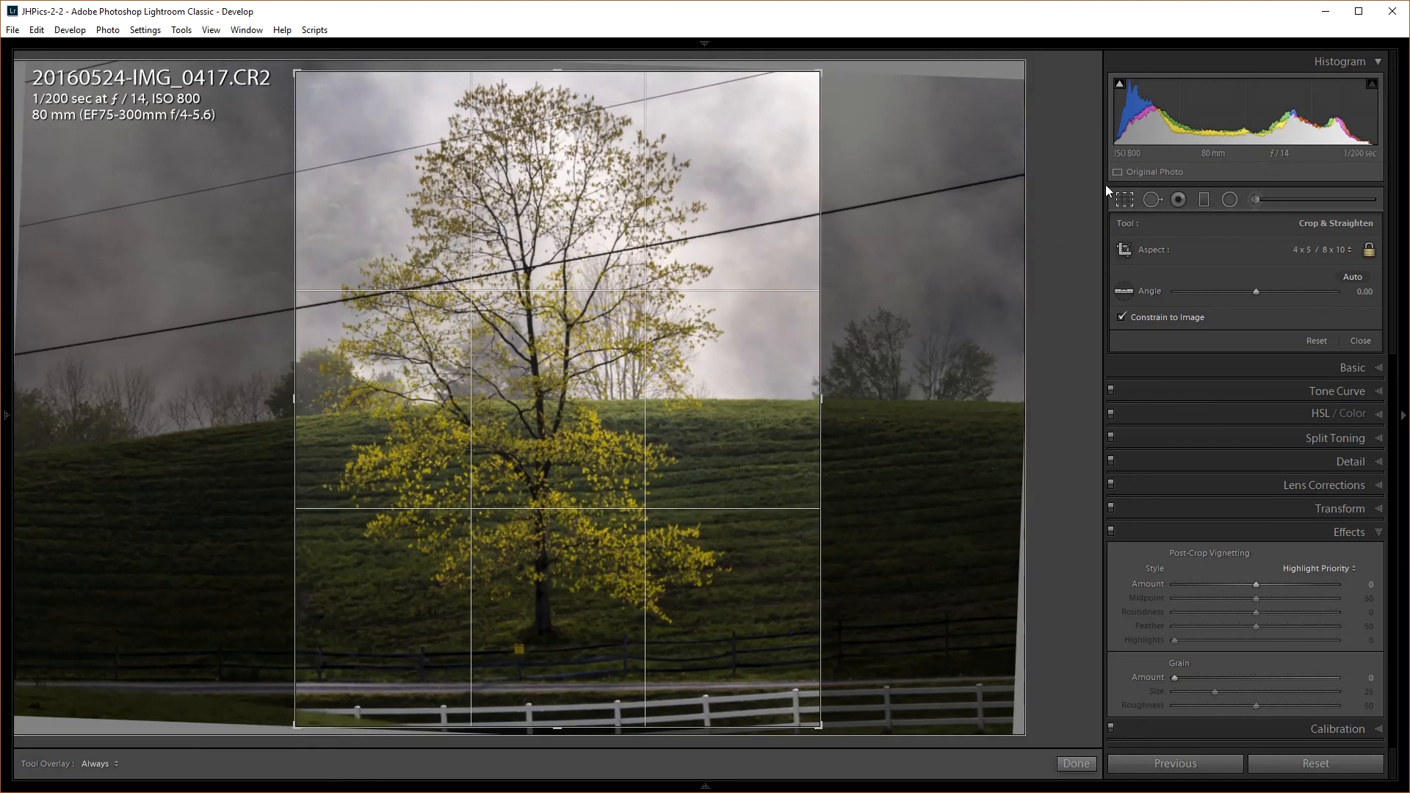
click(1127, 200)
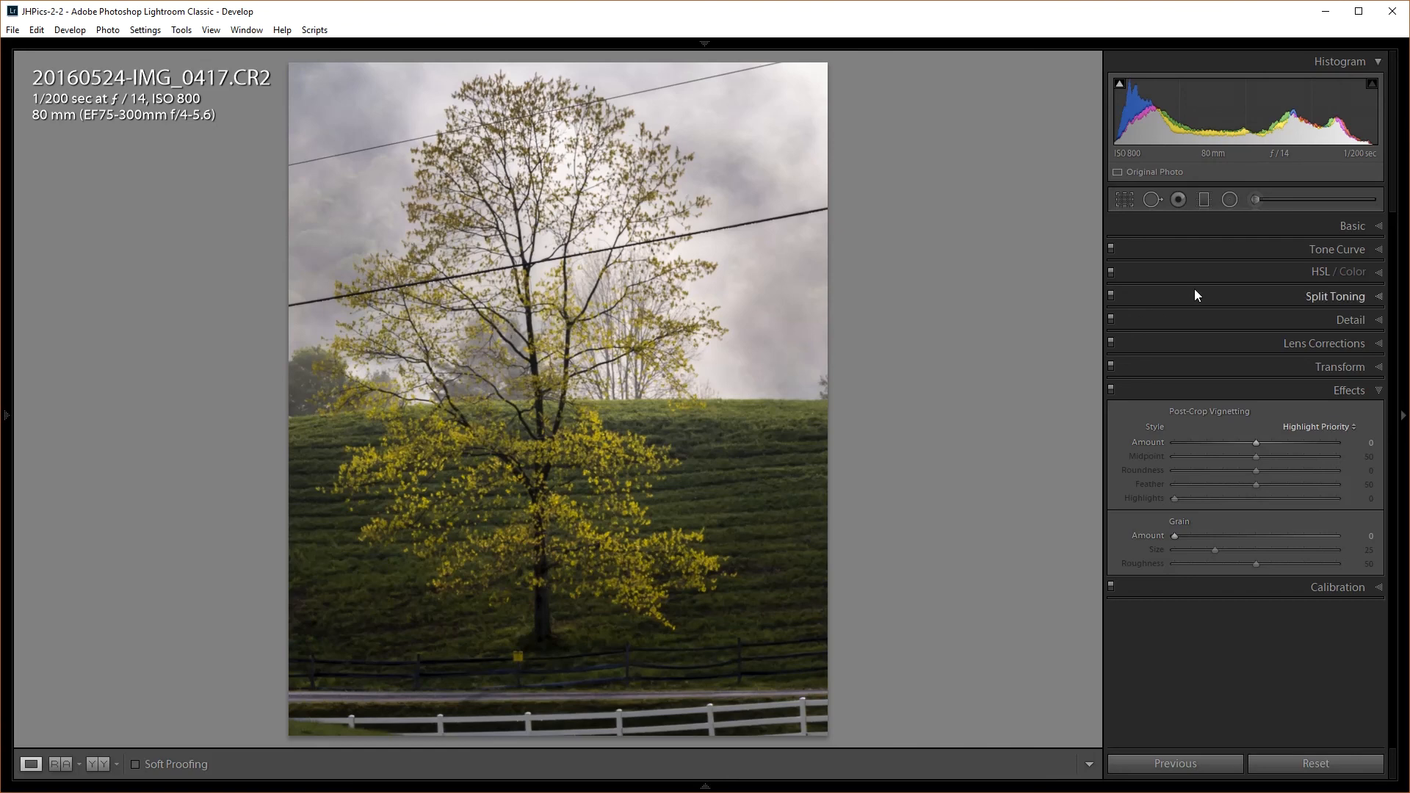
click(1118, 200)
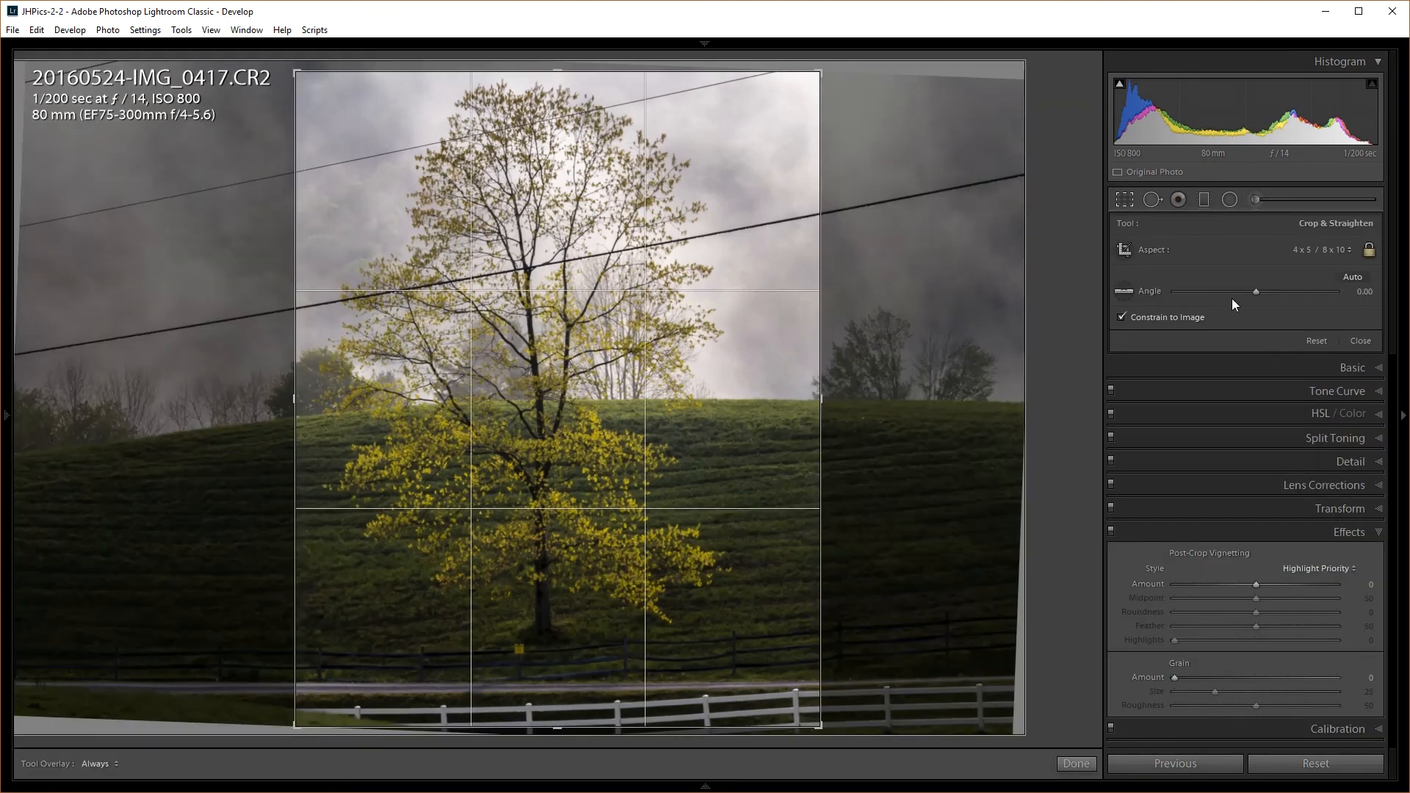
click(1322, 250)
click(1316, 266)
key(x)
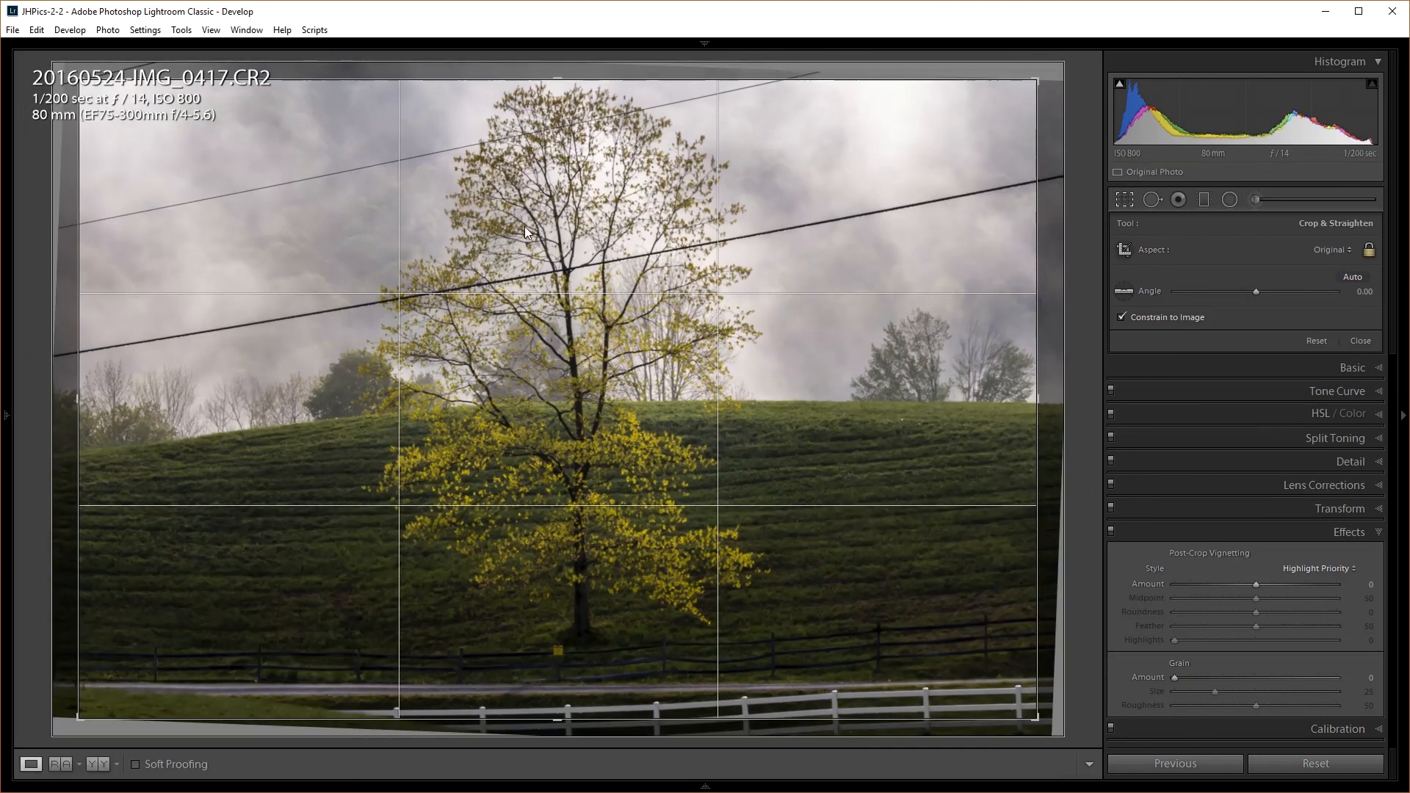
key(Return)
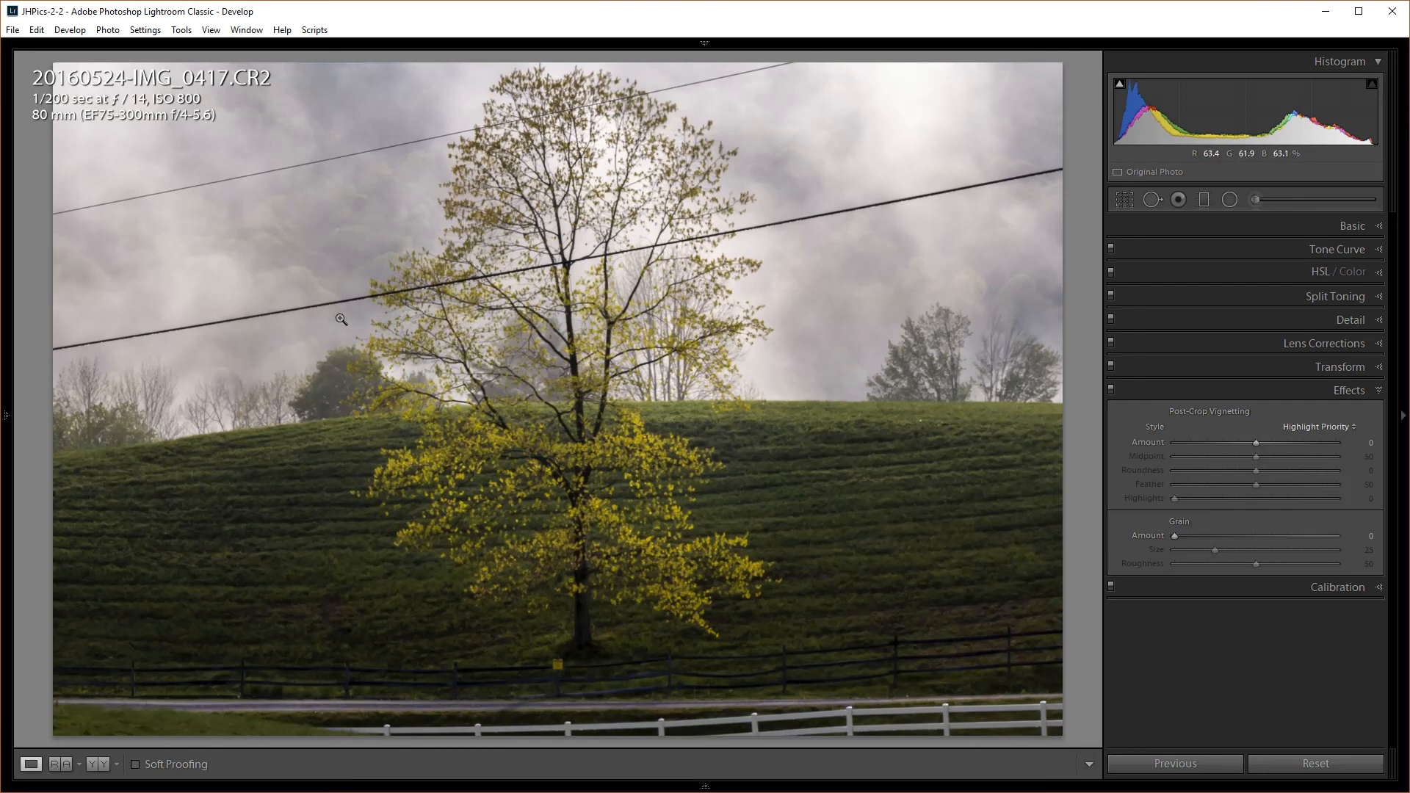
Paint Heal spots over the left end of the lower power line and a short stretch of wire
click(1164, 197)
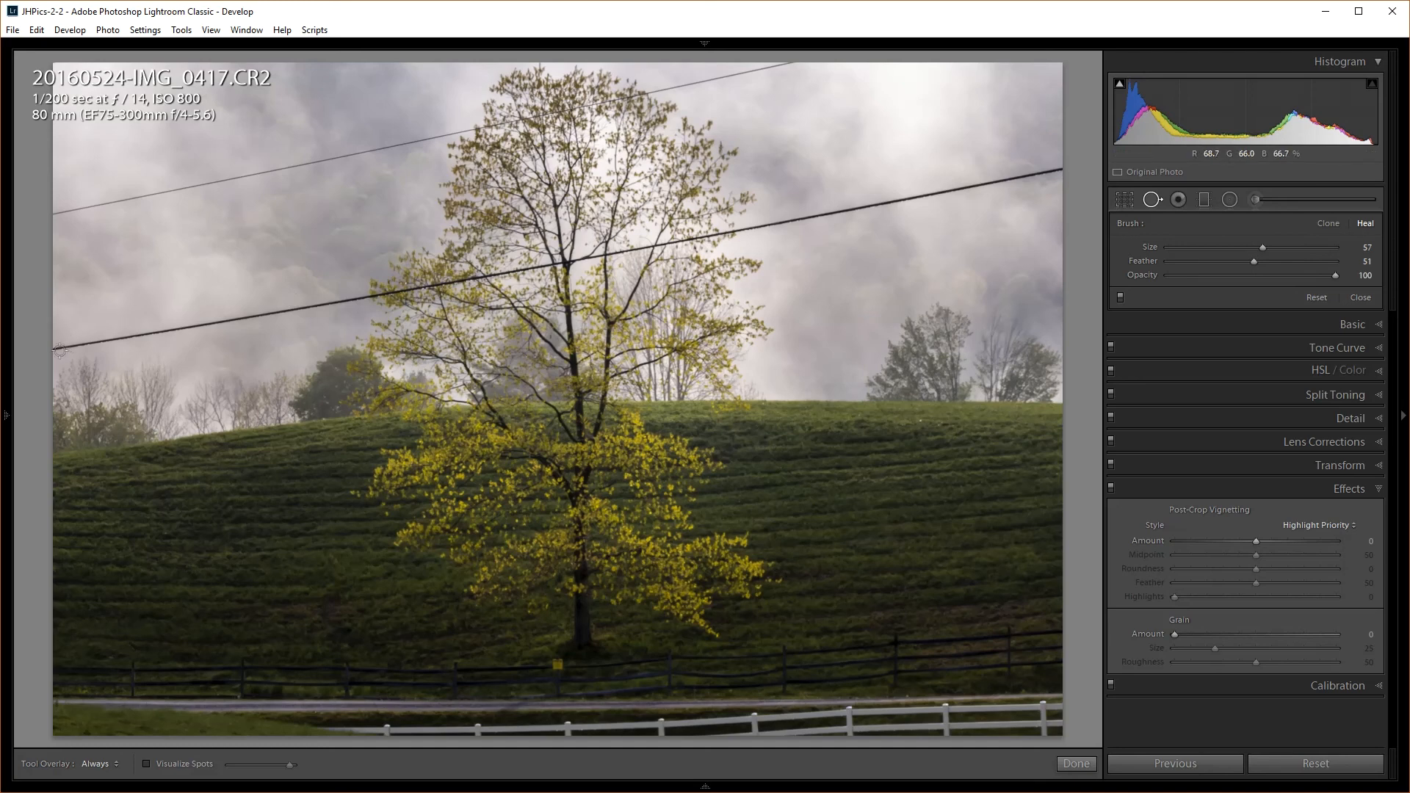
drag(57, 348, 361, 300)
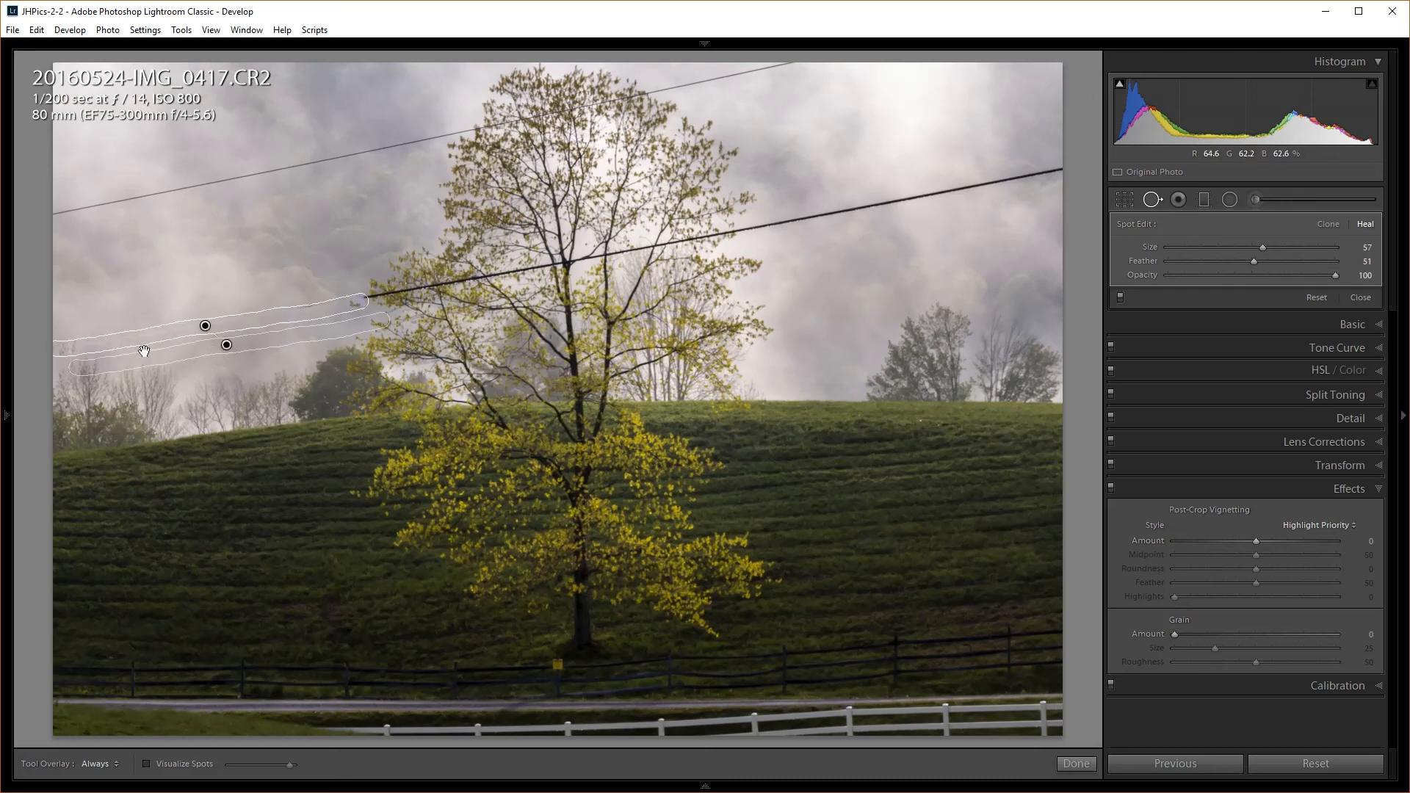
mouse_move(259, 344)
mouse_down()
mouse_move(254, 252)
mouse_move(224, 264)
mouse_up()
drag(294, 305, 324, 304)
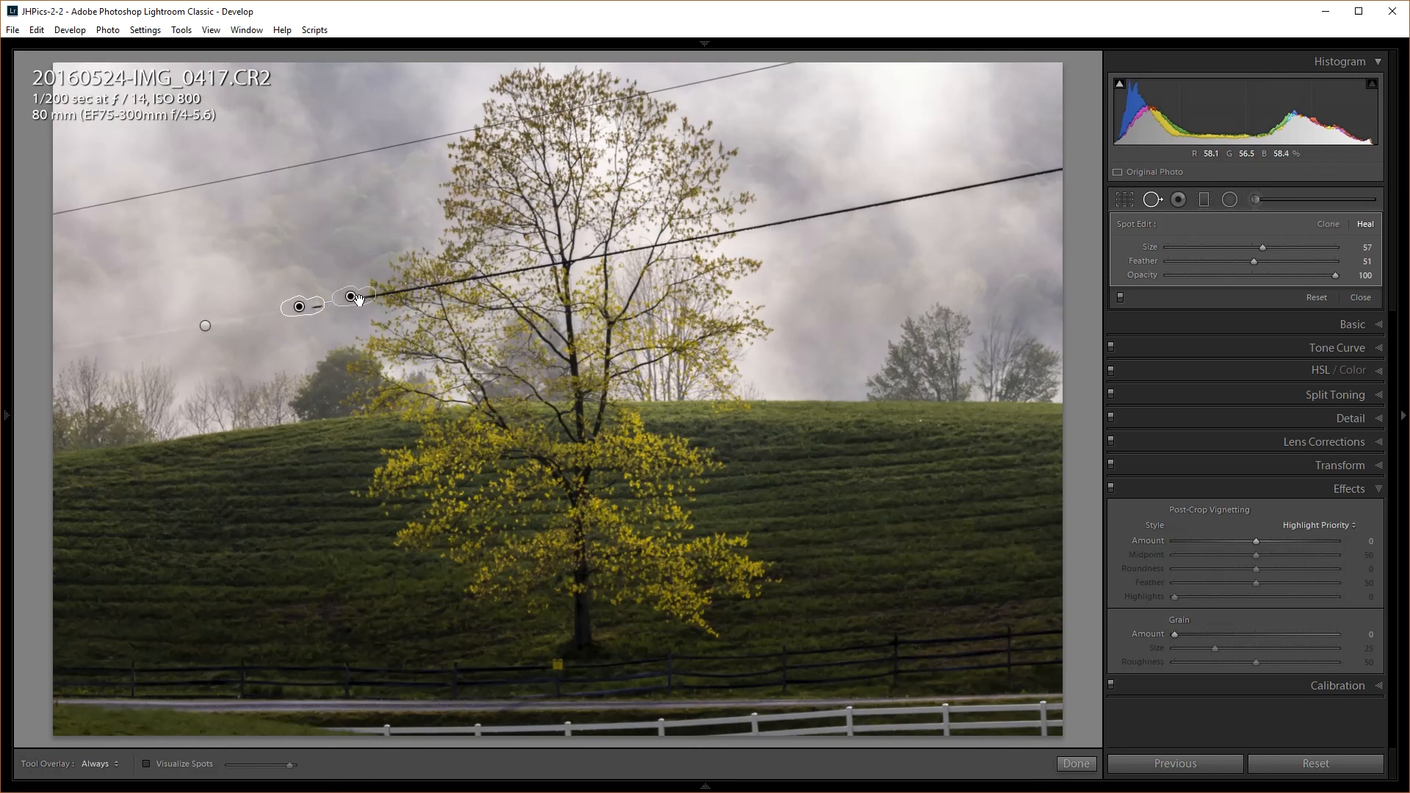
Delete the selected heal spot and the long heal stroke along the wire
key(Delete)
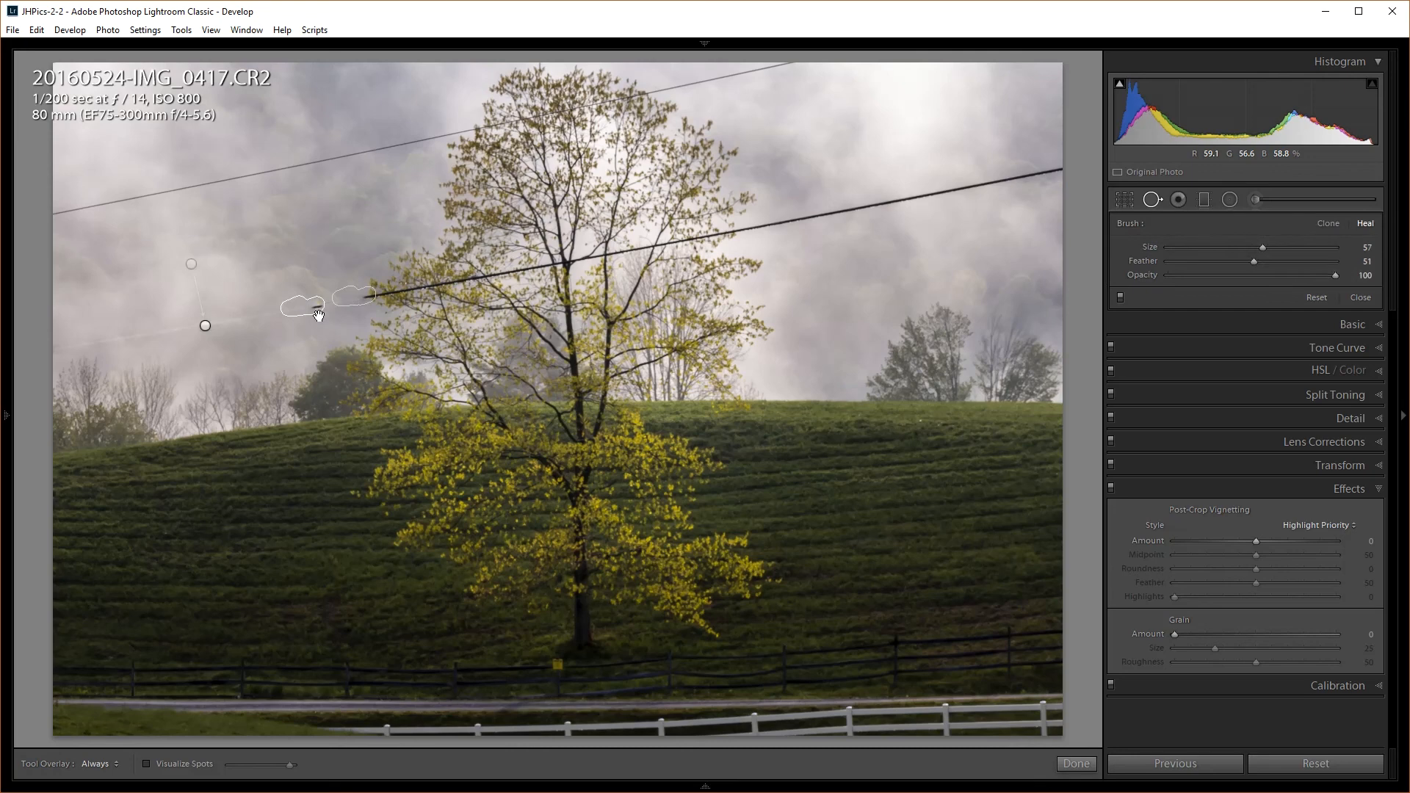
click(205, 326)
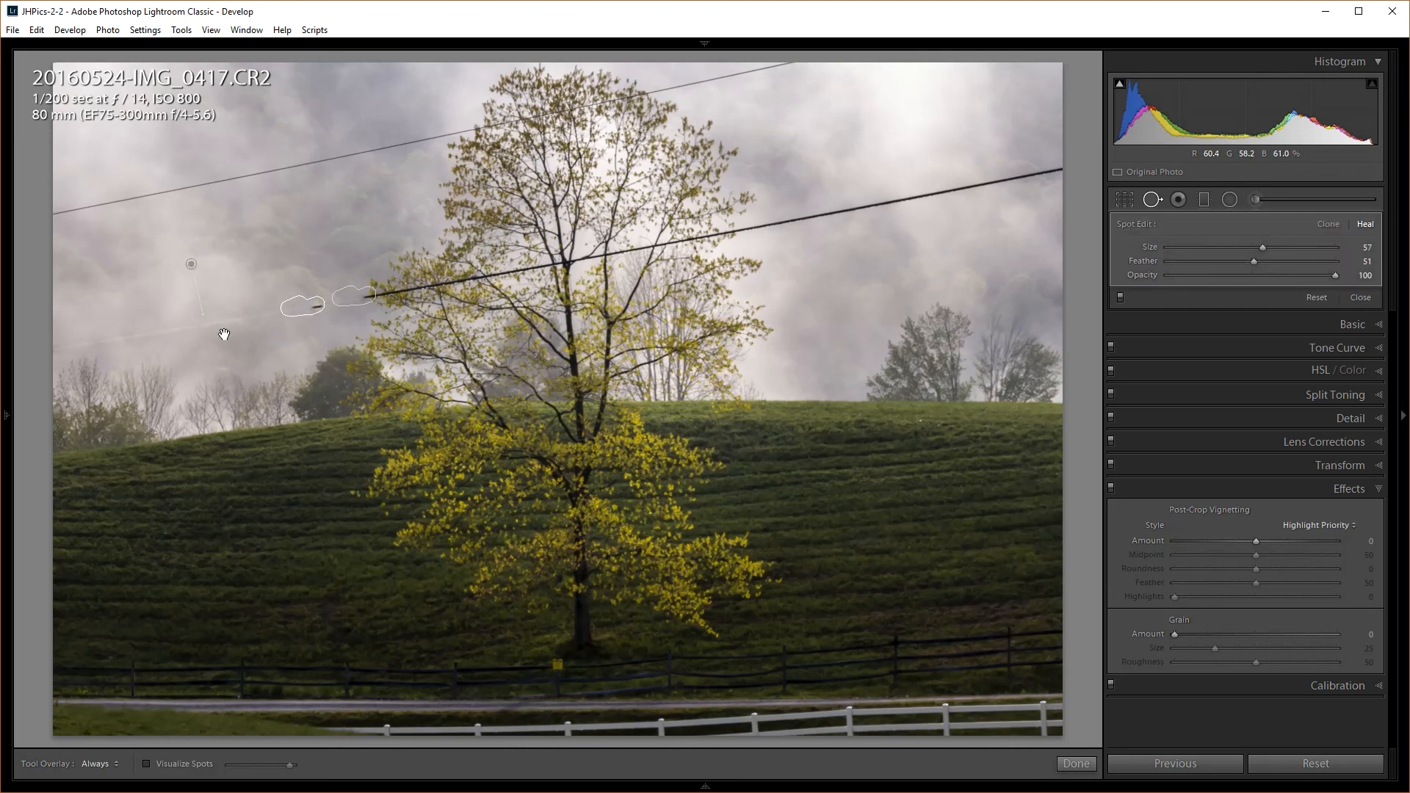
key(Delete)
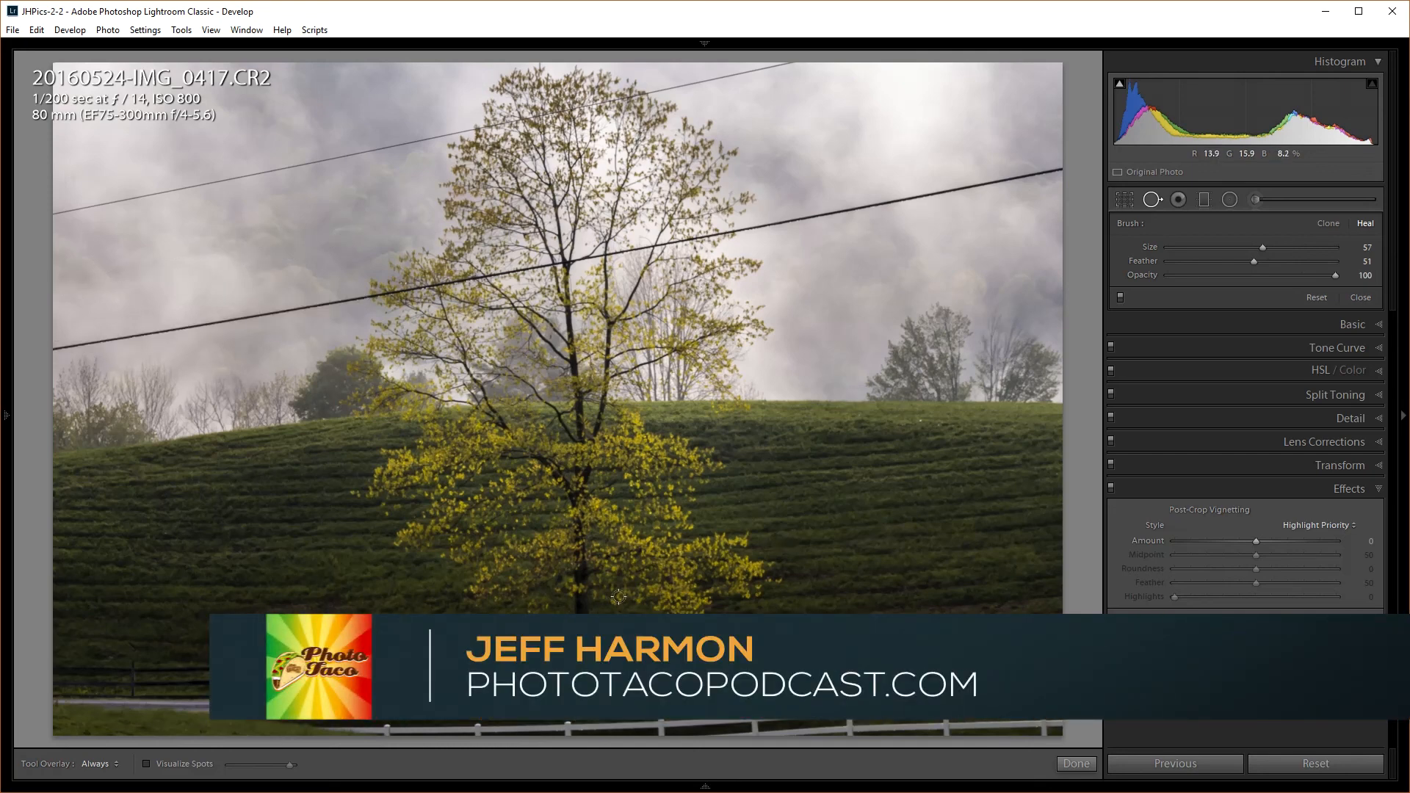
Scroll the Filmstrip to the Cinque Terre image 20161016-DSCF4306.RAF and load it in Develop
mouse_move(734, 781)
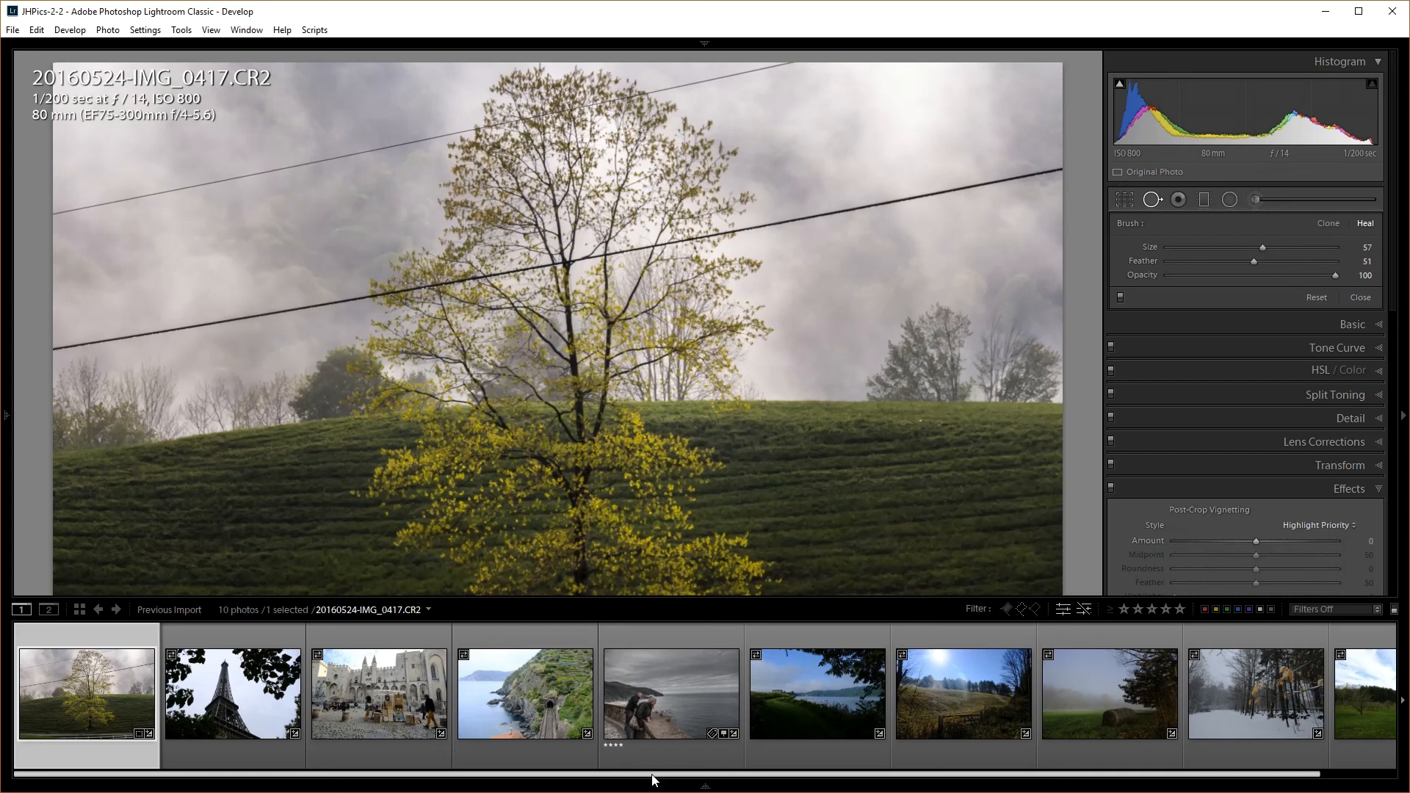
mouse_move(654, 780)
mouse_down()
mouse_move(740, 776)
mouse_move(680, 773)
mouse_up()
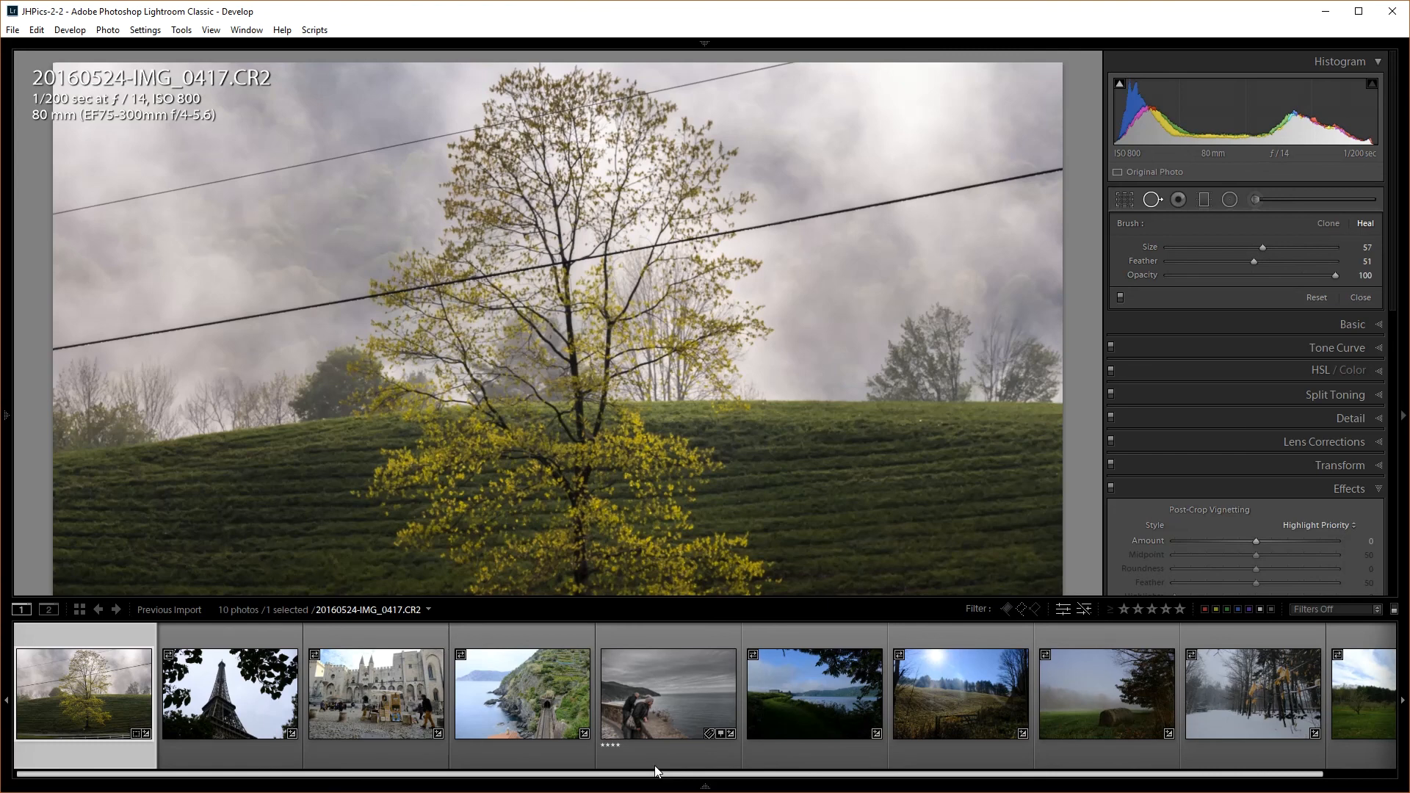
mouse_move(655, 766)
mouse_down()
mouse_move(709, 764)
mouse_move(667, 764)
mouse_up()
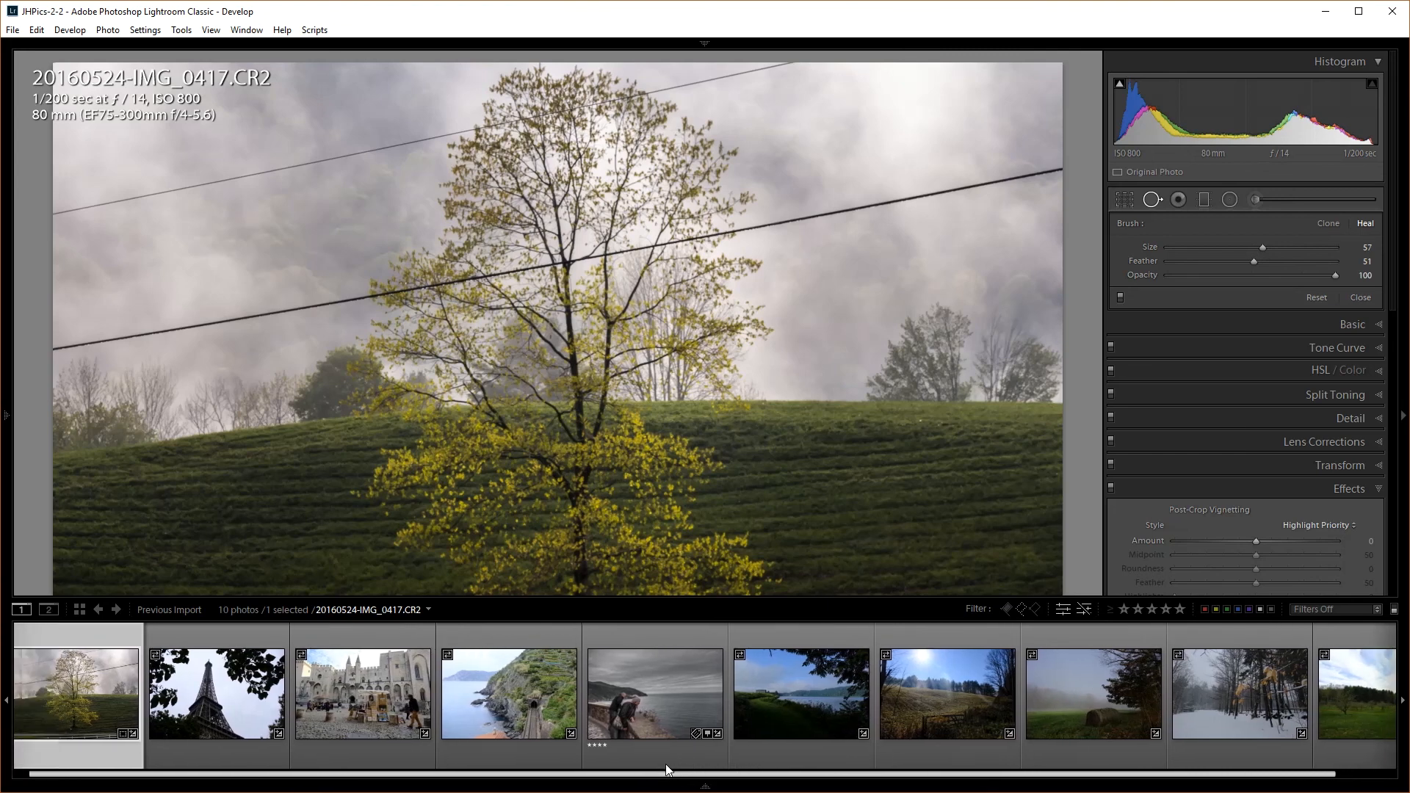
click(519, 687)
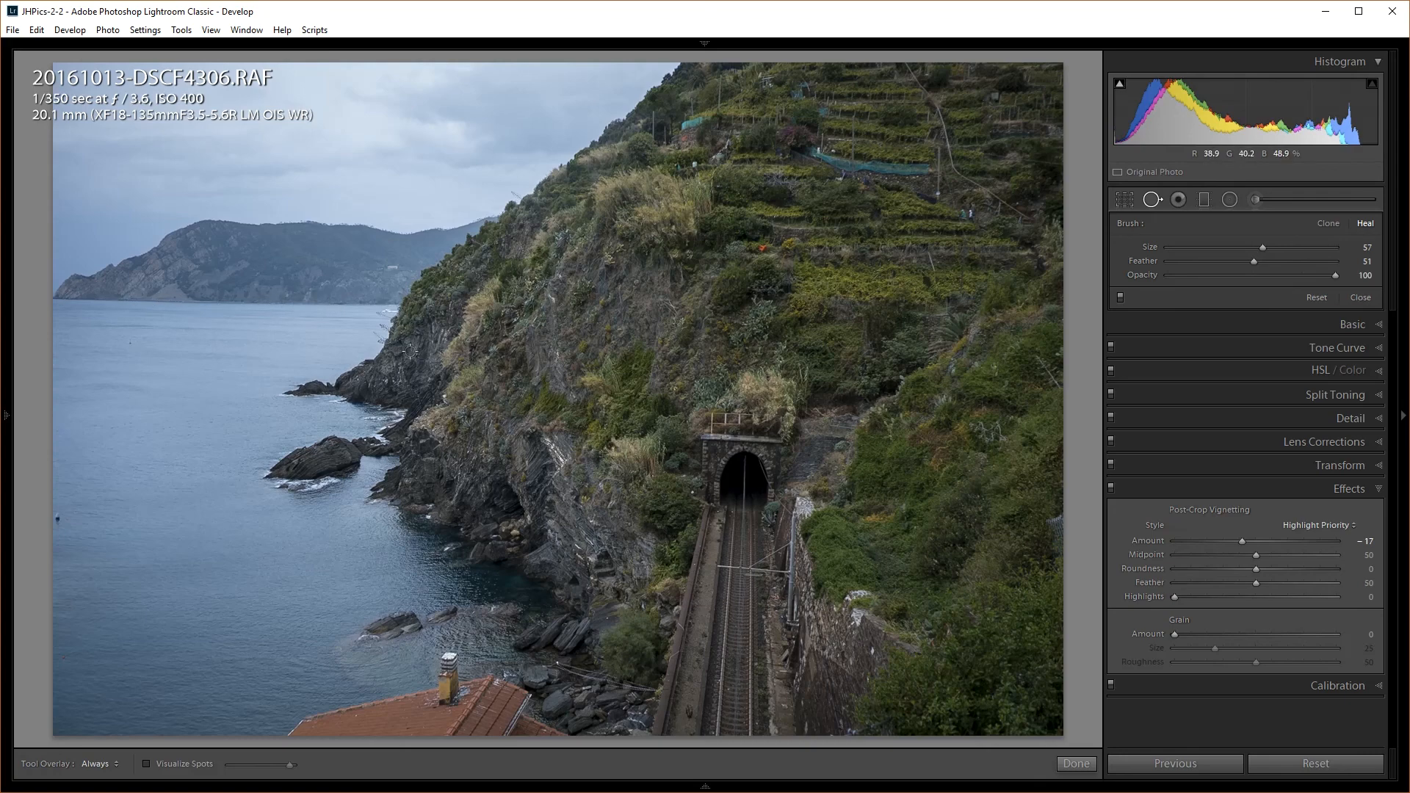
In the Transform panel, turn Upright off and switch to Guided mode
click(1331, 460)
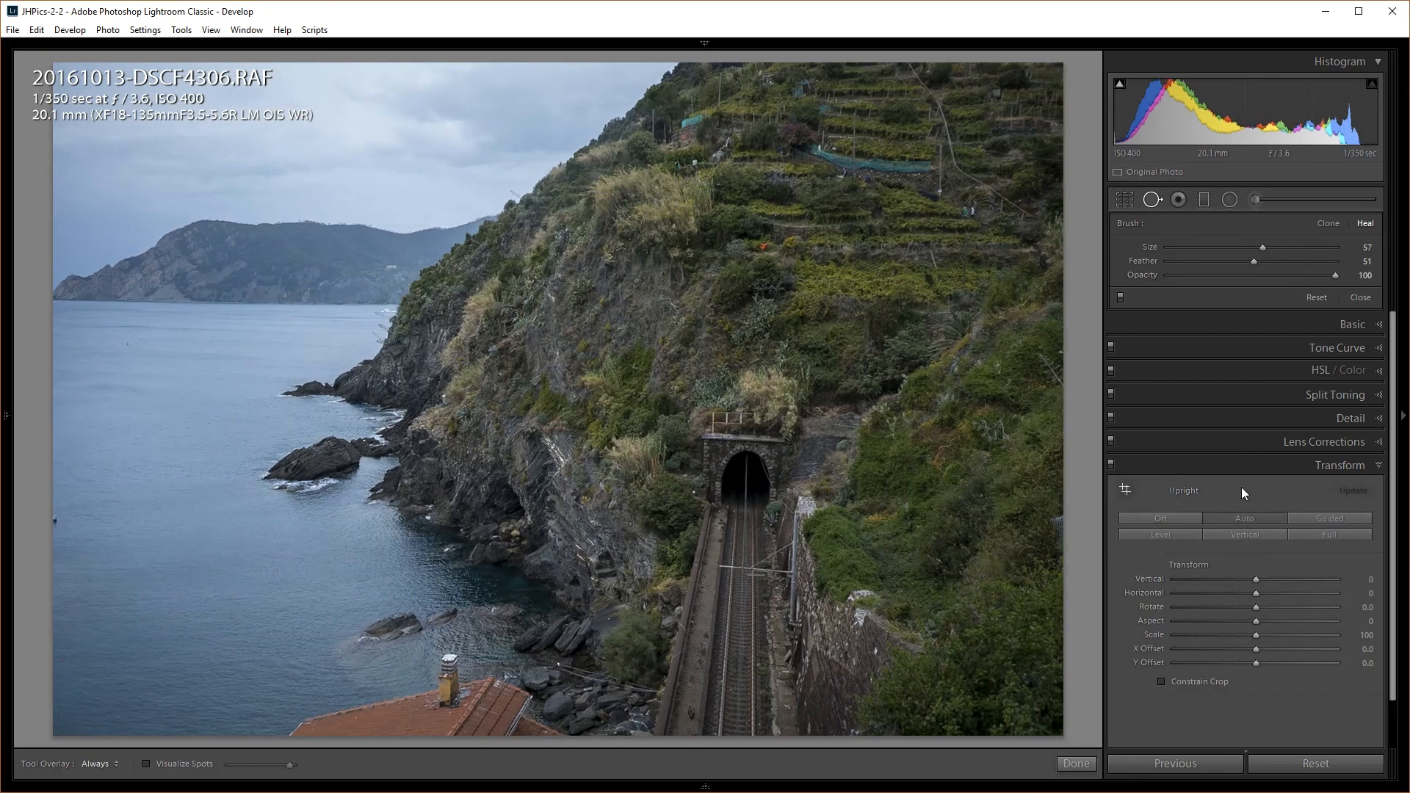
click(1179, 519)
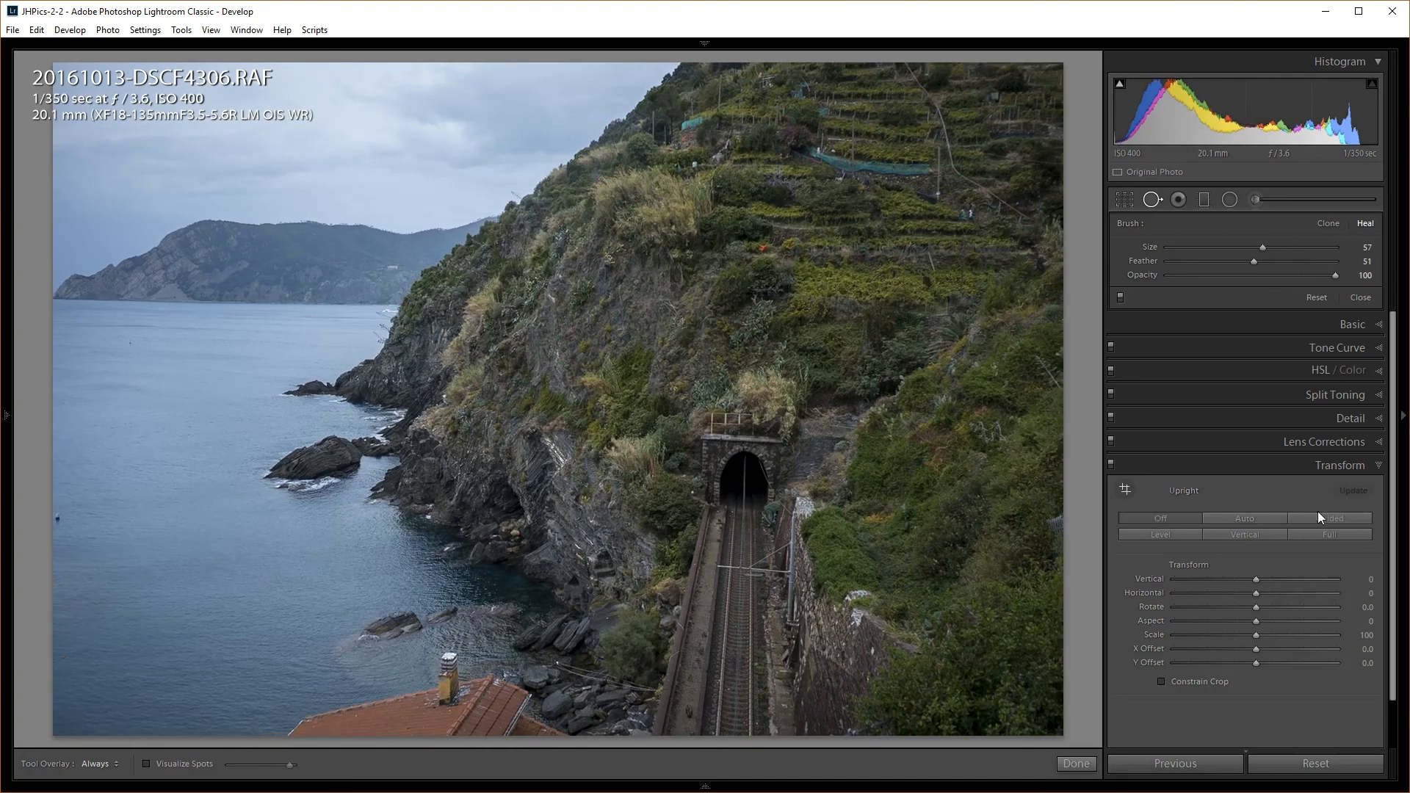
click(1330, 519)
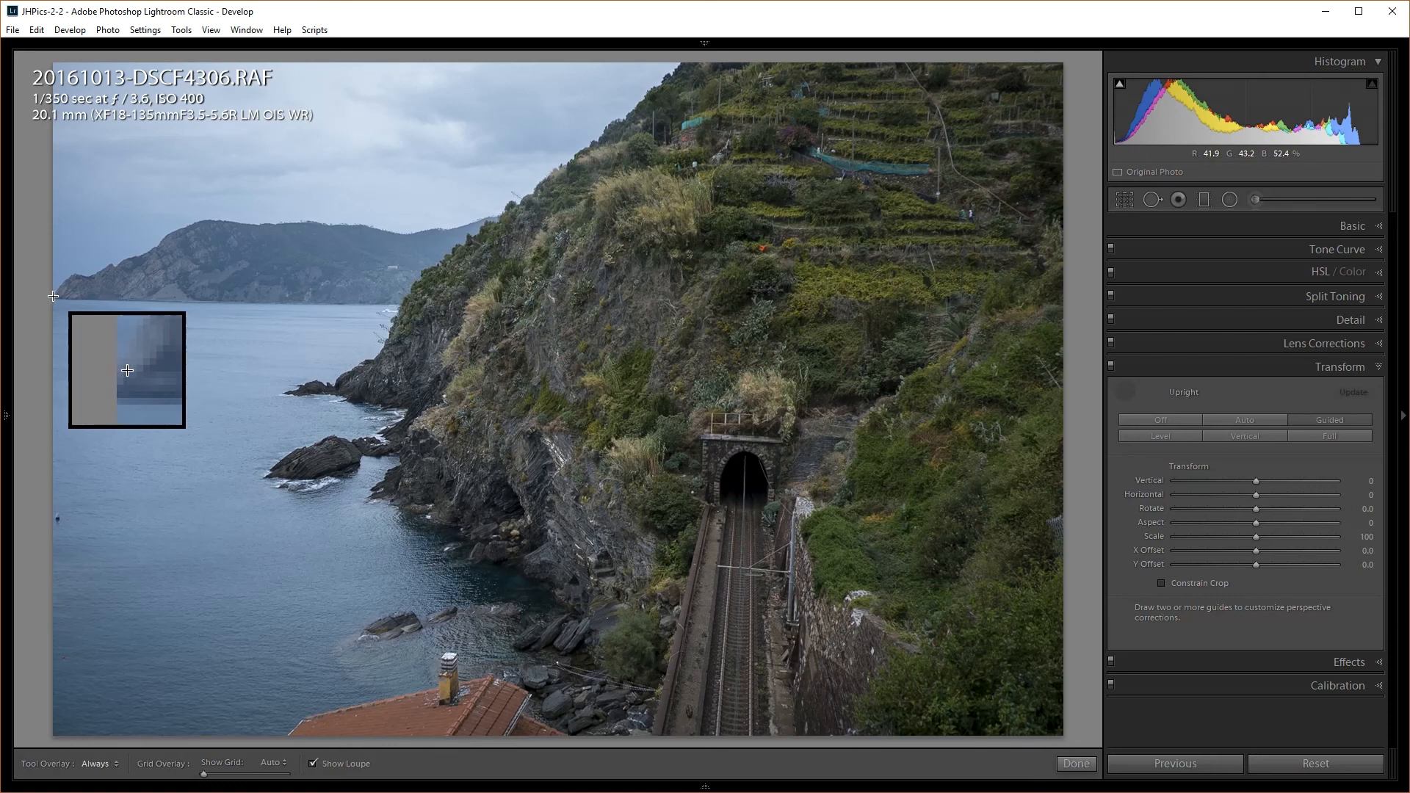
Draw guides along the sea horizon and the tunnel tracks, then compare Before and After
drag(52, 298, 399, 302)
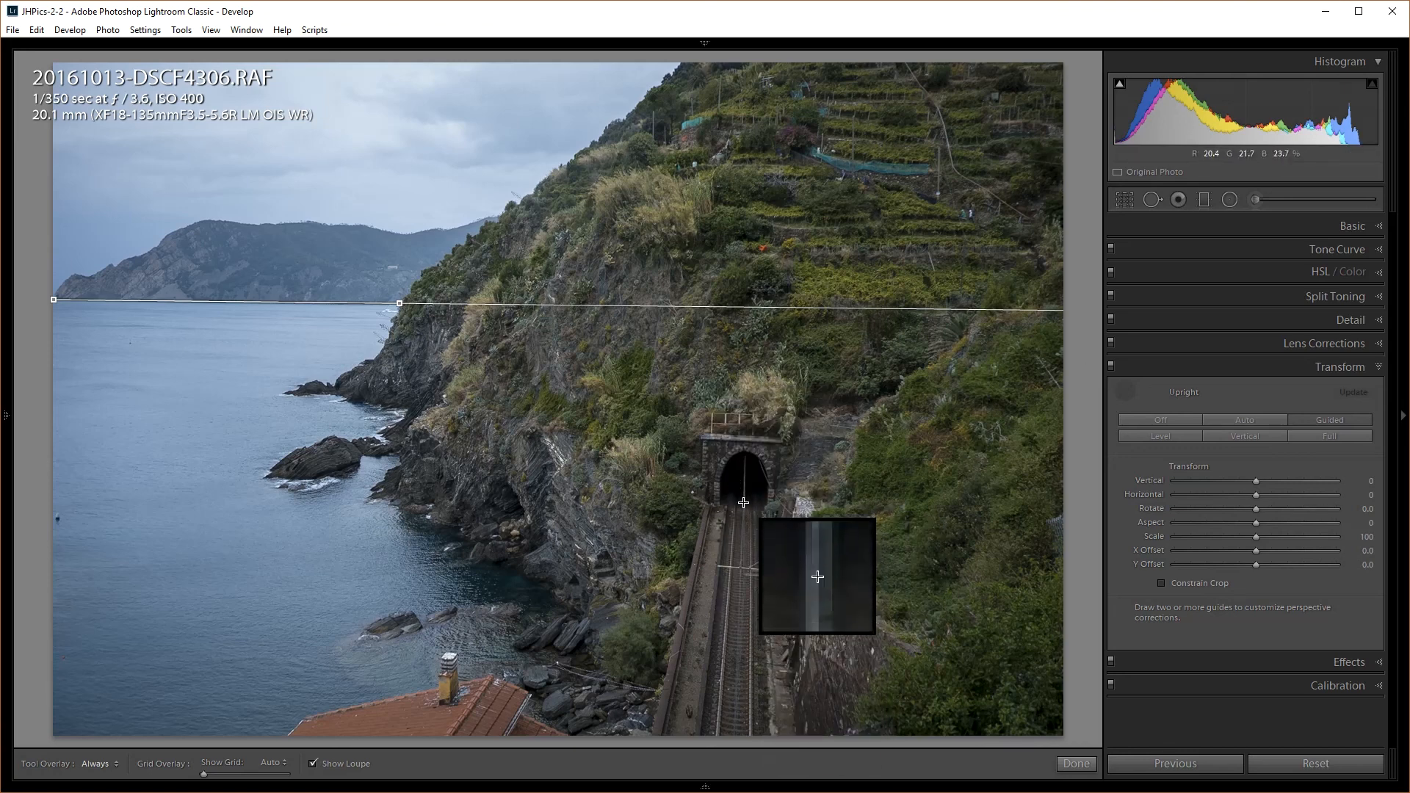
drag(745, 503, 732, 745)
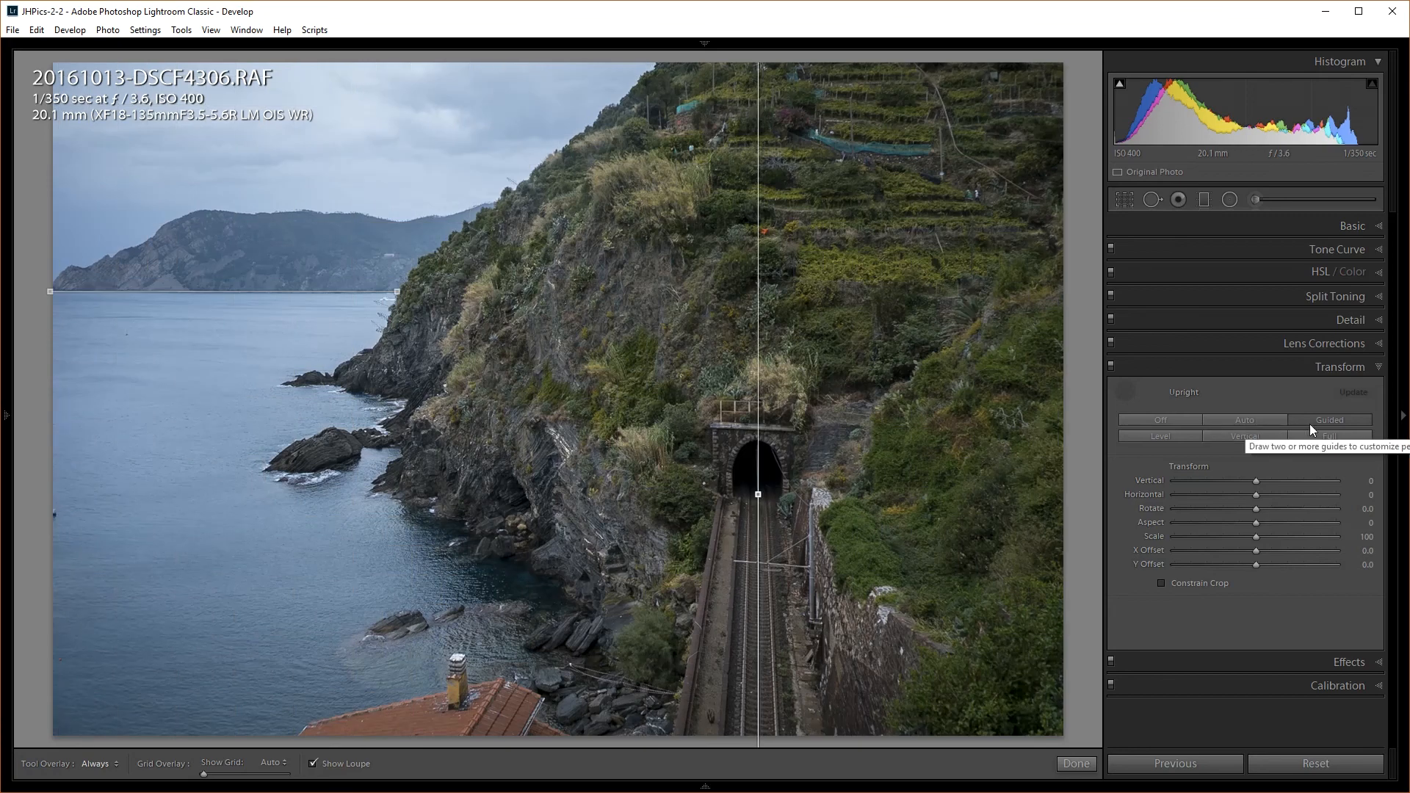
click(1127, 394)
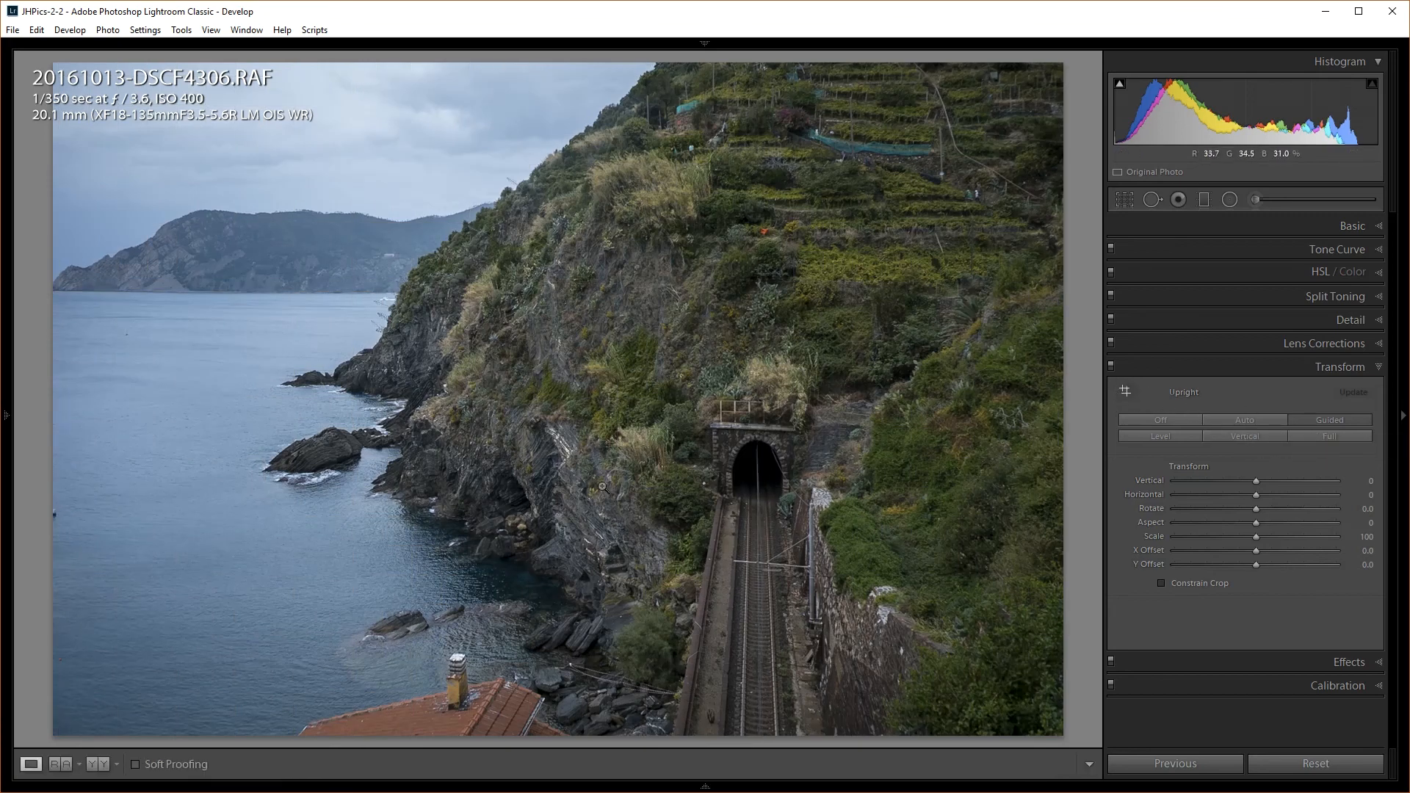
key(backslash)
key(backslash)
key(backslash)
key(backslash)
key(backslash)
key(backslash)
key(backslash)
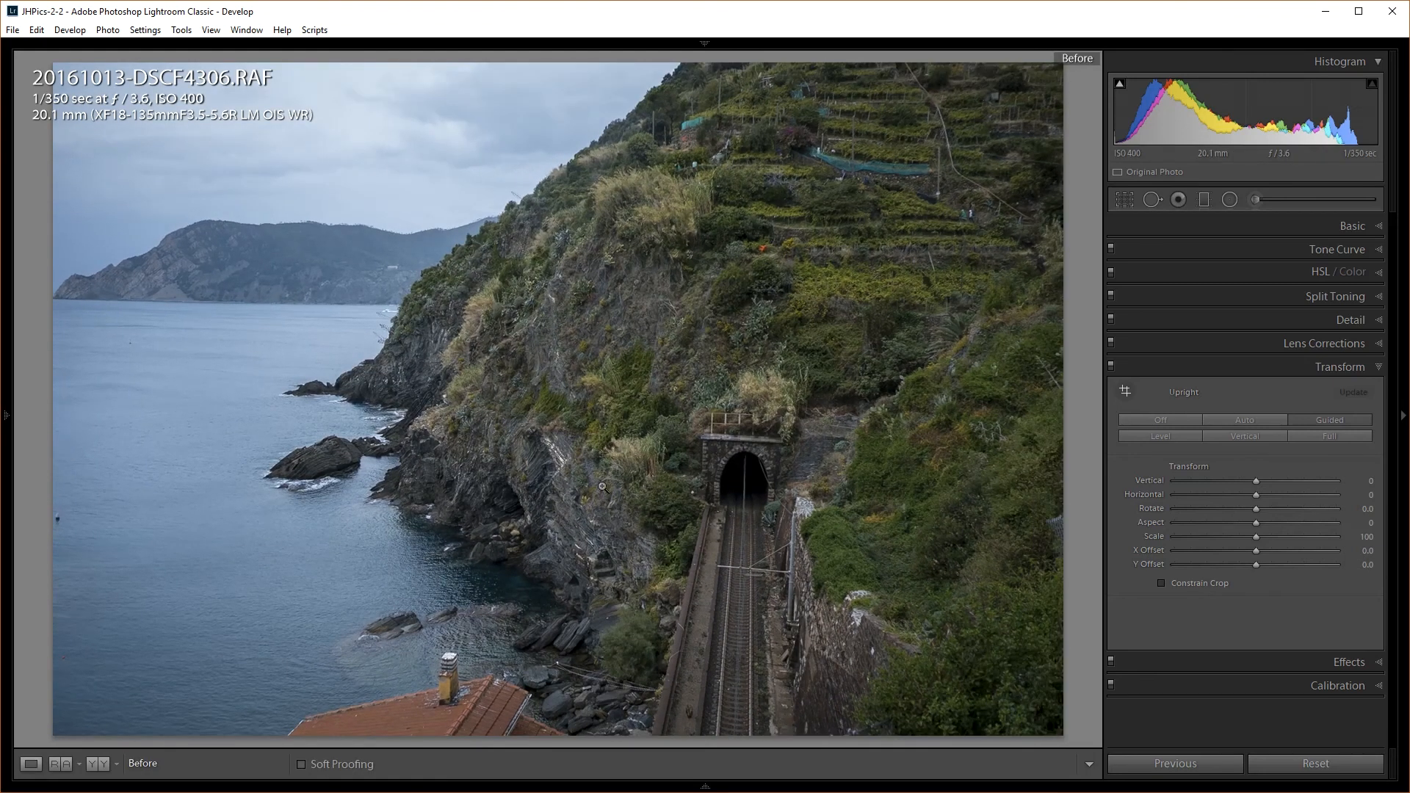
key(backslash)
key(backslash)
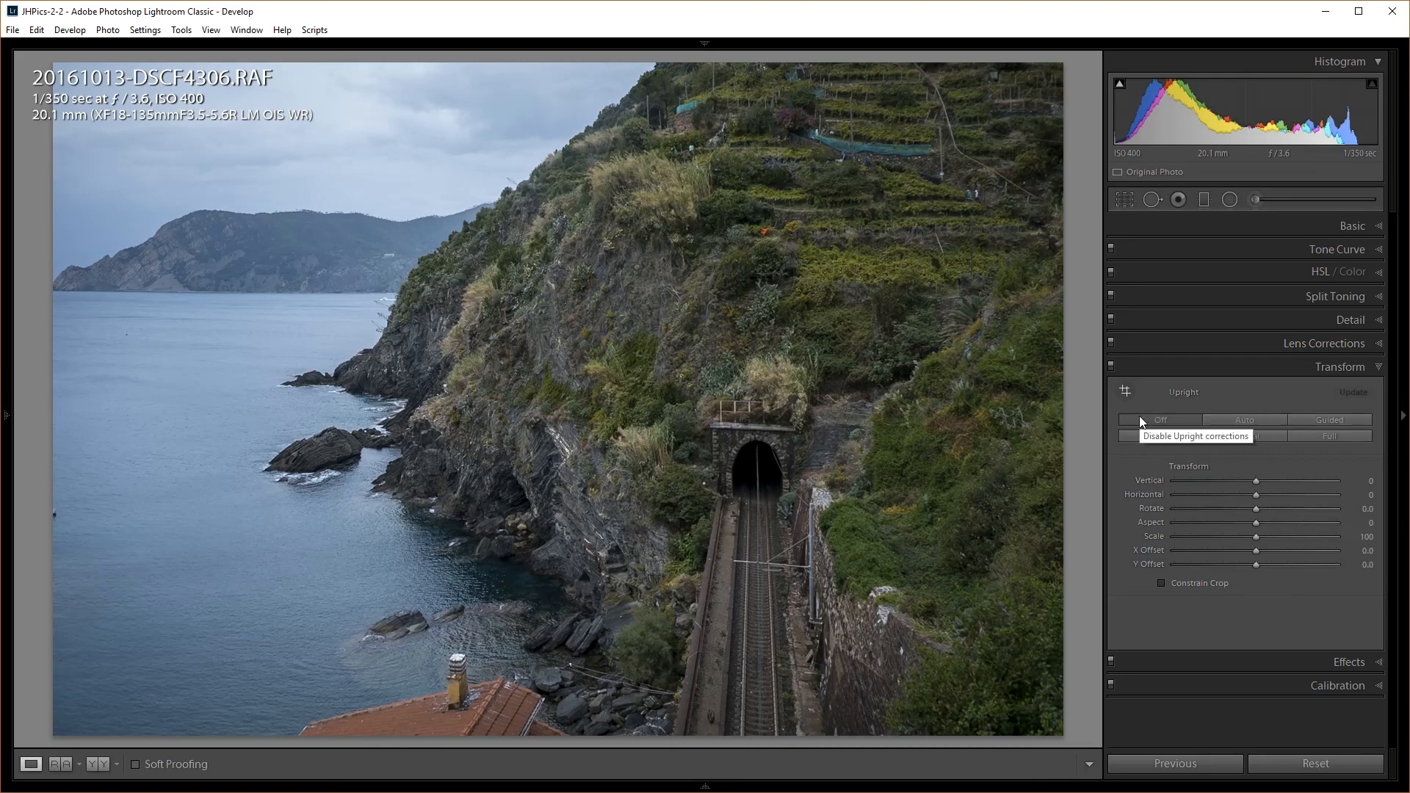
Apply Upright Auto, rotate the photo to -1.2 and turn on Constrain Crop
click(1241, 419)
drag(1256, 508, 1246, 509)
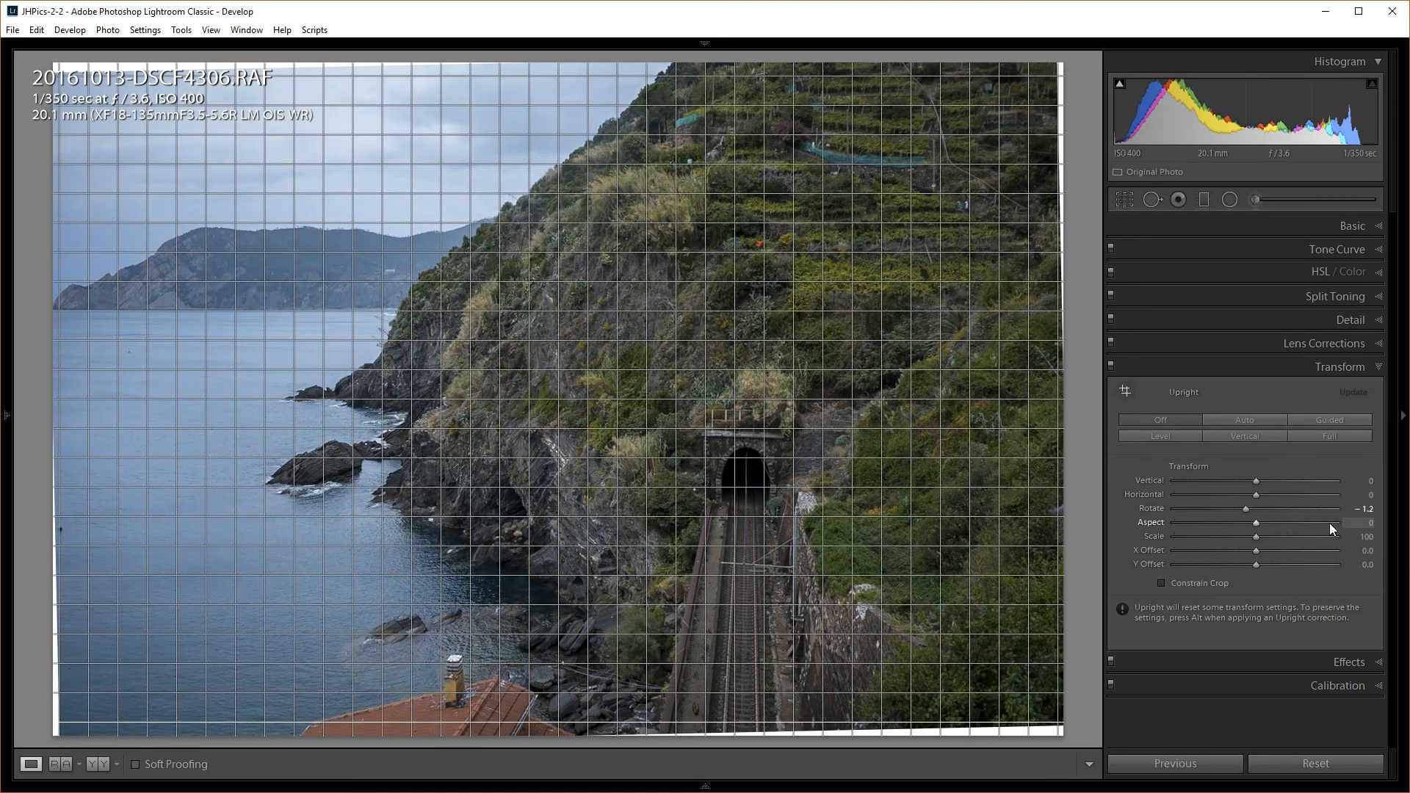
click(1213, 585)
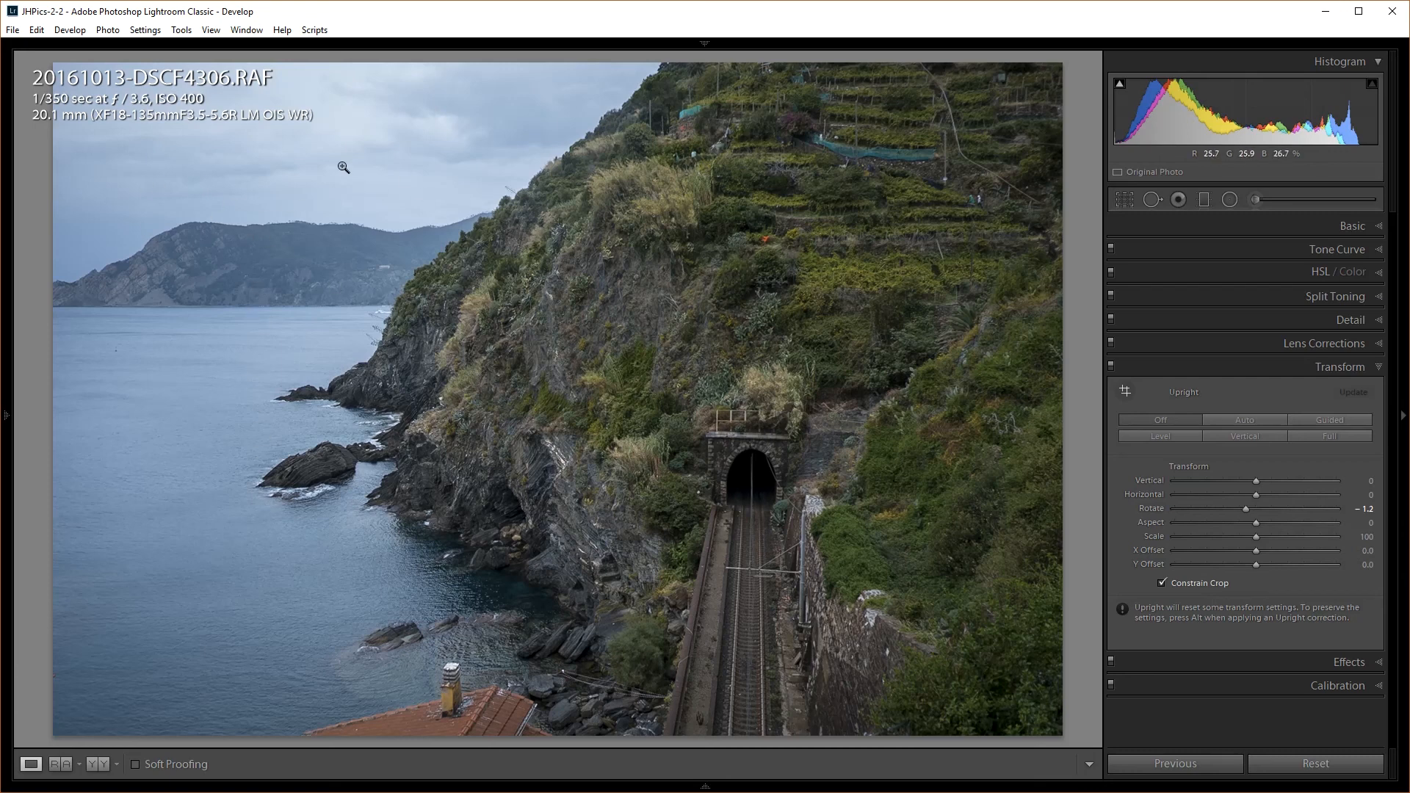
In the Basic panel, raise Temp to 5529 and ease Highlights from -78 to -35
click(1354, 227)
drag(1221, 319, 1232, 318)
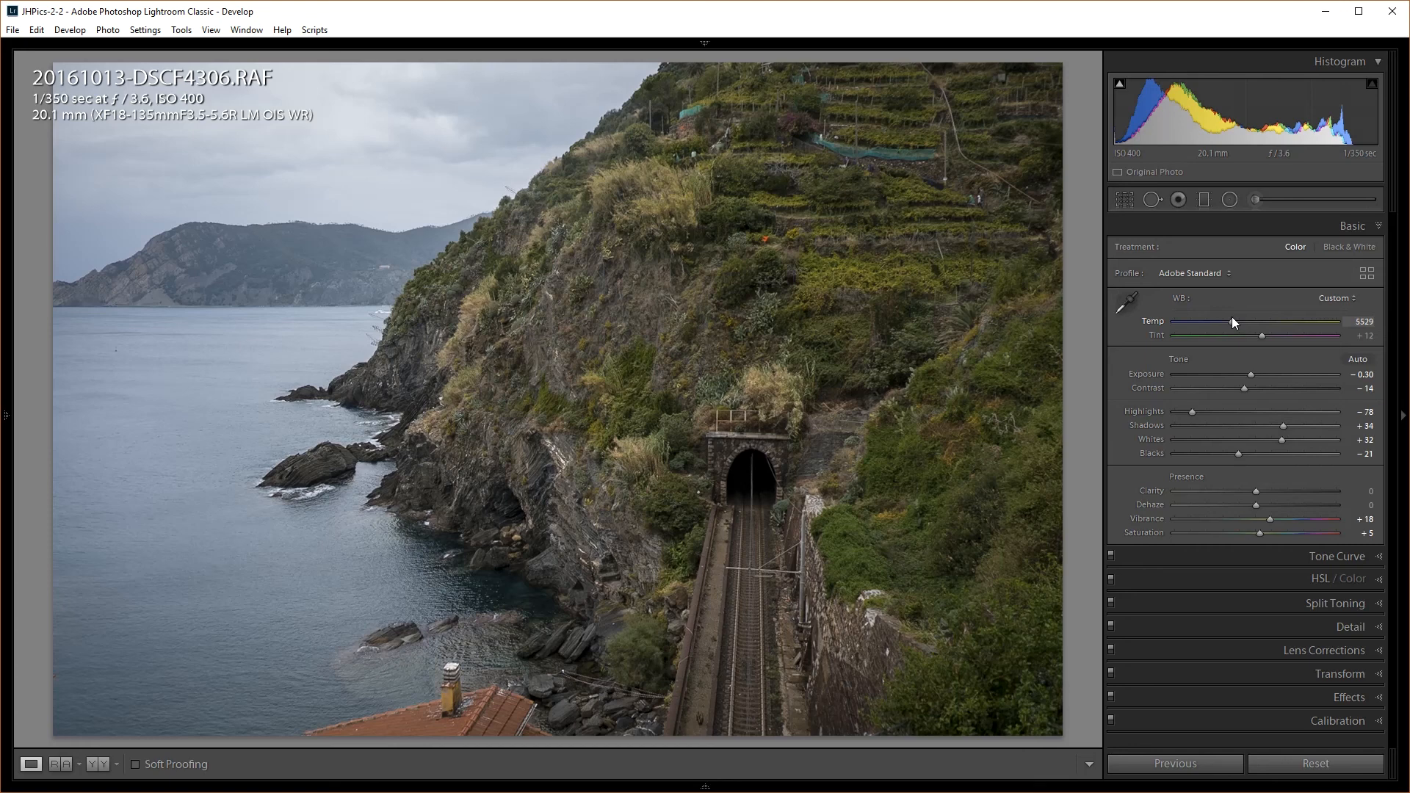
drag(1233, 318, 1233, 318)
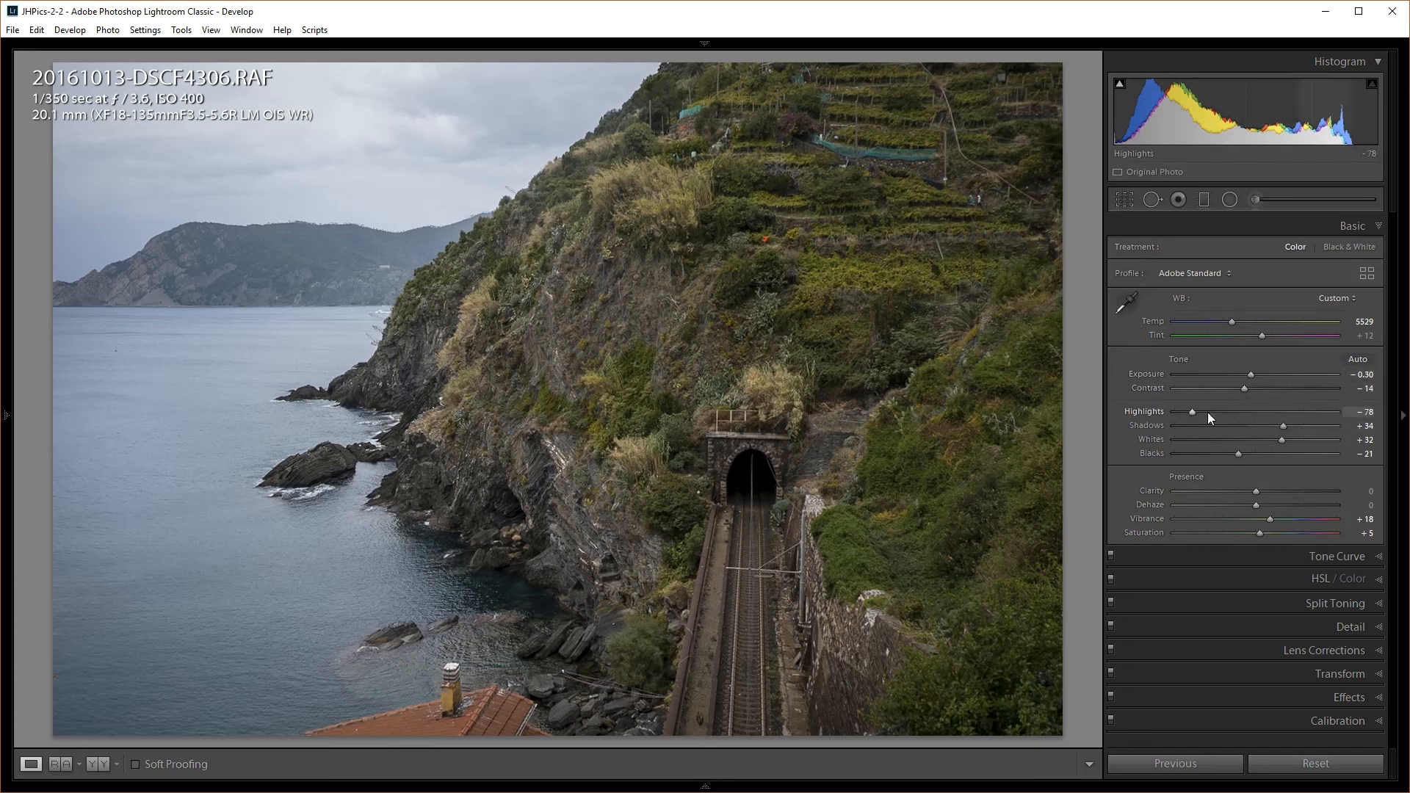
drag(1193, 411, 1229, 407)
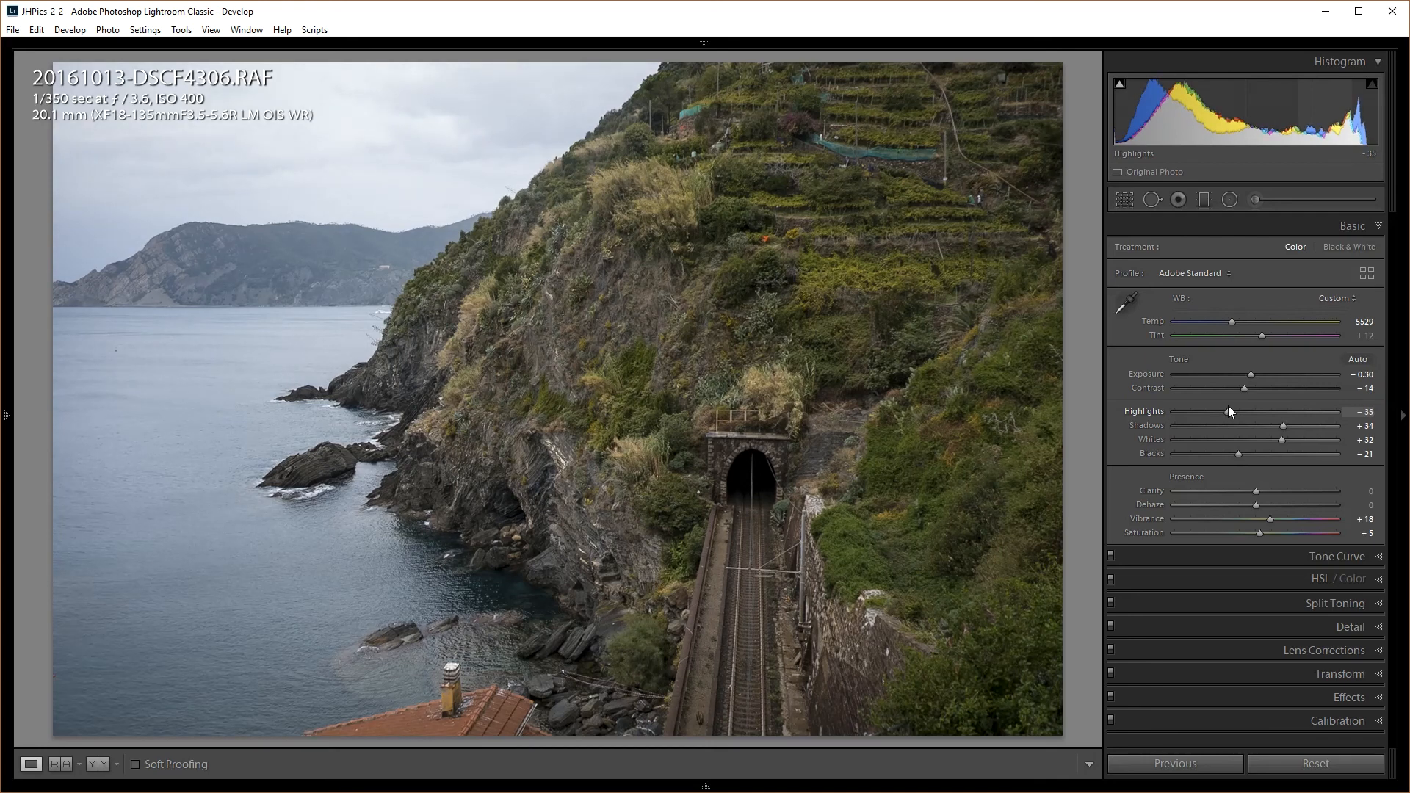
Reset all edits, then rotate the photo to -1.1 in Transform with Constrain Crop on
click(1305, 773)
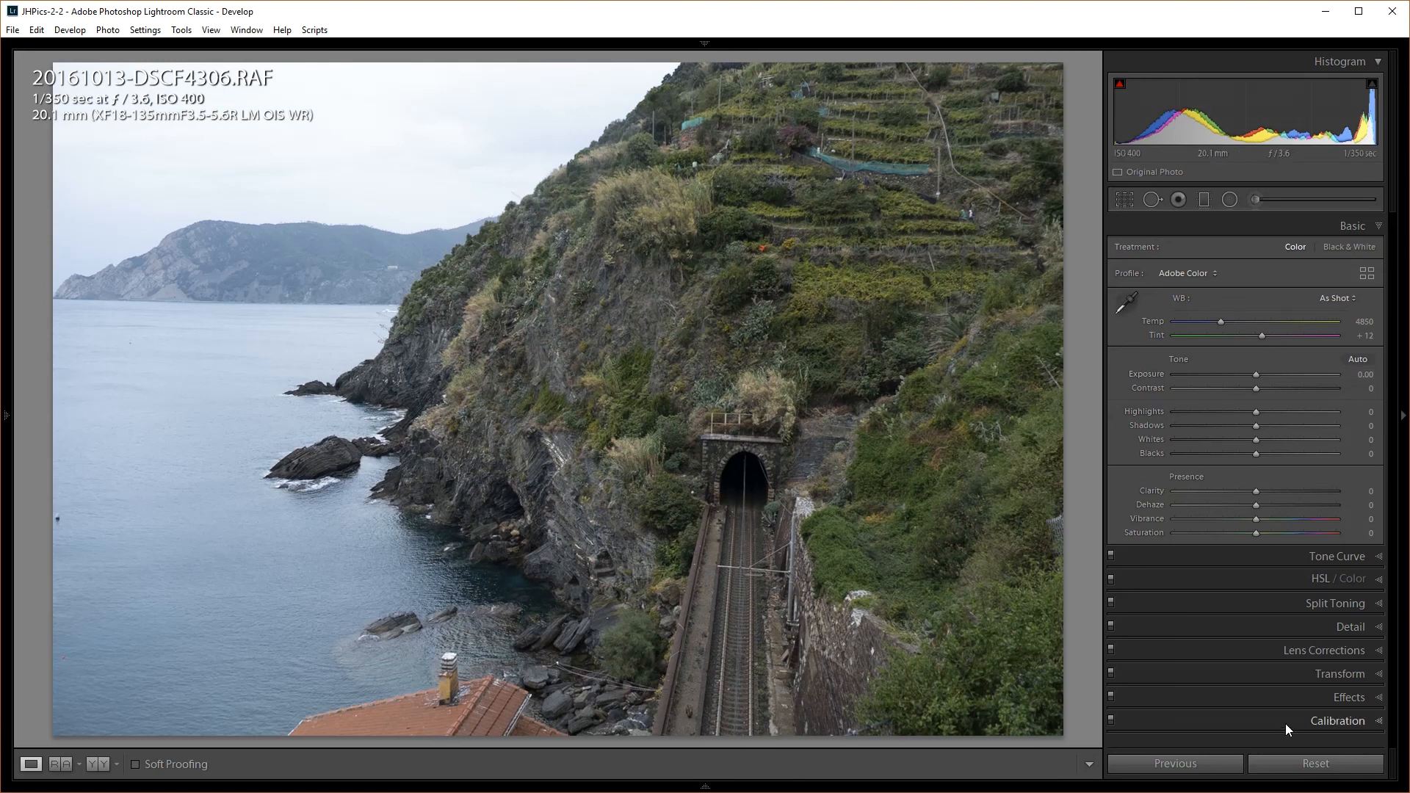
click(1350, 698)
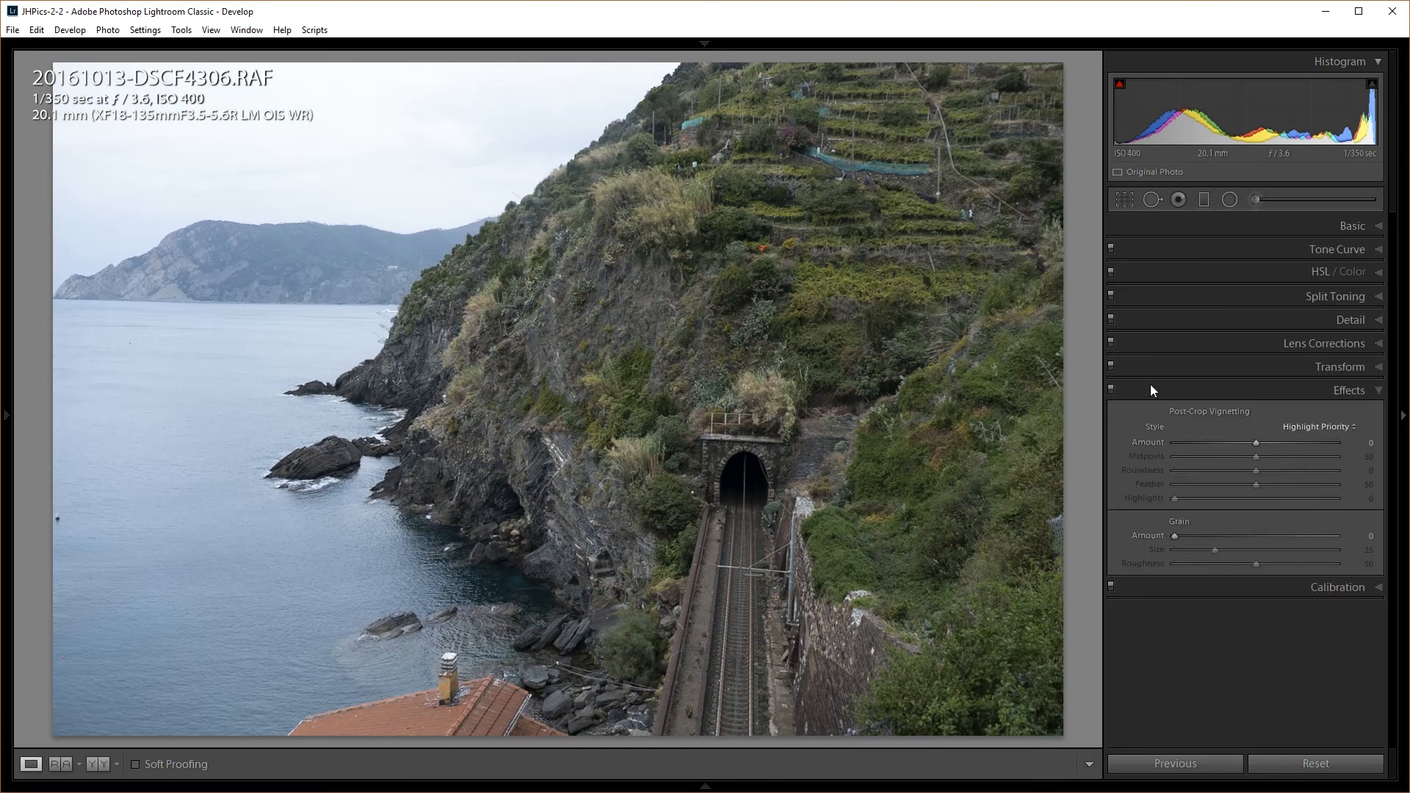
click(1319, 367)
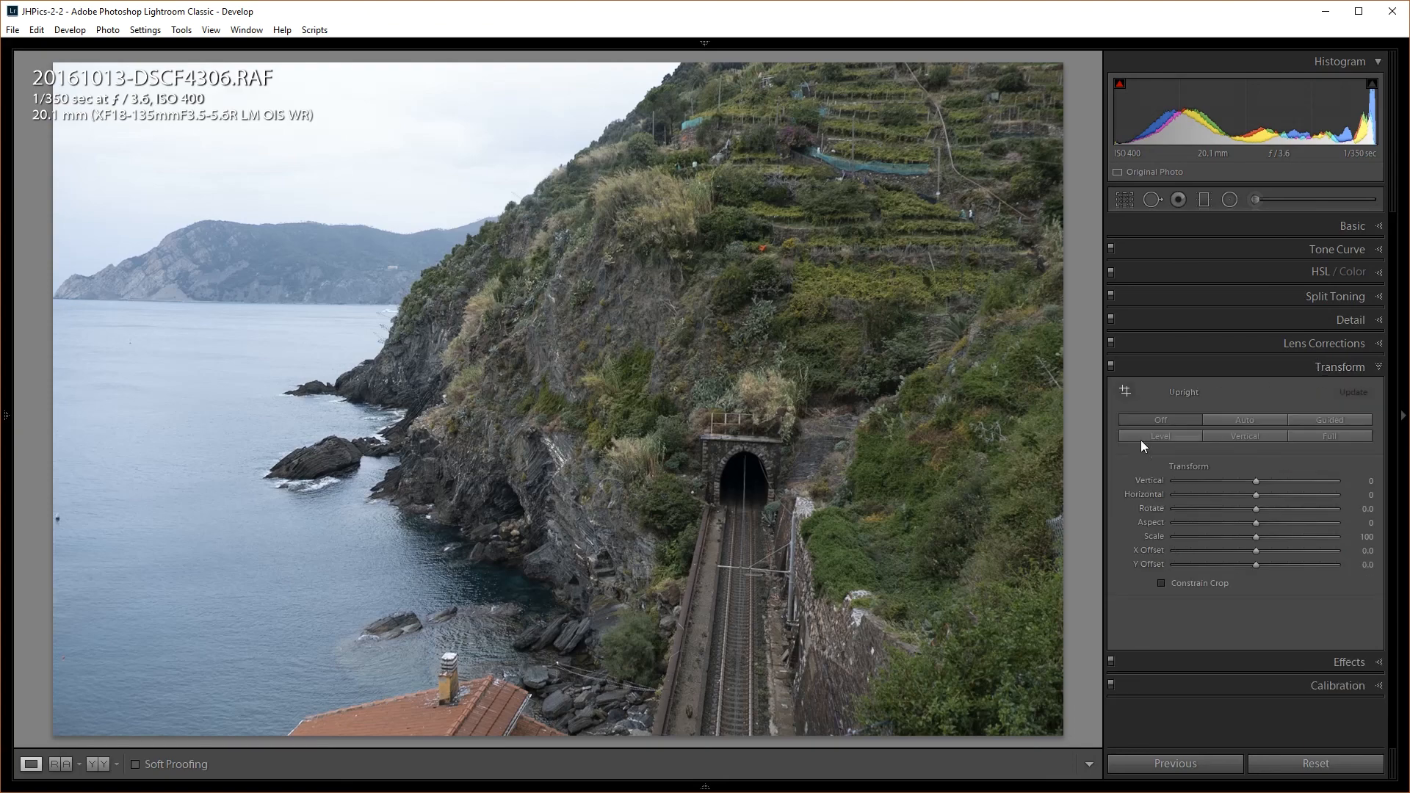
drag(1252, 514, 1248, 514)
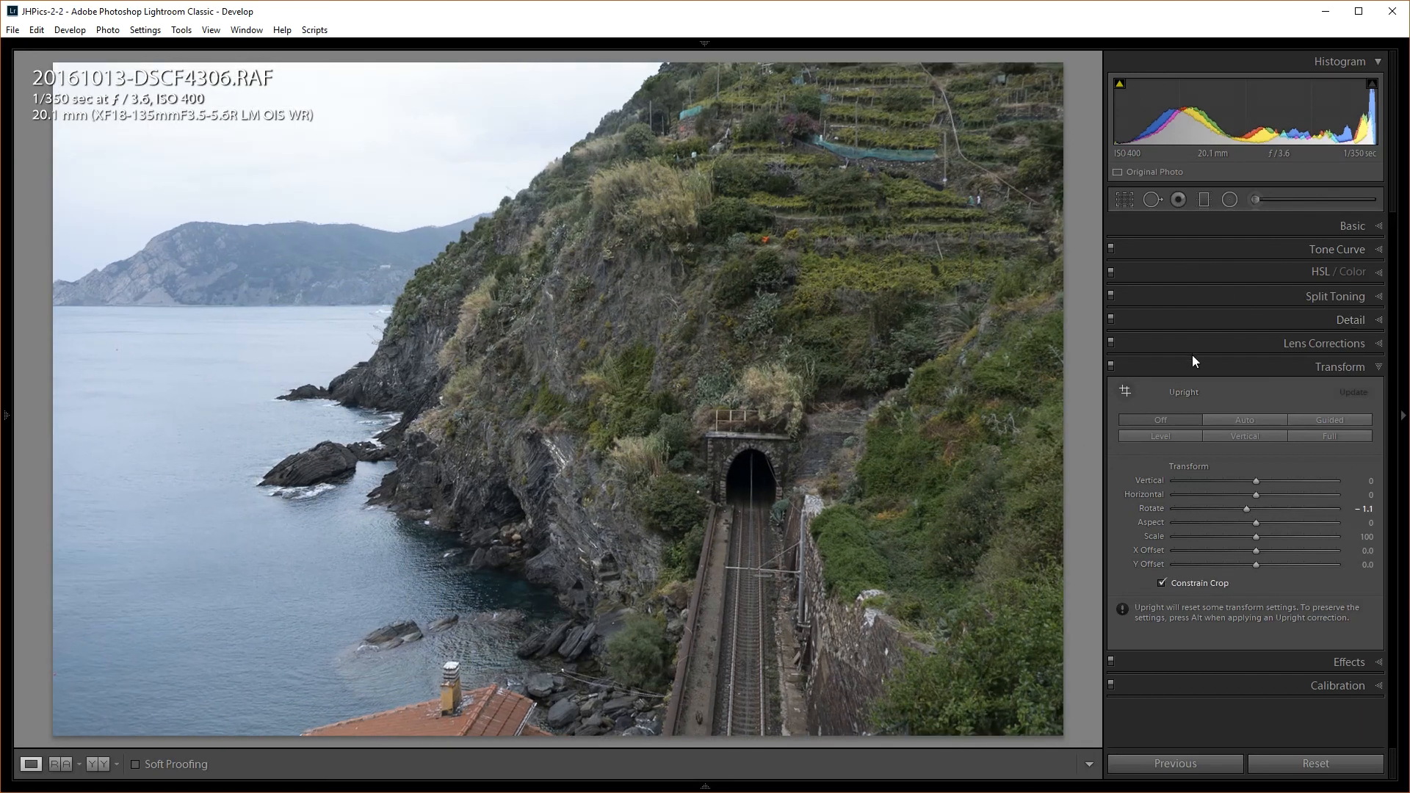
click(1282, 221)
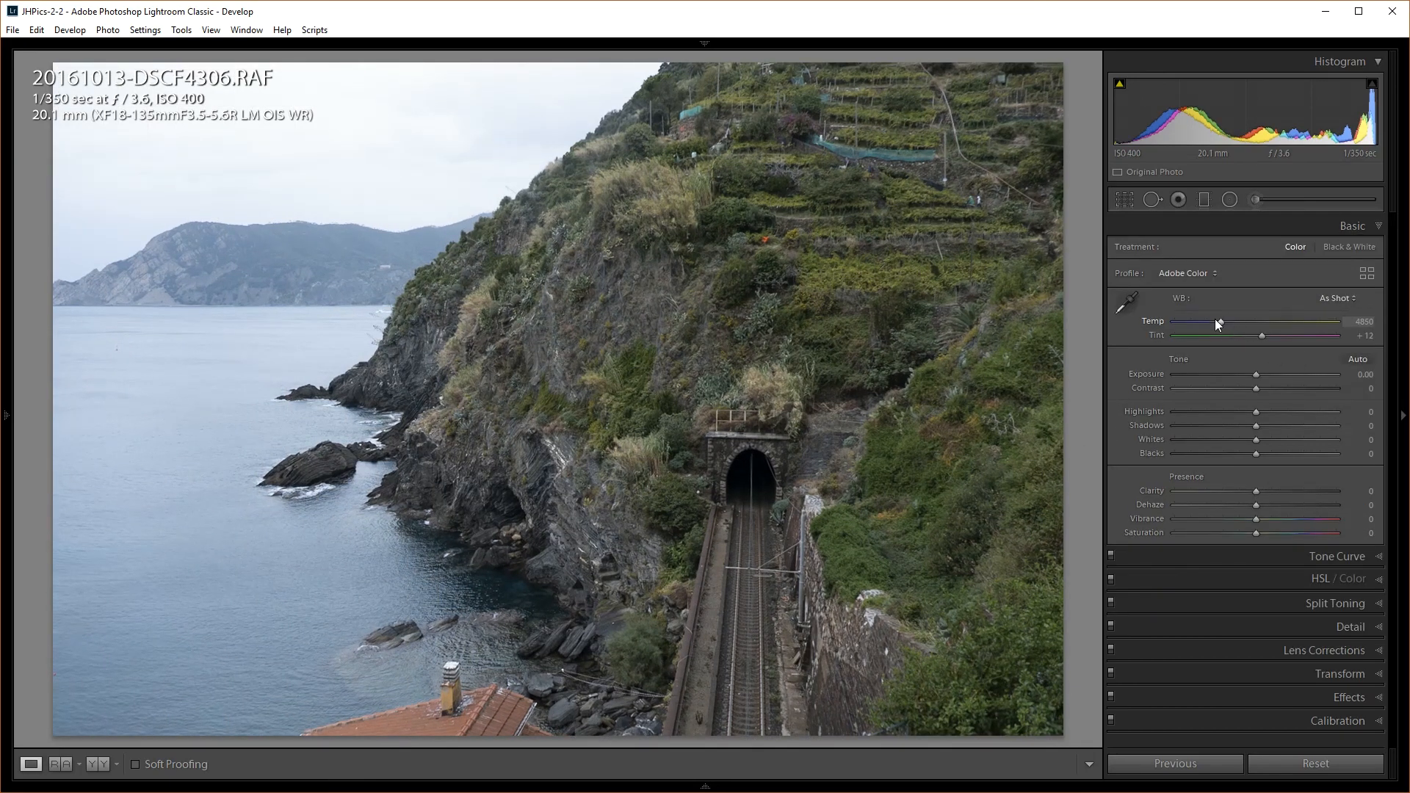
Warm the white balance, lower Highlights, and set Whites and Blacks using the clipping preview
drag(1223, 319, 1229, 315)
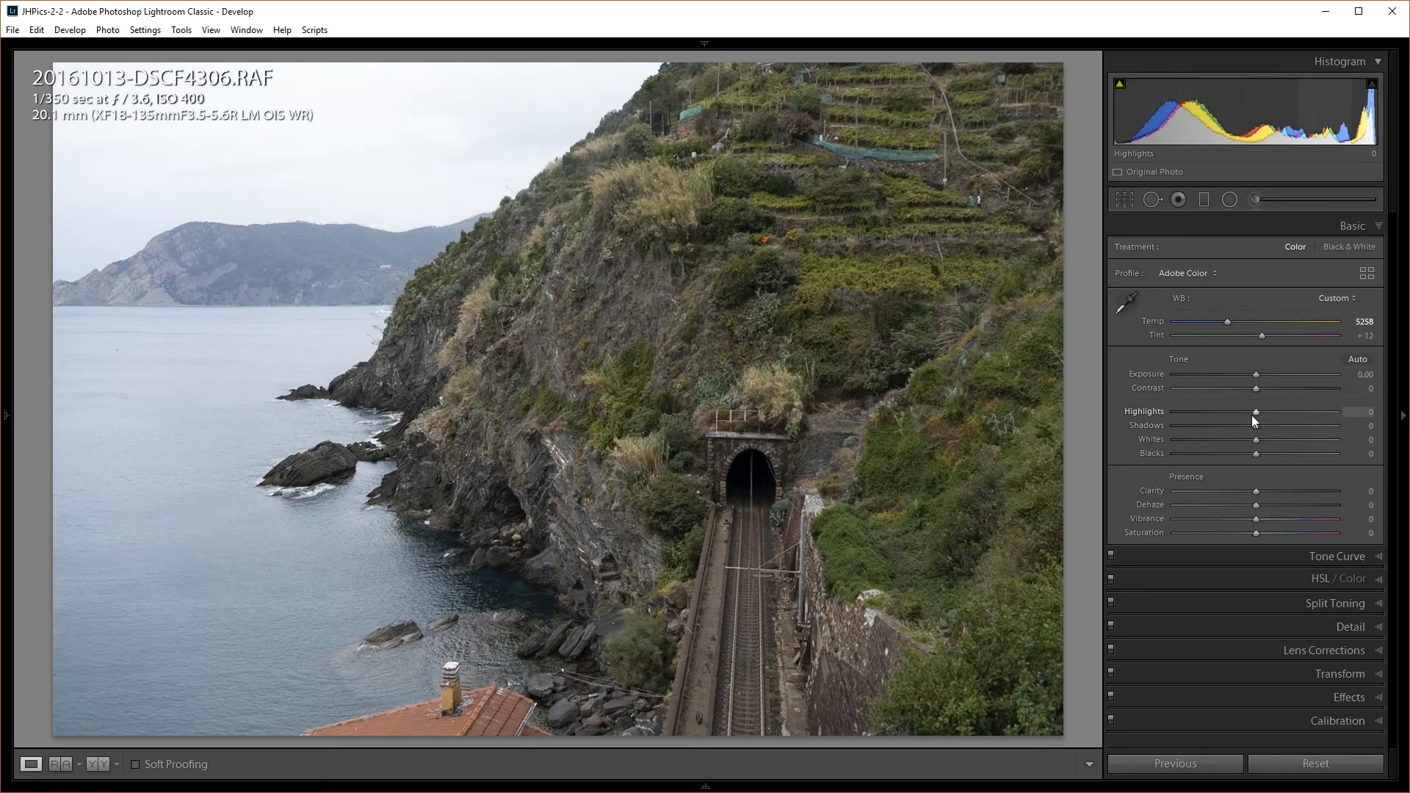
drag(1258, 419, 1278, 388)
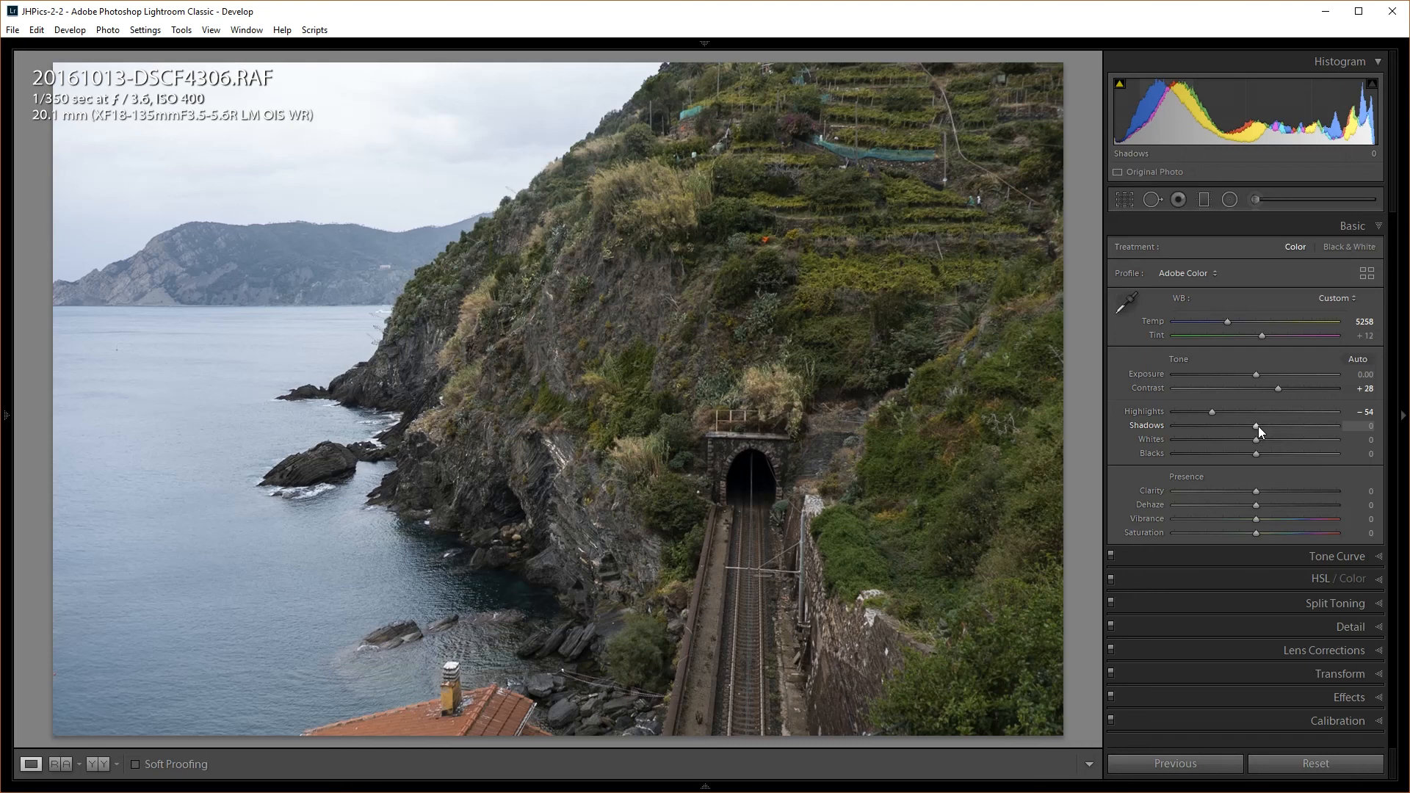
key(alt)
drag(1257, 443, 1278, 438)
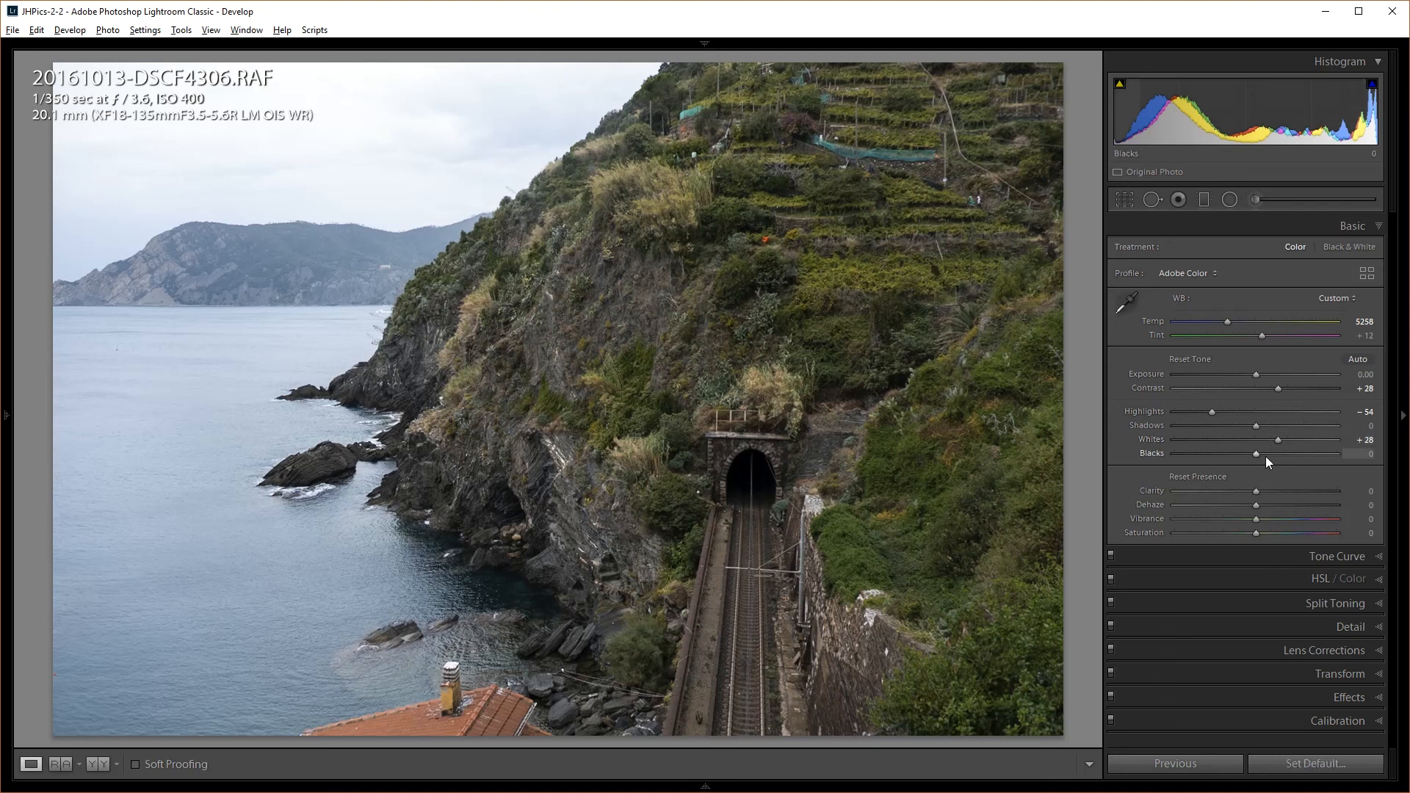
drag(1257, 454, 1245, 451)
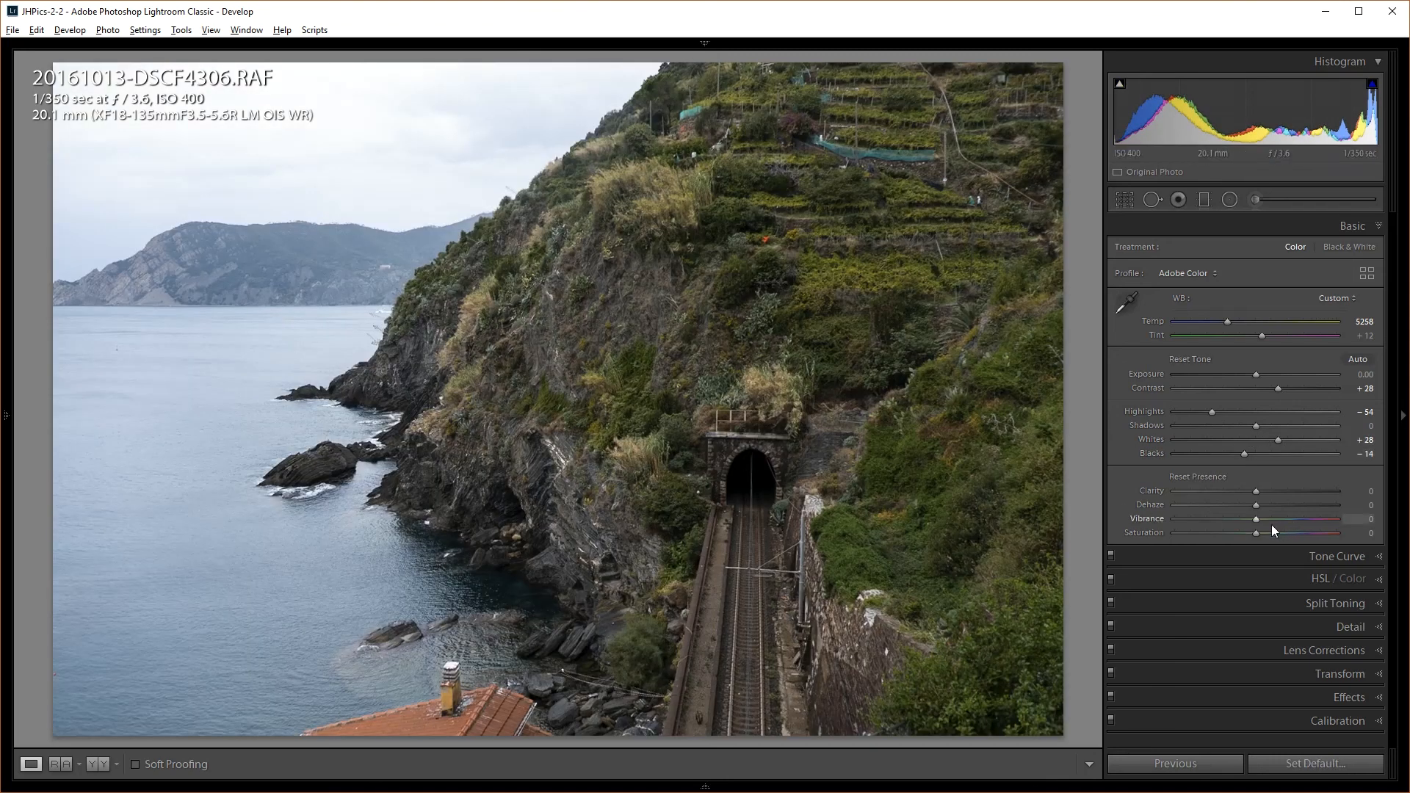
drag(1245, 453, 1242, 452)
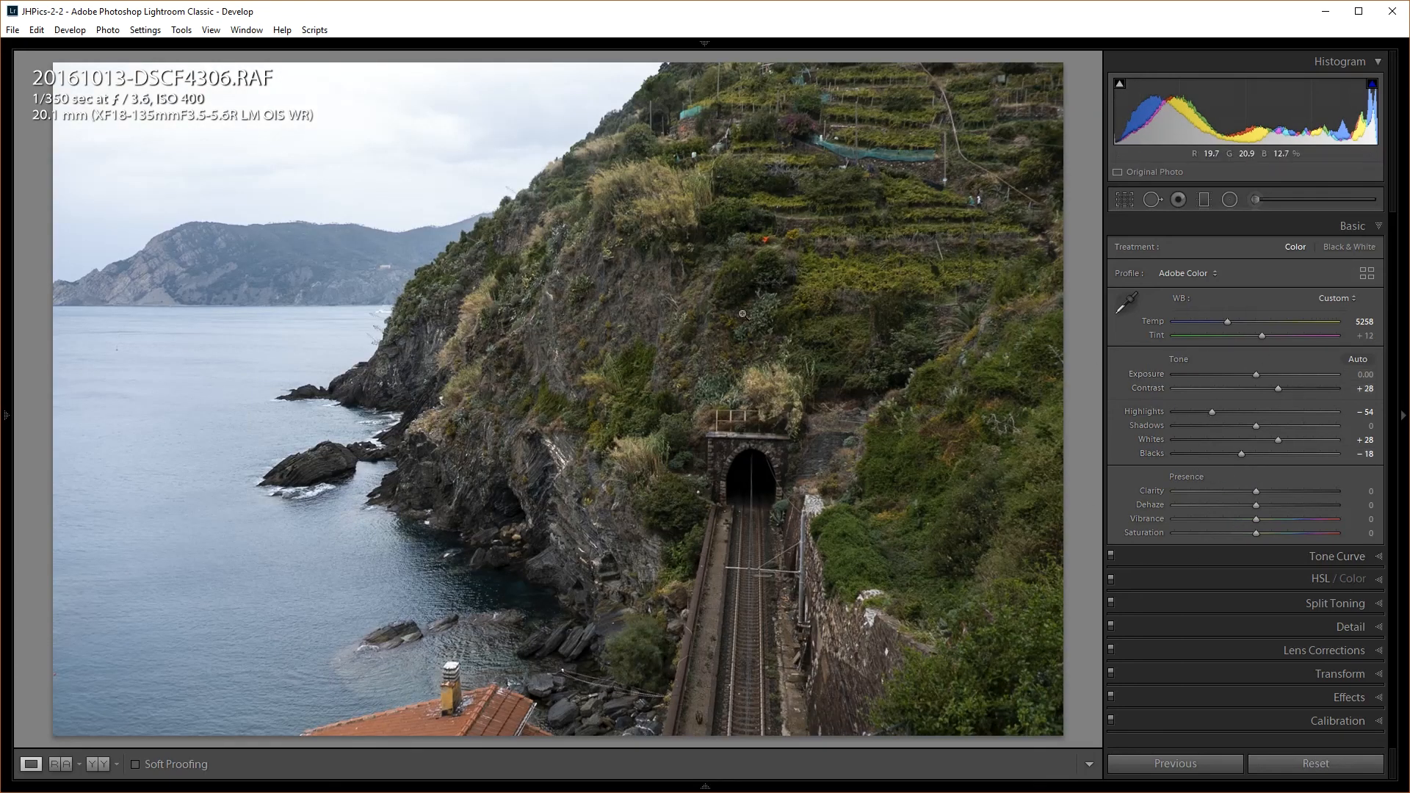
Compare with the original, add +18 Clarity, and reset Vibrance back to 0
key(backslash)
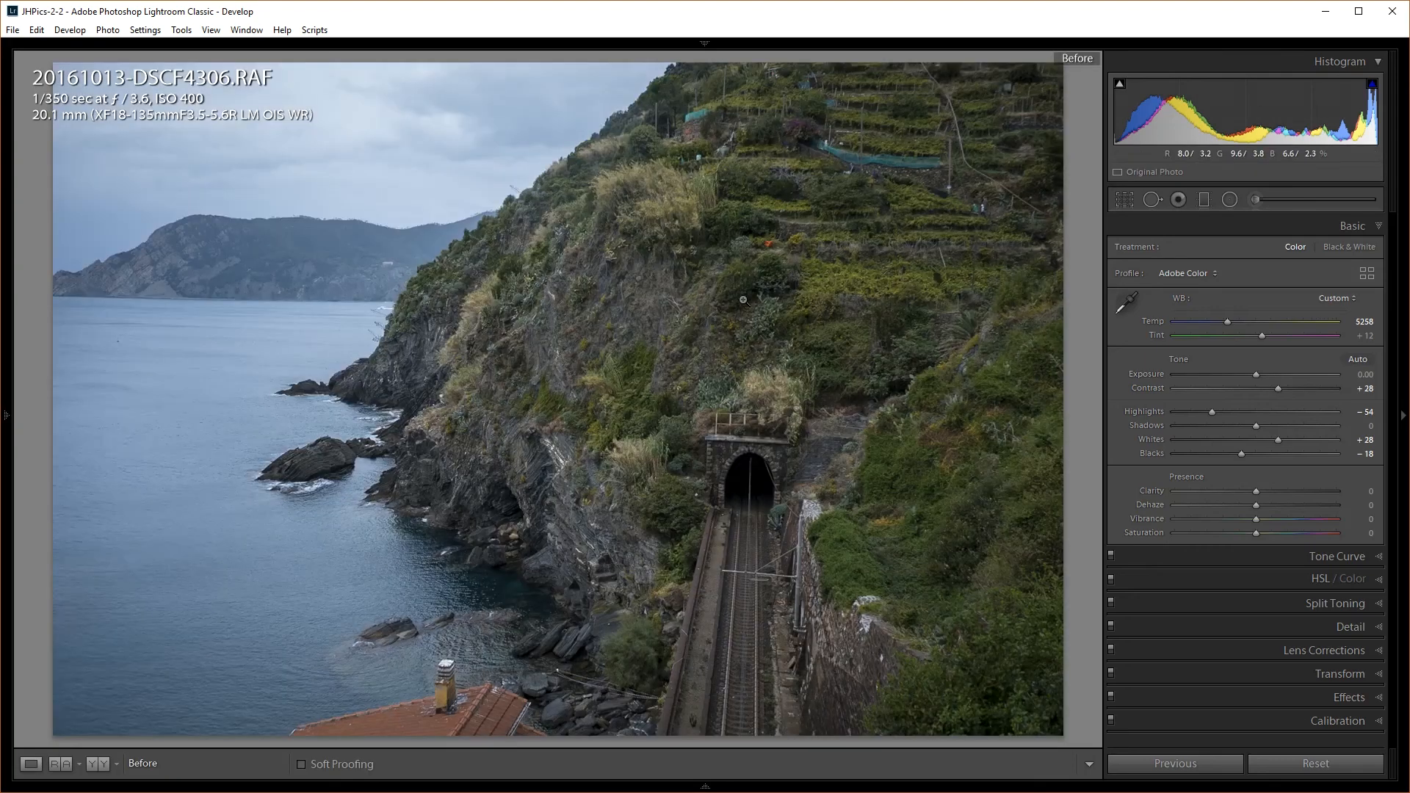
key(backslash)
key(backslash)
key(backslash)
key(backslash)
key(backslash)
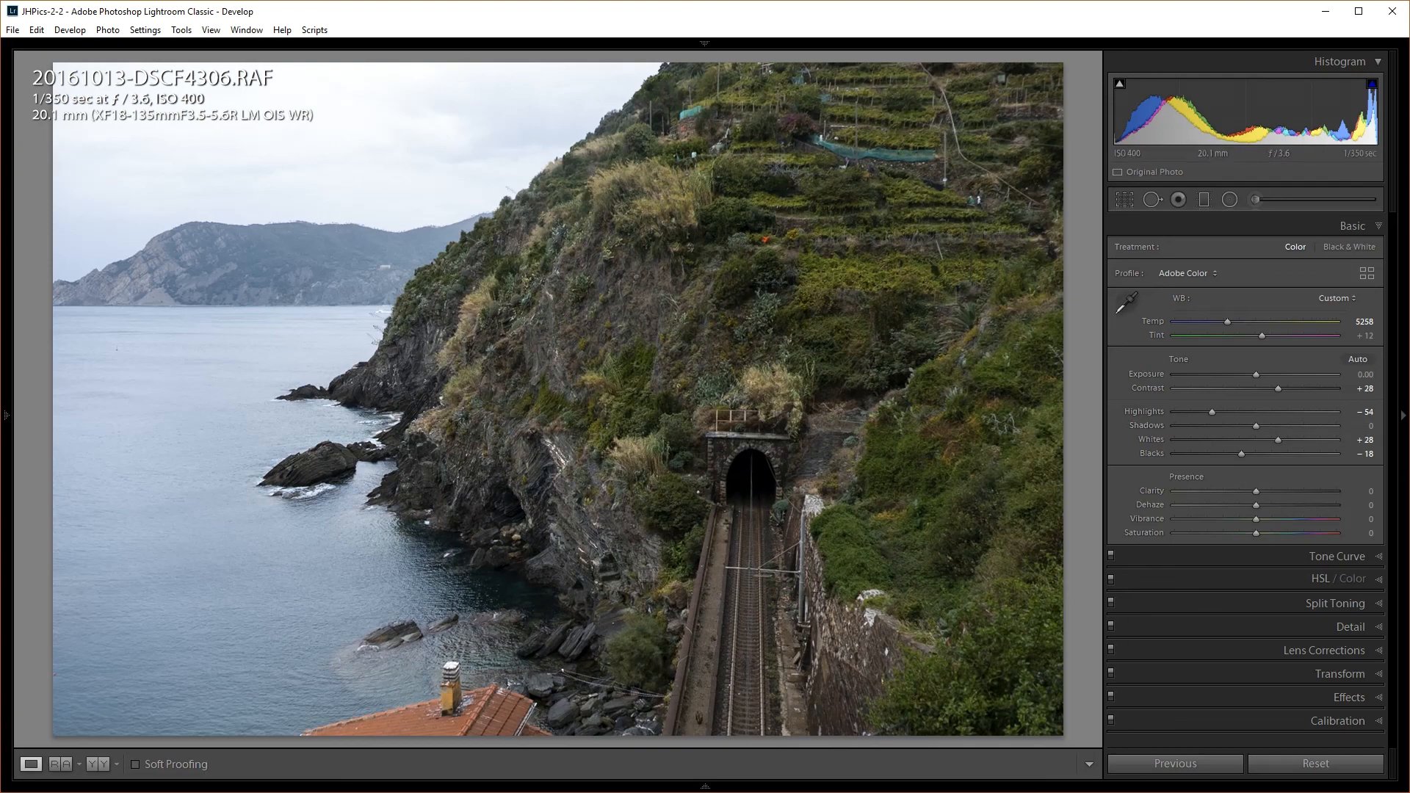
mouse_move(1259, 491)
mouse_down()
mouse_move(1330, 492)
mouse_move(1271, 506)
mouse_up()
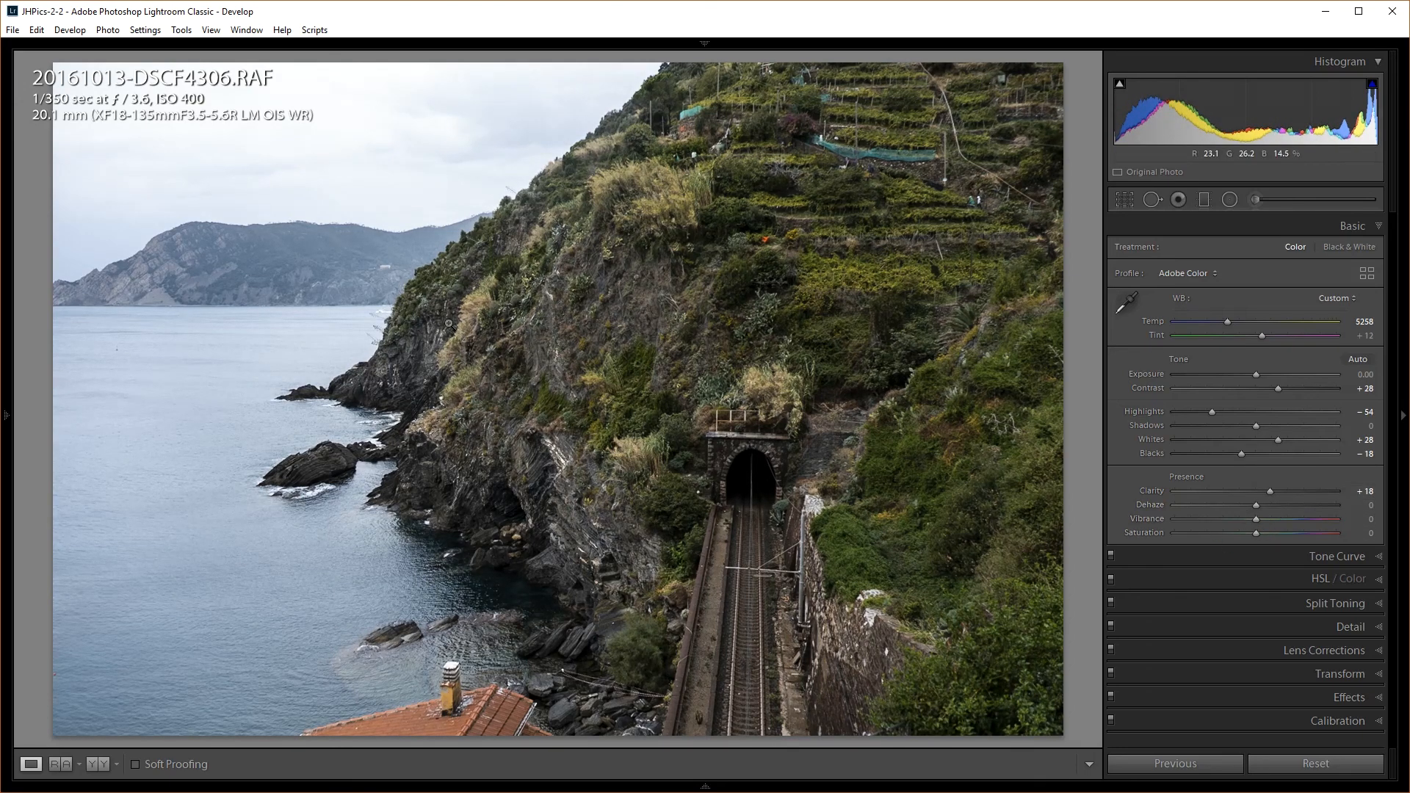
mouse_move(1258, 518)
mouse_down()
mouse_move(1281, 518)
mouse_move(1269, 521)
mouse_up()
double_click(1268, 518)
Raise Yellow, Aqua and Blue saturation in the HSL Saturation tab
click(1327, 580)
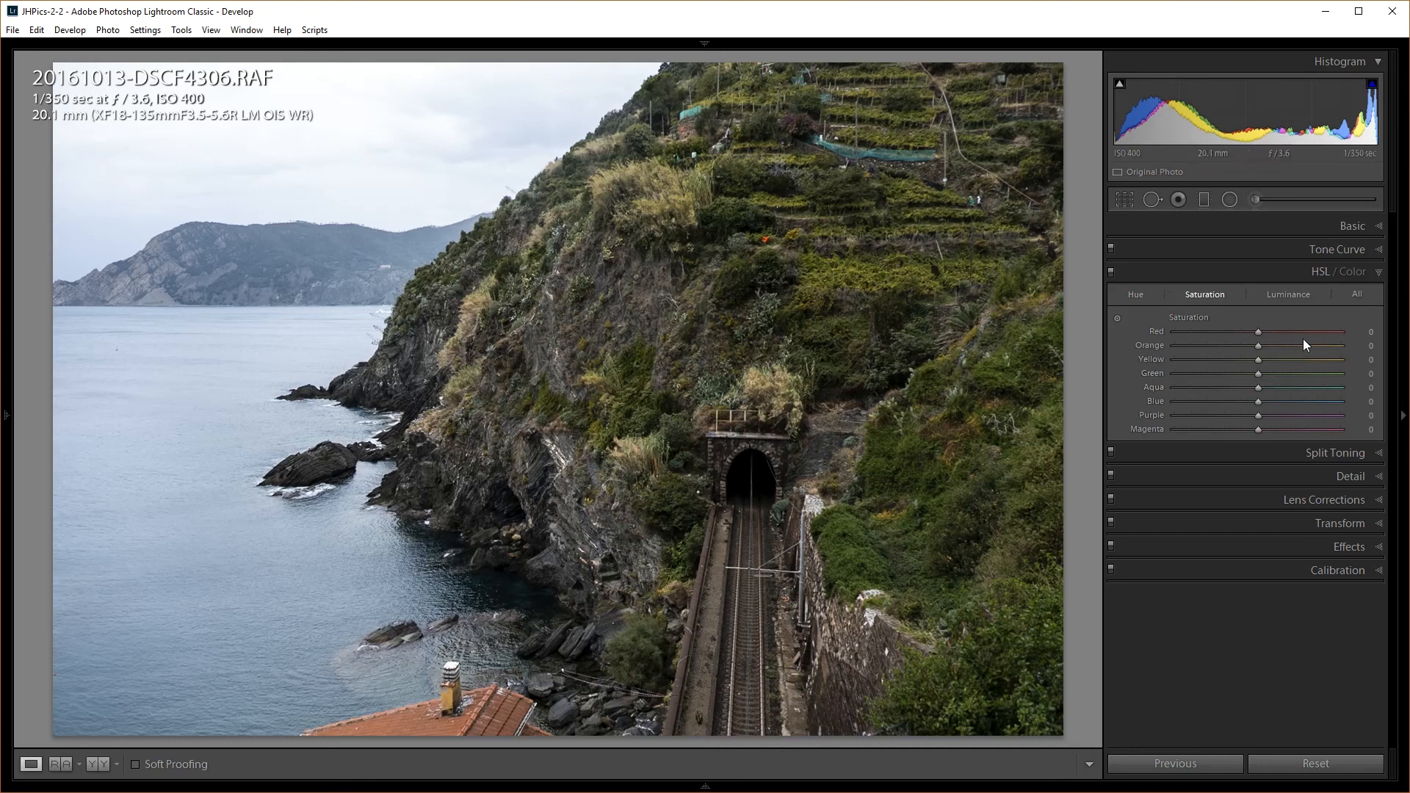
drag(1259, 362, 1294, 365)
drag(1259, 404, 1290, 406)
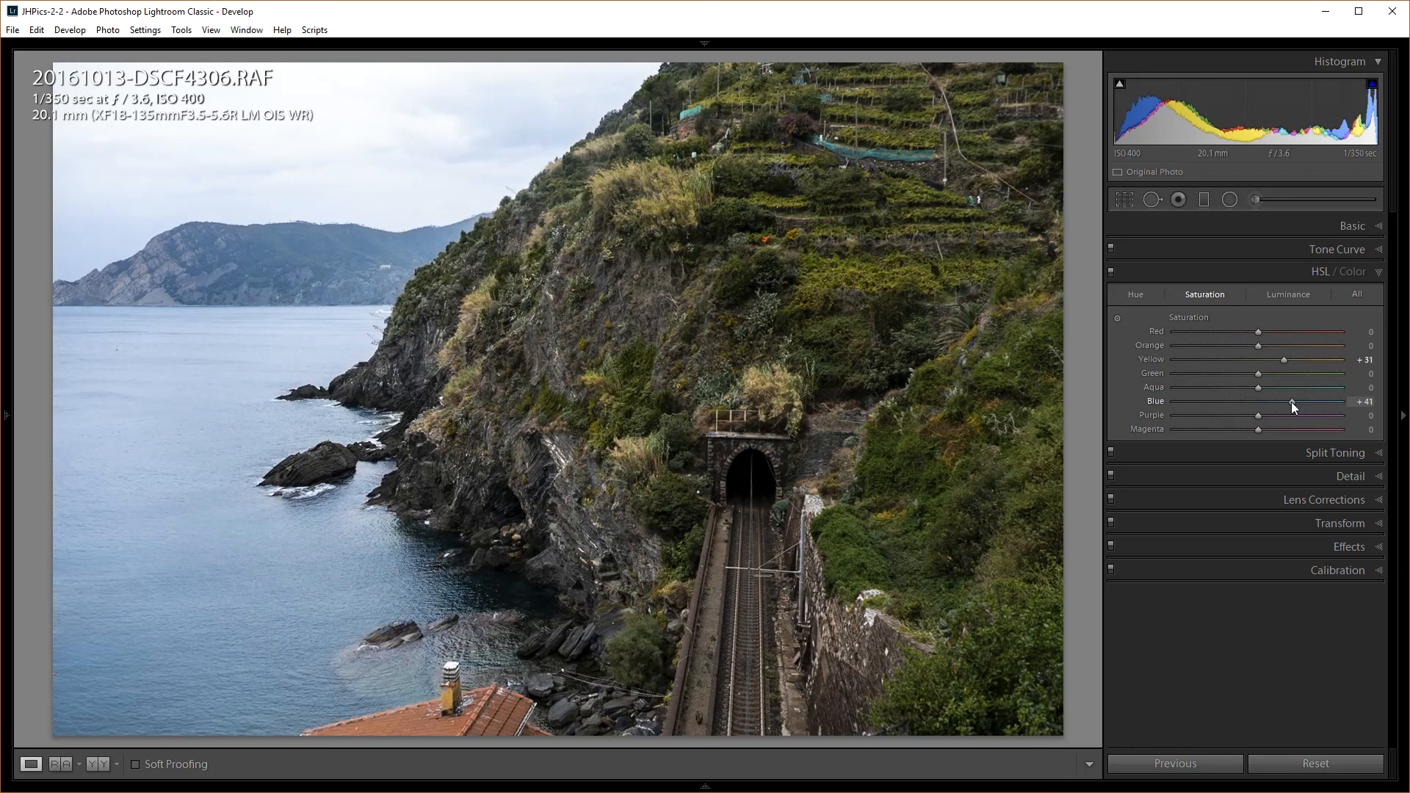
drag(1292, 402, 1271, 391)
drag(1288, 403, 1285, 402)
drag(1287, 401, 1307, 396)
Darken Blue luminance to -20 on the HSL Luminance tab
click(1284, 298)
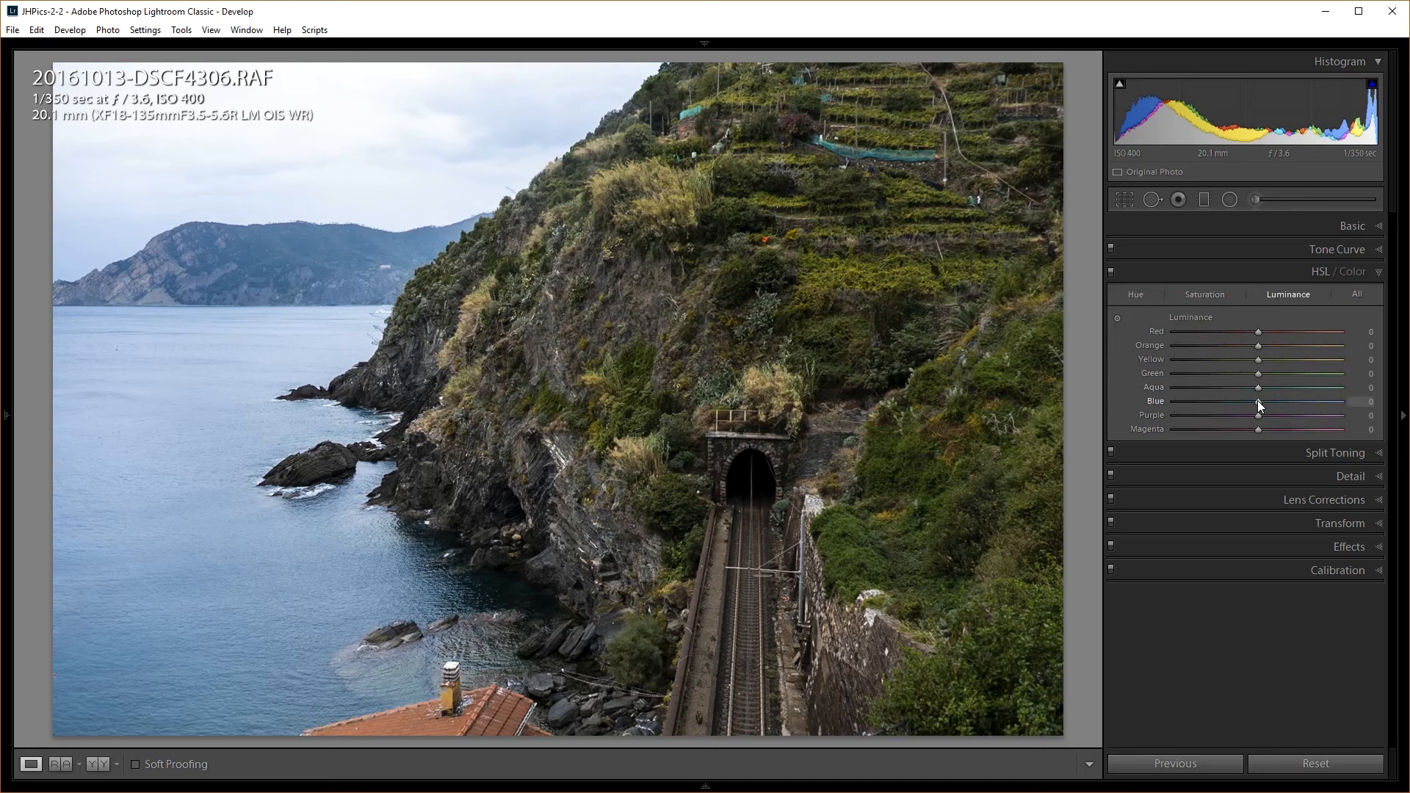
drag(1259, 402, 1244, 398)
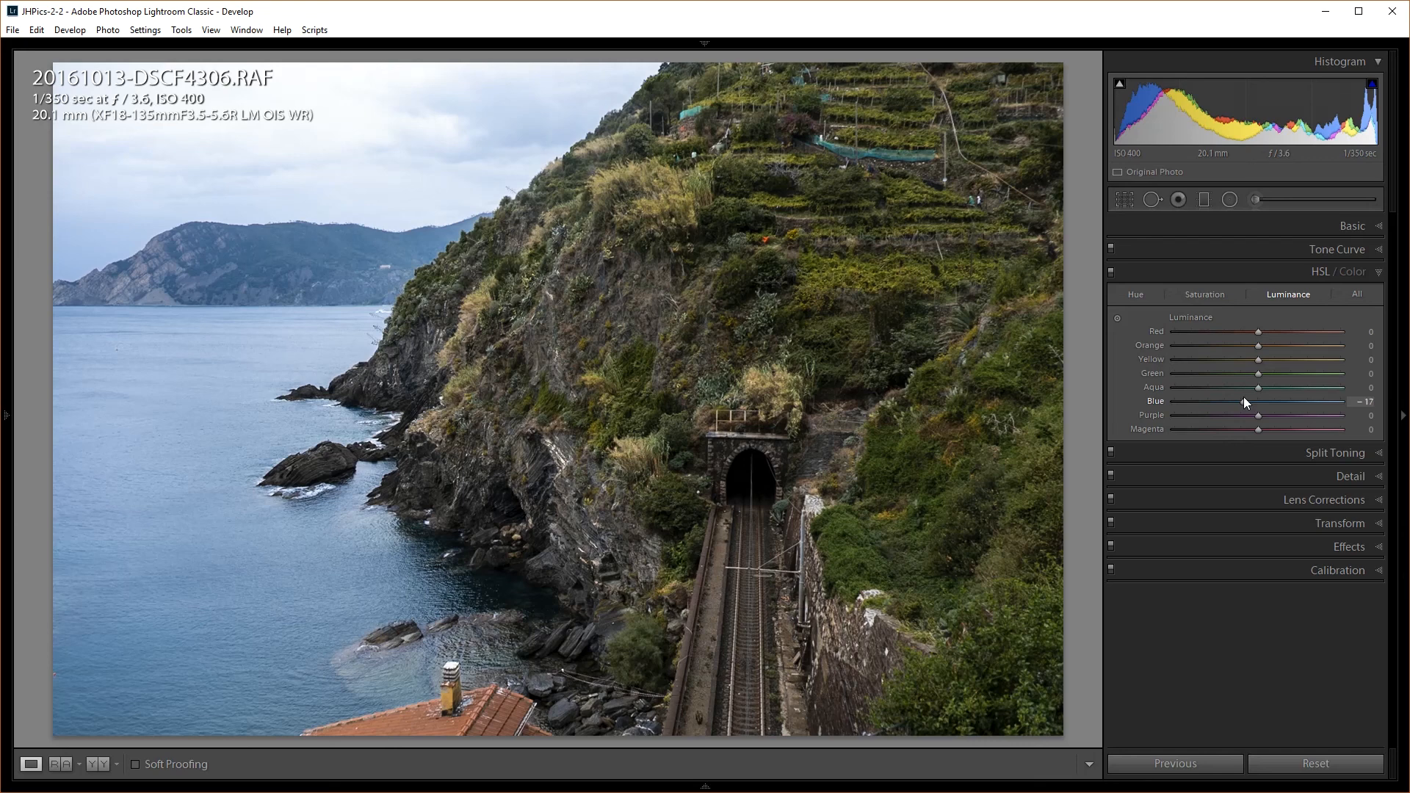
drag(1246, 401, 1242, 401)
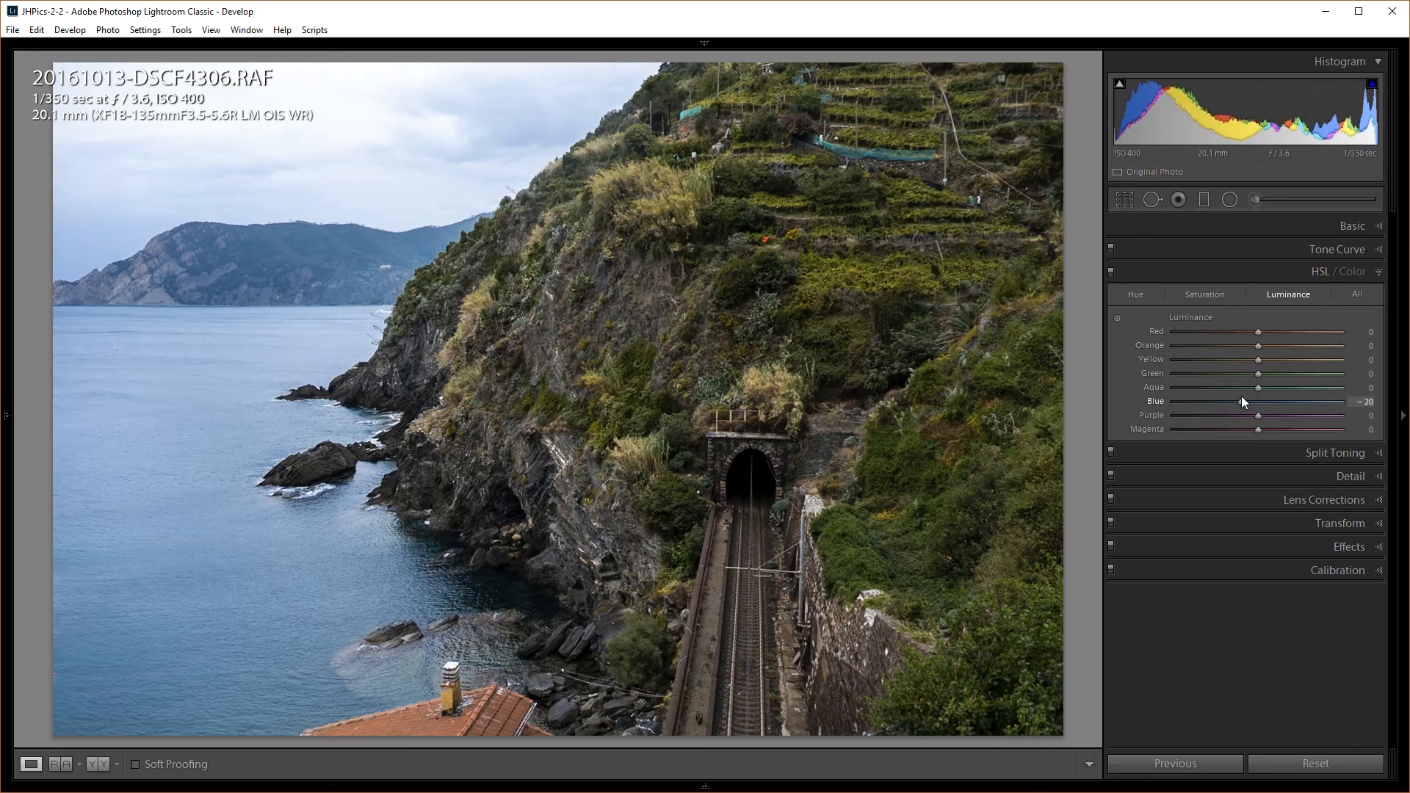
click(1259, 210)
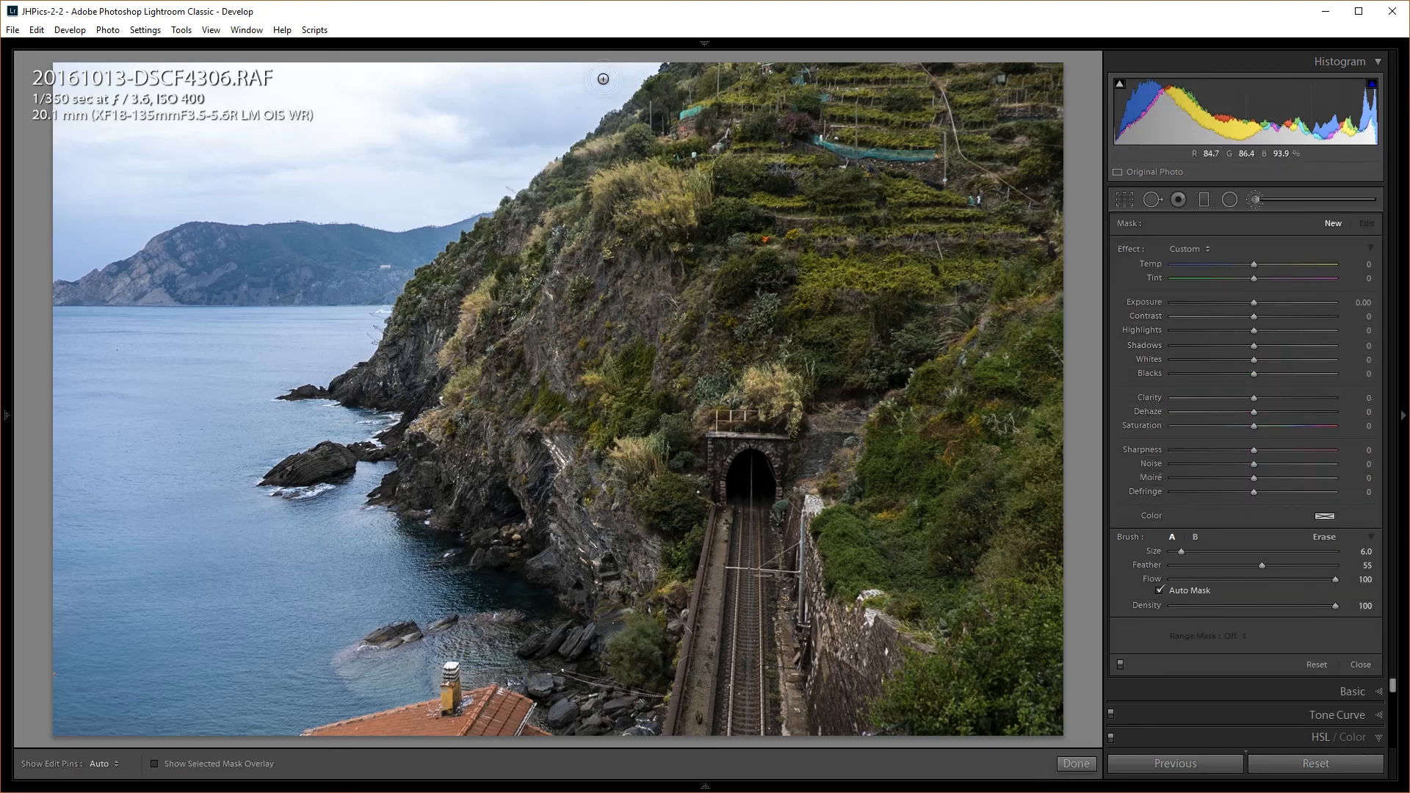
Brush a mask over the whole sky and clouds down to the cliff edge, checking it with the O overlay
key(h)
drag(607, 71, 578, 104)
key(o)
key(h)
mouse_move(570, 73)
mouse_down()
mouse_move(474, 91)
mouse_move(538, 94)
mouse_move(587, 131)
mouse_move(562, 144)
mouse_move(614, 95)
mouse_up()
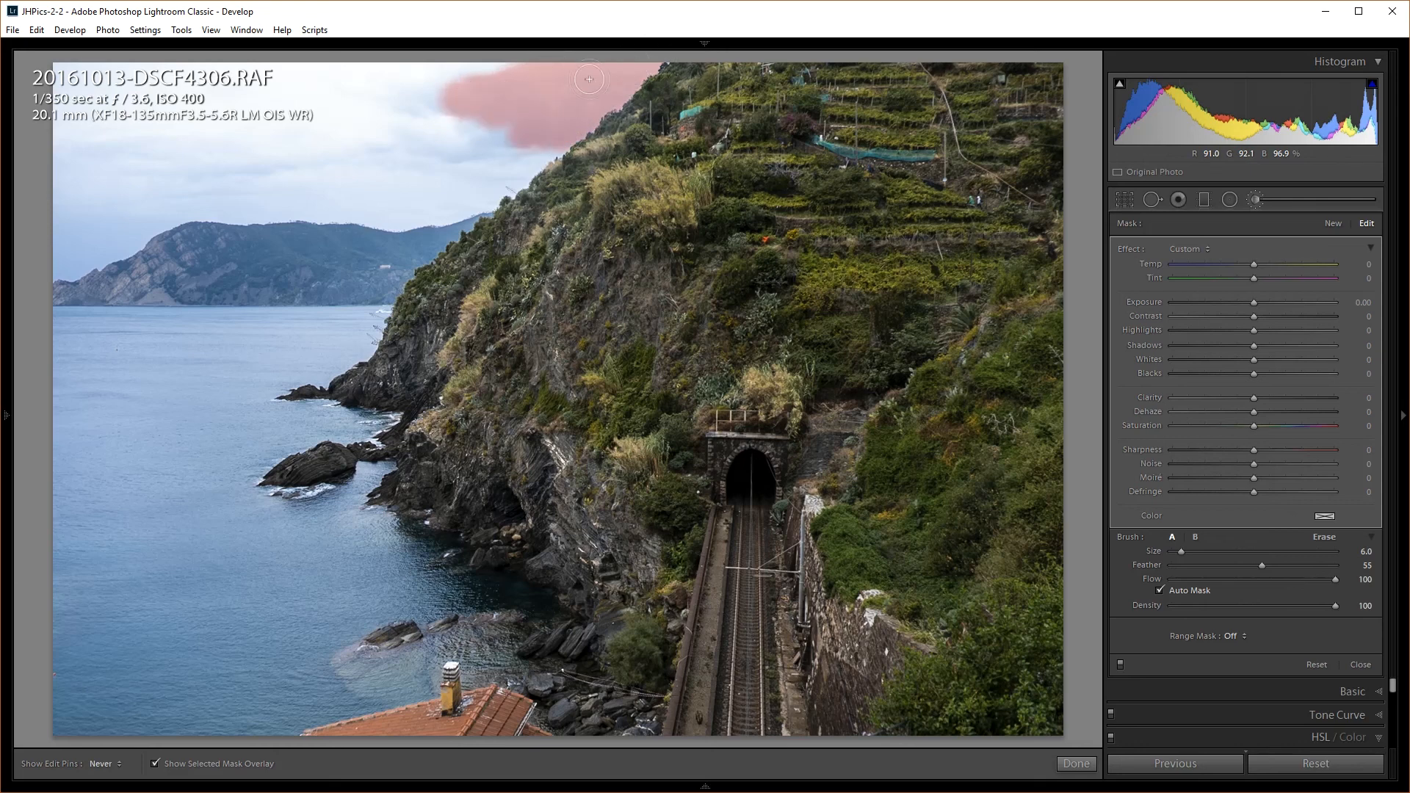
mouse_move(557, 131)
mouse_down()
mouse_move(448, 211)
mouse_move(180, 212)
mouse_move(61, 270)
mouse_move(151, 221)
mouse_move(122, 241)
mouse_move(75, 224)
mouse_move(101, 146)
mouse_move(50, 185)
mouse_move(73, 176)
mouse_move(73, 139)
mouse_move(125, 60)
mouse_move(504, 59)
mouse_move(377, 121)
mouse_move(511, 118)
mouse_move(467, 167)
mouse_move(379, 194)
mouse_move(140, 200)
mouse_move(270, 158)
mouse_move(133, 127)
mouse_move(131, 107)
mouse_move(71, 117)
mouse_move(66, 149)
mouse_move(57, 134)
mouse_move(188, 147)
mouse_move(110, 152)
mouse_up()
drag(336, 110, 283, 82)
drag(297, 147, 407, 175)
drag(503, 132, 471, 170)
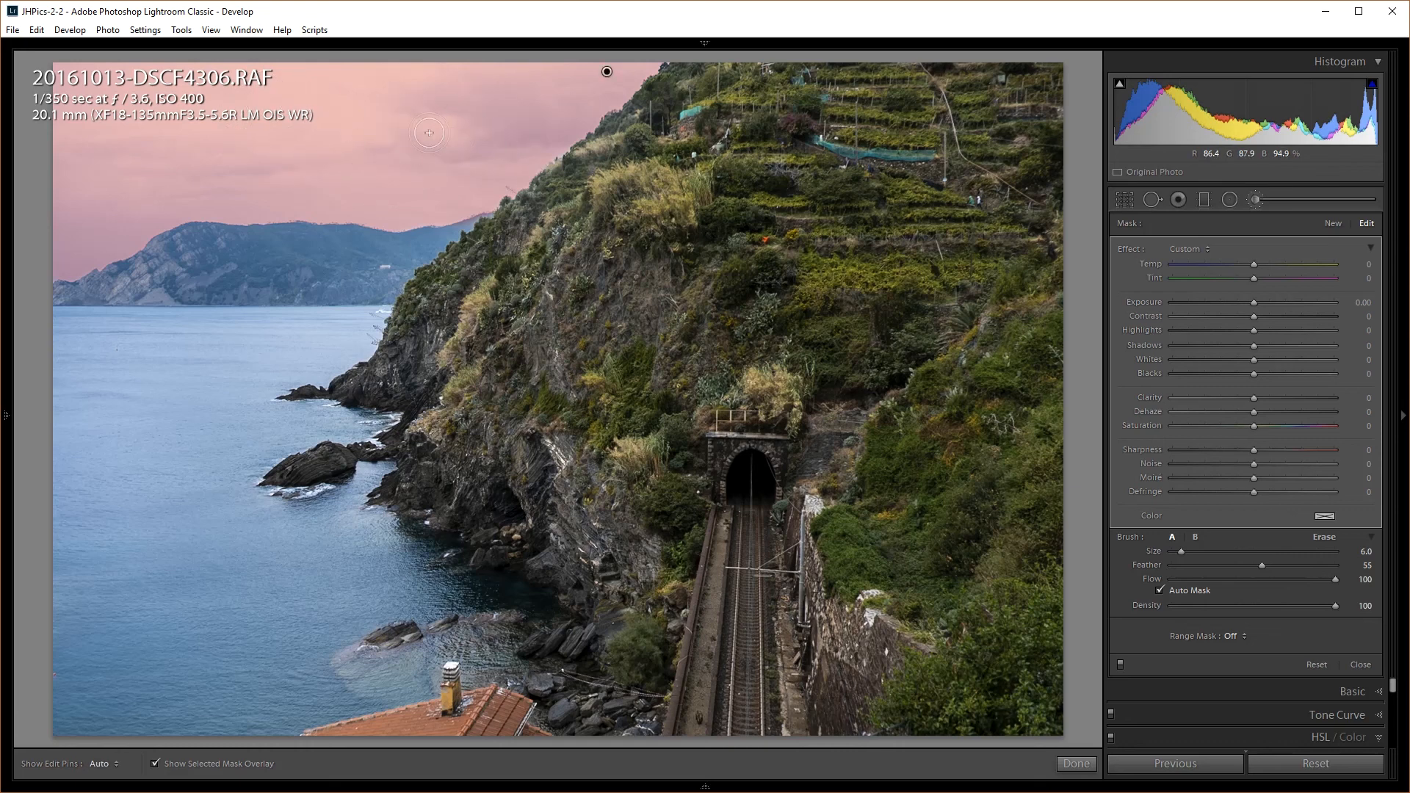
key(o)
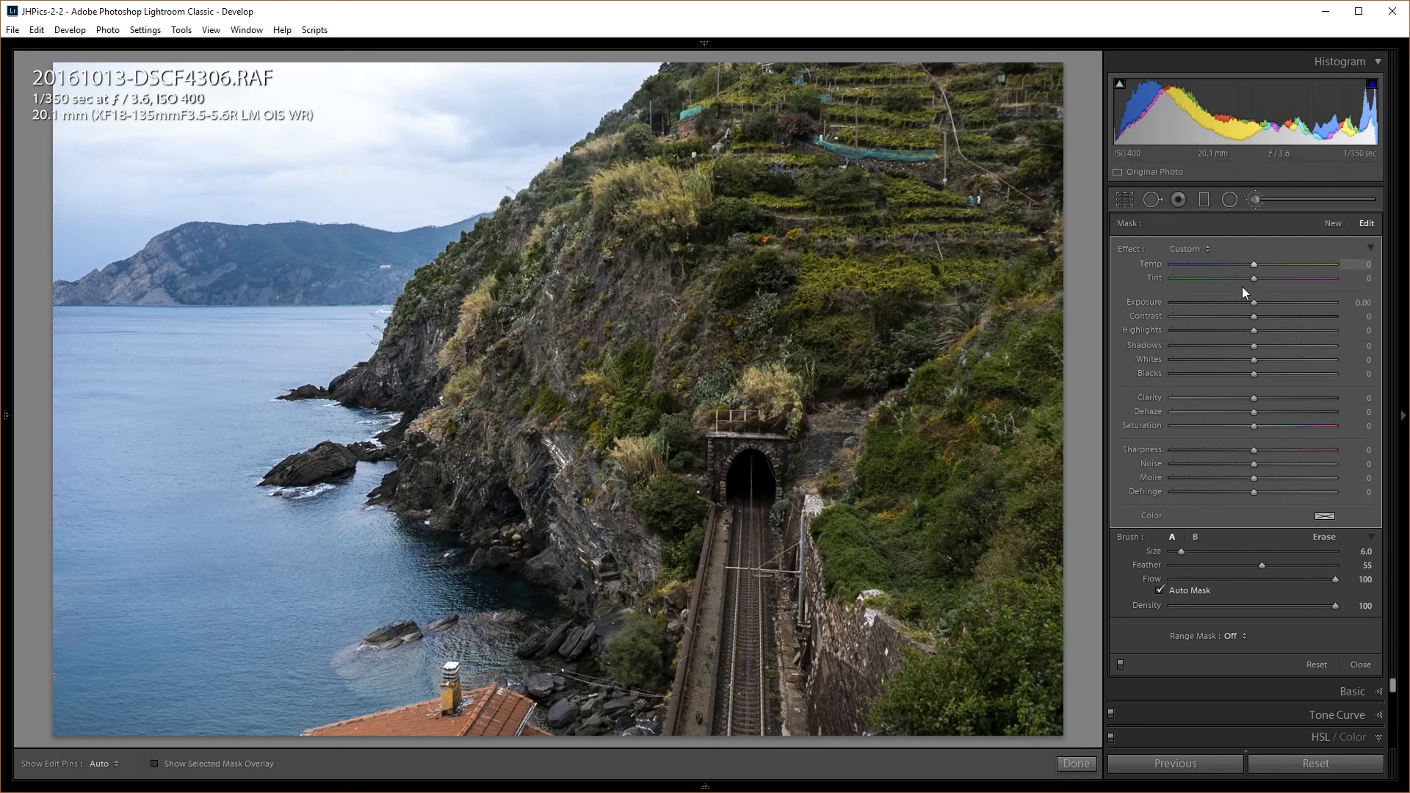
Give the sky mask Saturation -55, slightly warmer Temp, Highlights -52 and Blacks -79
drag(1254, 429, 1219, 431)
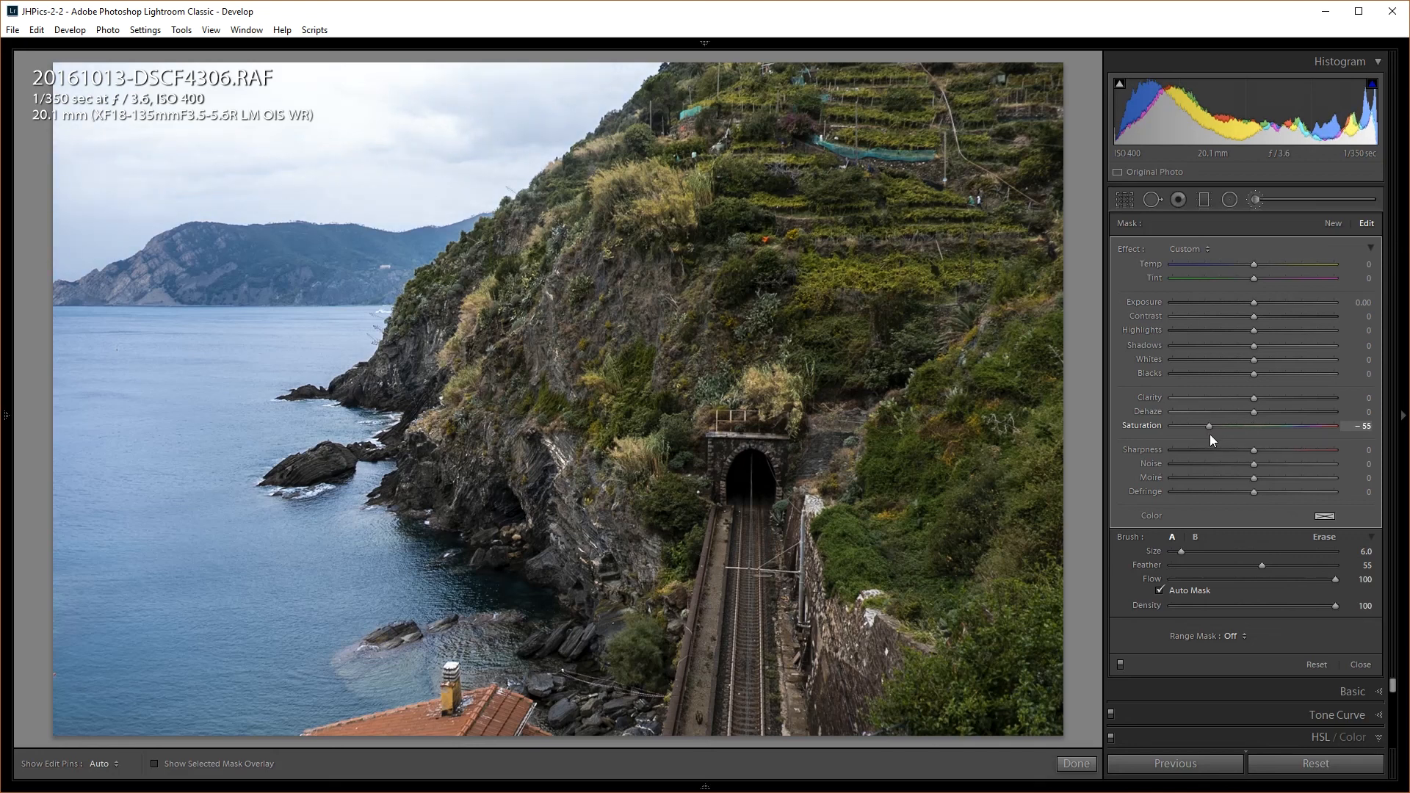
drag(1254, 265, 1263, 262)
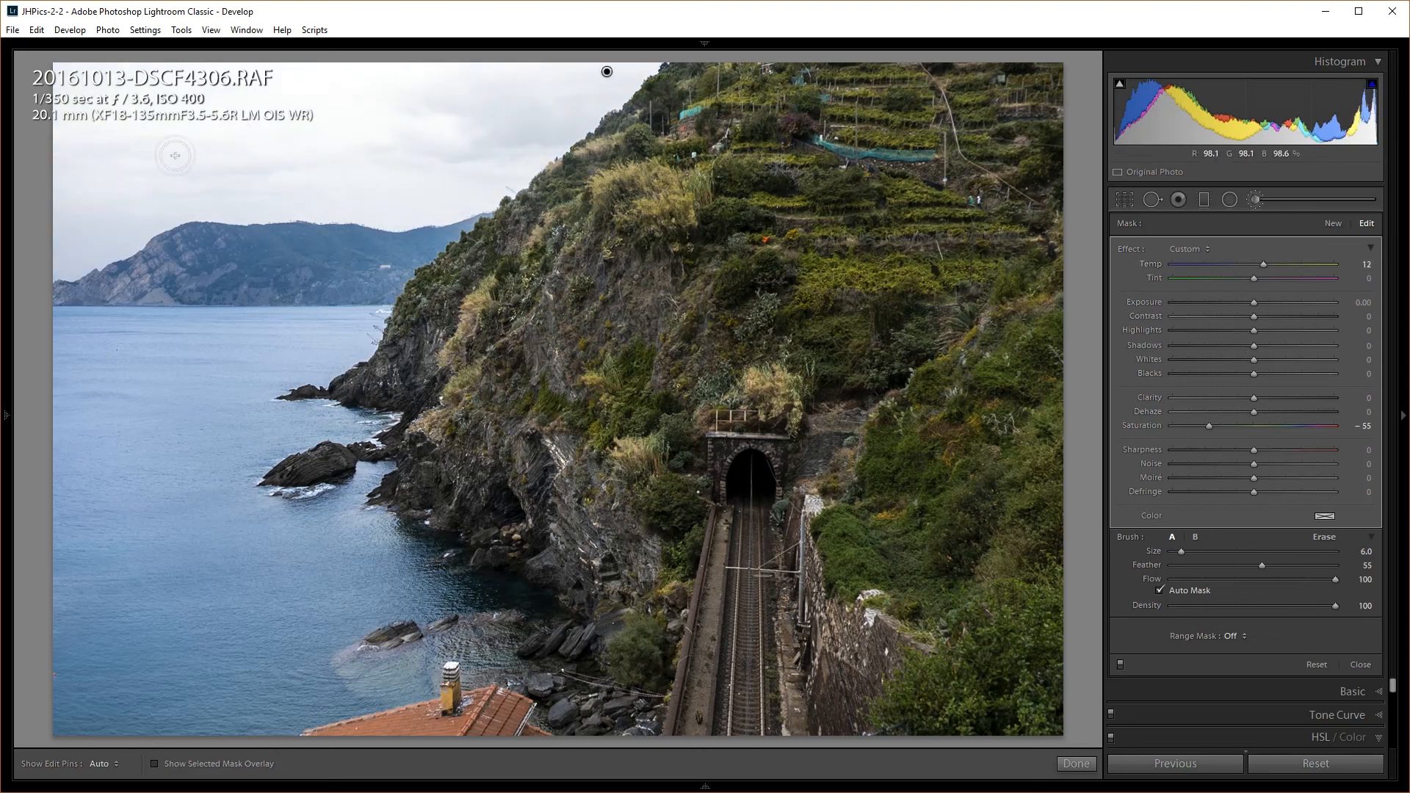
drag(1254, 332, 1193, 377)
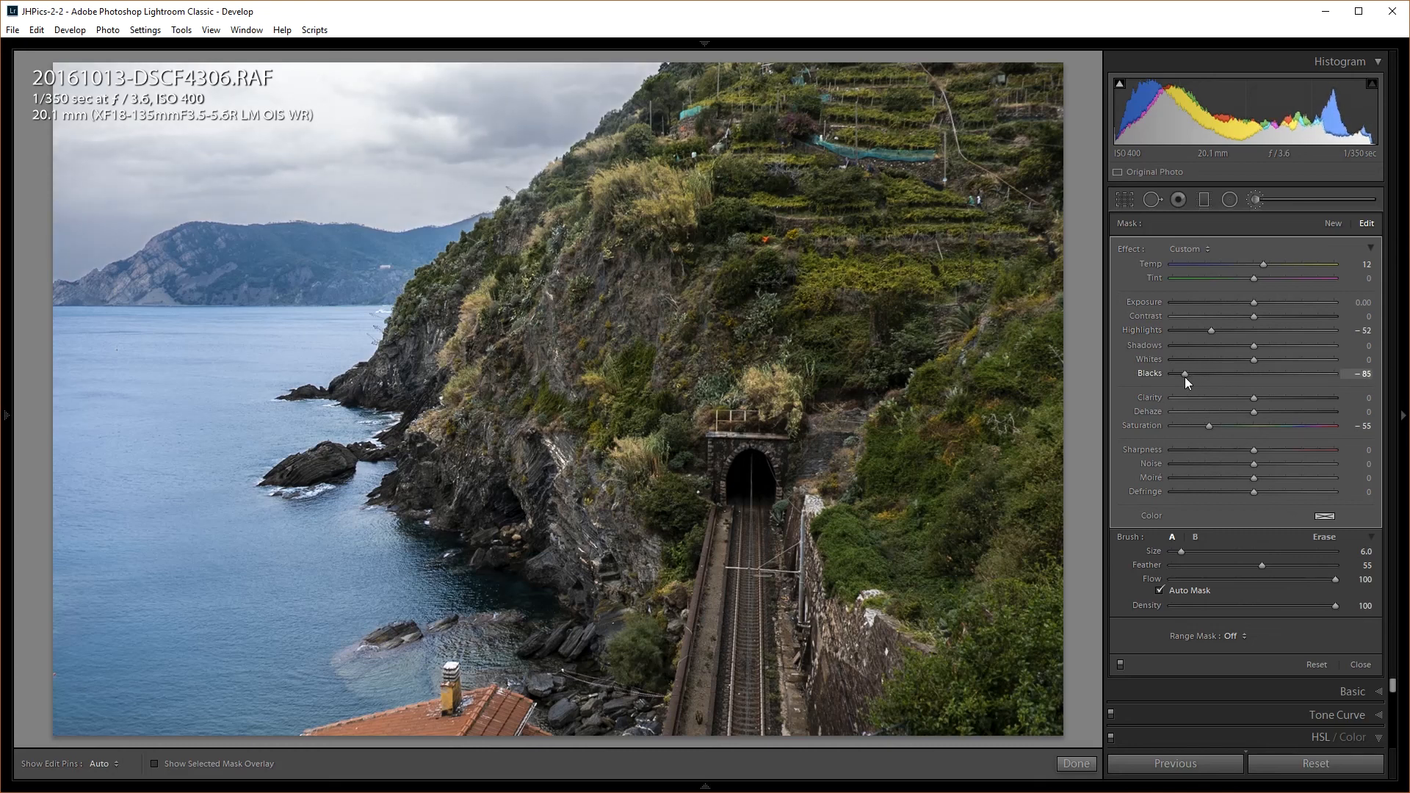
drag(1189, 377, 1241, 359)
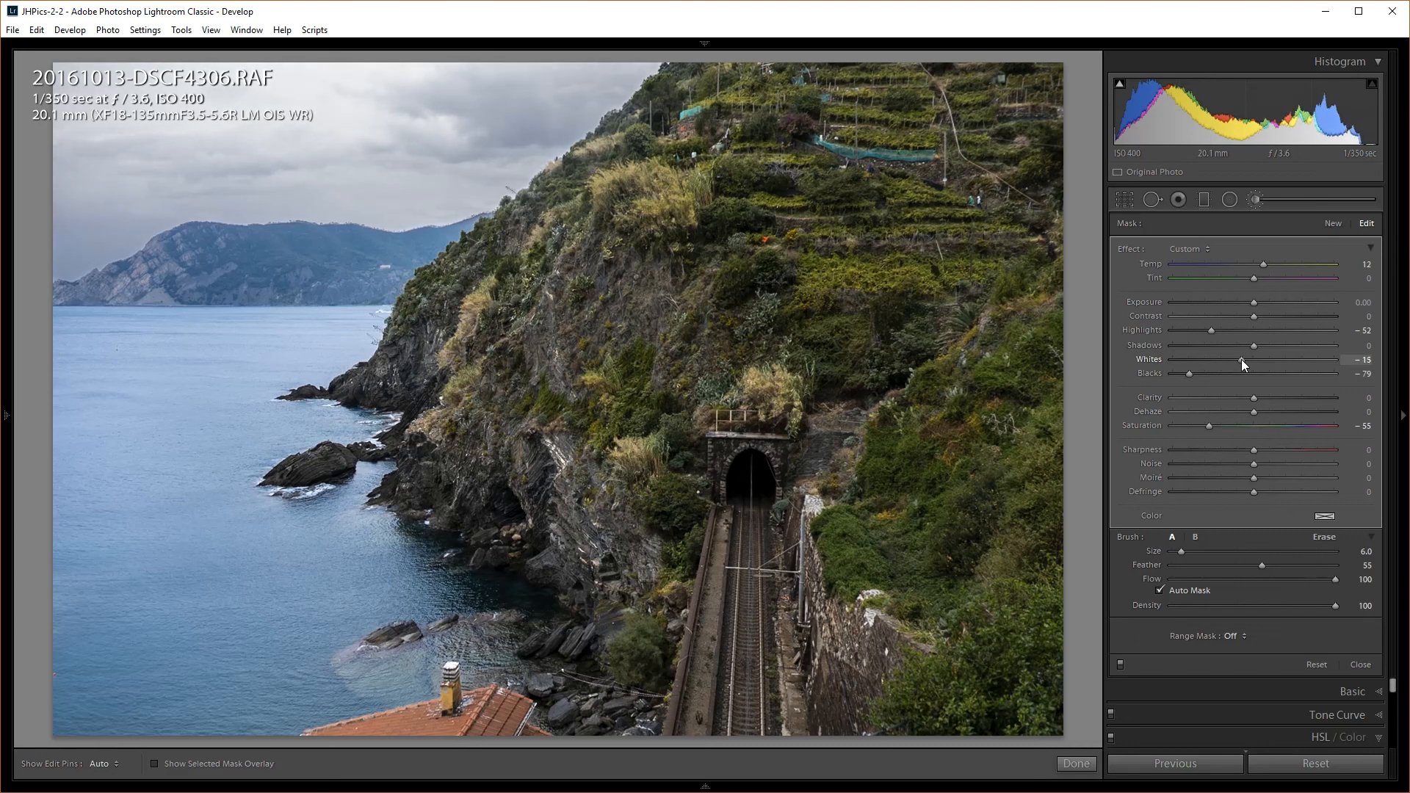
Reset the sky mask's Whites to 0, deepen its Shadows and warm it to Temp +15
double_click(1241, 359)
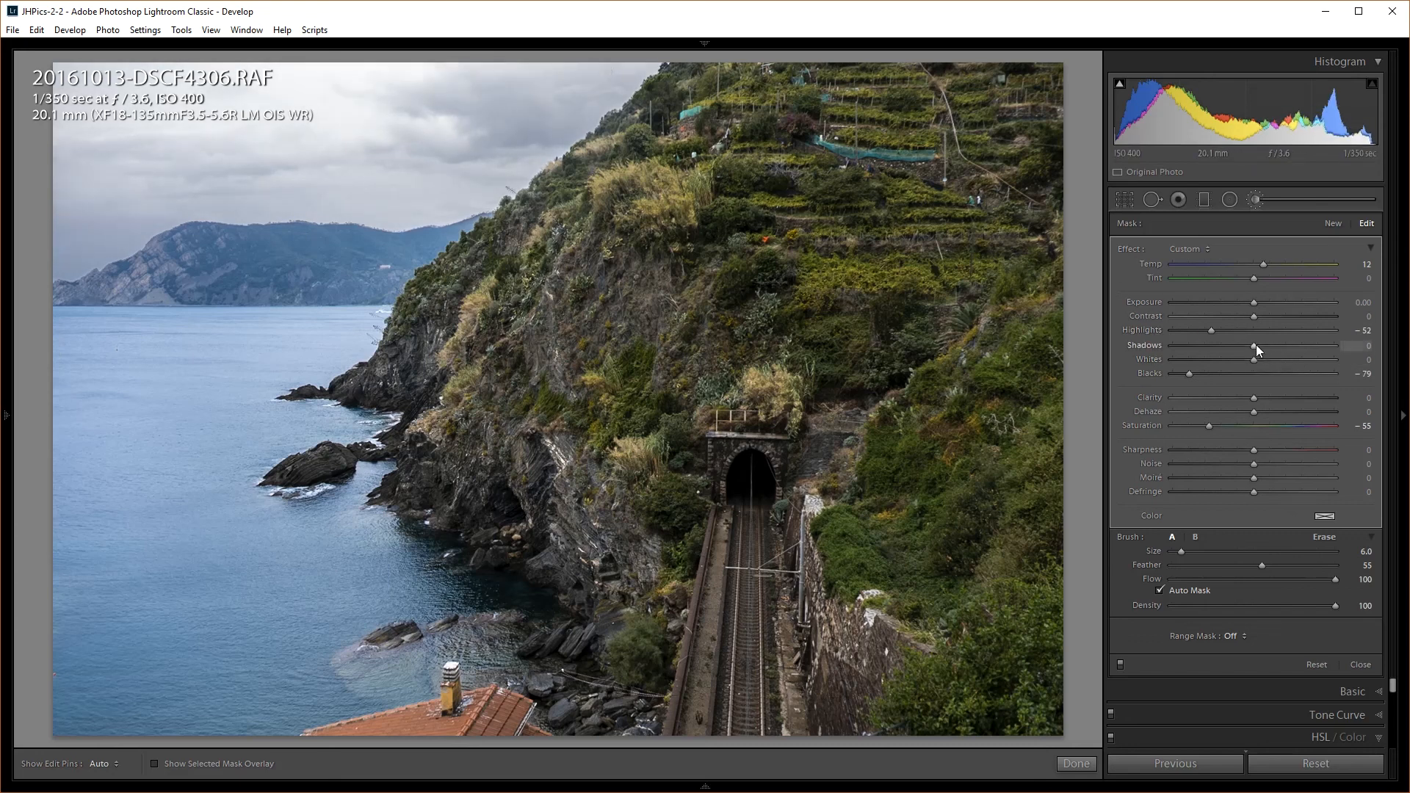
drag(1252, 343, 1240, 346)
drag(1264, 264, 1266, 266)
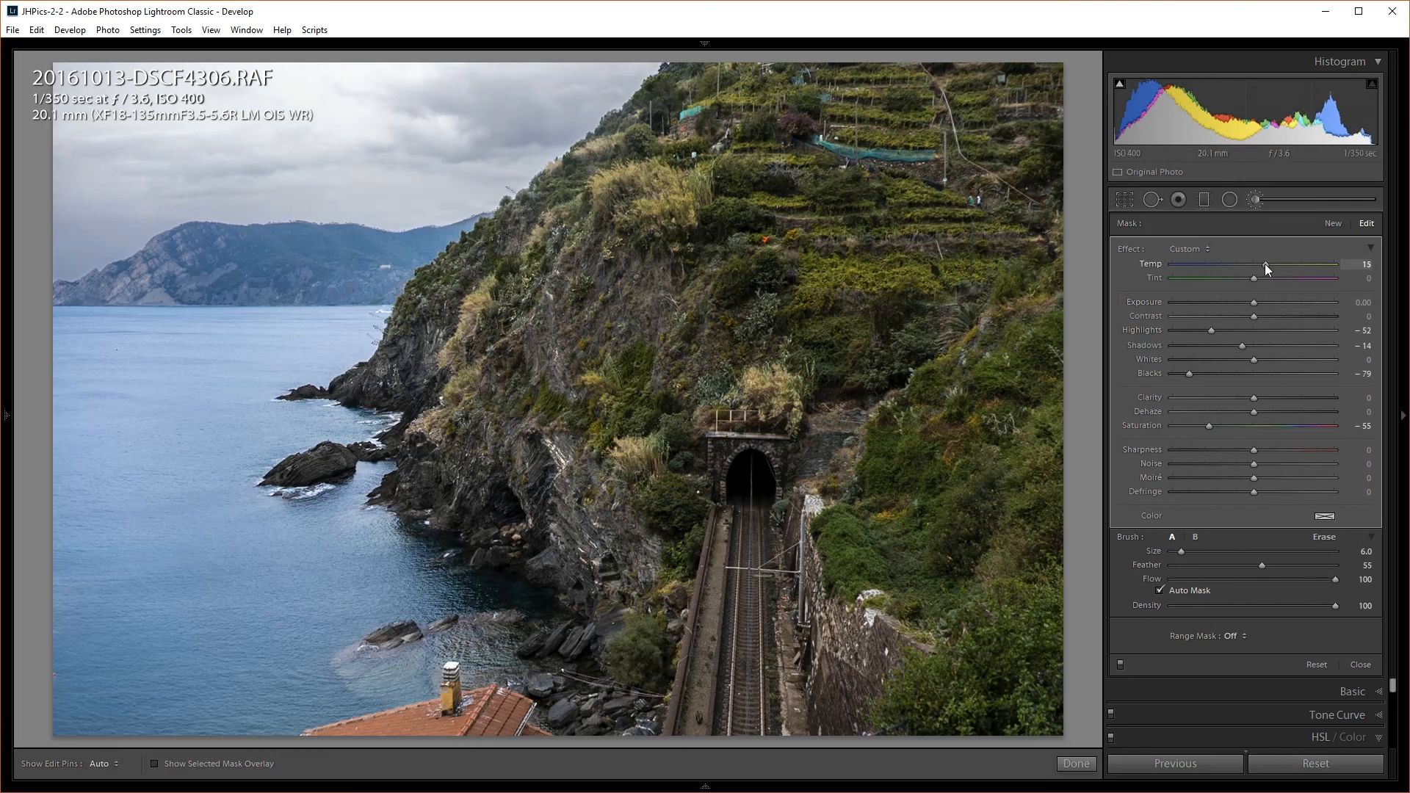
click(1255, 200)
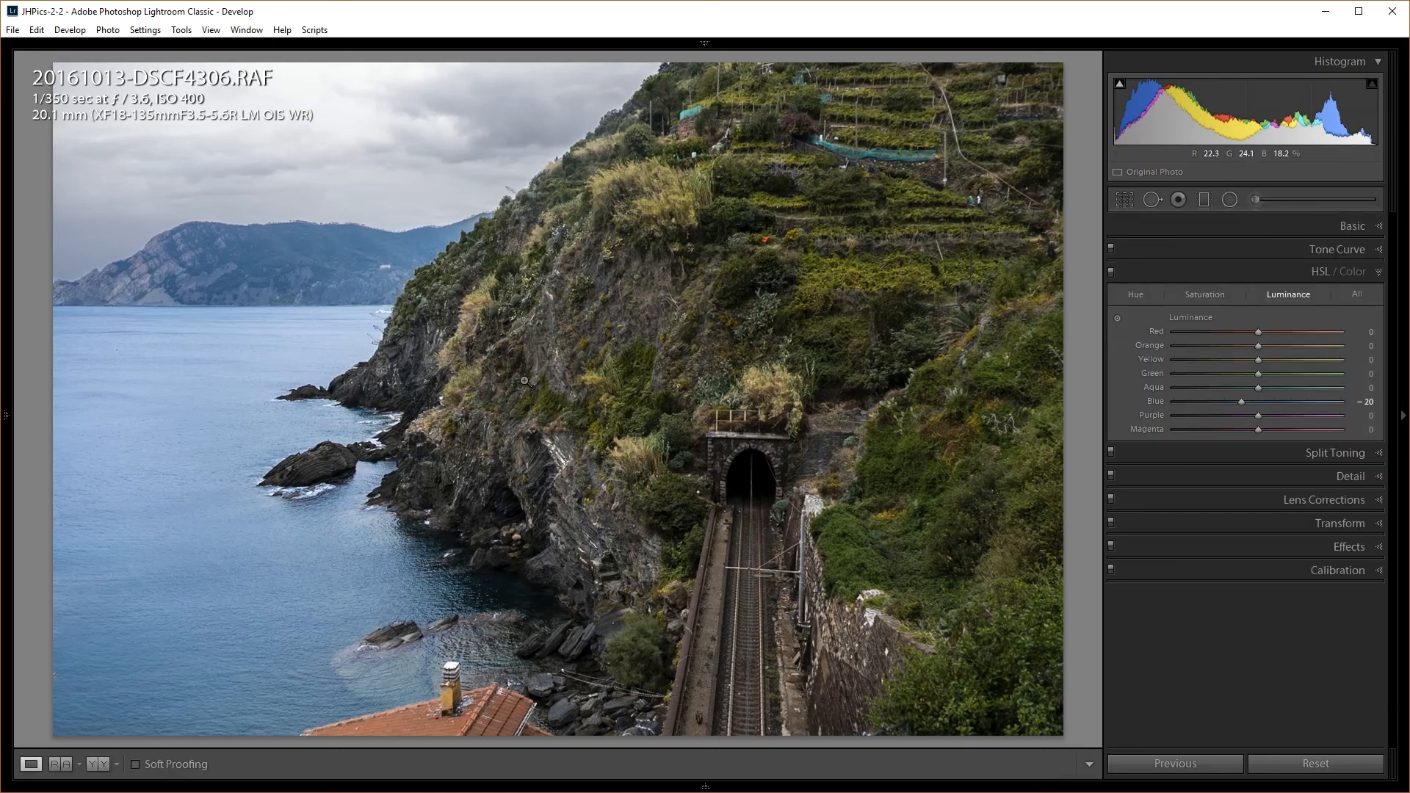
Compare before and after, then sharpen with Amount 138, Radius 1.0, Detail 19 and Masking 18
key(backslash)
key(backslash)
key(backslash)
key(backslash)
key(backslash)
key(backslash)
click(1323, 476)
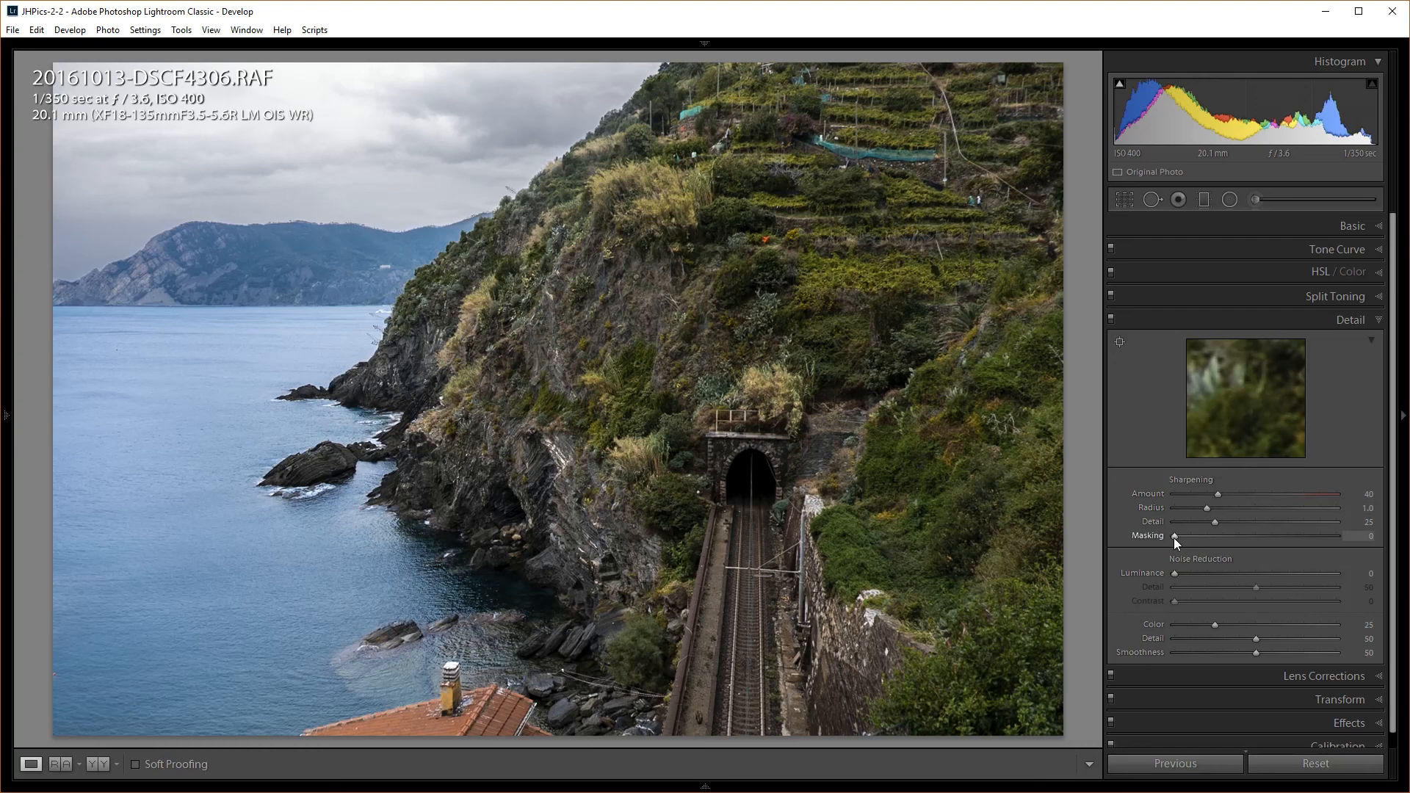
drag(1174, 538, 1203, 545)
drag(1215, 522, 1215, 522)
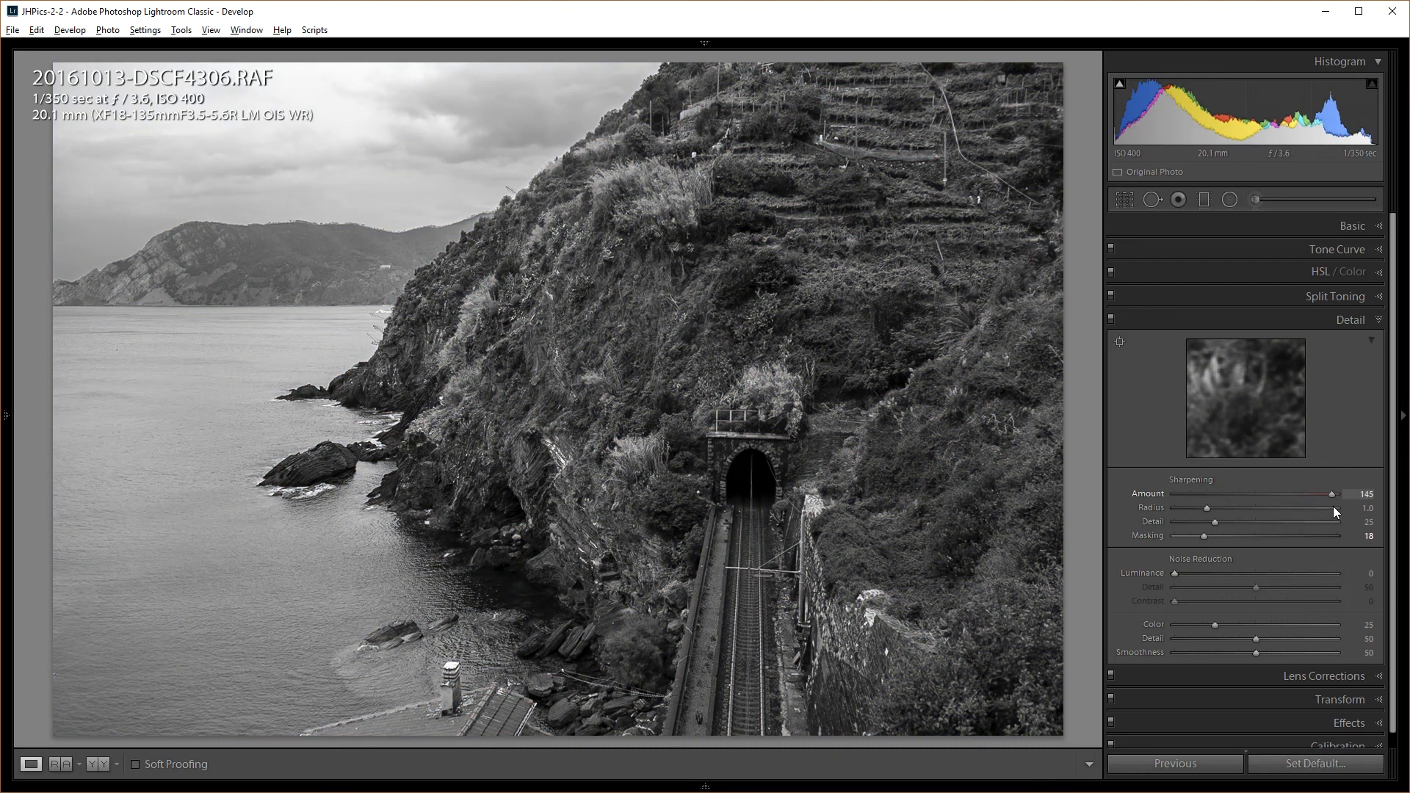
drag(1326, 505, 1326, 505)
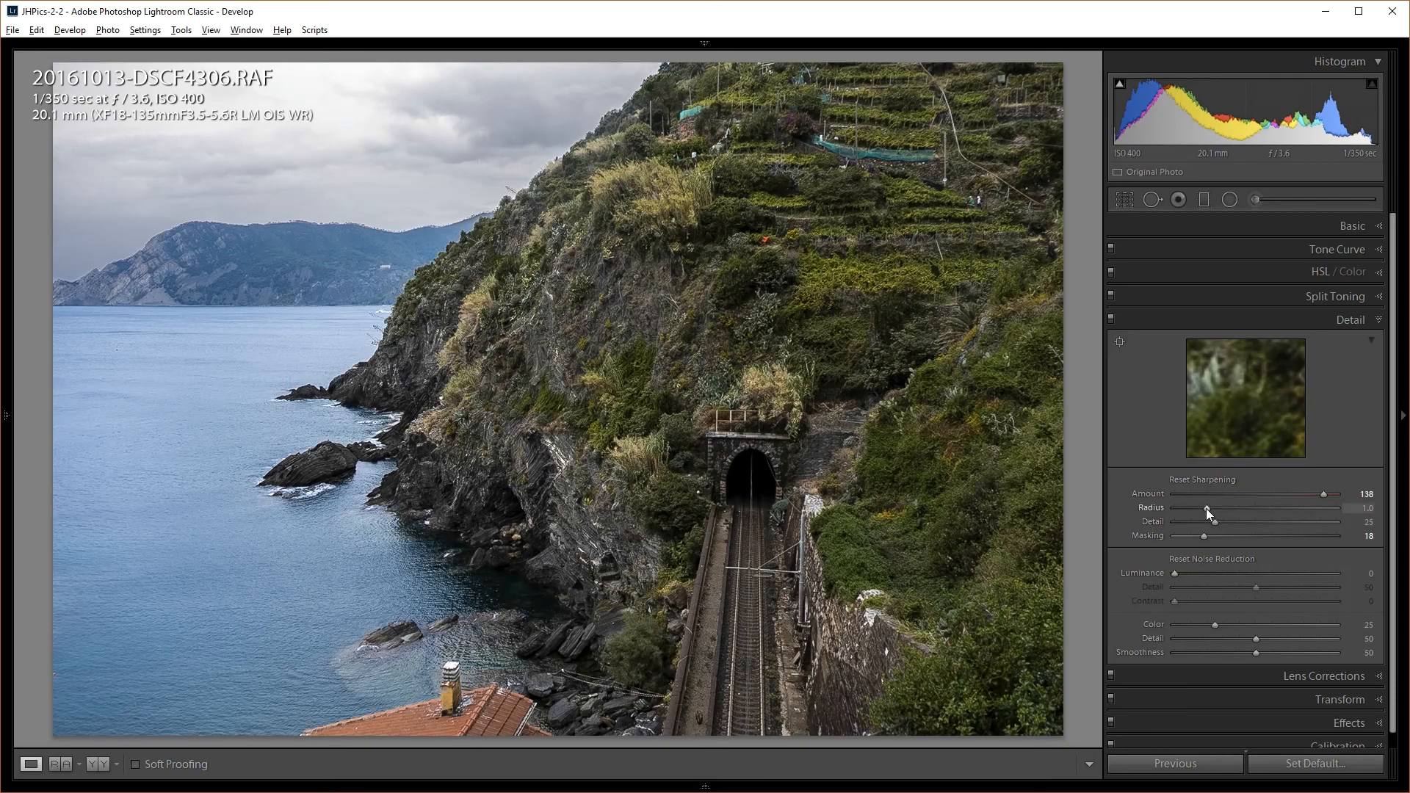
drag(1211, 522, 1205, 522)
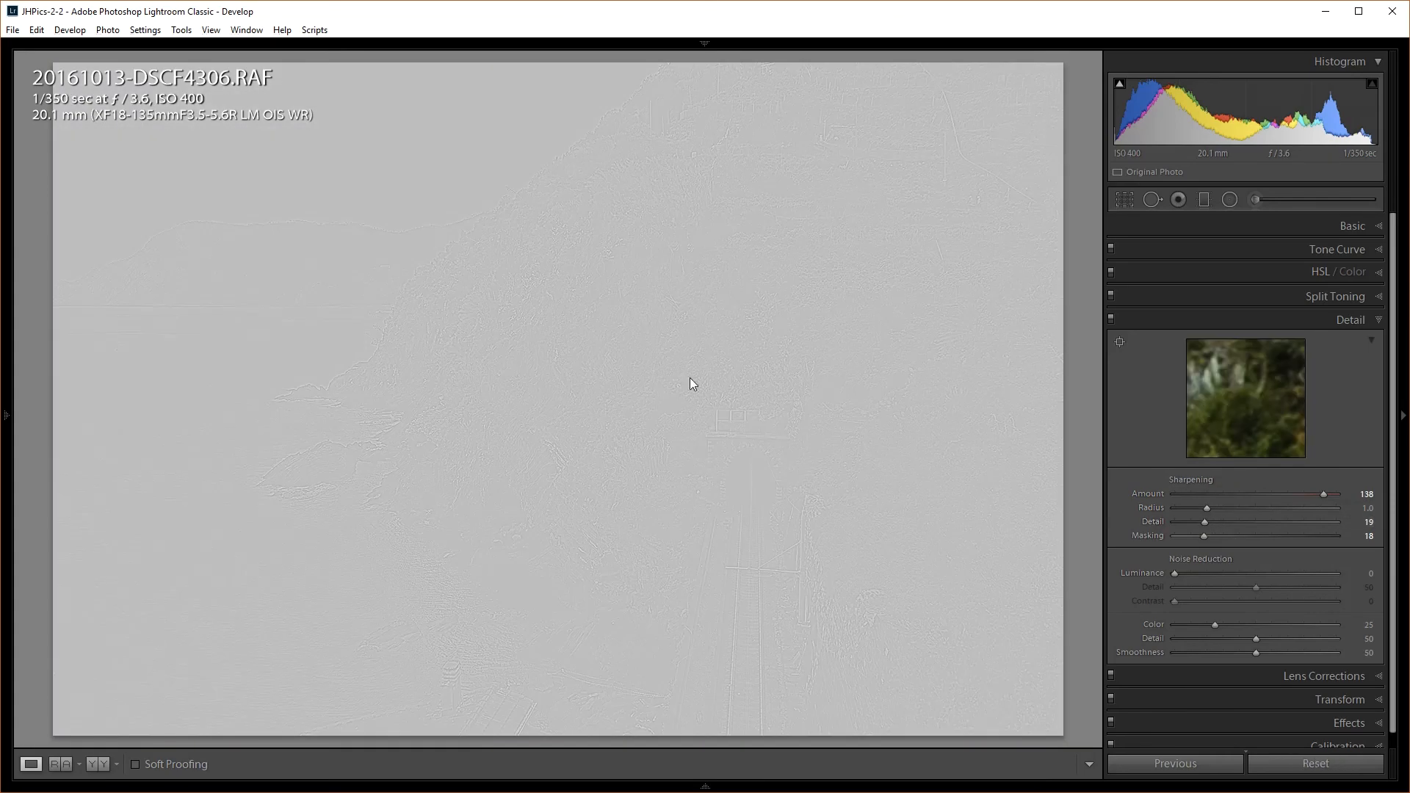
At 1:1 on the cliff rocks, raise sharpening Detail to 42 and ease Amount to 83
click(351, 416)
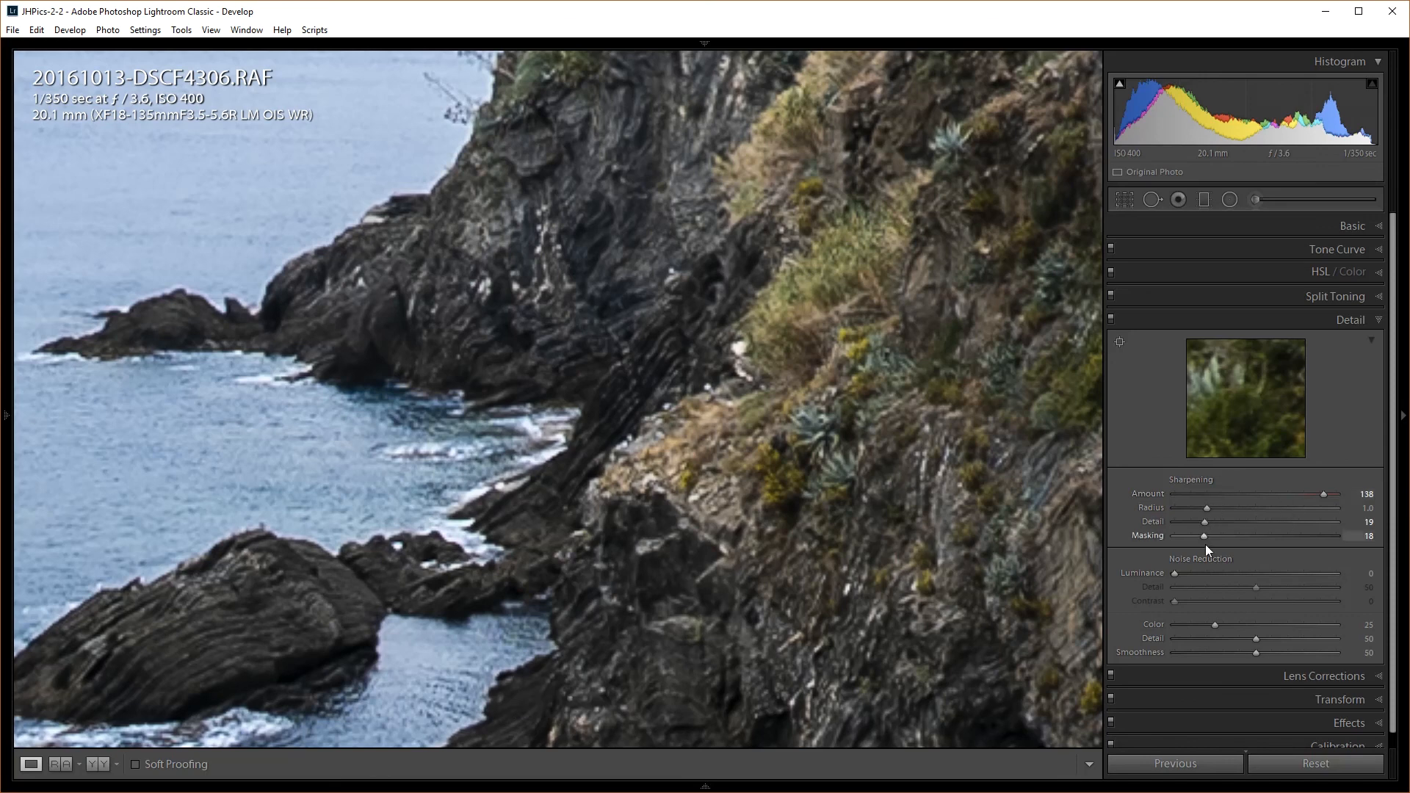
drag(1205, 521, 1190, 519)
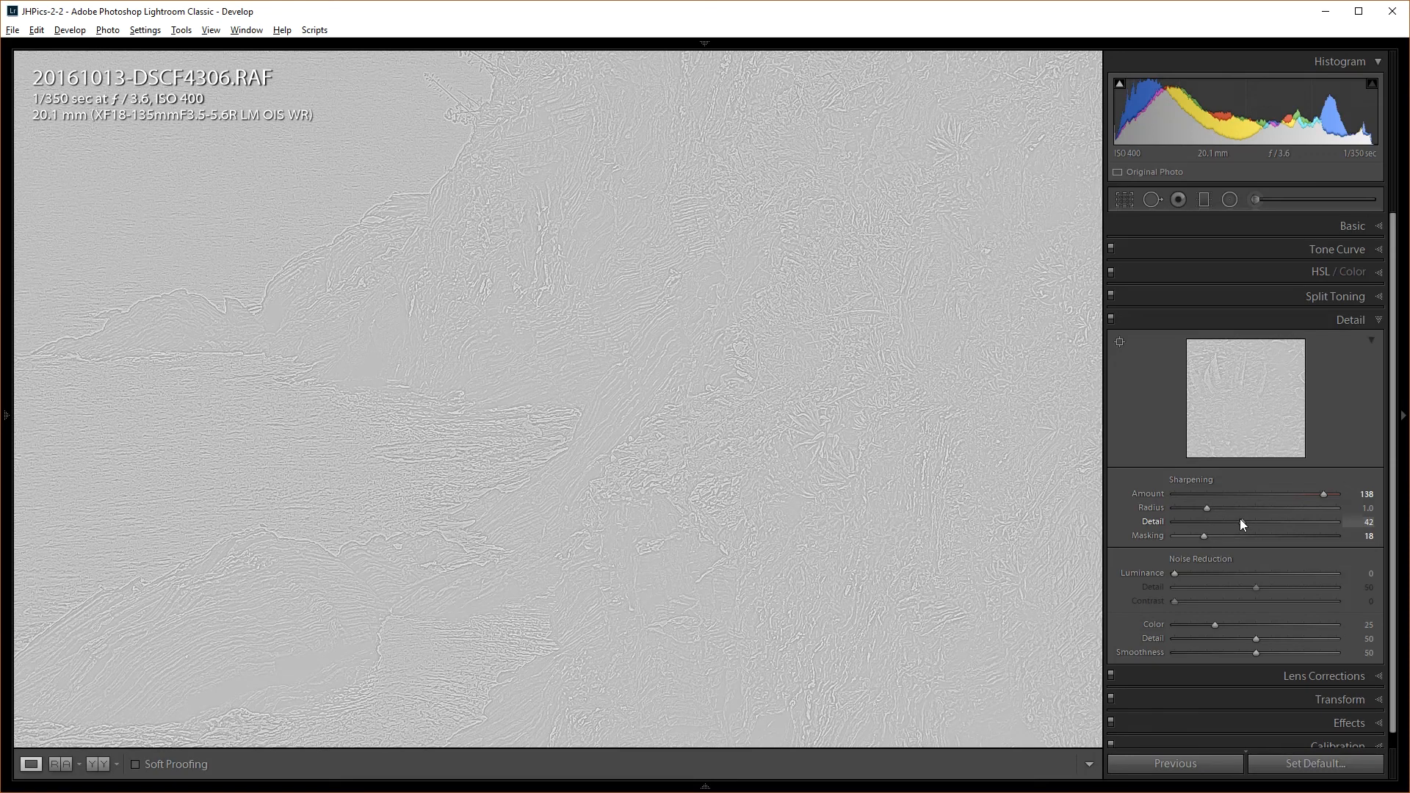
drag(1240, 519, 1189, 506)
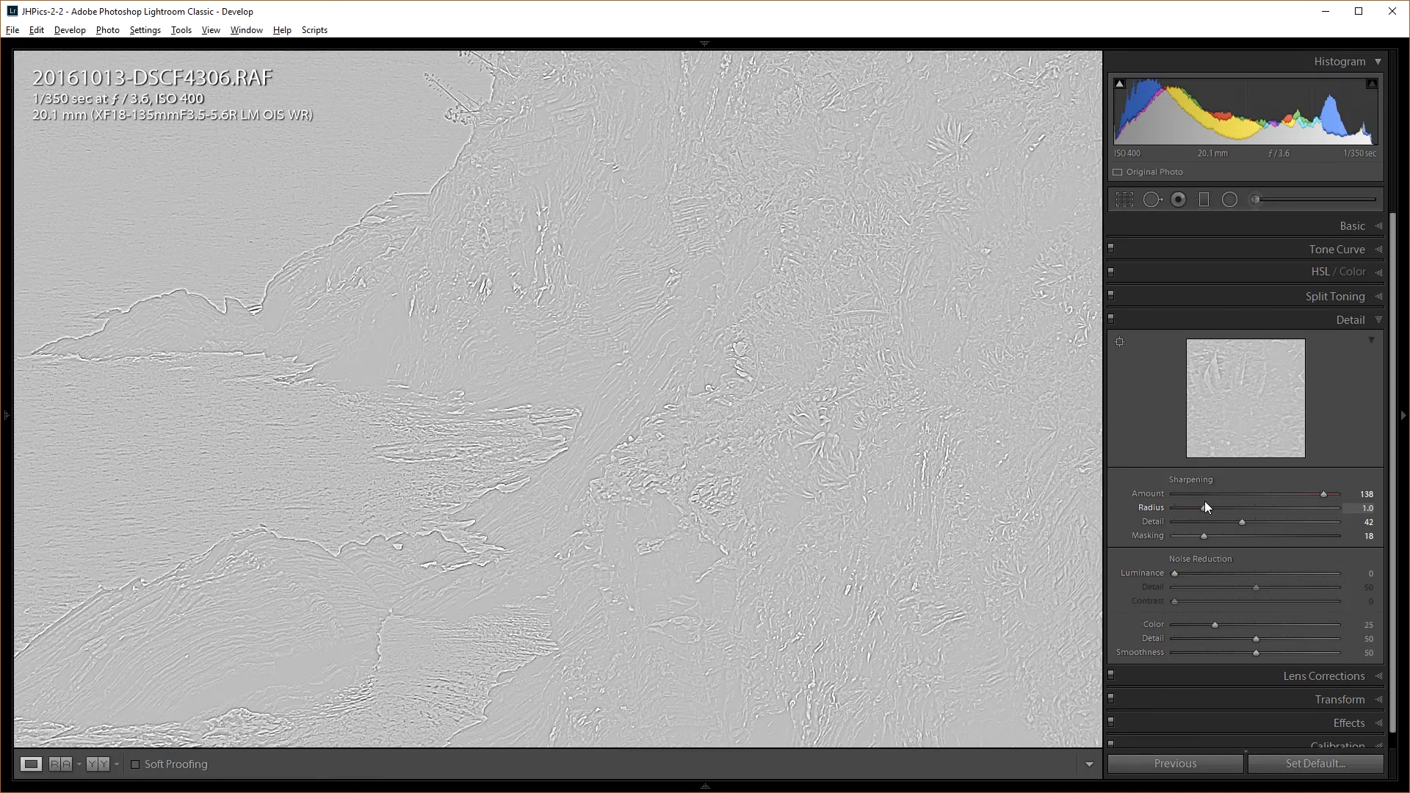
drag(1206, 503, 1205, 503)
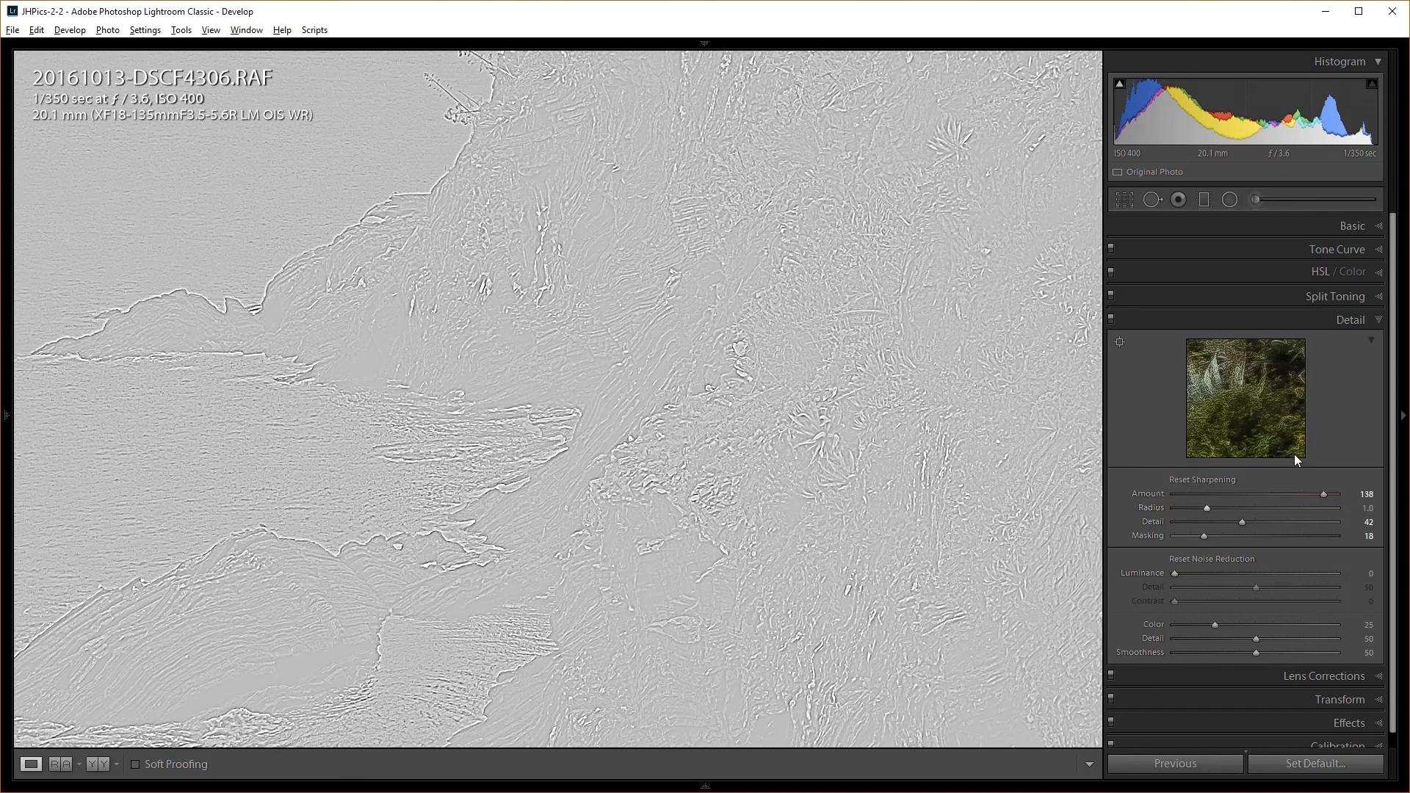
drag(1318, 492, 1277, 498)
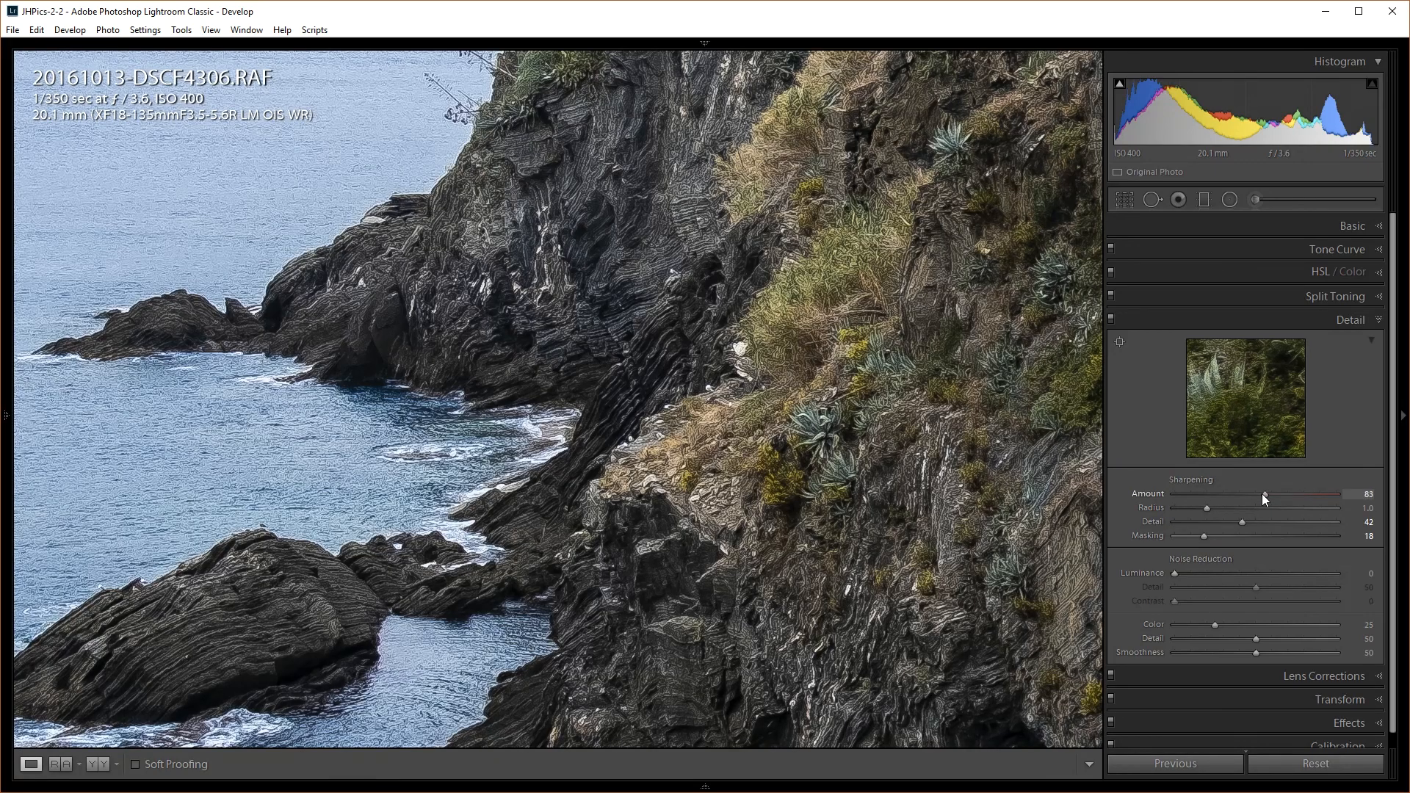
Settle sharpening Amount at 72, checking the water and rocks at 1:1
drag(1262, 494, 1254, 495)
click(686, 369)
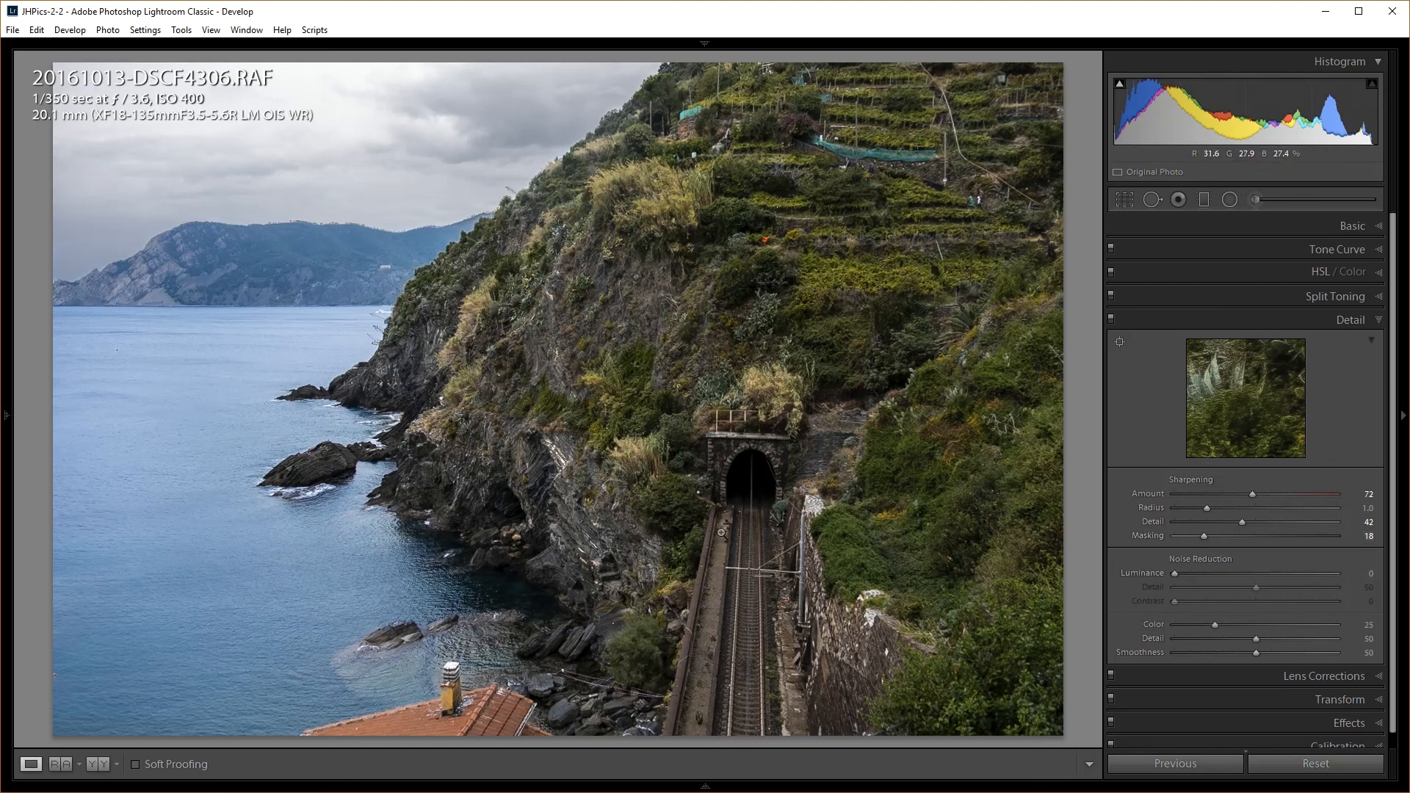
click(470, 605)
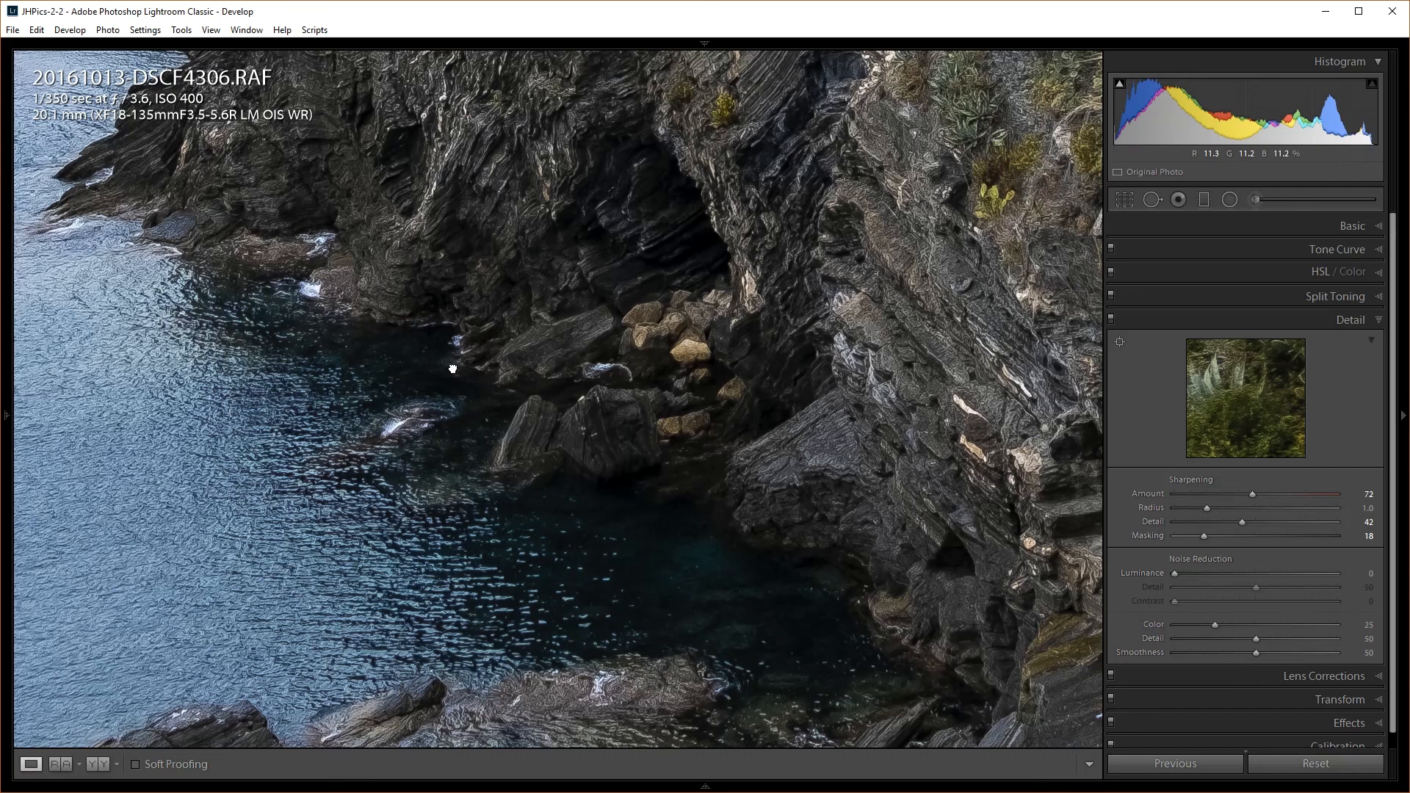
scroll(451, 372, up, 3)
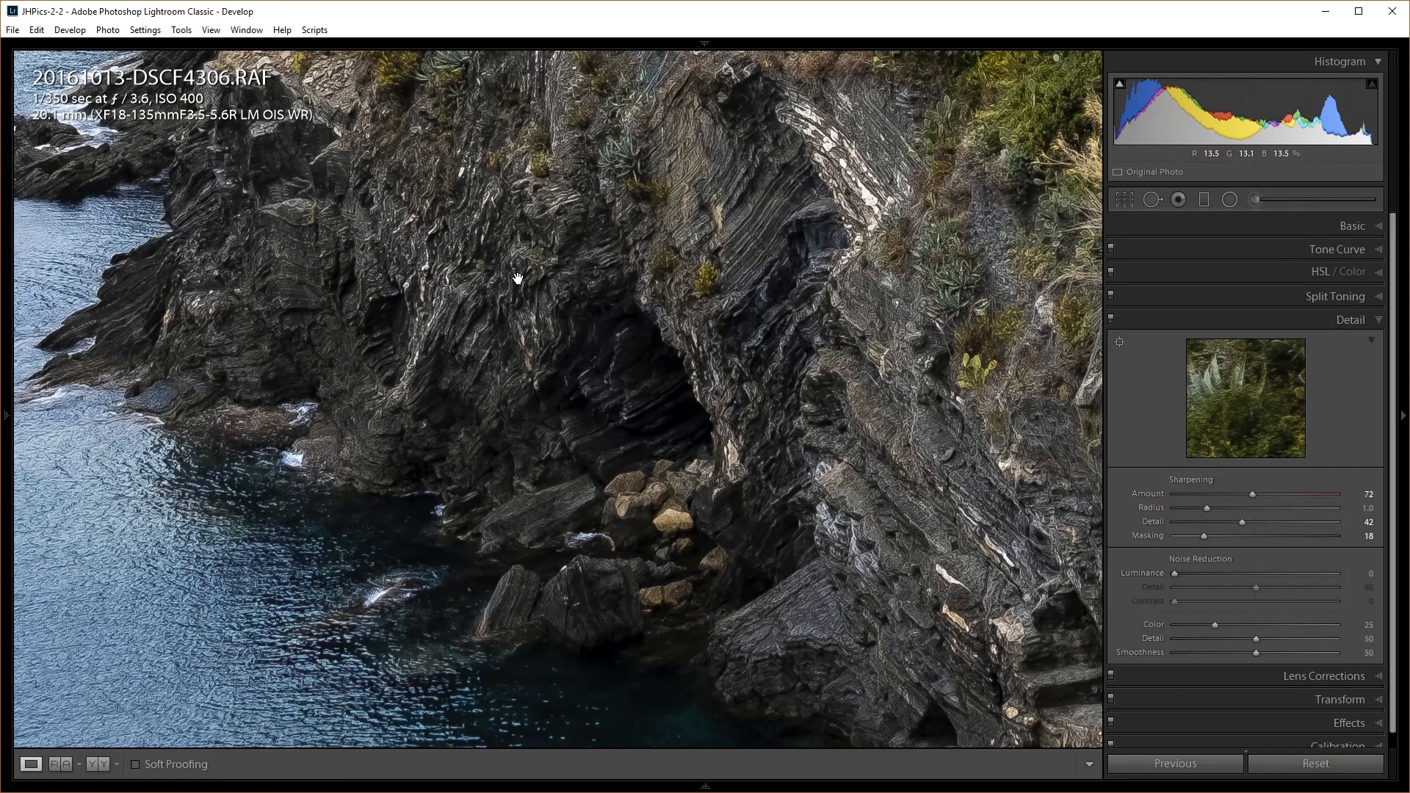
Enable the built-in lens profile corrections for the coastline photo
click(565, 344)
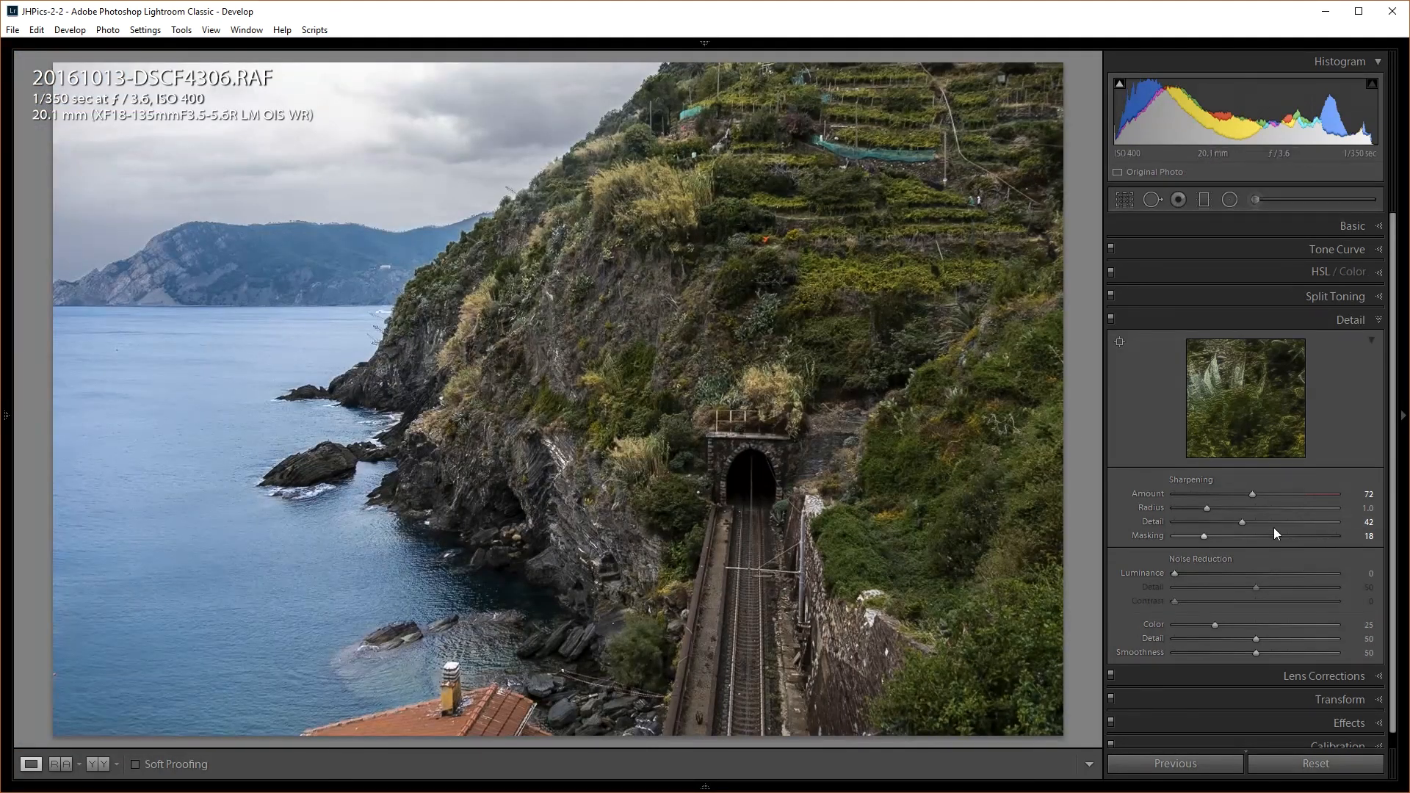
click(1319, 676)
click(1144, 403)
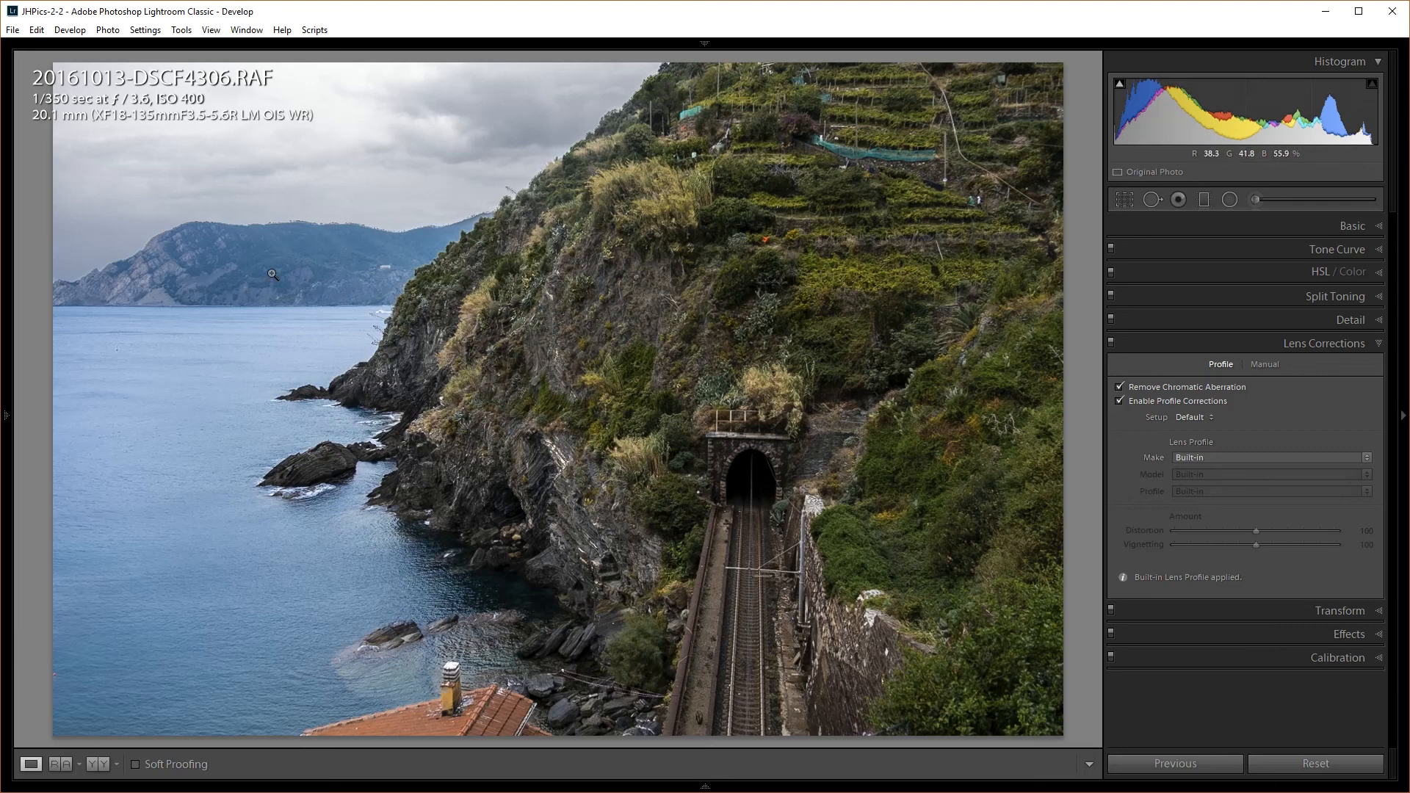
Expand the Transform and Effects panels to show the post-crop vignetting and grain controls
click(1337, 611)
click(1339, 660)
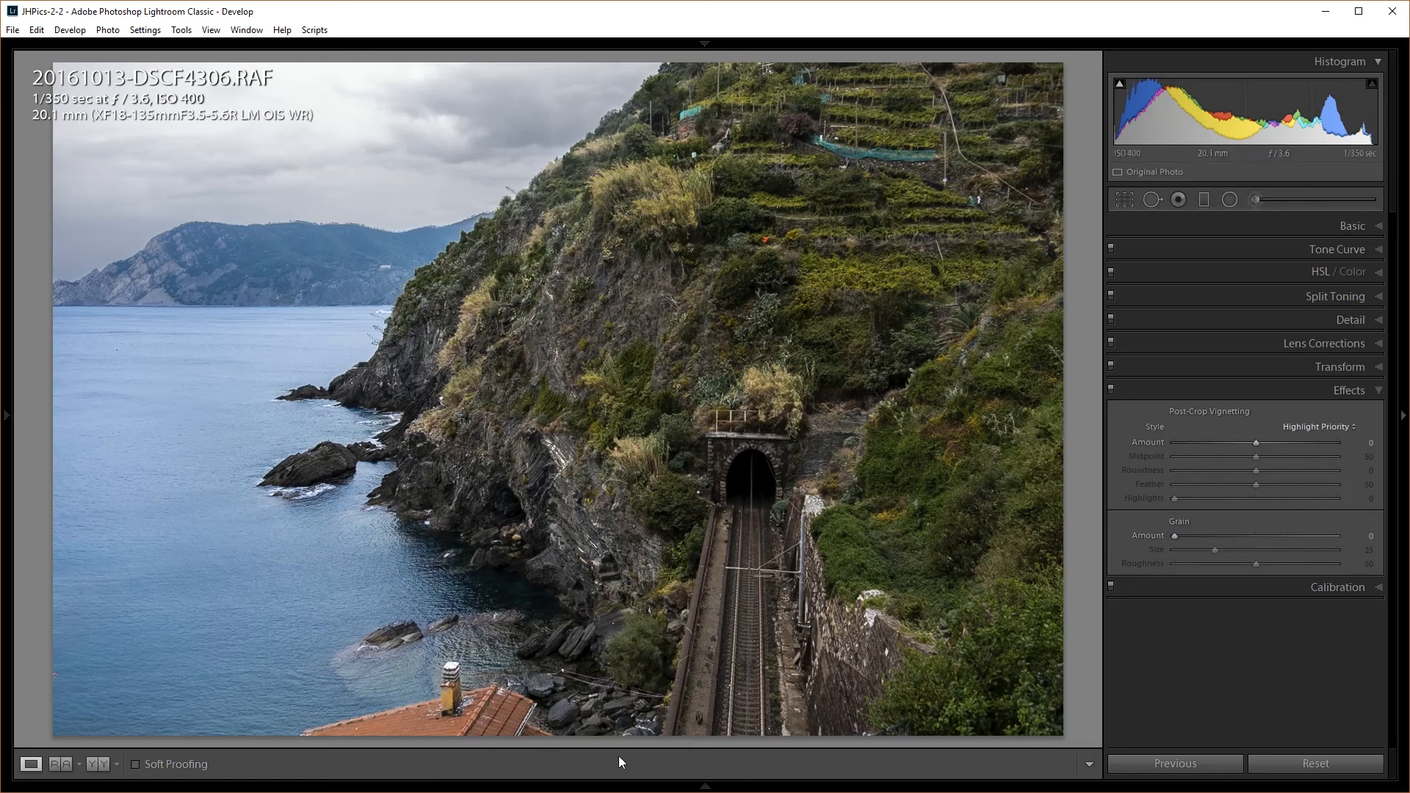
Paint a spot over the bottom chimney sourced from the sea, switch it to Clone, then delete it
click(1148, 199)
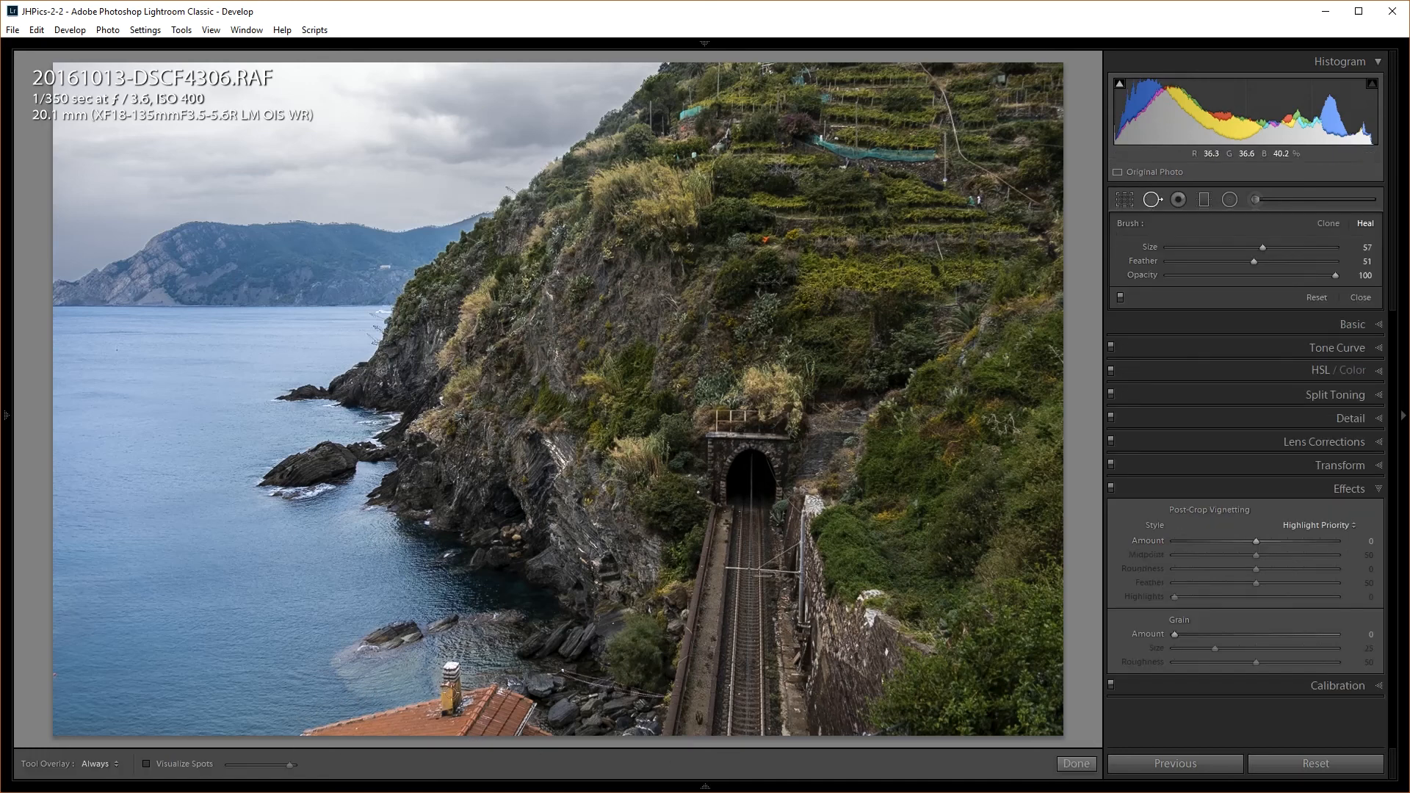
click(447, 669)
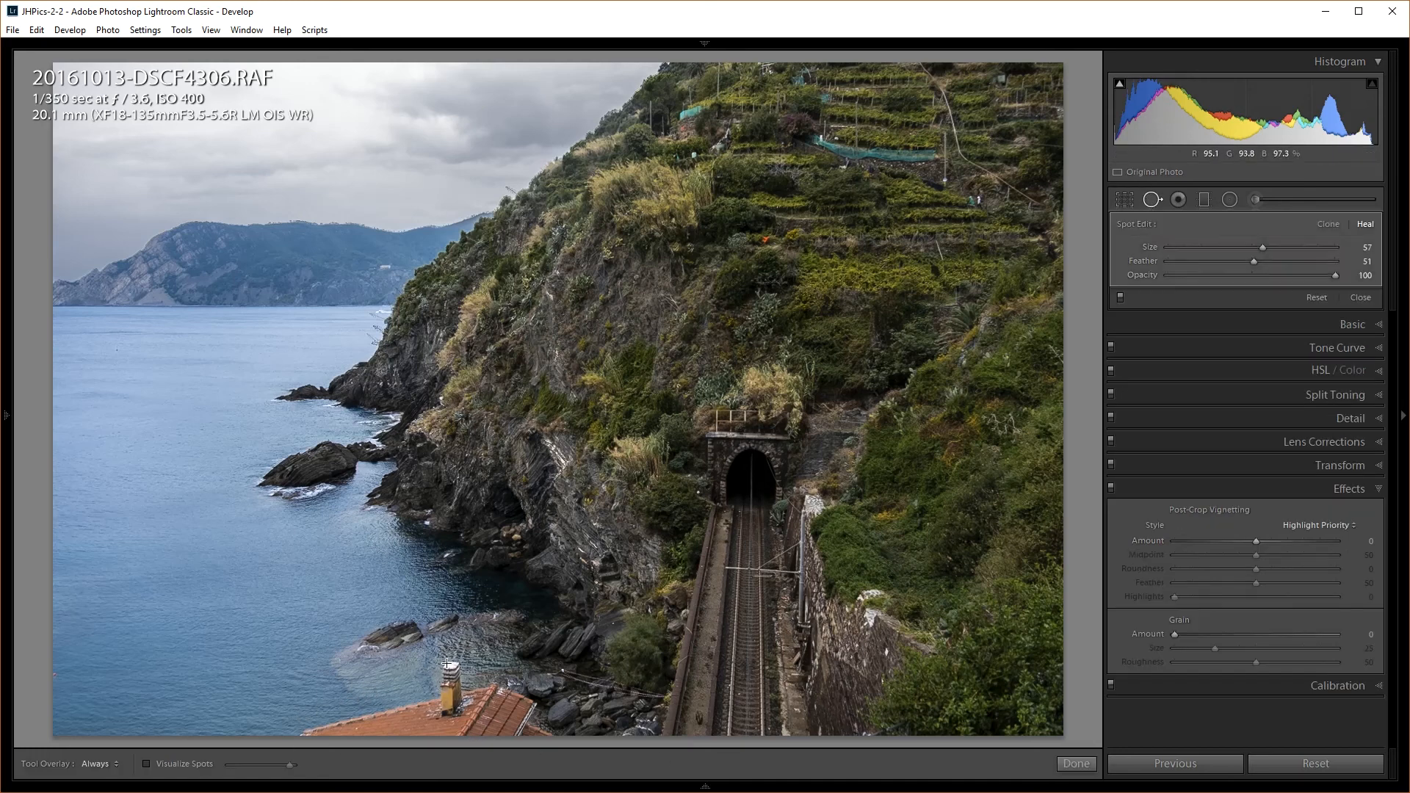
mouse_move(454, 669)
mouse_down()
mouse_move(529, 702)
mouse_move(523, 719)
mouse_move(546, 738)
mouse_move(295, 733)
mouse_move(446, 685)
mouse_move(454, 697)
mouse_move(381, 720)
mouse_move(500, 700)
mouse_move(522, 714)
mouse_move(509, 734)
mouse_move(504, 707)
mouse_move(450, 721)
mouse_move(512, 716)
mouse_move(425, 730)
mouse_up()
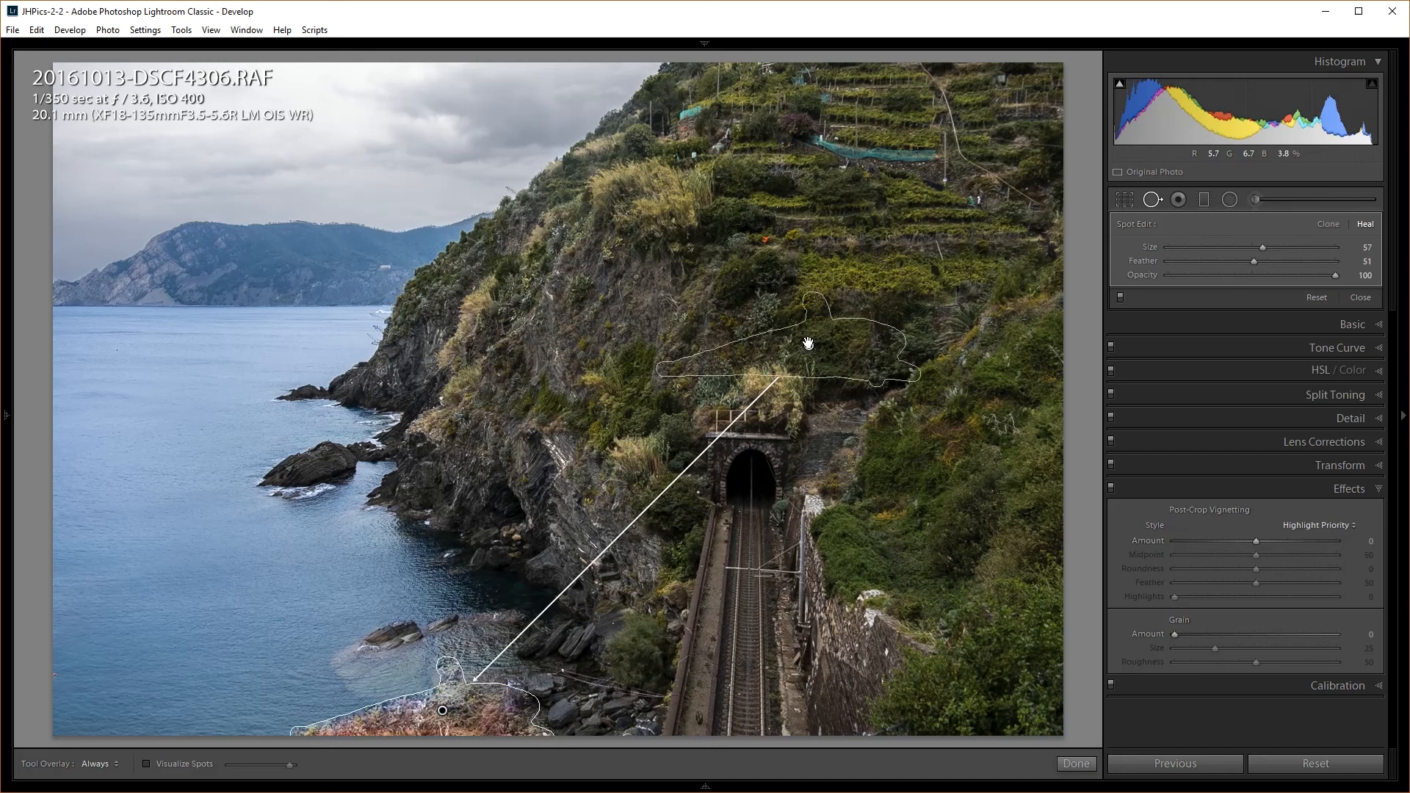
mouse_move(811, 345)
mouse_down()
mouse_move(429, 530)
mouse_move(170, 486)
mouse_move(157, 511)
mouse_move(171, 538)
mouse_move(275, 551)
mouse_up()
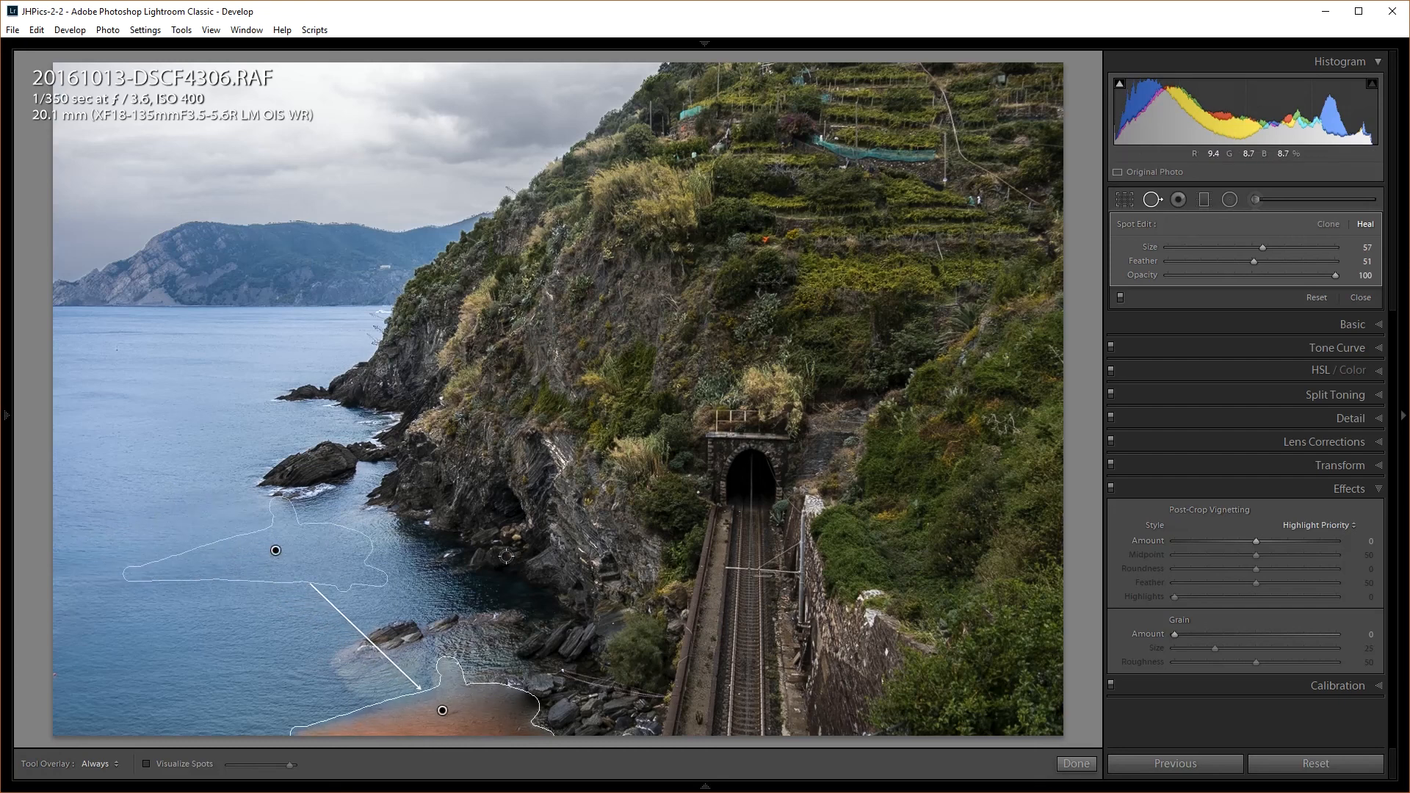
drag(275, 551, 257, 559)
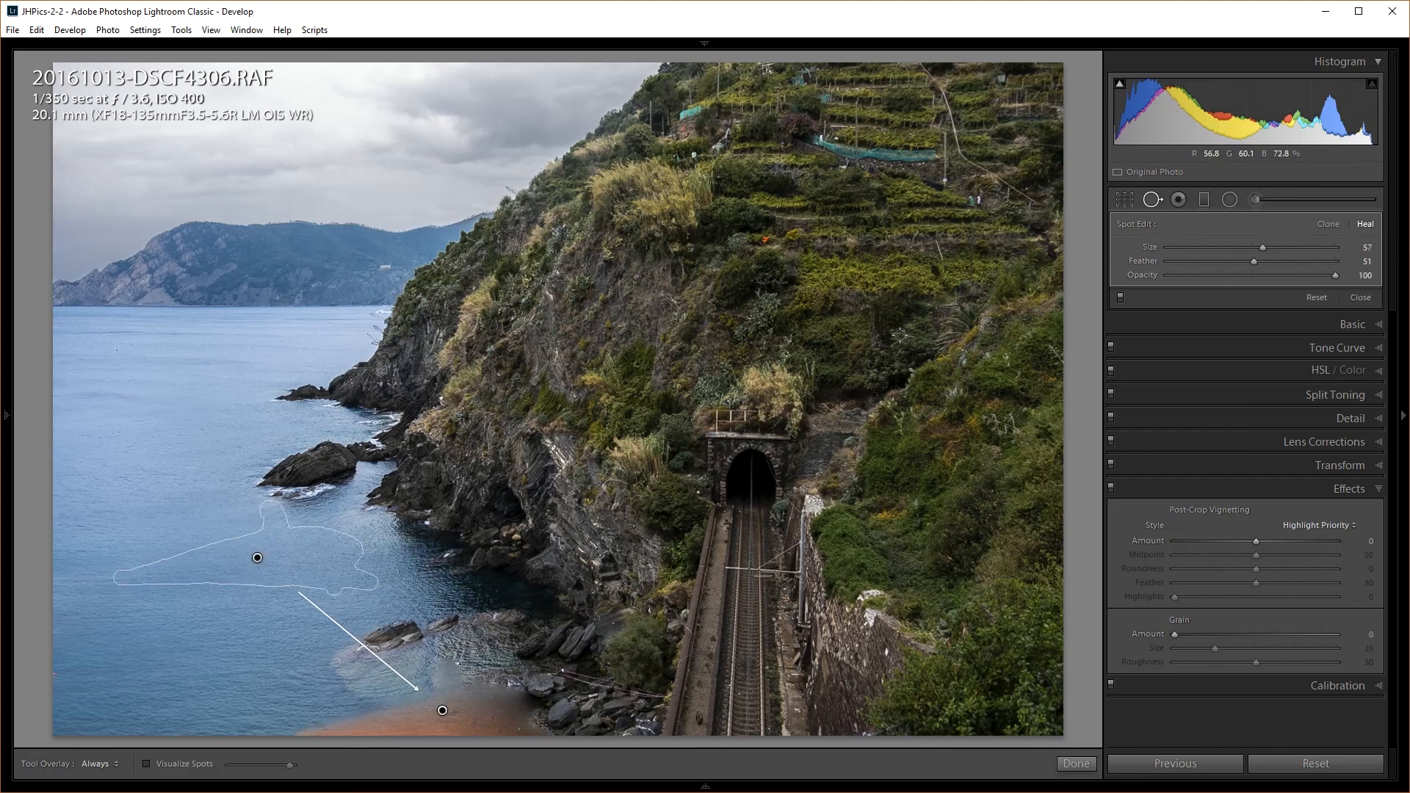
click(1327, 225)
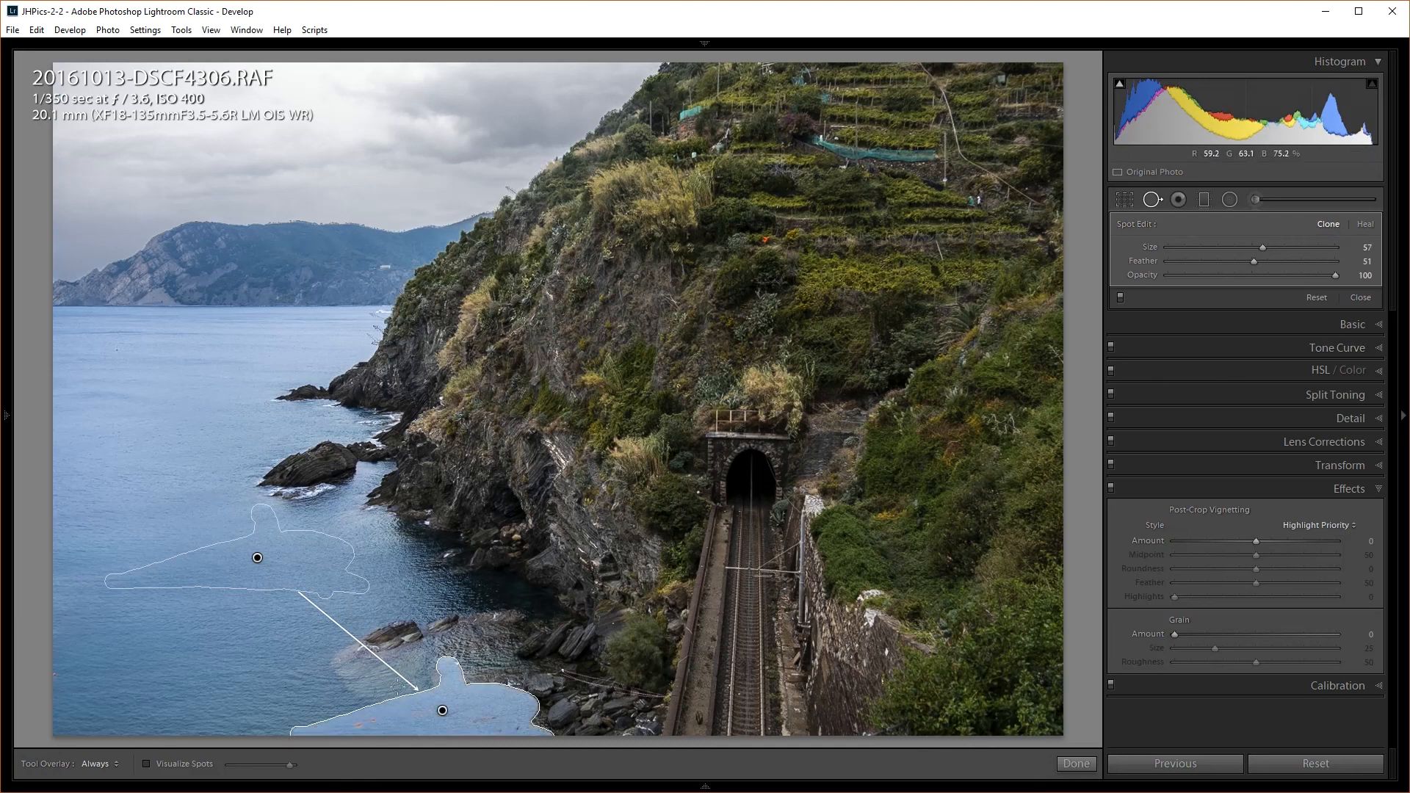
key(Delete)
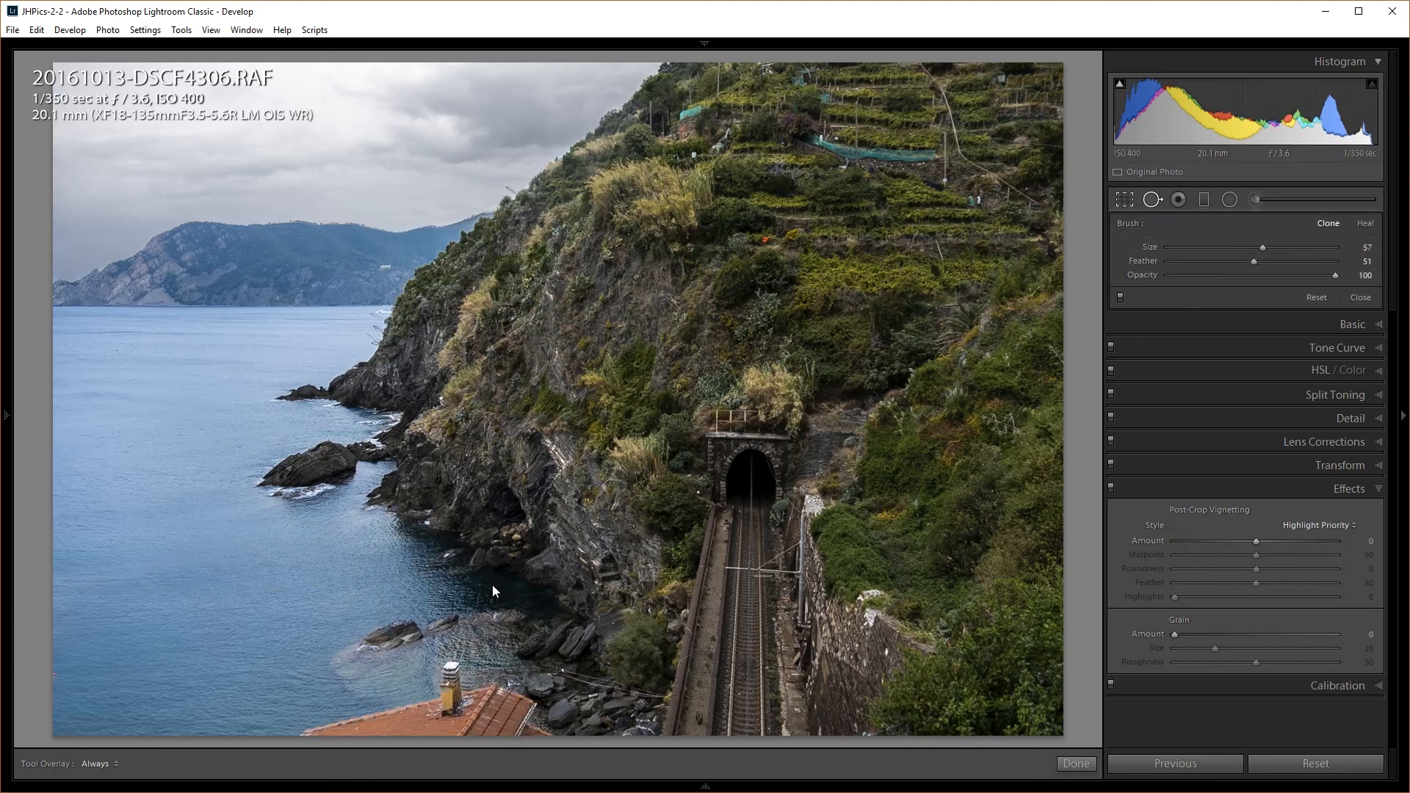
Crop inward from the bottom-left corner at Original aspect, trimming off the chimney and rooftop
key(r)
drag(83, 729, 102, 687)
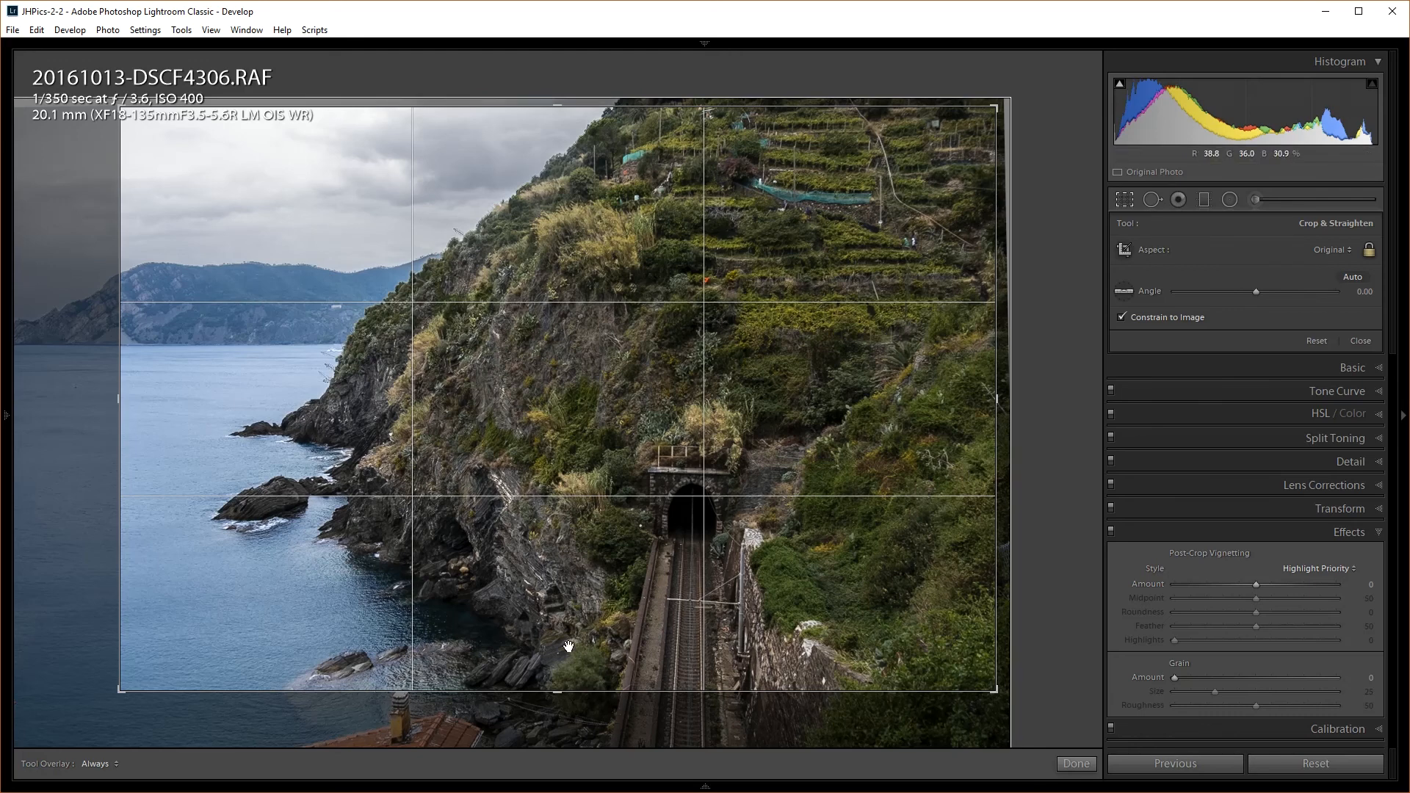
click(1119, 200)
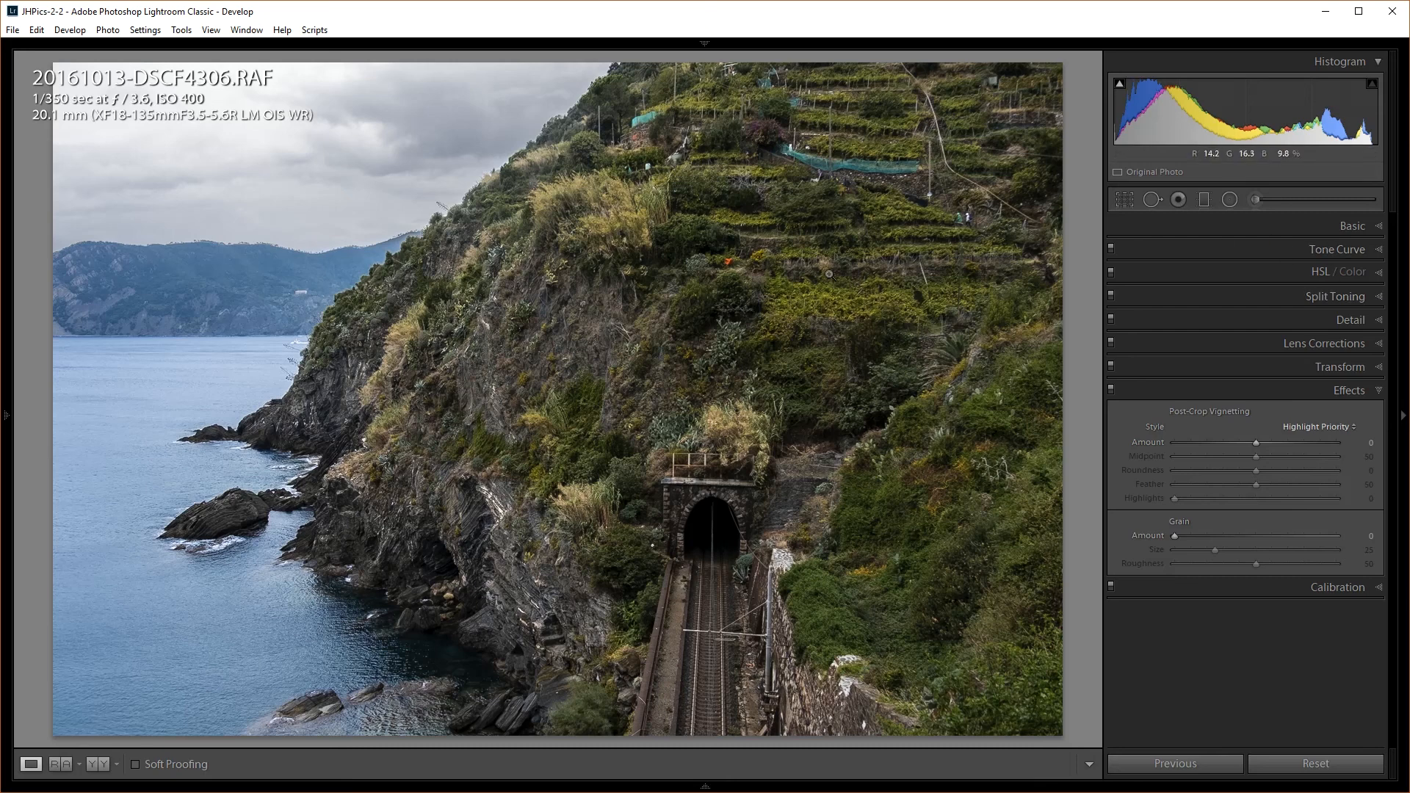
Set HSL Green luminance to -46 to darken the vegetation, then compare before/after
click(1340, 233)
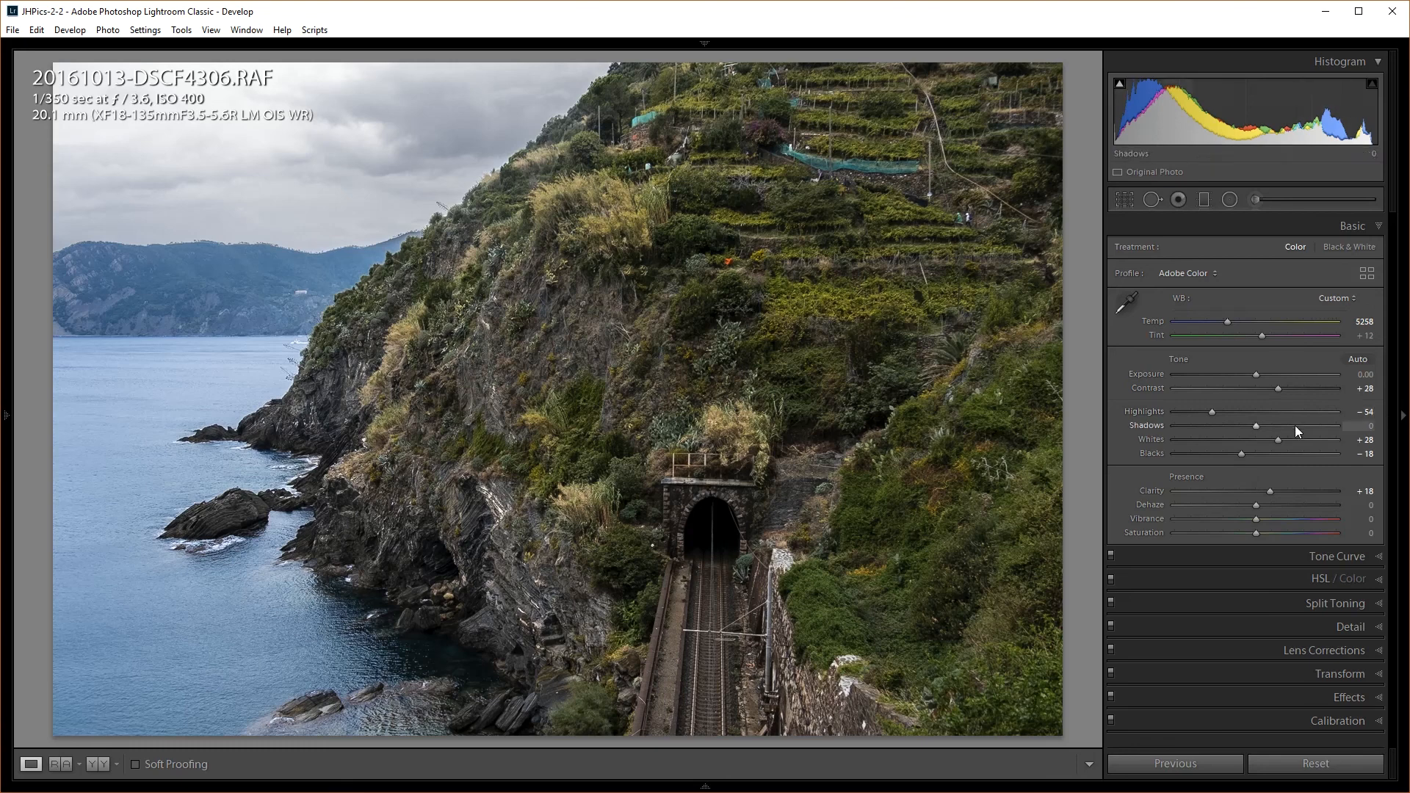
click(1325, 576)
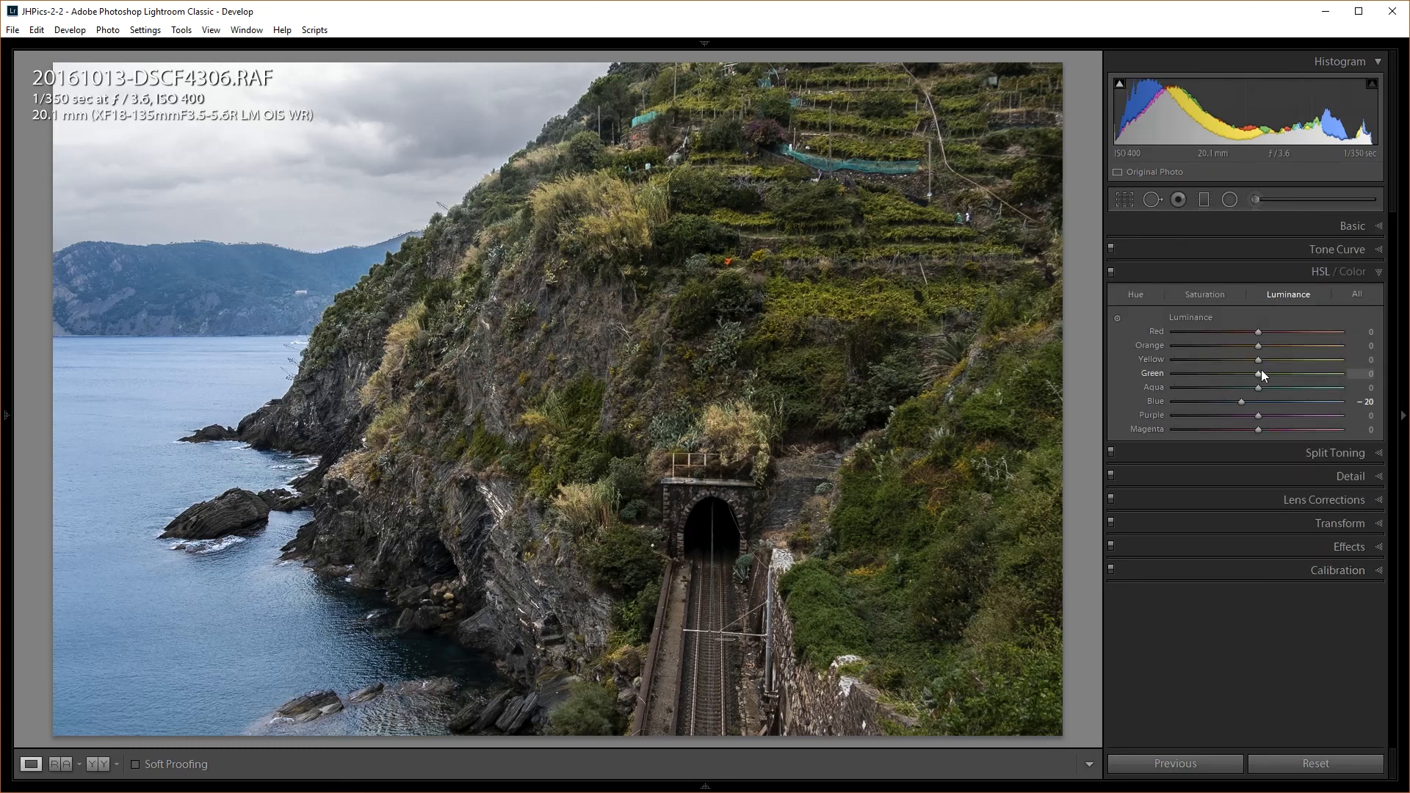
drag(1260, 375, 1224, 375)
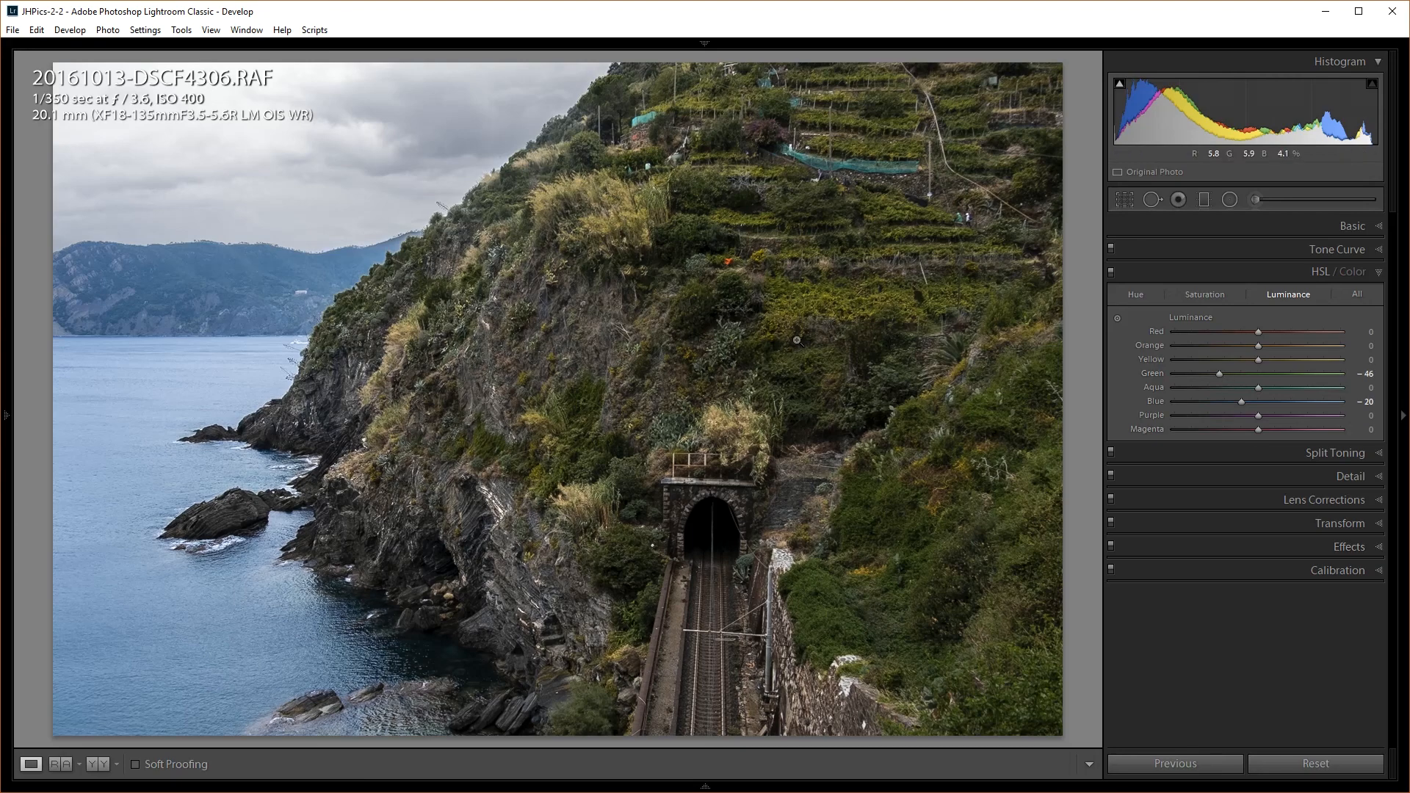
key(backslash)
key(backslash)
key(backslash)
key(backslash)
key(backslash)
key(backslash)
key(backslash)
key(backslash)
key(backslash)
key(backslash)
key(backslash)
key(backslash)
key(backslash)
Drop sharpening Amount from 72 to 60, toggling before/after to compare
click(1352, 476)
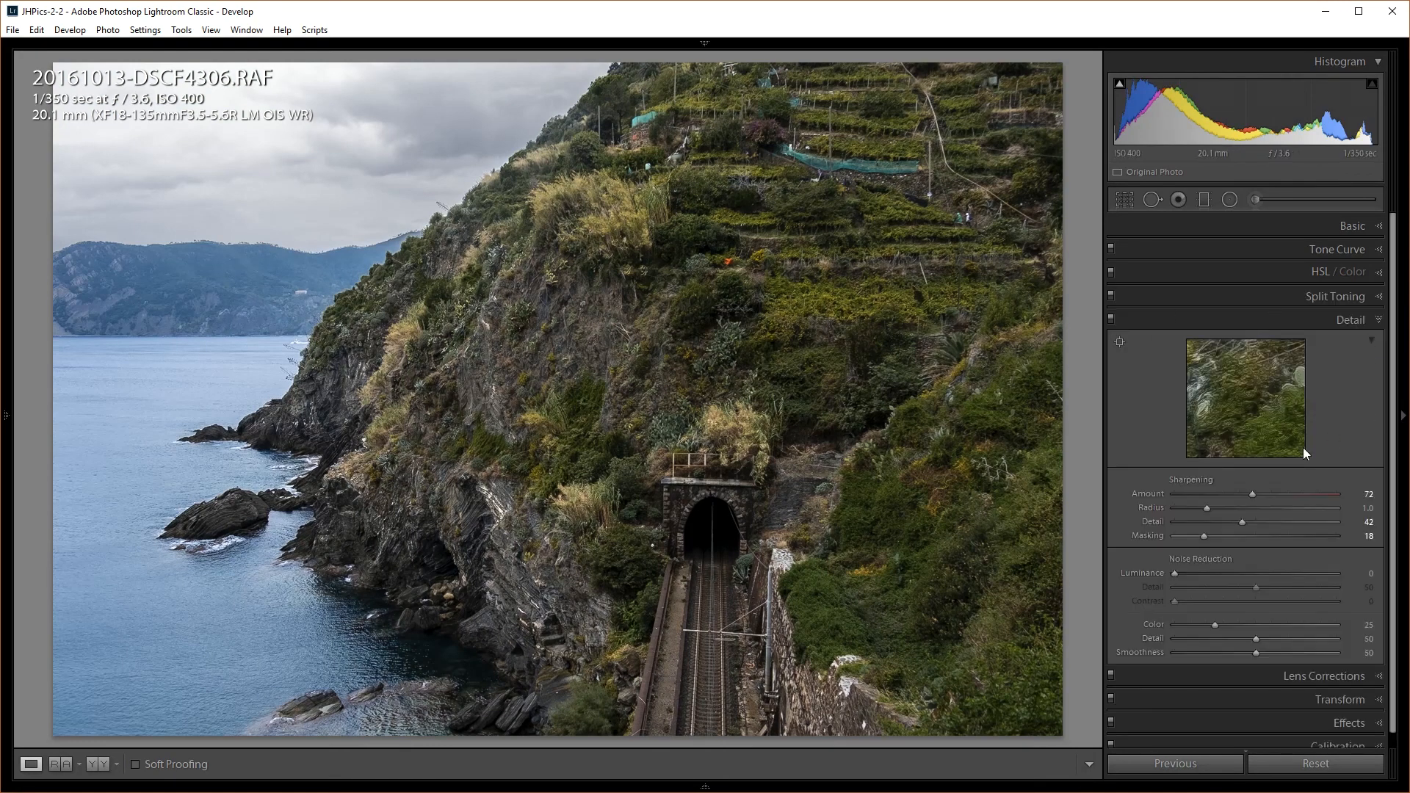
drag(1248, 492, 1243, 492)
key(backslash)
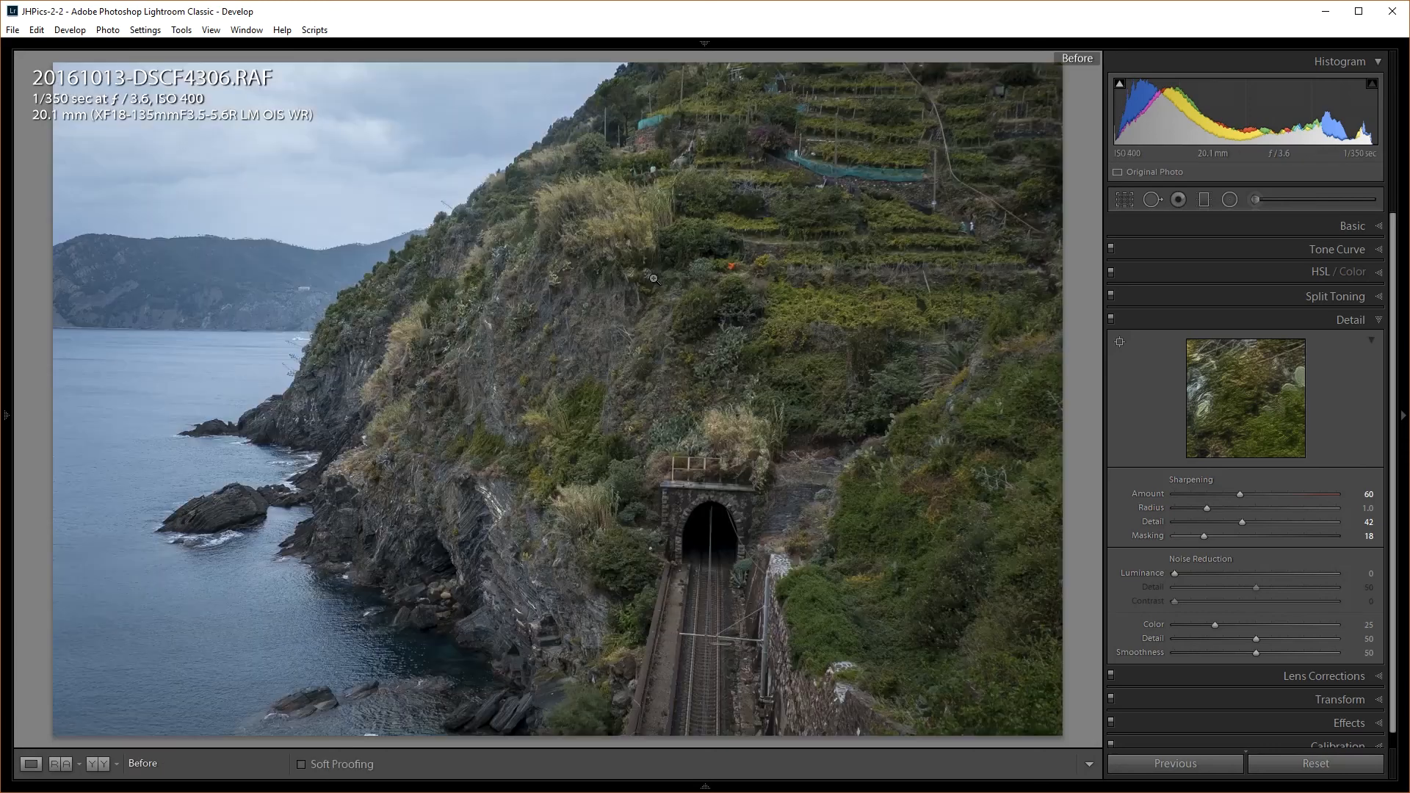
key(backslash)
key(backslash)
key(backslash)
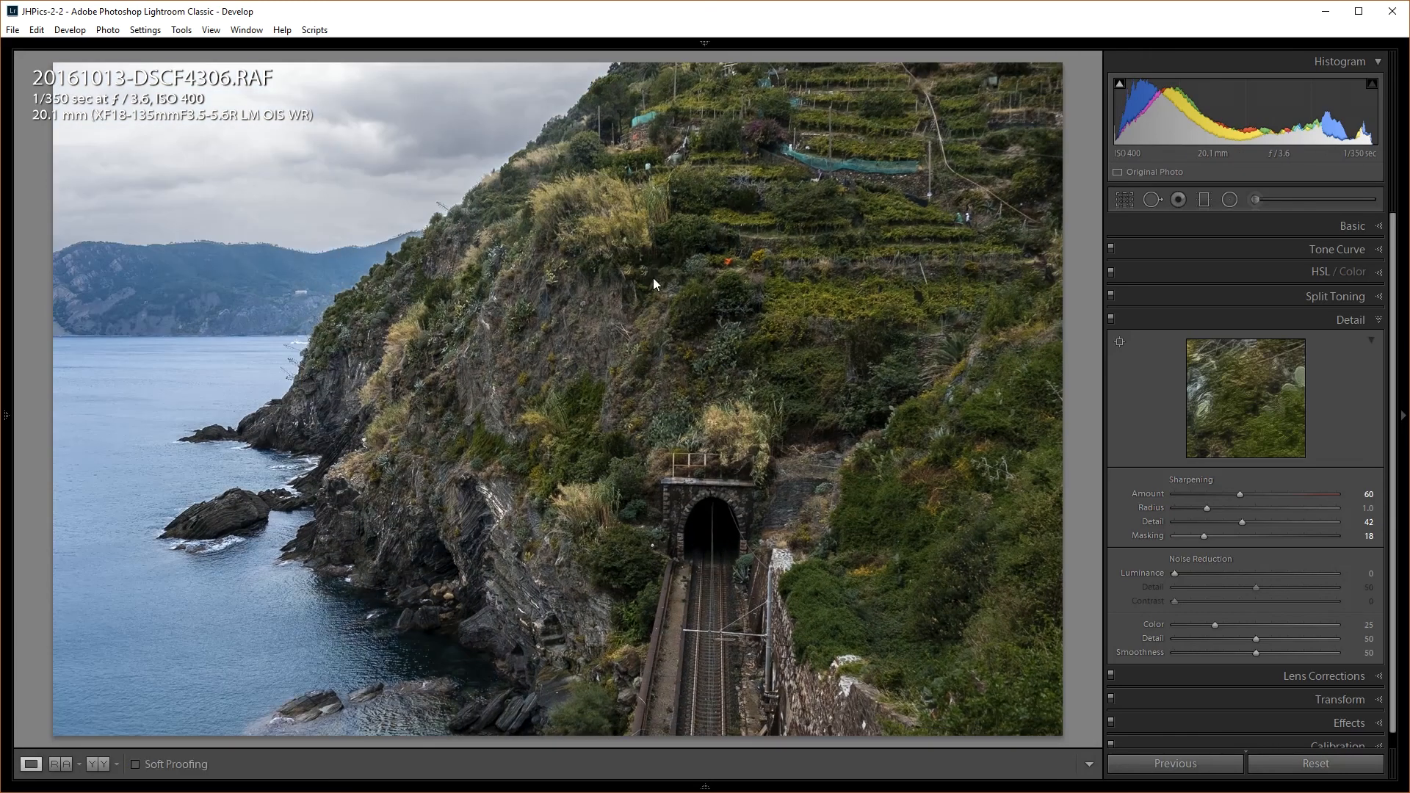
key(backslash)
key(backslash)
key(backslash)
key(backslash)
In Basic, set Blacks to -36 and Whites to +55 while previewing clipping
click(1356, 226)
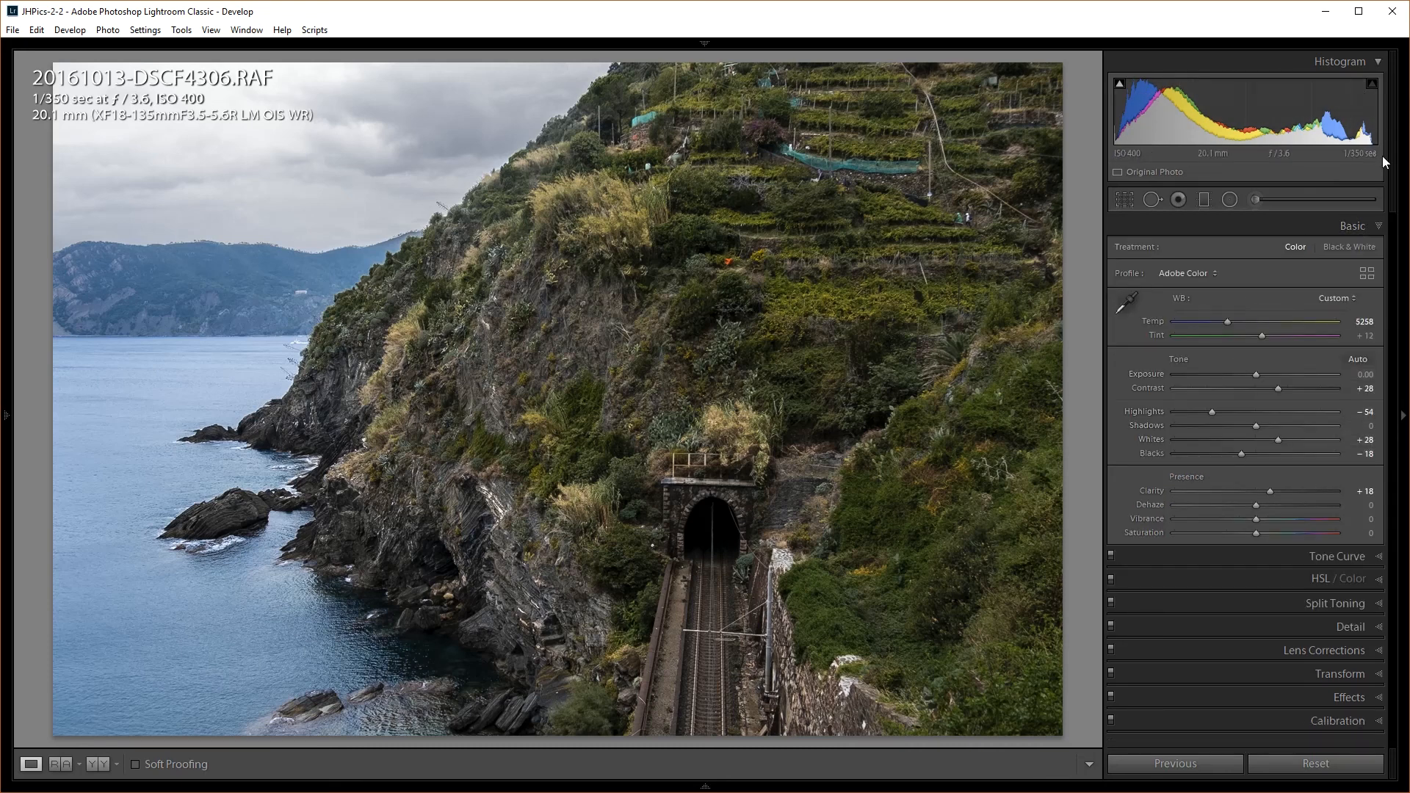
key(alt)
mouse_move(1241, 453)
mouse_down()
mouse_move(1254, 451)
mouse_move(1226, 452)
mouse_up()
key(alt)
drag(1280, 441, 1304, 441)
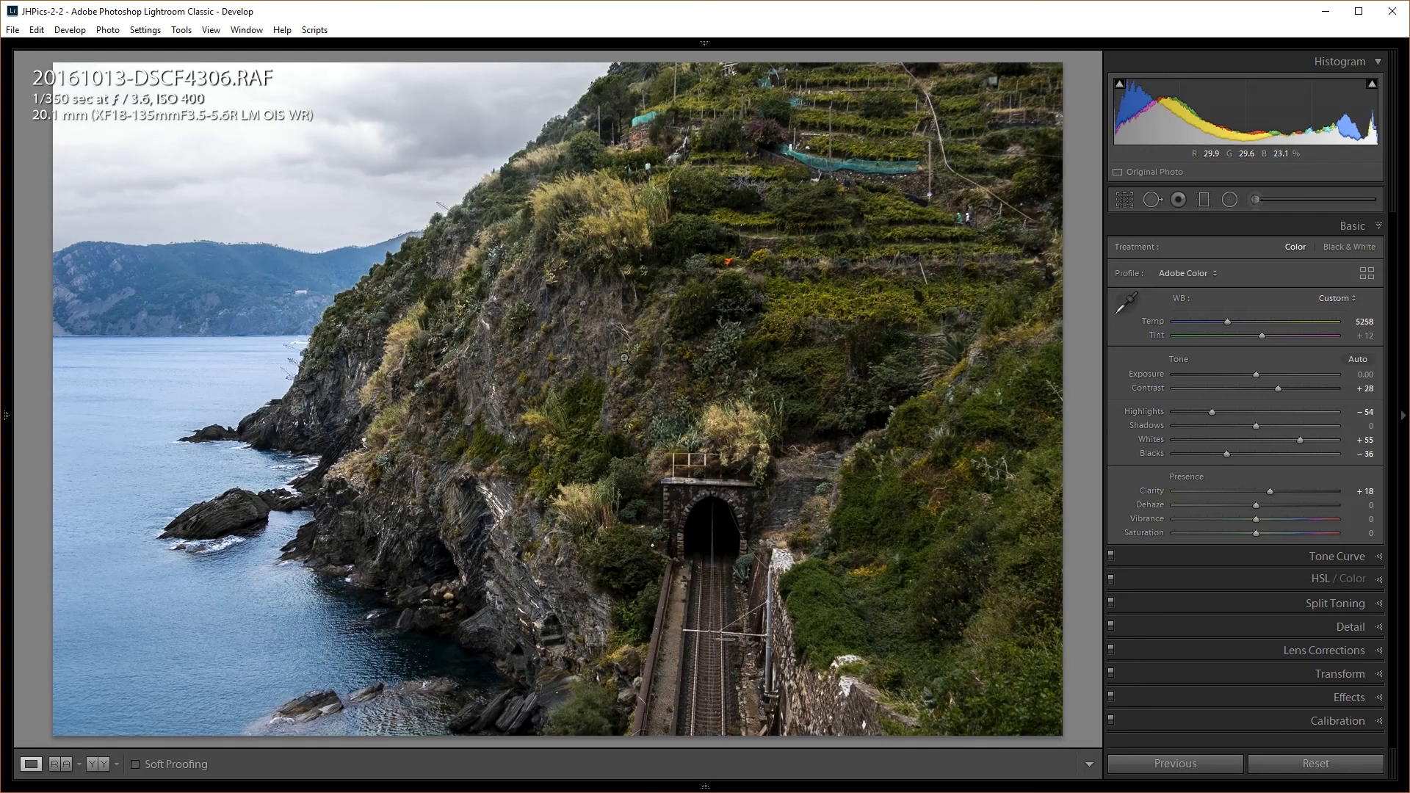
Compare against the original and lower Clarity from +18 to +6
key(backslash)
key(backslash)
key(backslash)
key(backslash)
key(backslash)
key(backslash)
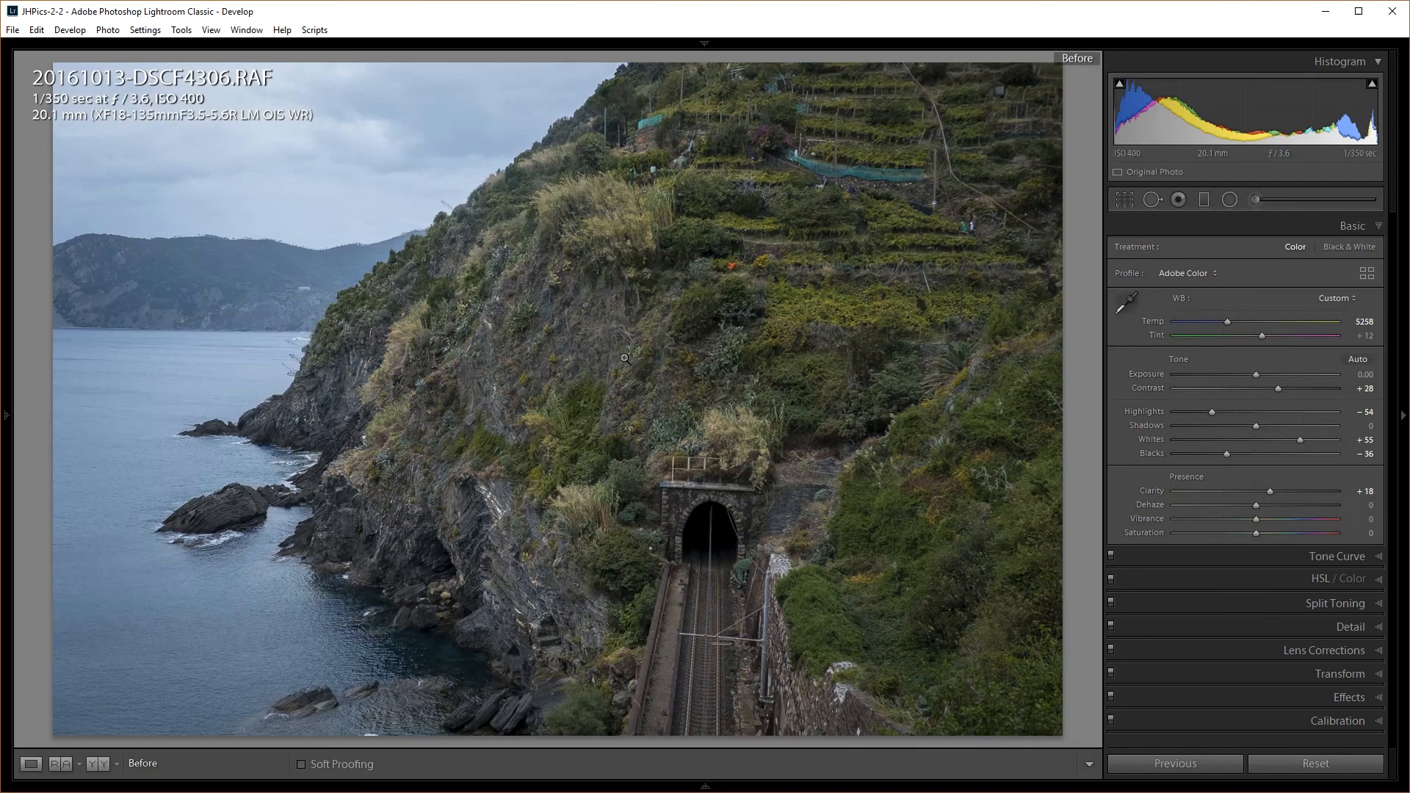
key(backslash)
key(backslash)
key(backslash)
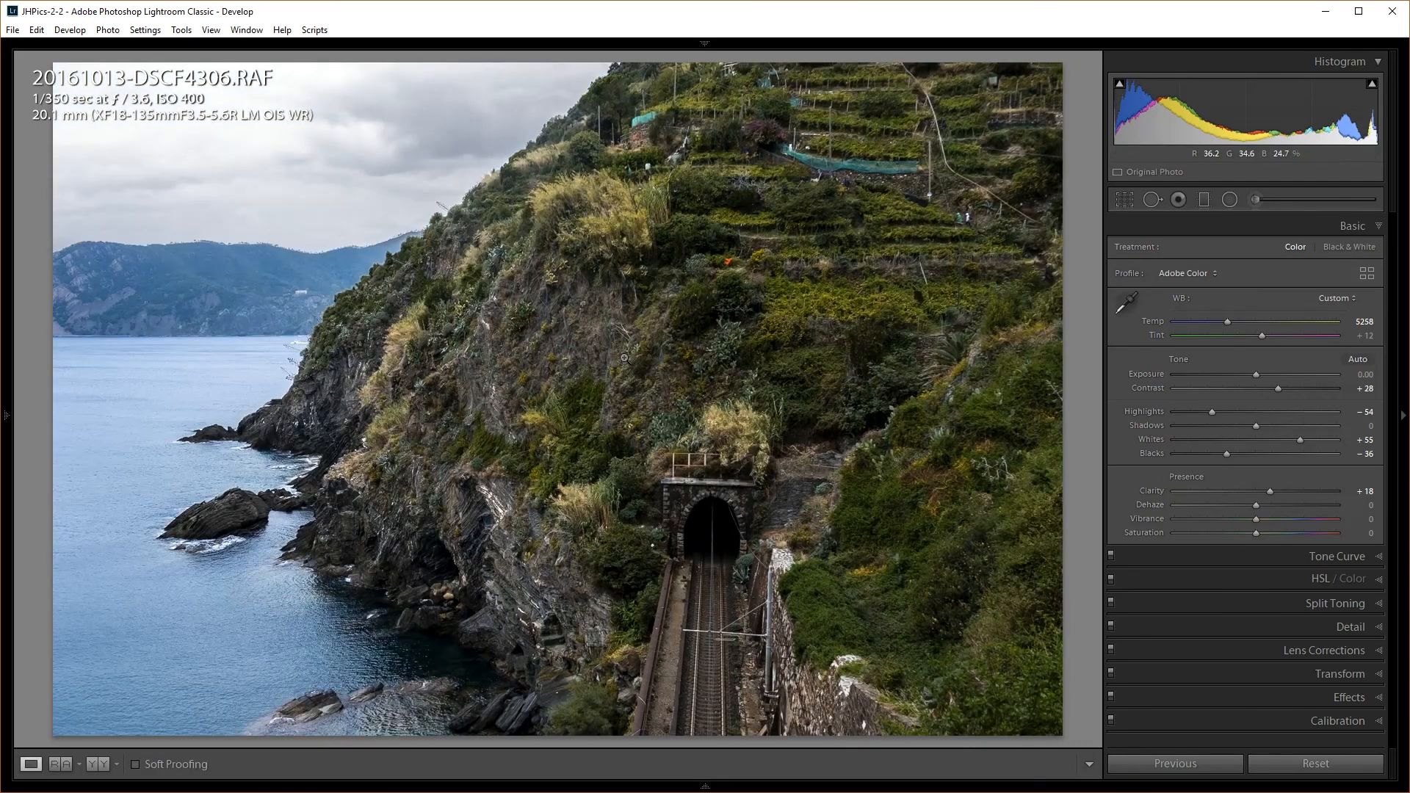
key(backslash)
drag(1269, 493, 1260, 493)
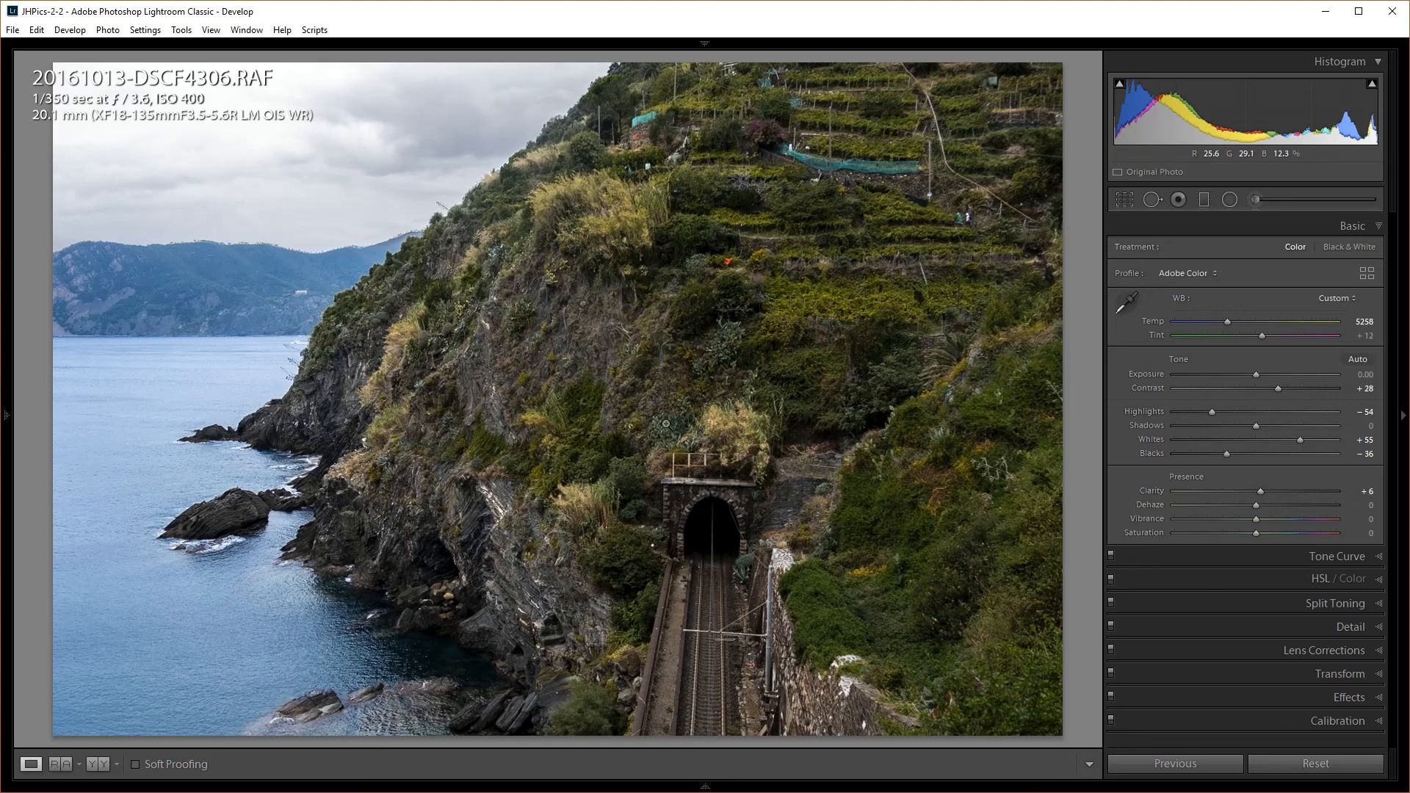
key(backslash)
key(backslash)
key(backslash)
key(backslash)
key(backslash)
key(backslash)
click(1257, 199)
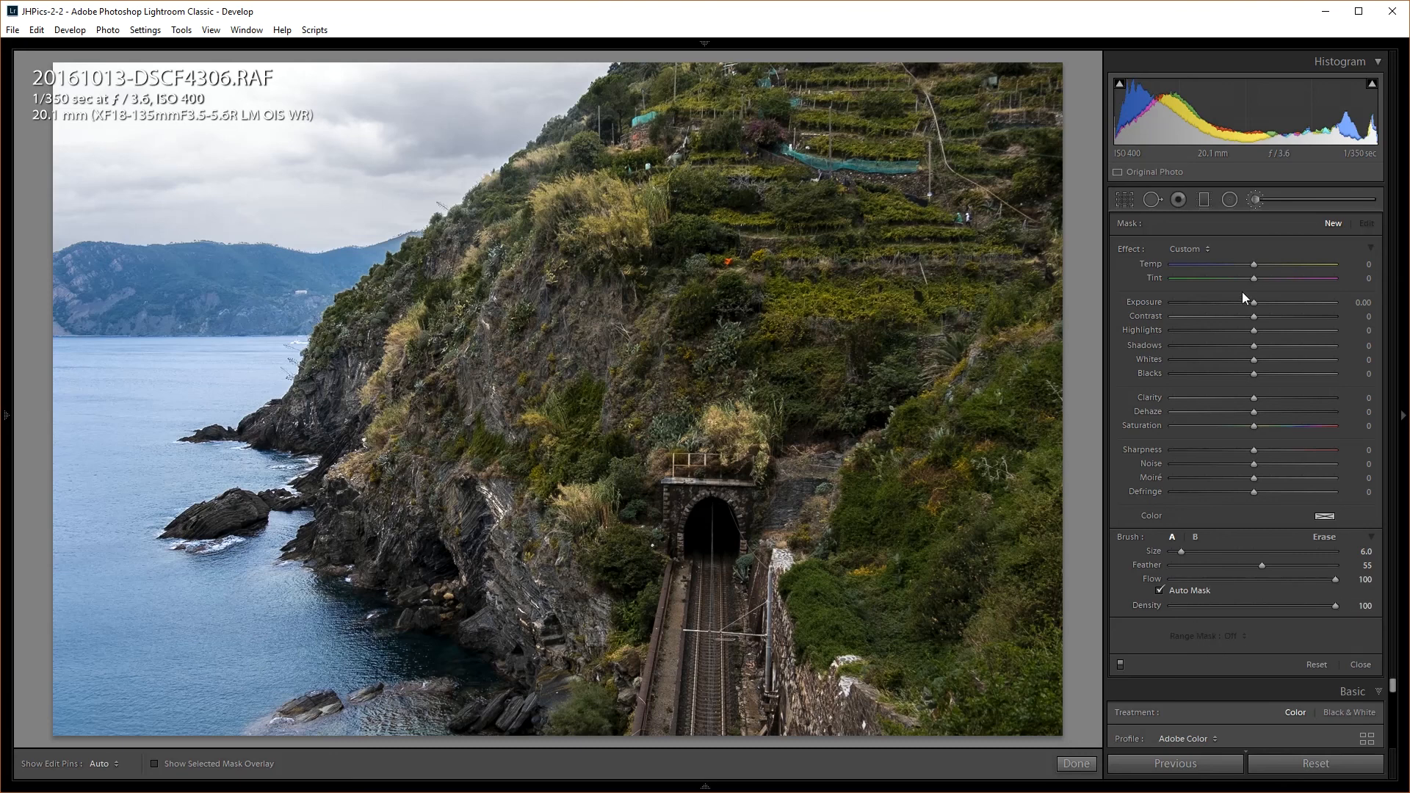
click(1256, 203)
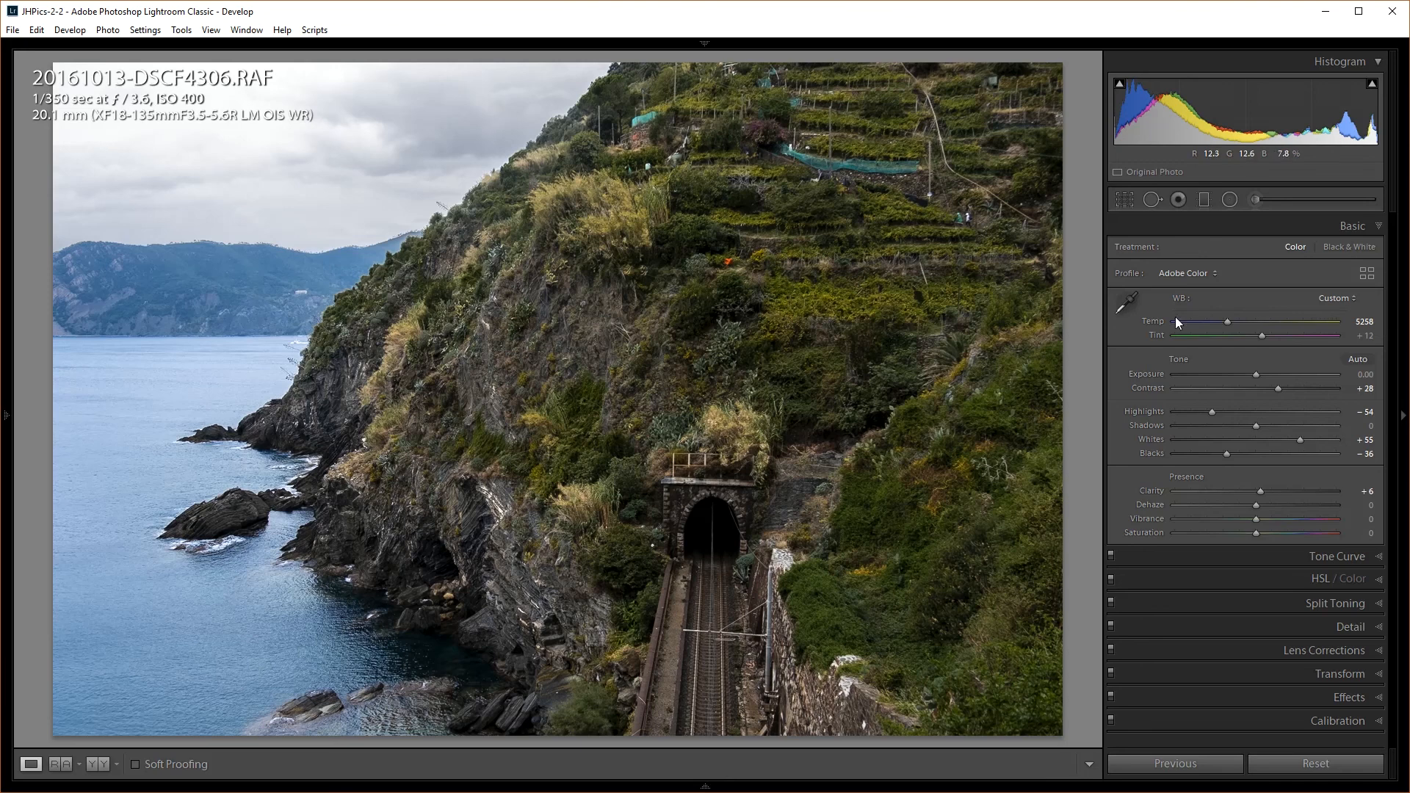
Preview highlight clipping at Whites +55, then turn on the histogram's blue shadow clipping warning
alt+click(1300, 439)
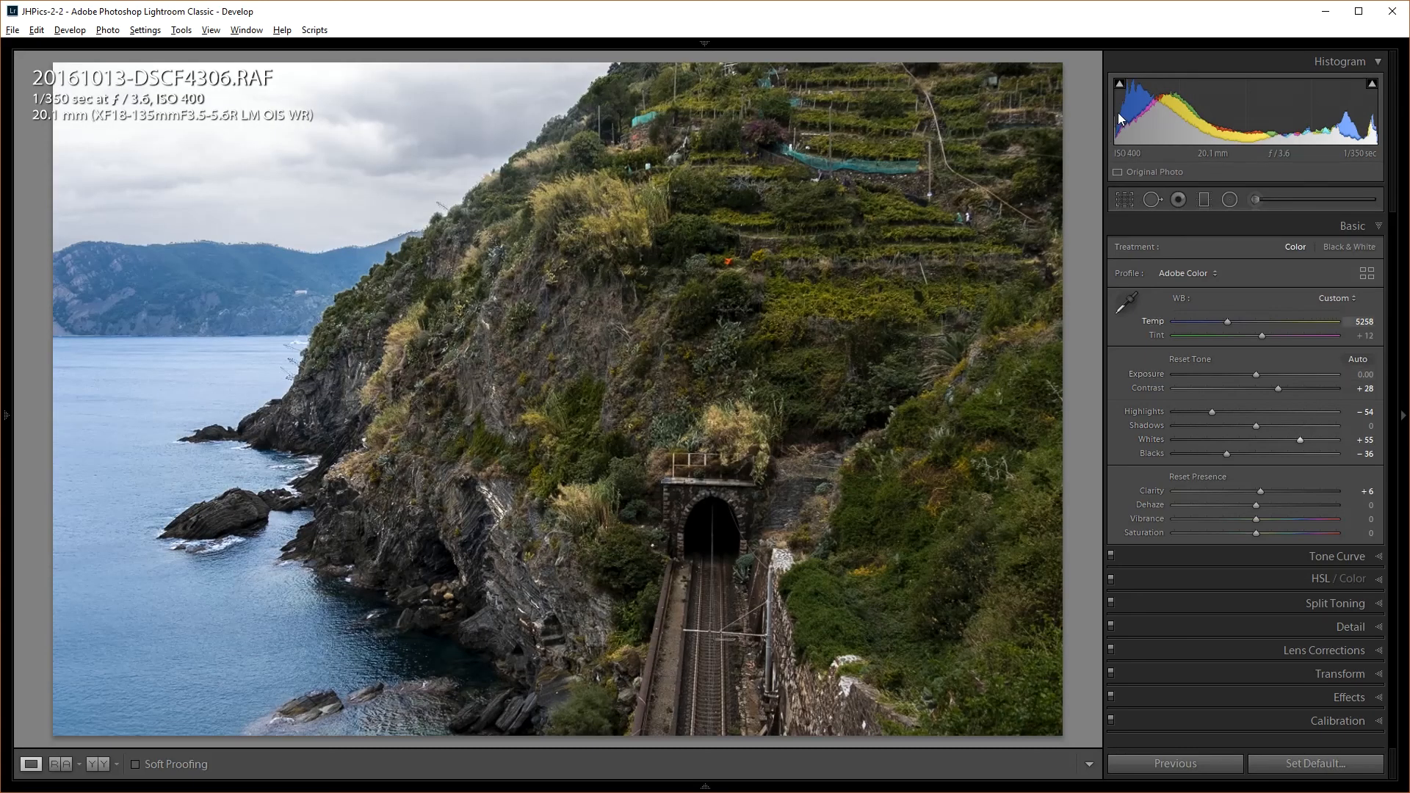
click(1118, 87)
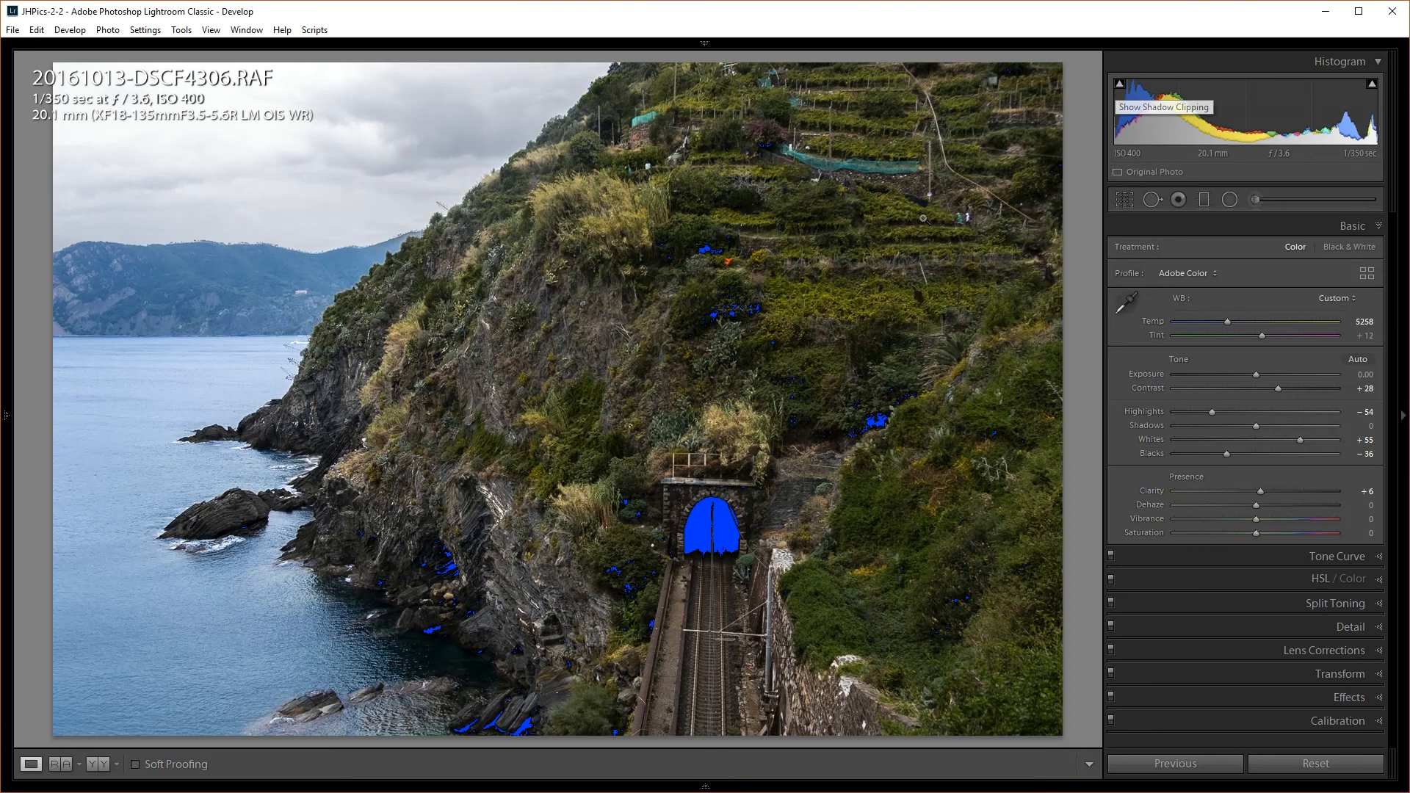
mouse_move(1121, 86)
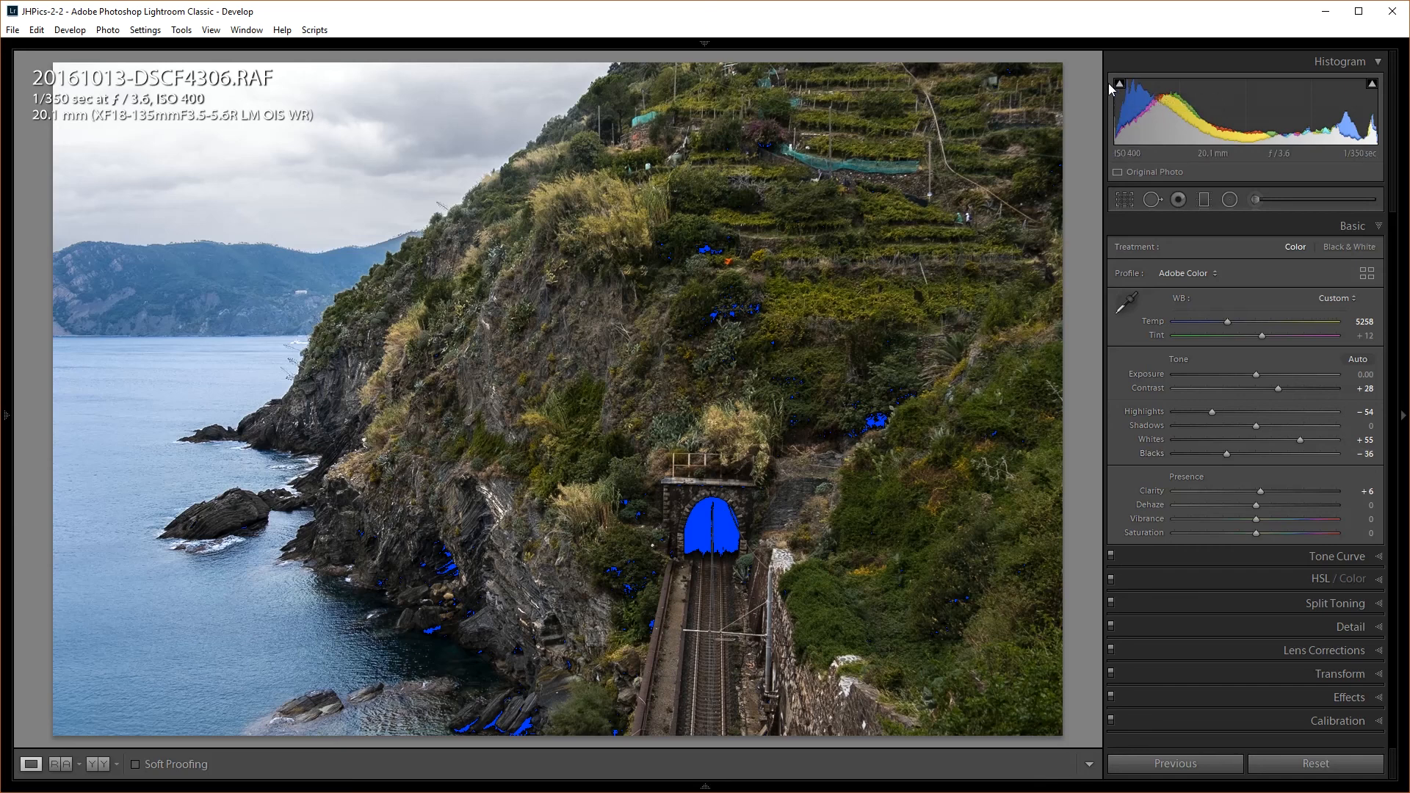
click(1119, 85)
Turn off the shadow clipping warning and Alt-preview clipping at Blacks -36 and Whites +55
click(1118, 86)
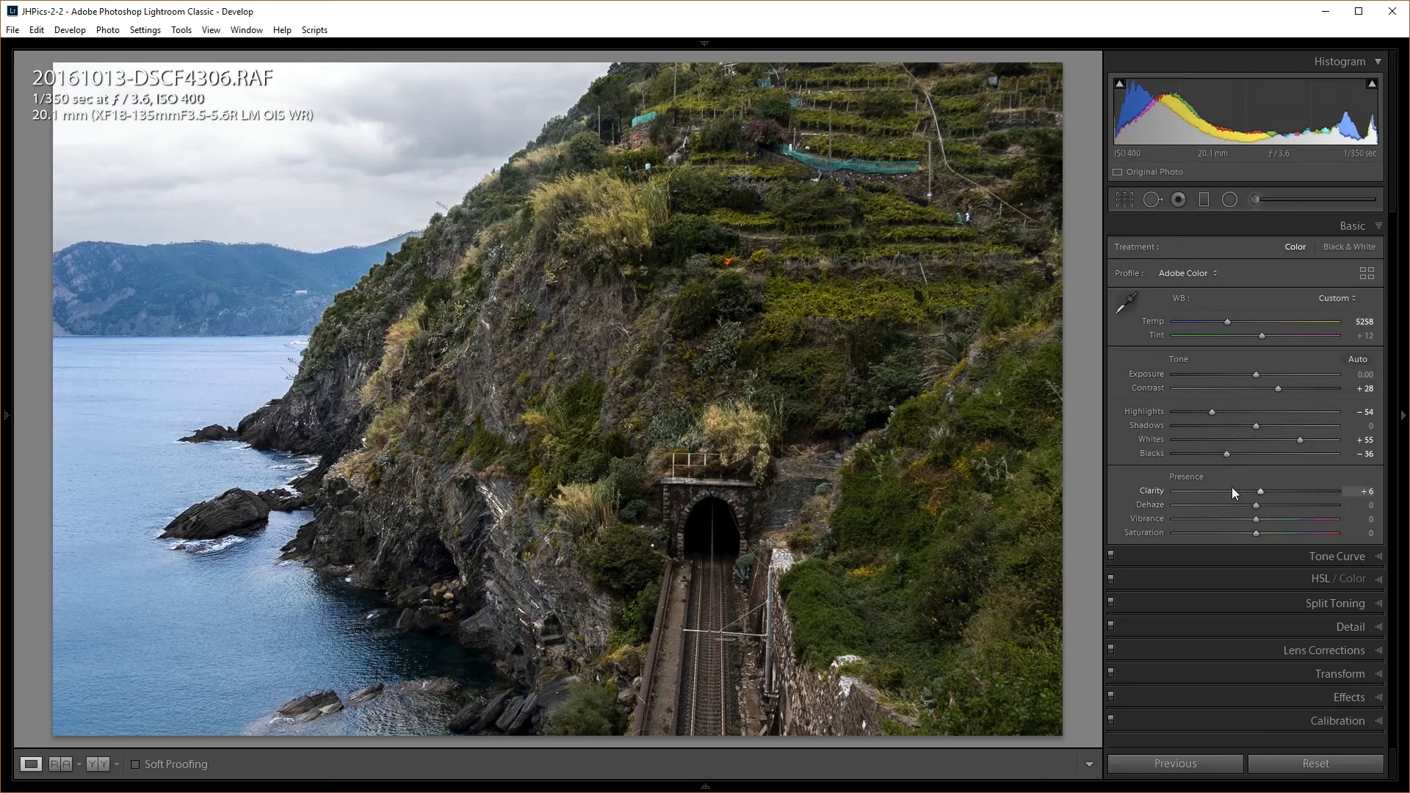
key(alt)
key(alt)
alt+click(1226, 452)
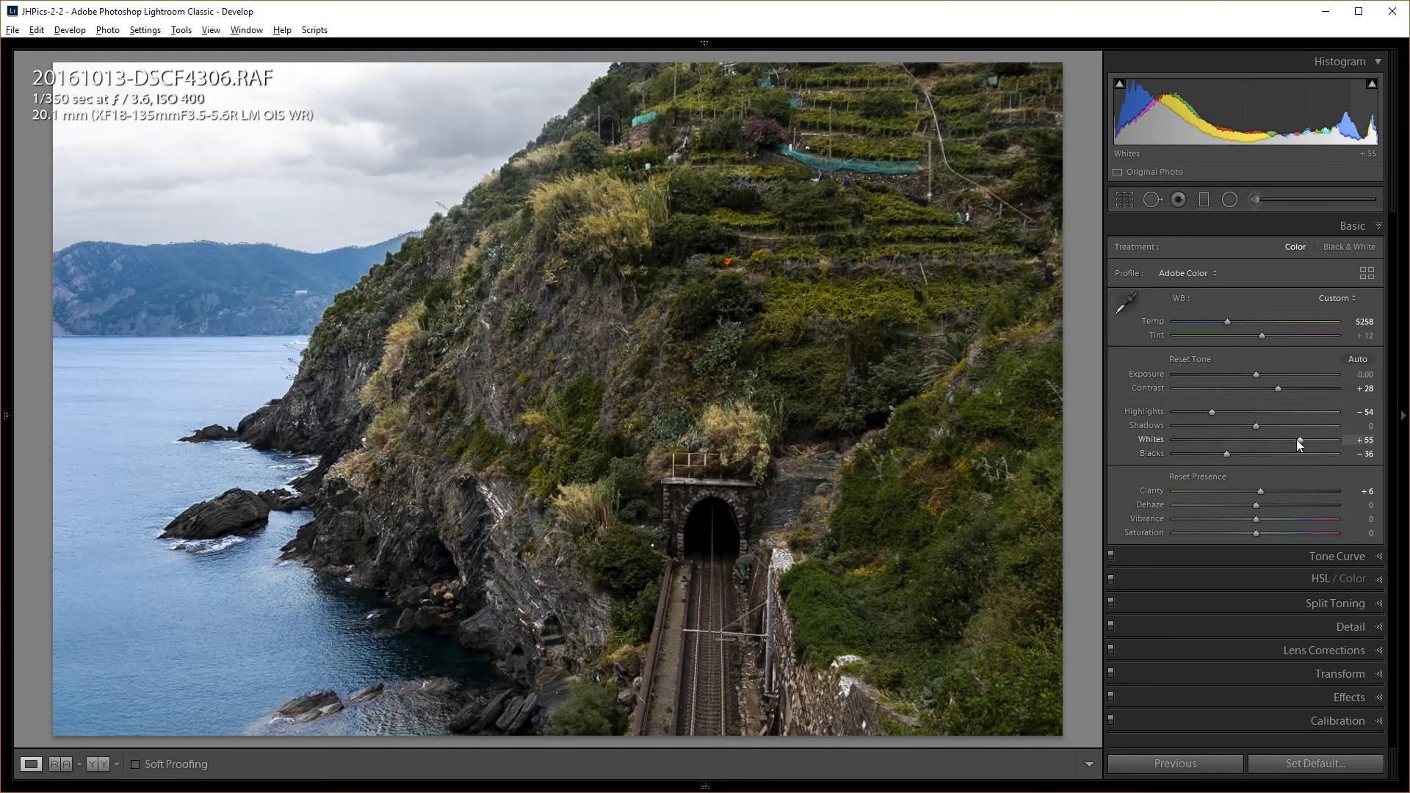
alt+click(1299, 440)
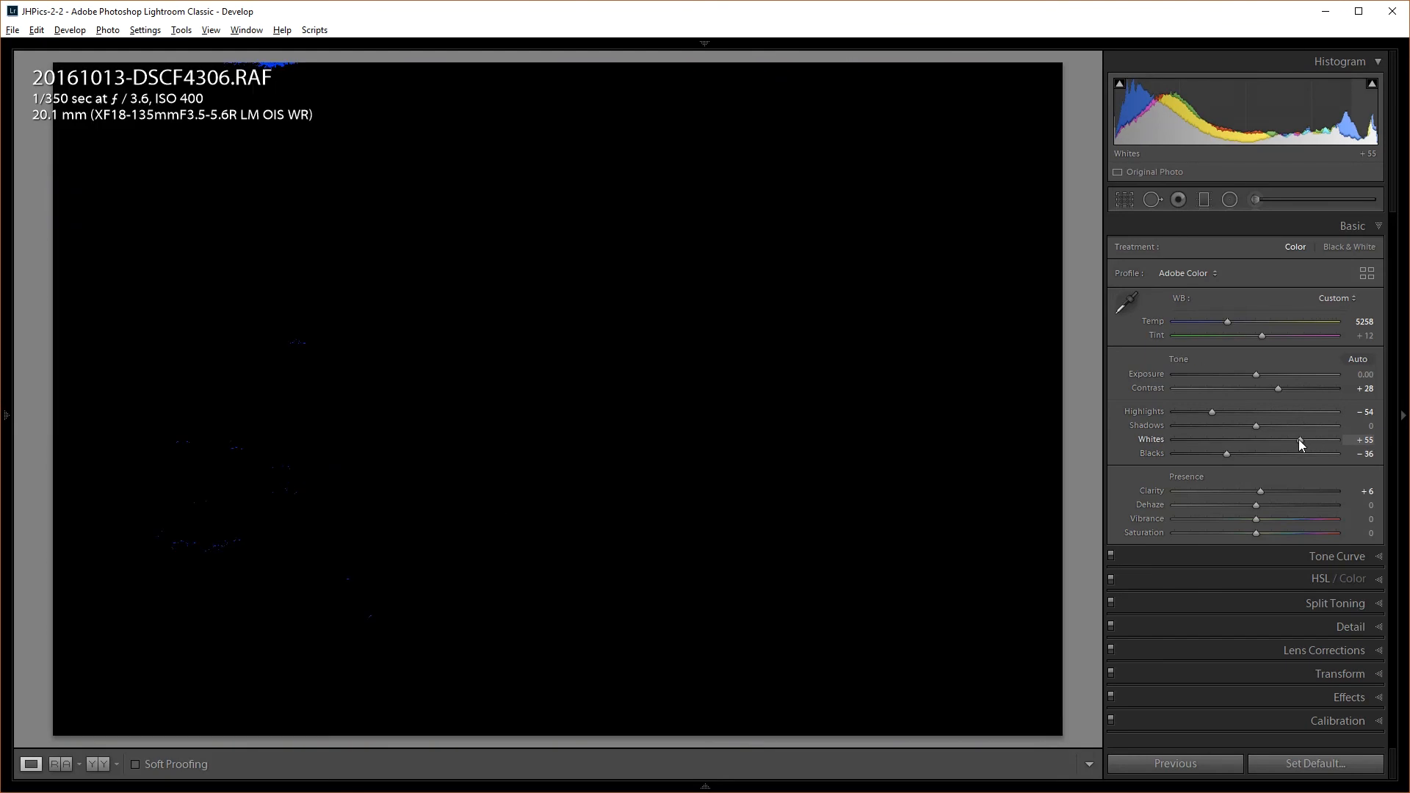